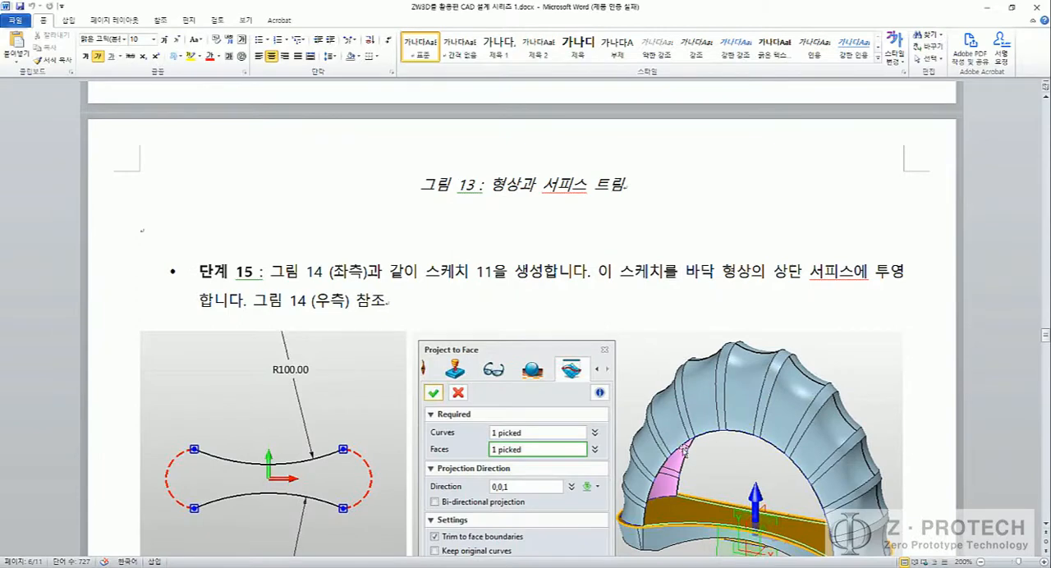
Step: Read steps 15 and 16 of the Word guide on curve projection and FEM patches, and switch to ZW3D
scroll(684, 444, "down", 2)
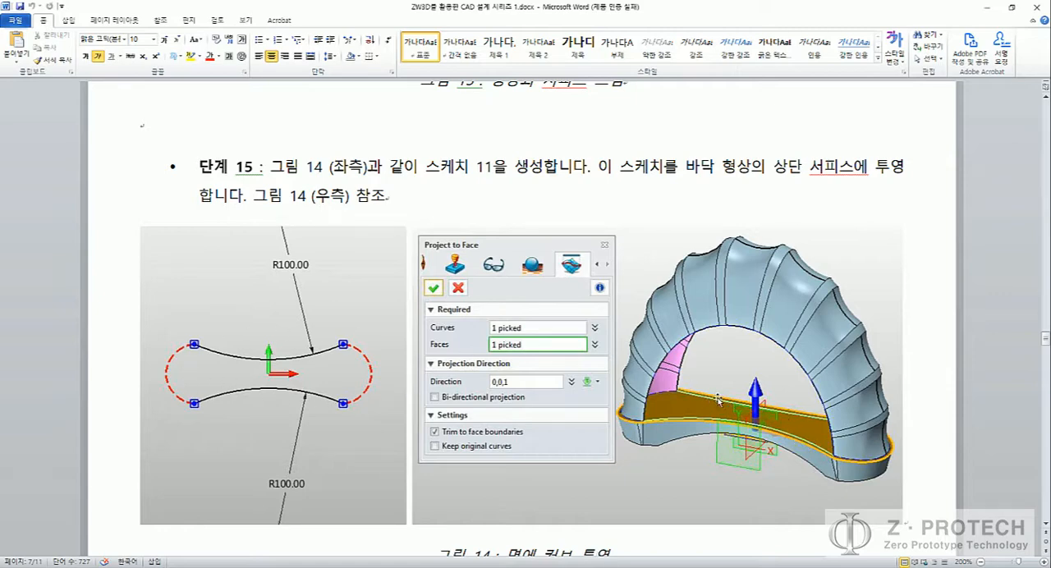
scroll(720, 403, "down", 5)
scroll(719, 400, "down", 2)
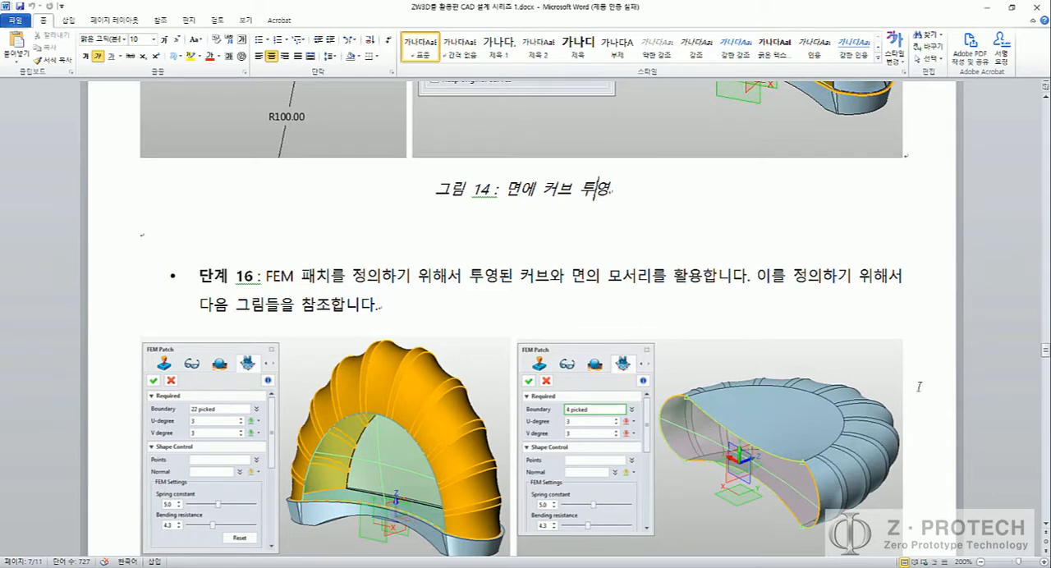
scroll(985, 344, "down", 1)
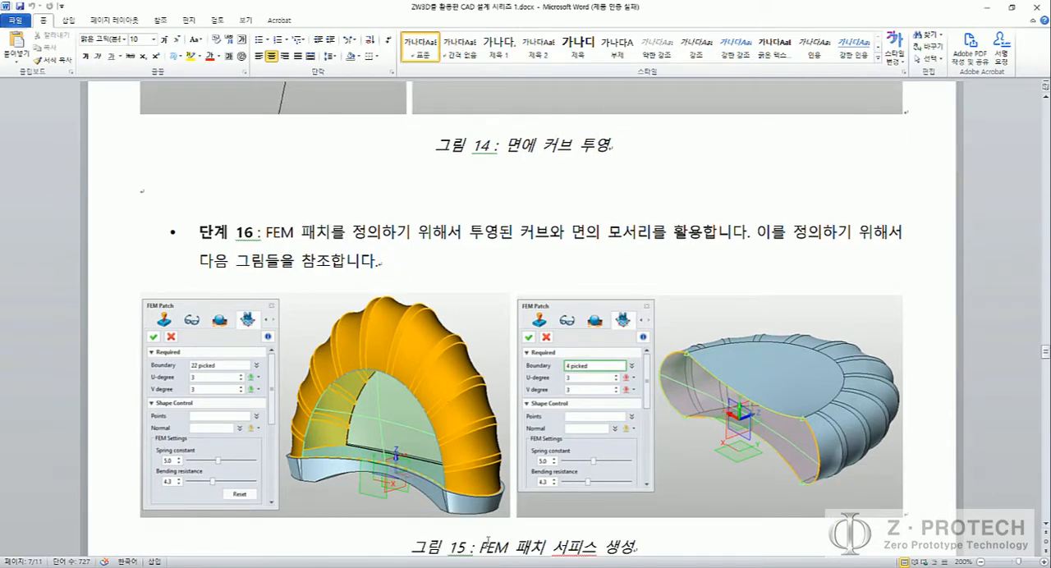
mouse_move(648, 542)
left_click(571, 549)
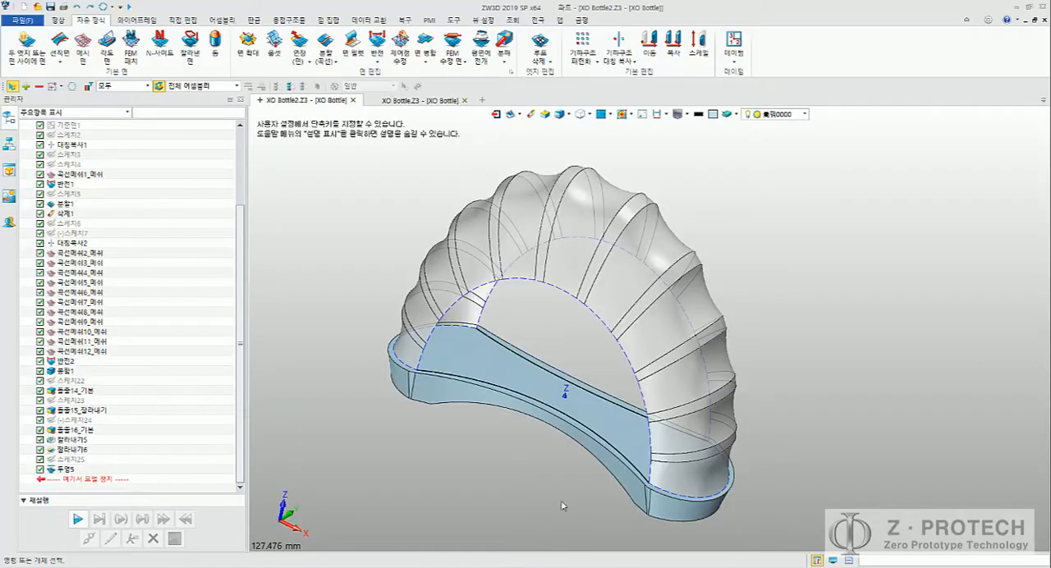
Step: Highlight the arch opening's edge chain and the projected front curve on the base to examine the boundary for the patch
scroll(529, 388, "up", 3)
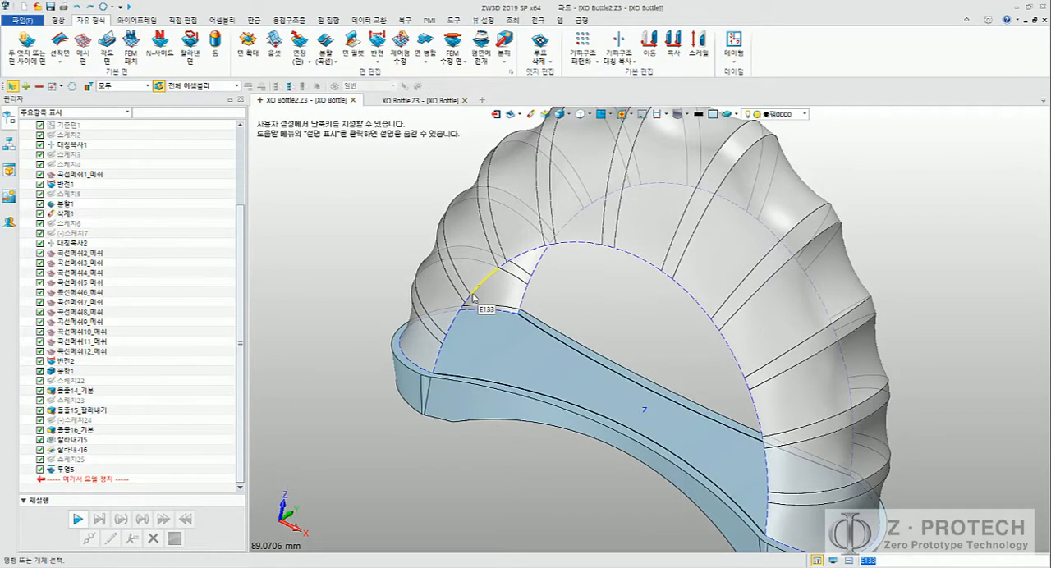
left_click(473, 291)
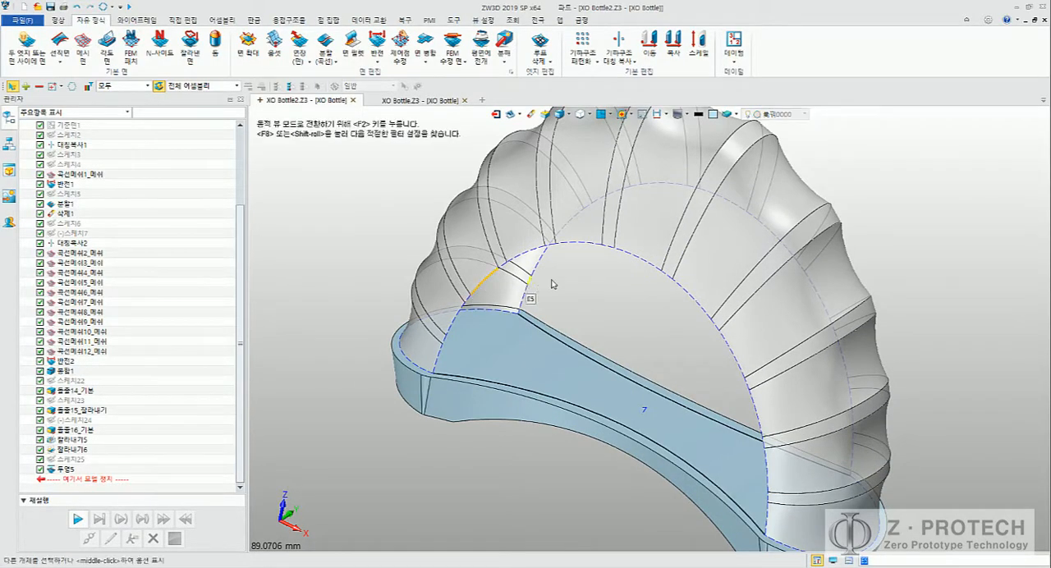
left_click(582, 279)
left_click(577, 247)
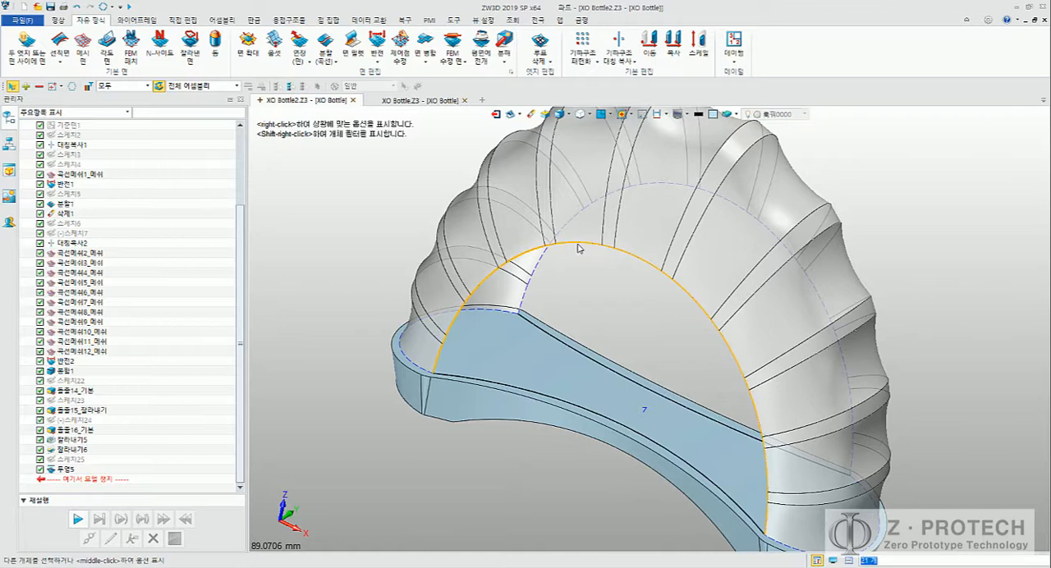
left_click(495, 384)
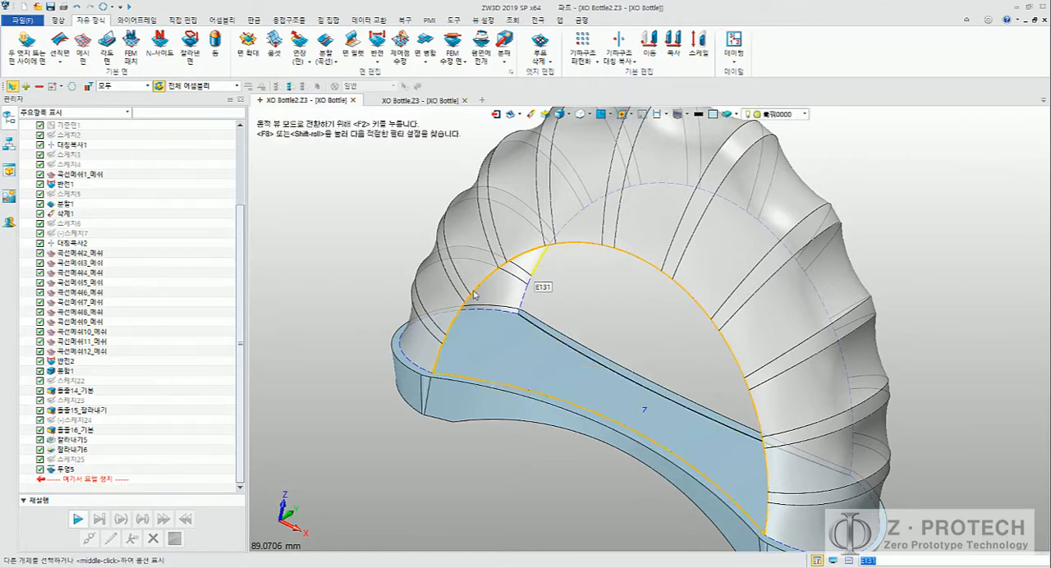
key("Escape")
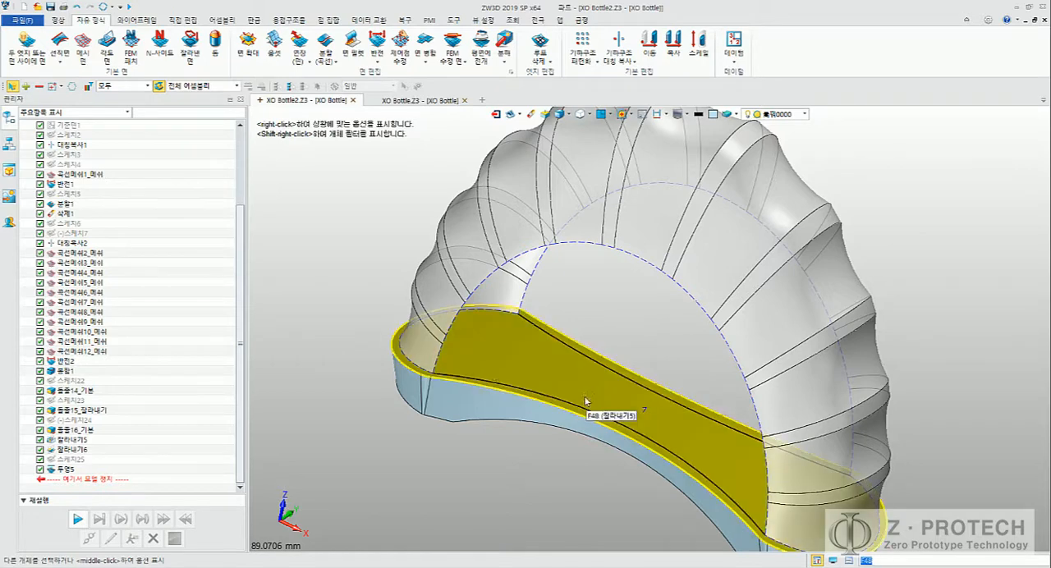
Step: Examine up close the corner where the projected curve on the base meets the arch opening's edge
scroll(451, 378, "up", 5)
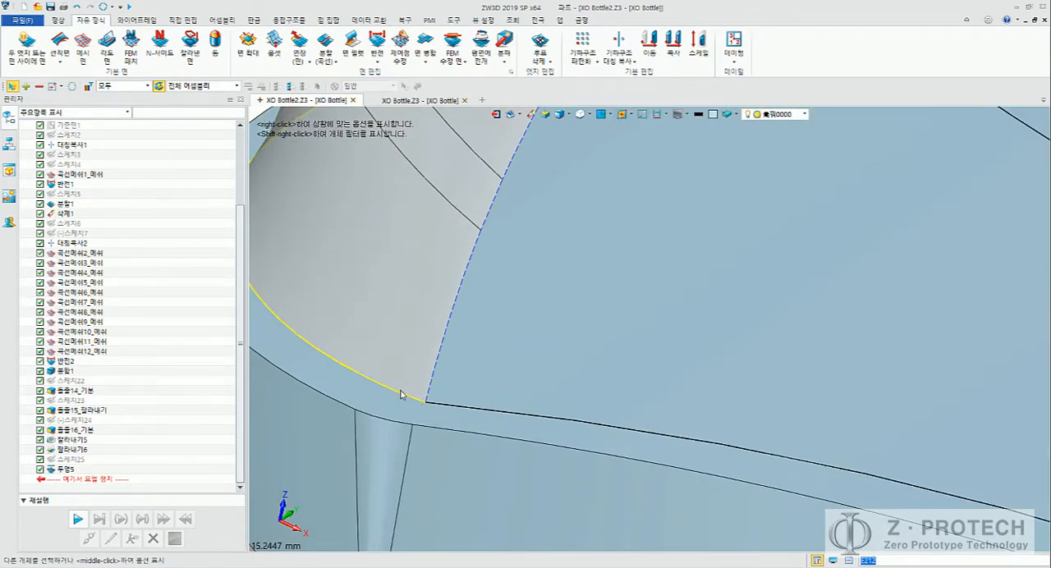
left_click(403, 395)
left_click(443, 404)
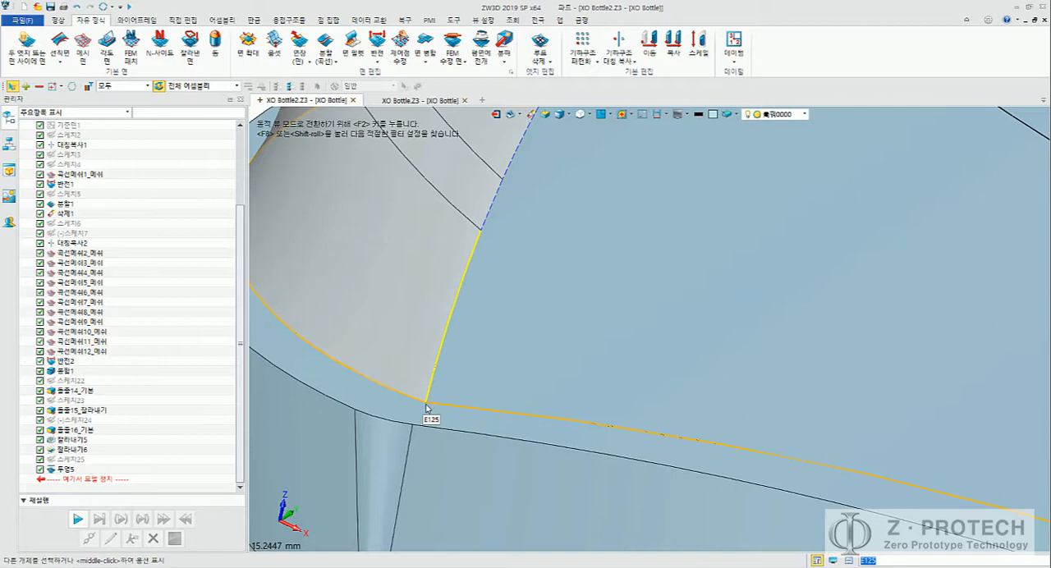
scroll(431, 403, "down", 5)
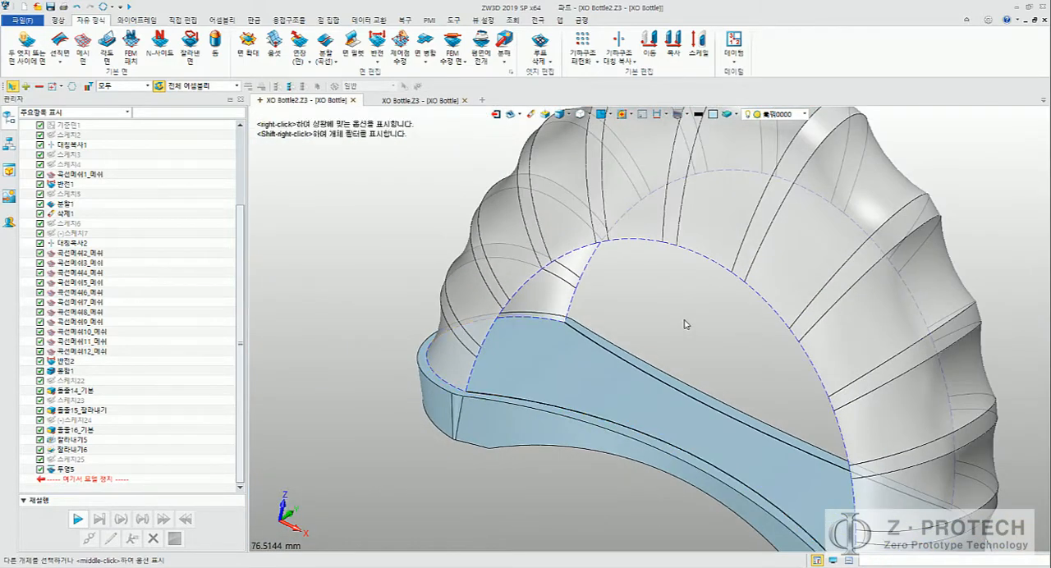
middle_click_drag(687, 324, 573, 297)
Step: Switch to the Word guide, review Figure 15 on creating the FEM patch surfaces, and return to ZW3D
key("alt+Tab")
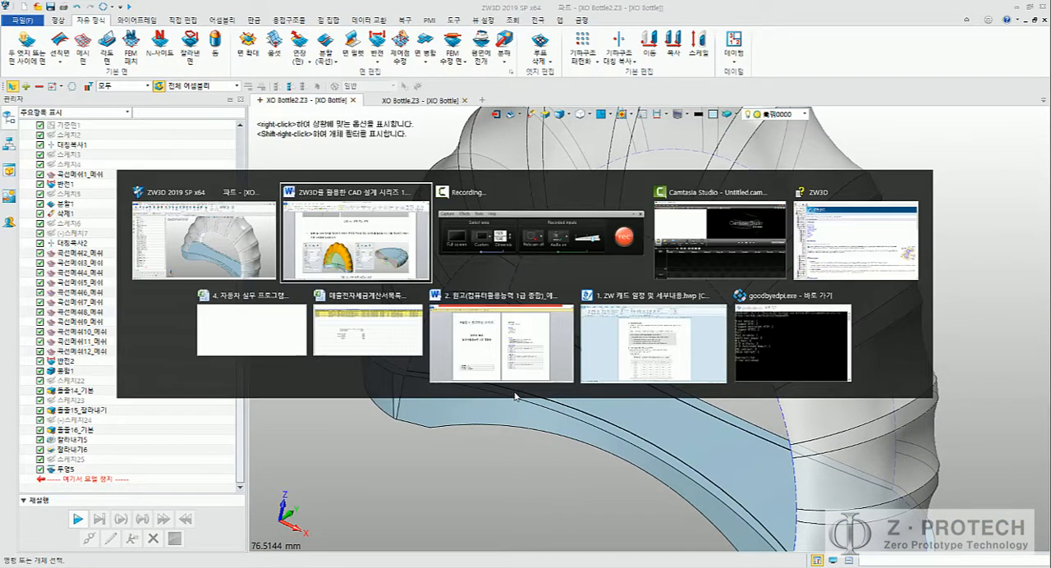
scroll(654, 302, "down", 1)
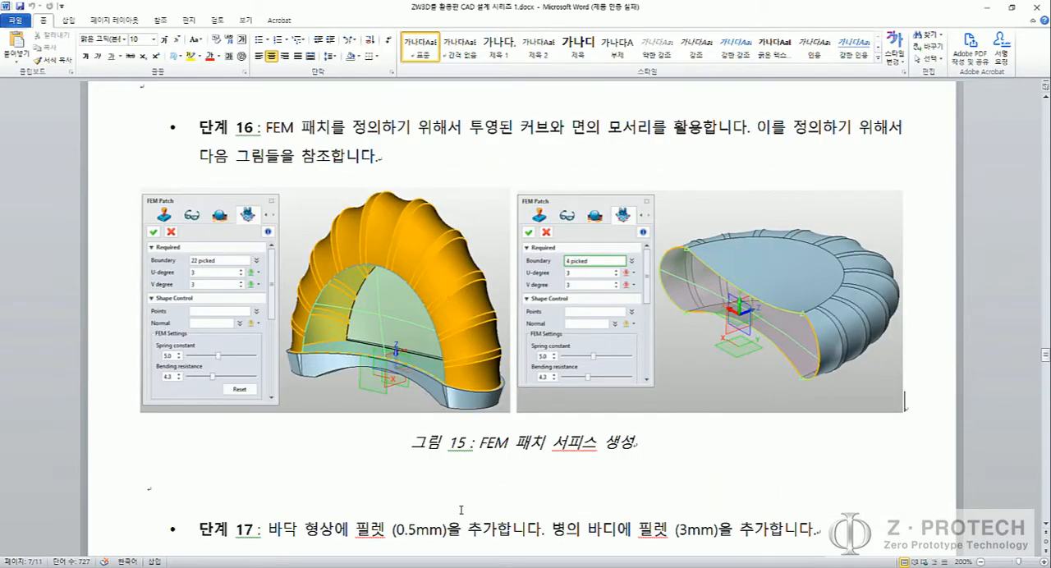
left_click(542, 567)
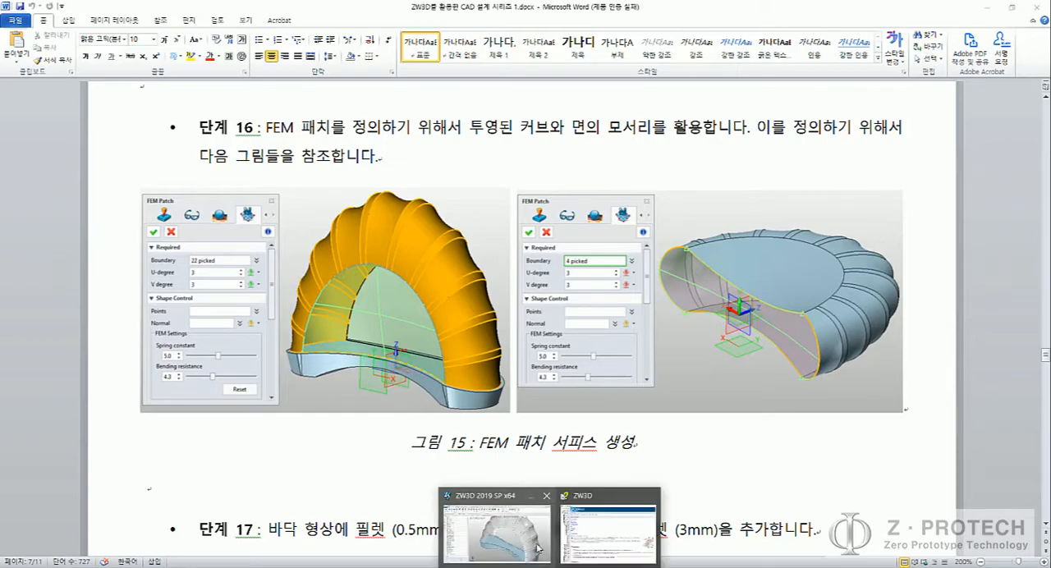
left_click(651, 496)
left_click(549, 527)
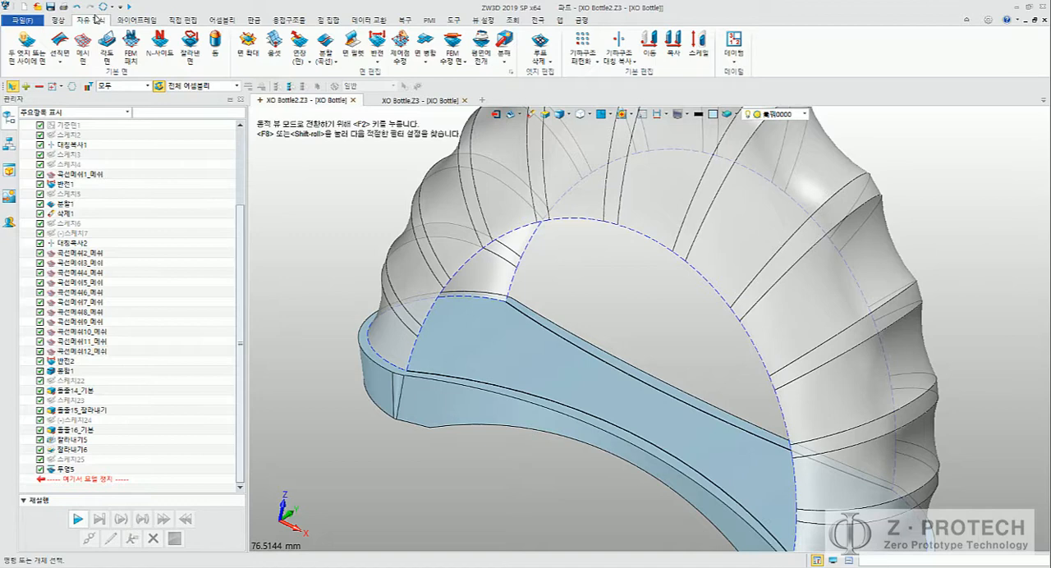
Step: Start an FEM patch and pick the projected curve along the front of the base as its first boundary curve
left_click(167, 61)
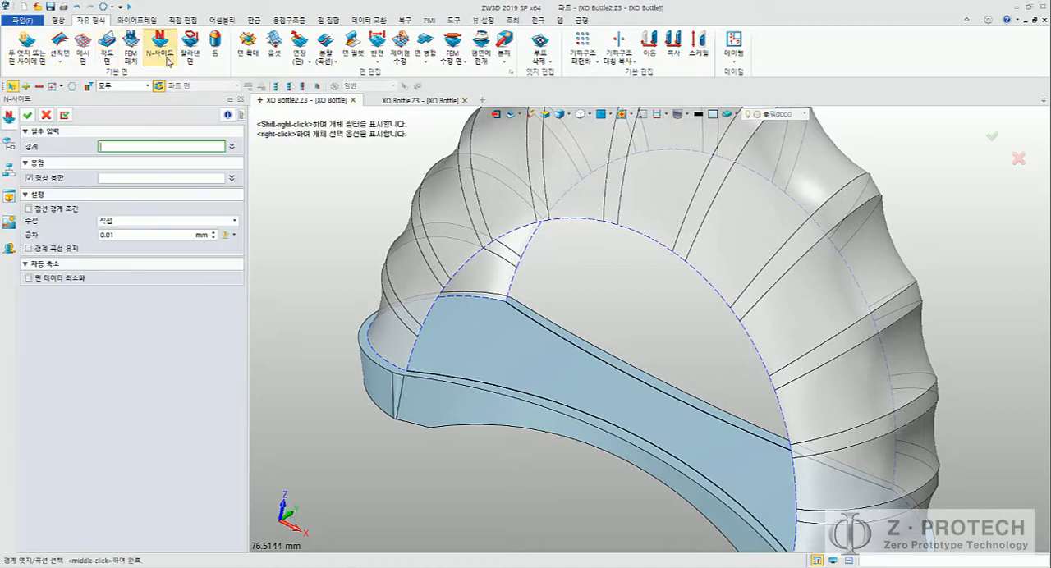
left_click(131, 51)
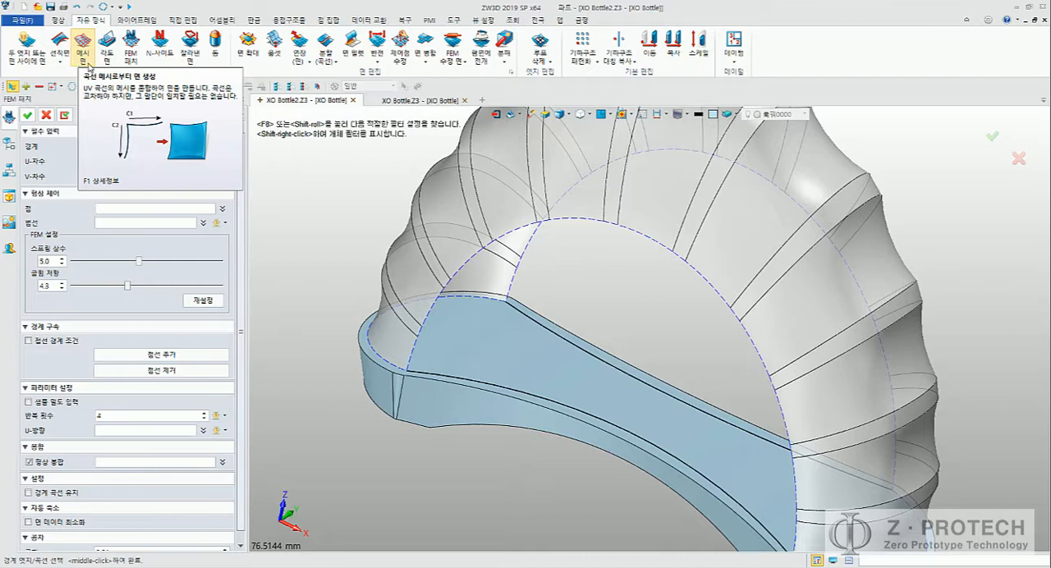
left_click(130, 49)
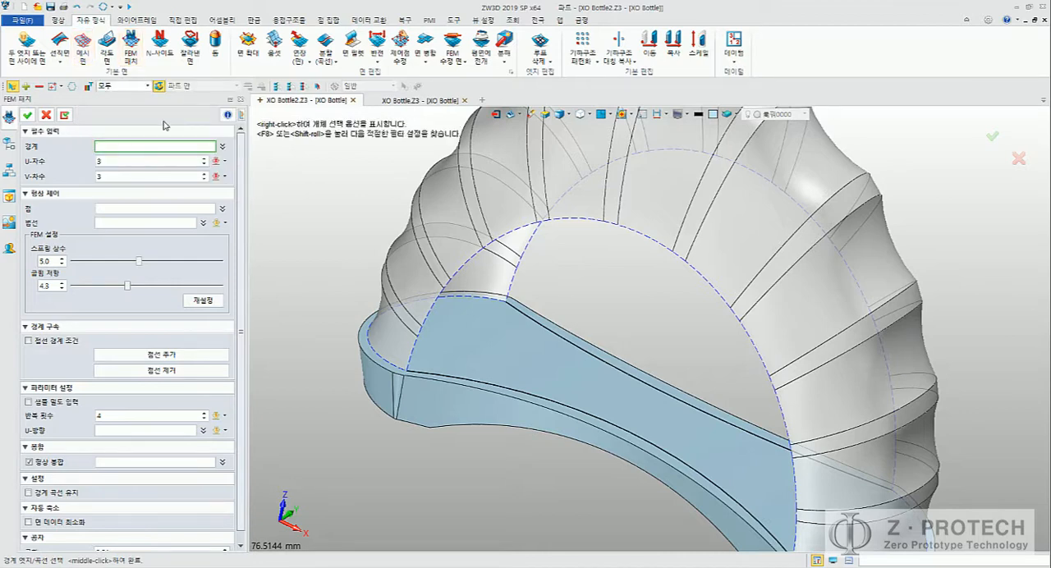
middle_click_drag(353, 211, 332, 180)
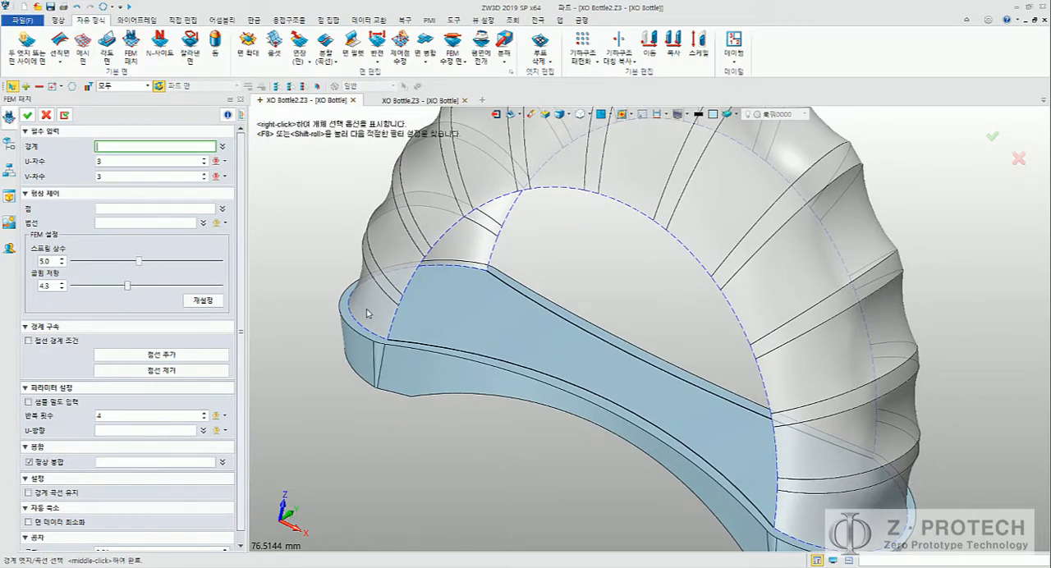
left_click(405, 340)
middle_click_drag(637, 260, 640, 244)
scroll(638, 244, "up", 3)
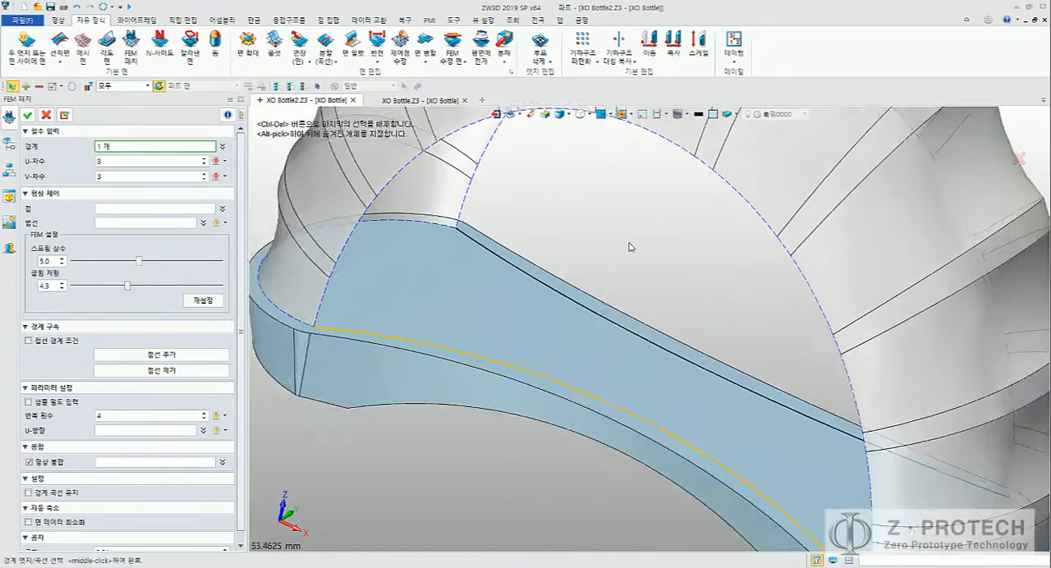
Step: Add the front arch opening's whole edge chain to the boundary and create the FEM patch with U and V degree 3
scroll(311, 357, "down", 3)
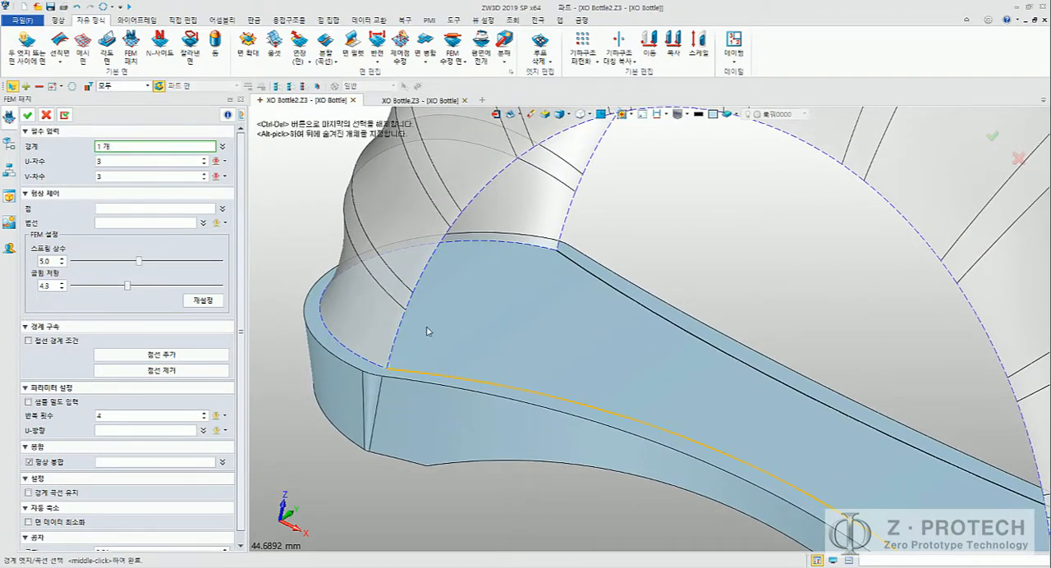
scroll(415, 312, "up", 1)
scroll(416, 309, "down", 2)
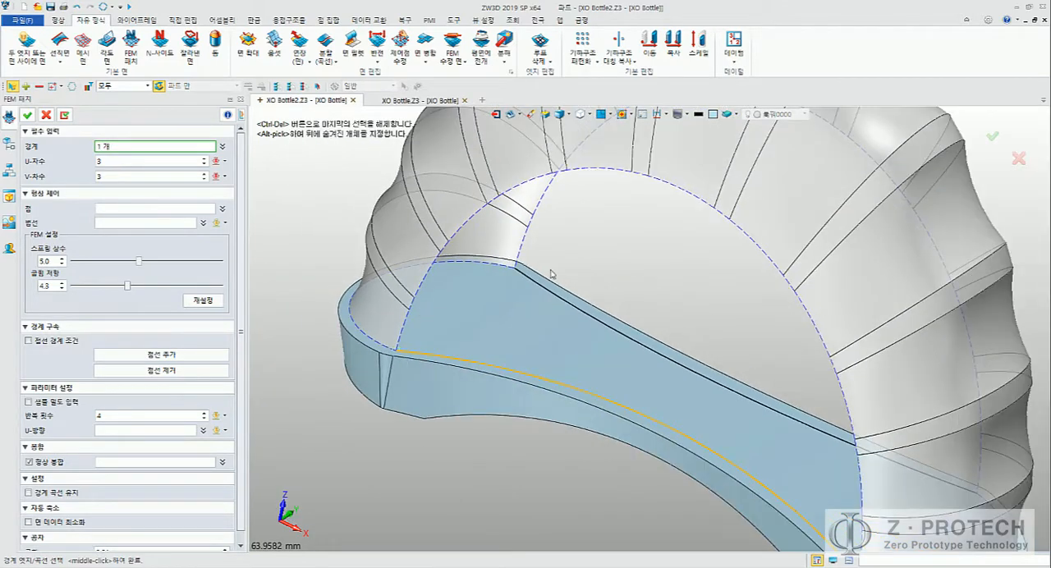
middle_click_drag(606, 250, 558, 297)
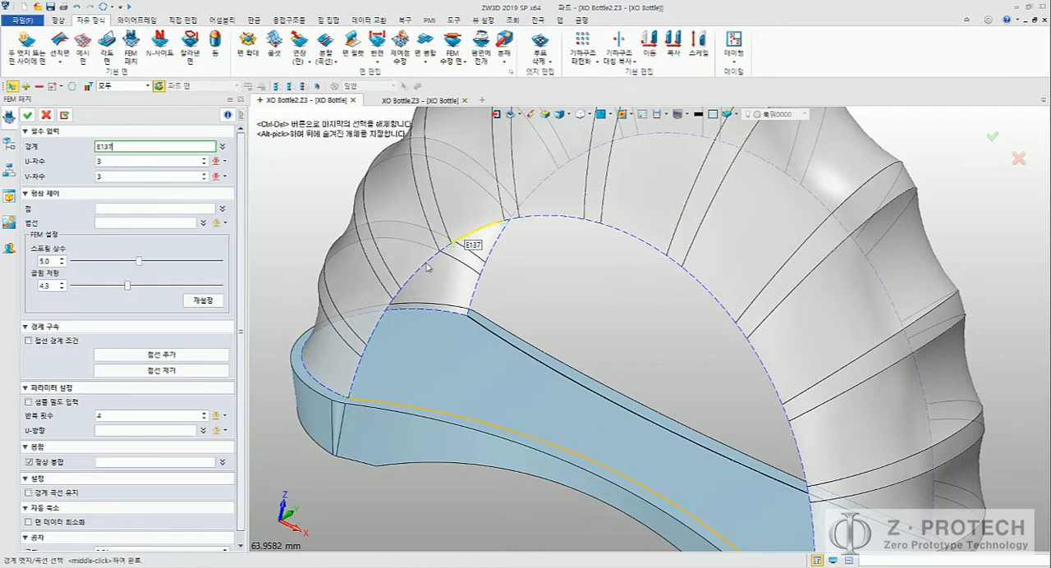
left_click(357, 371)
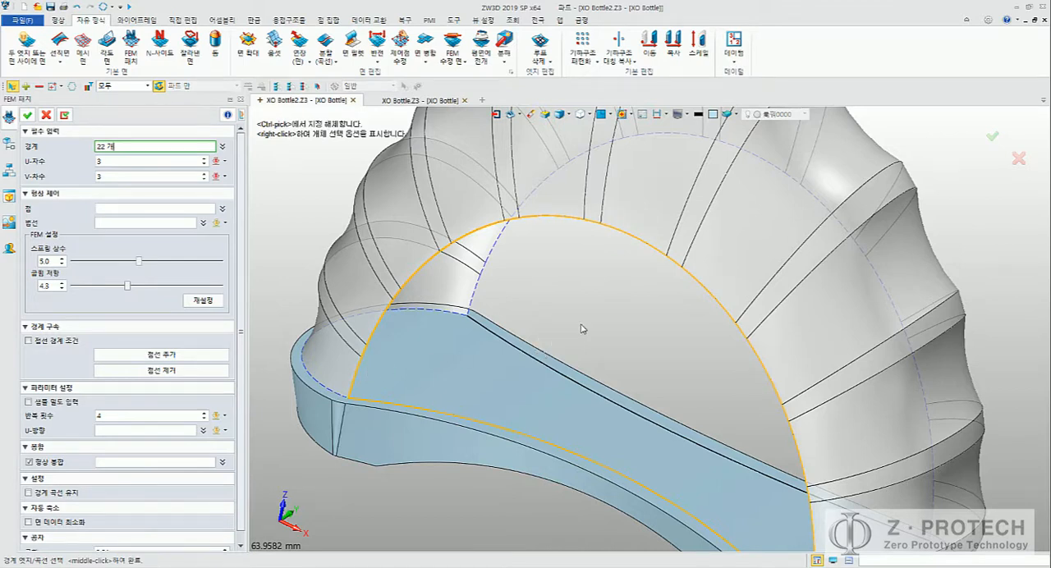
scroll(580, 283, "down", 2)
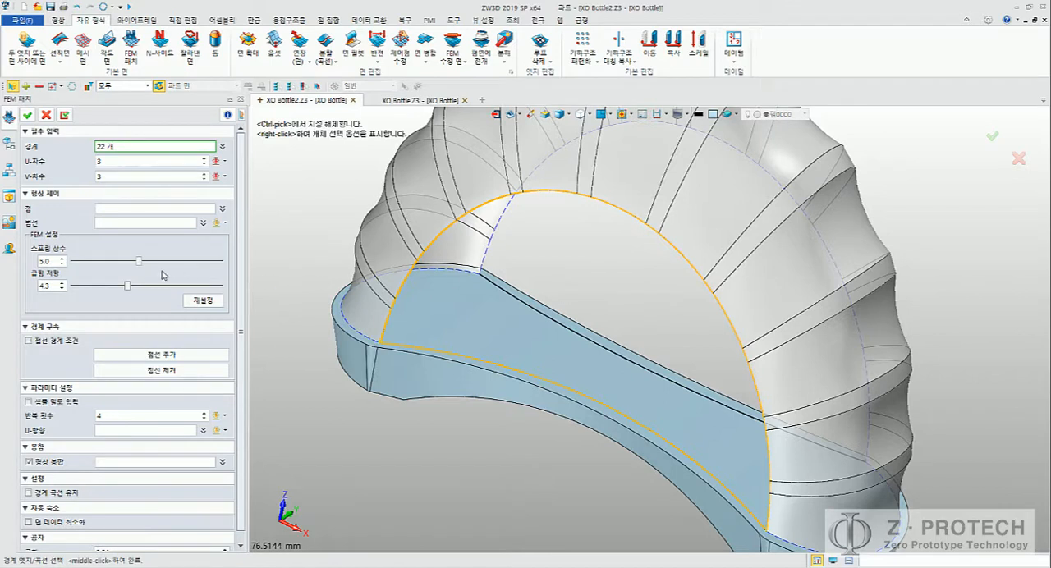
scroll(162, 275, "down", 3)
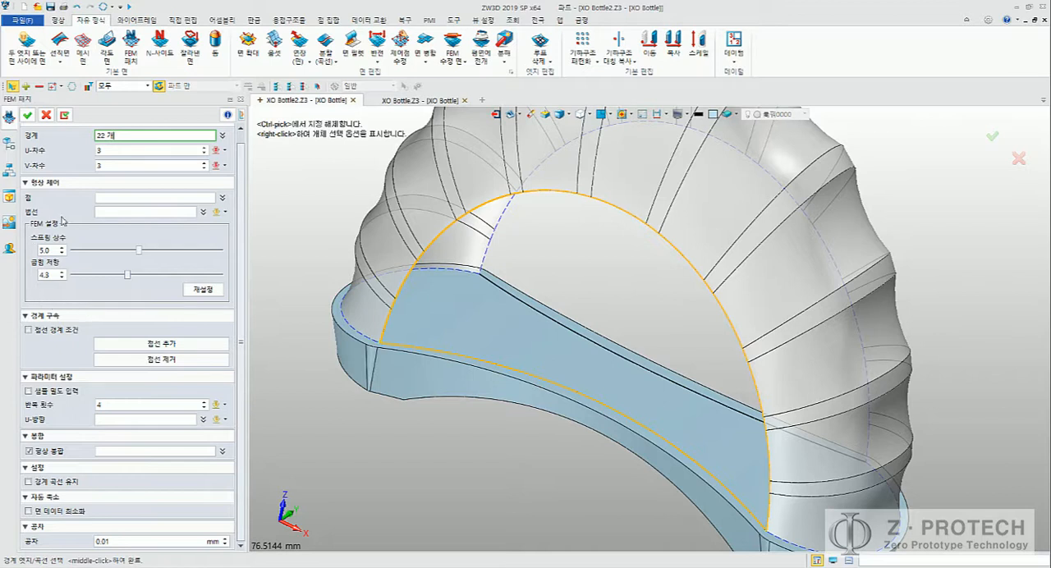
scroll(62, 226, "up", 1)
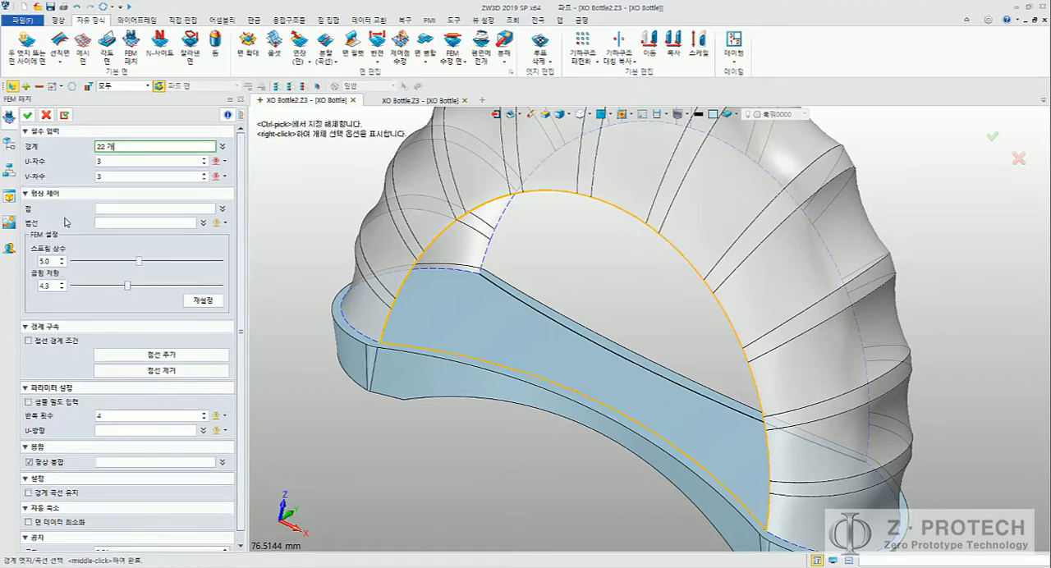
middle_click(372, 226)
Step: Start a second FEM patch and pick the arch edge chain on the opposite side of the body as its boundary
middle_click_drag(325, 204, 277, 221)
right_click_drag(277, 221, 220, 254)
middle_click(565, 296)
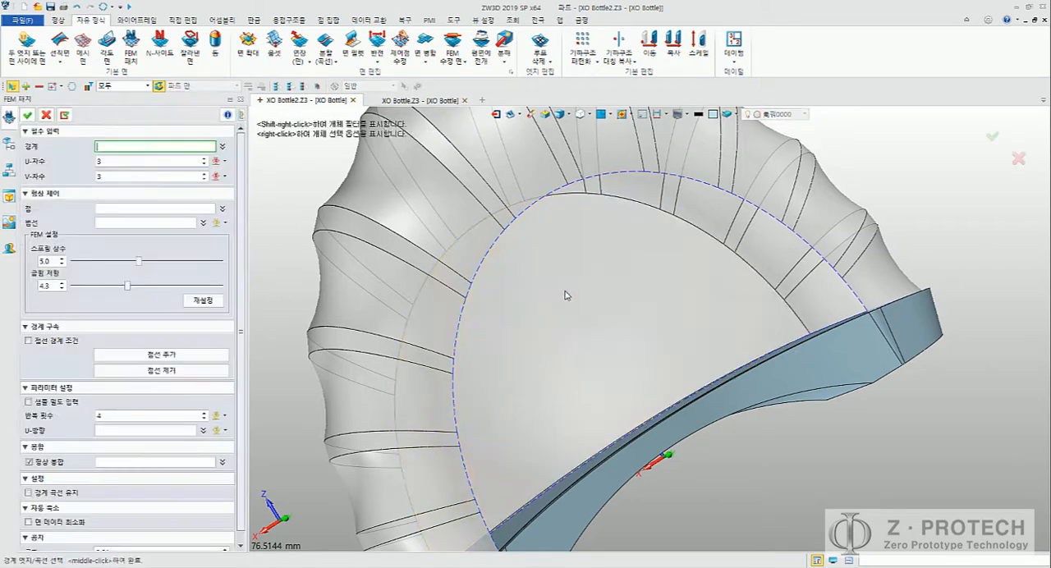
middle_click_drag(618, 280, 544, 322)
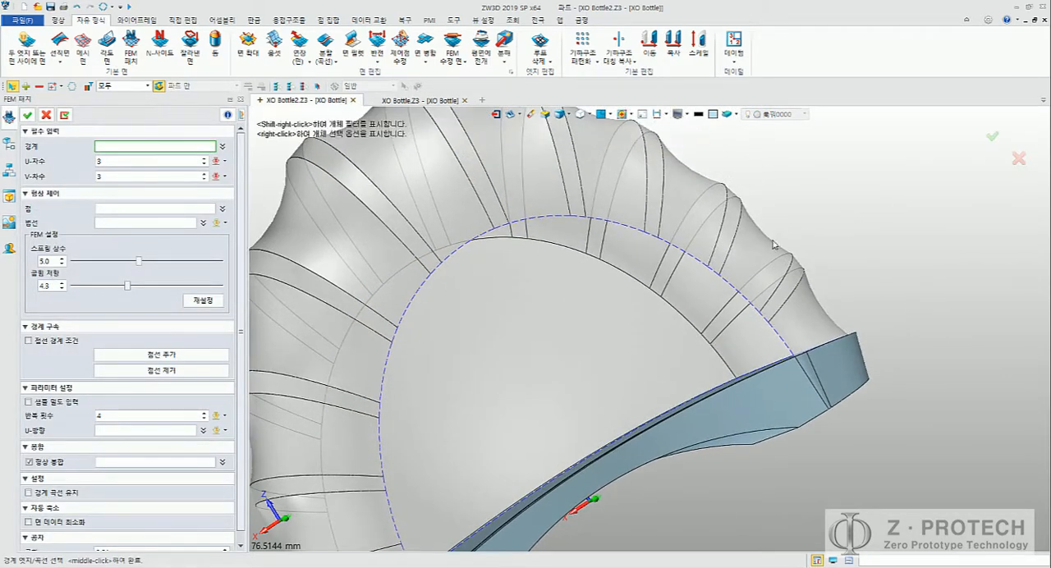
middle_click_drag(841, 223, 848, 240)
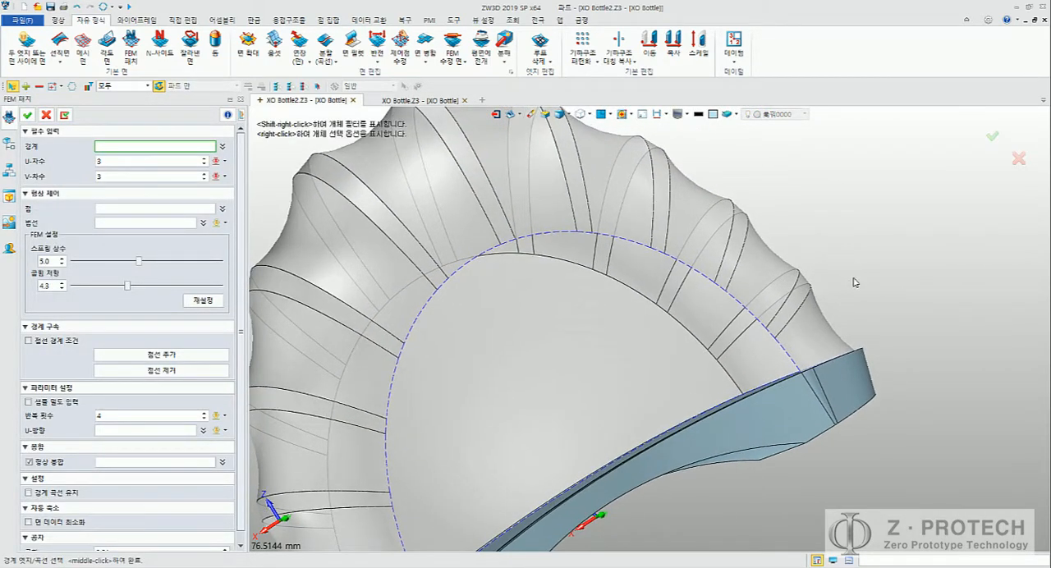
left_click(752, 313, "shift")
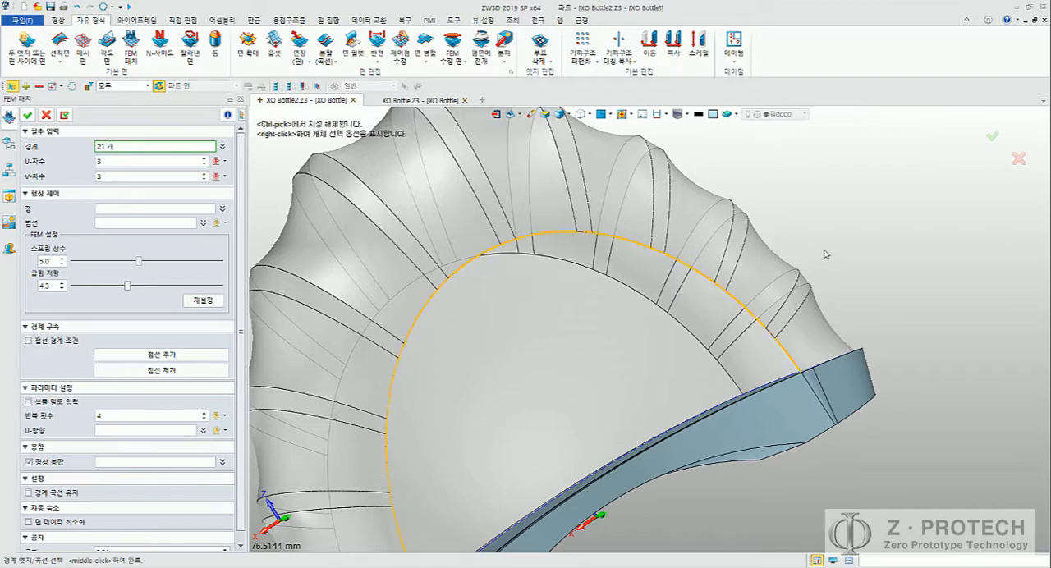
Step: Add the projected curve on the base's opposite side to close the second patch's boundary
middle_click_drag(826, 254, 845, 222)
middle_click_drag(750, 292, 720, 260)
left_click(792, 319)
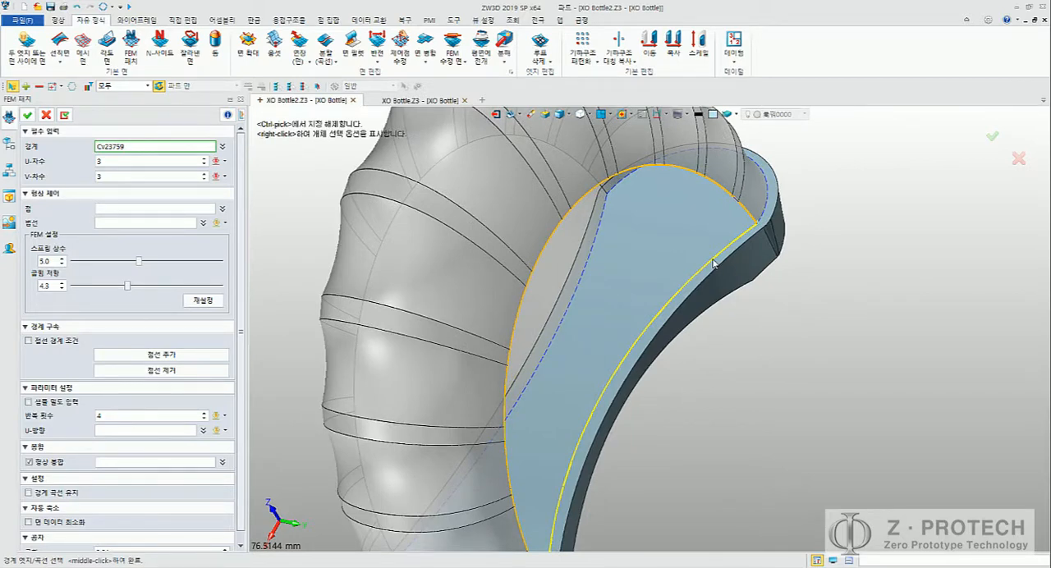
left_click(712, 262)
middle_click_drag(854, 260, 874, 234)
scroll(875, 241, "down", 3)
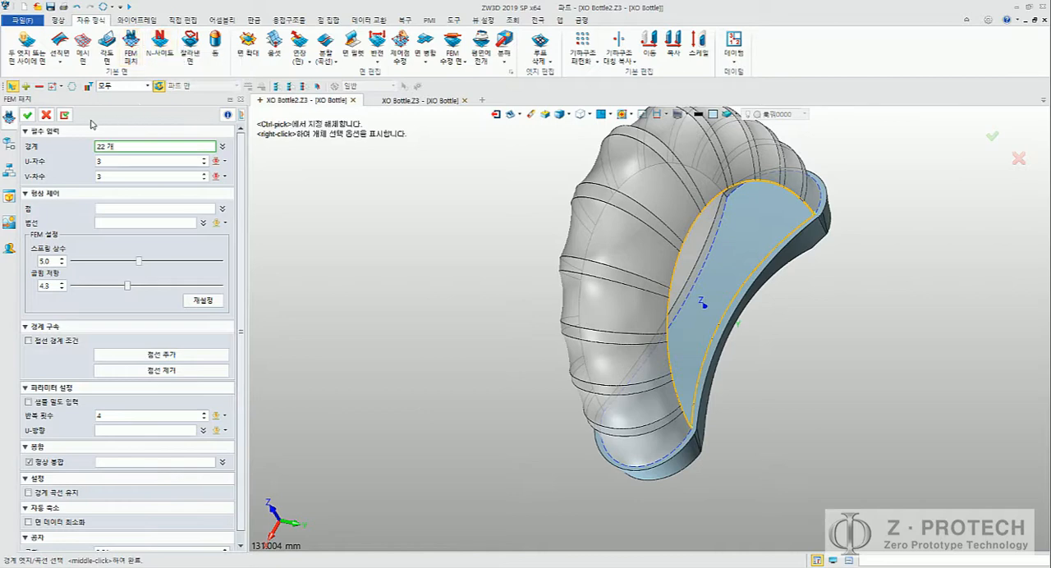
middle_click_drag(425, 211, 349, 247)
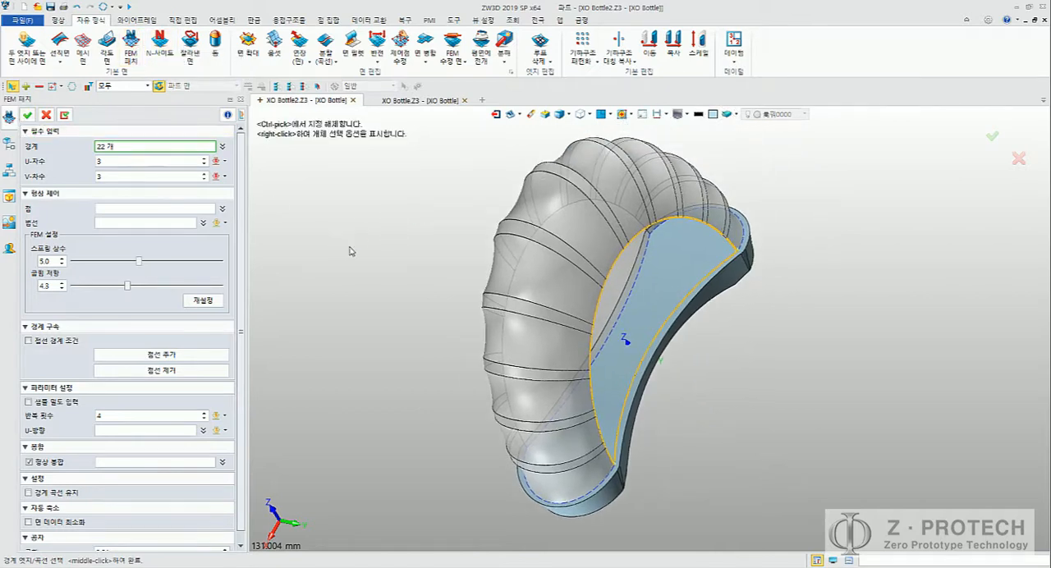
Step: Check the closed boundary loop around the side opening and create the second FEM patch with U and V degree 3
right_click_drag(377, 239, 355, 224)
scroll(354, 224, "up", 4)
scroll(352, 227, "up", 3)
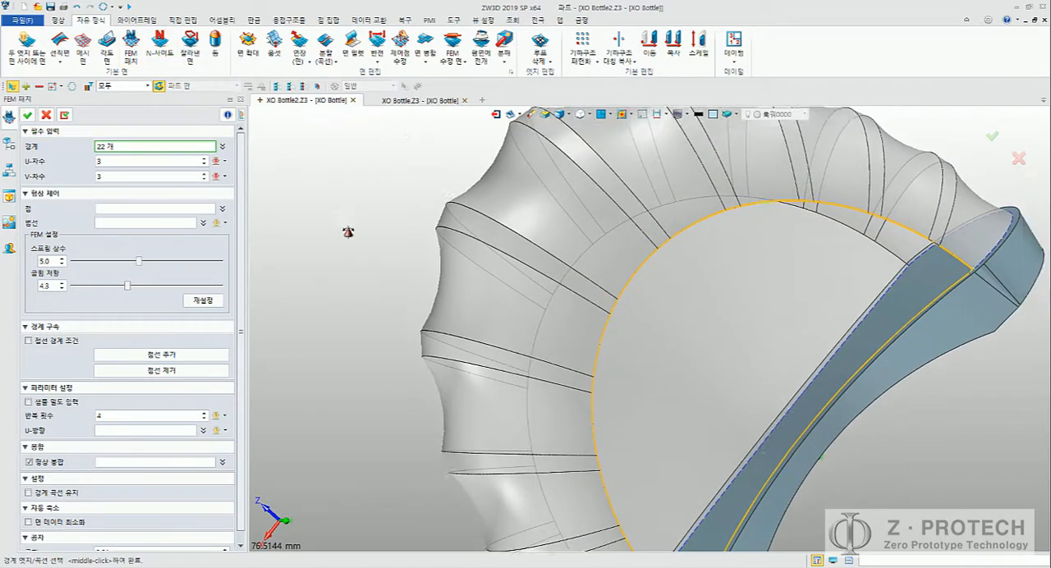
middle_click_drag(477, 235, 390, 248)
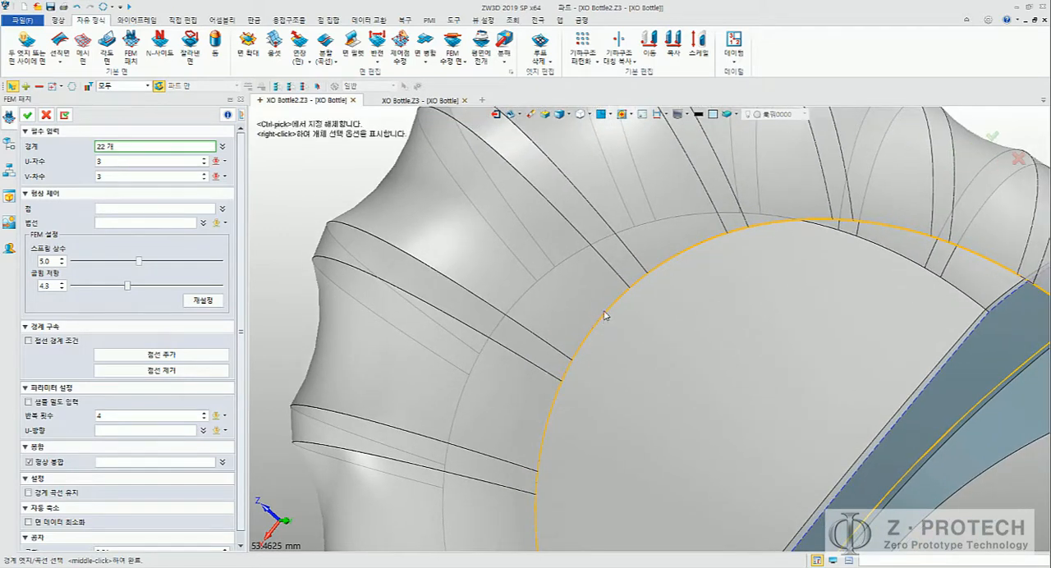
middle_click_drag(899, 244, 649, 211)
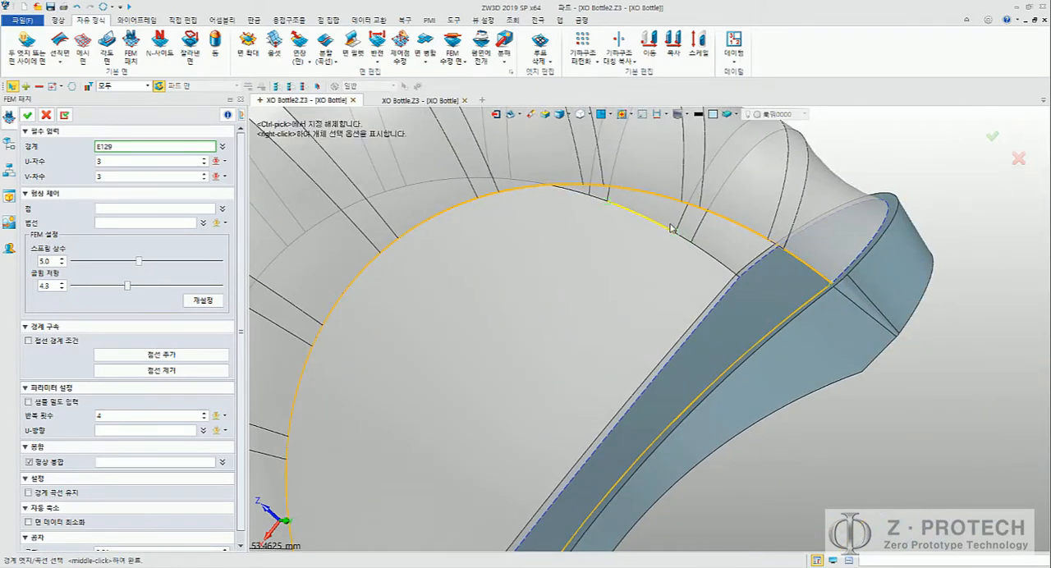
middle_click_drag(685, 333, 728, 238)
middle_click_drag(803, 237, 808, 271)
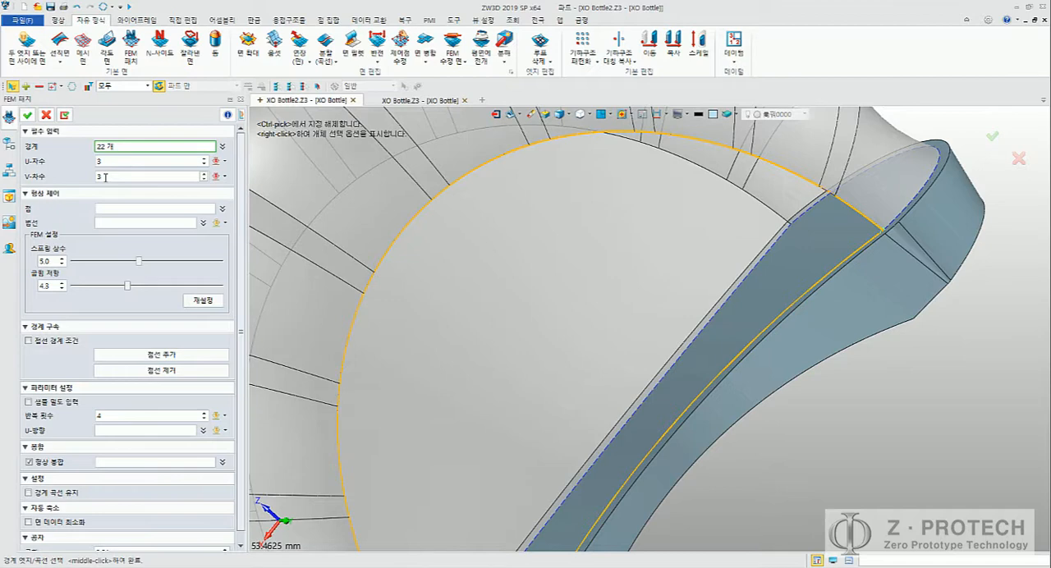
right_click_drag(537, 258, 531, 322)
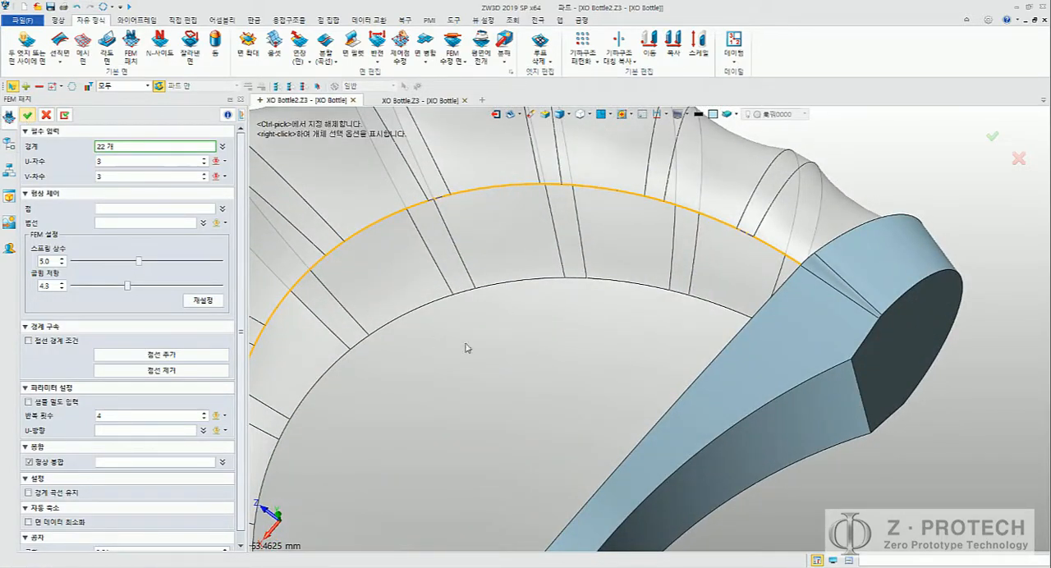
middle_click(498, 345)
scroll(521, 336, "down", 4)
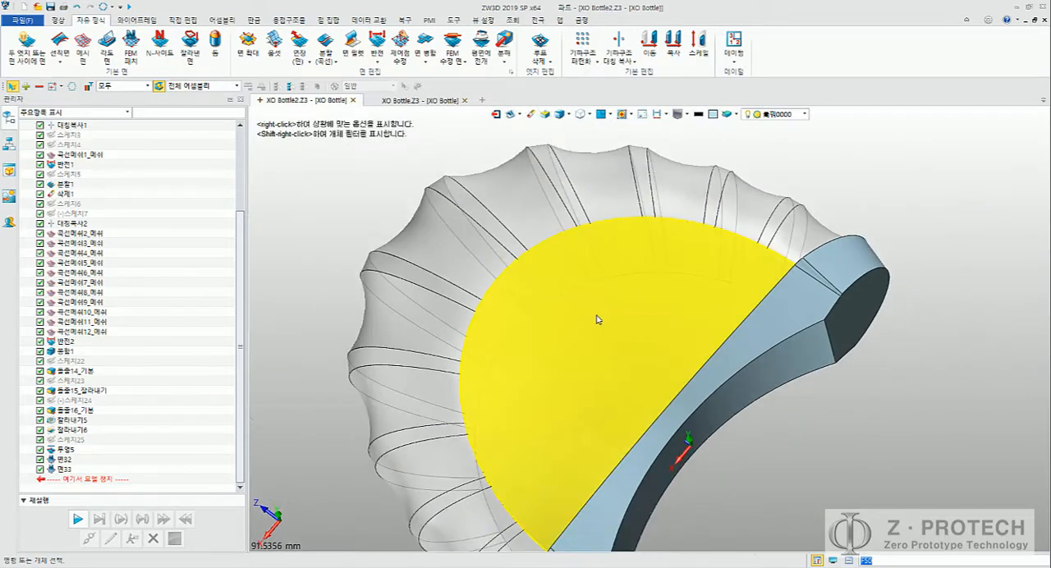
middle_click_drag(596, 320, 514, 216)
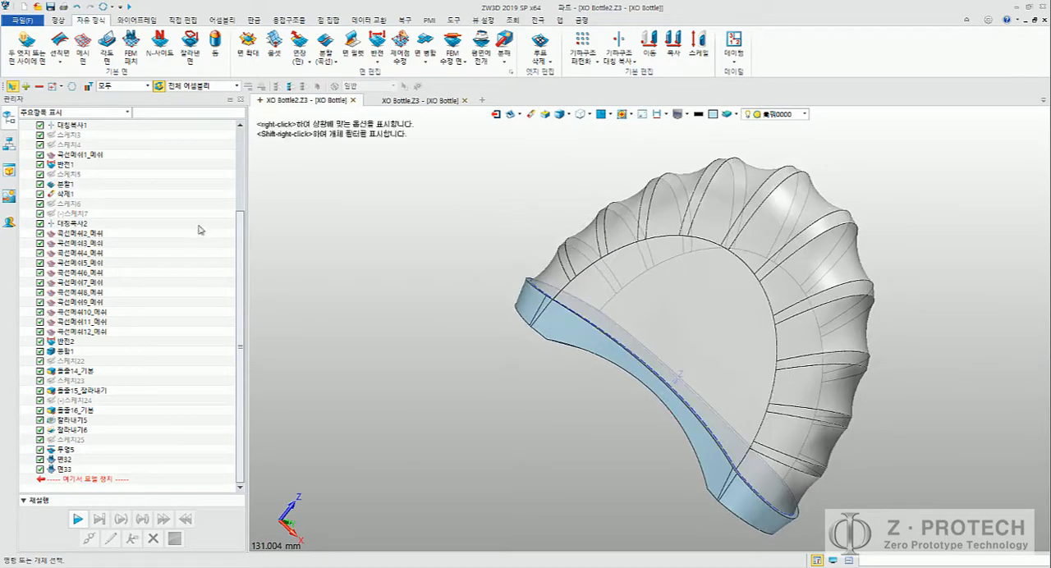
Step: Hide the base solid S34 to expose the open underside of the ribbed body
scroll(178, 241, "up", 4)
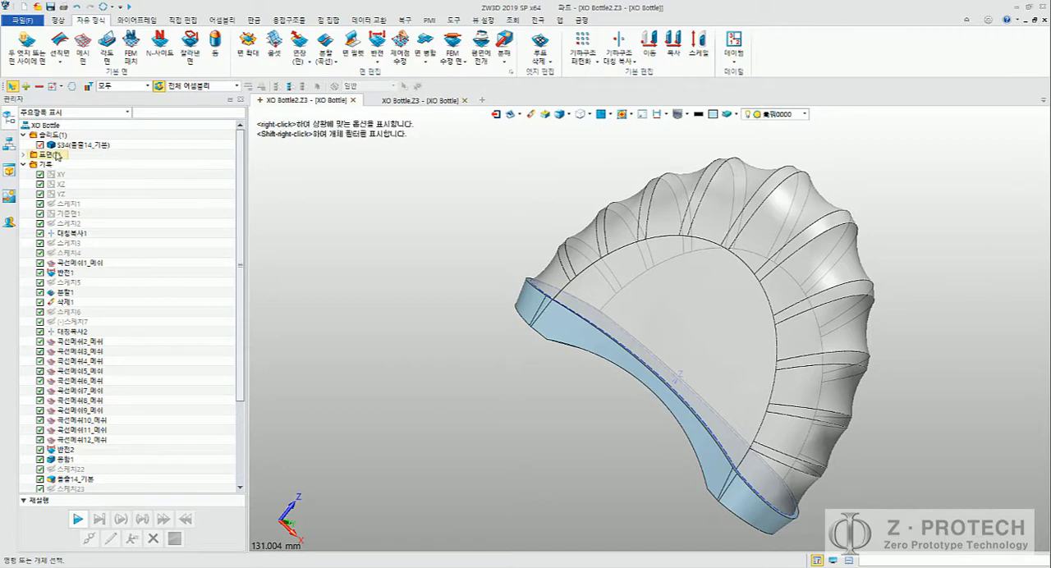
left_click(39, 145)
middle_click_drag(424, 329, 436, 253)
key("ctrl+b")
middle_click_drag(472, 301, 427, 277)
key("Escape")
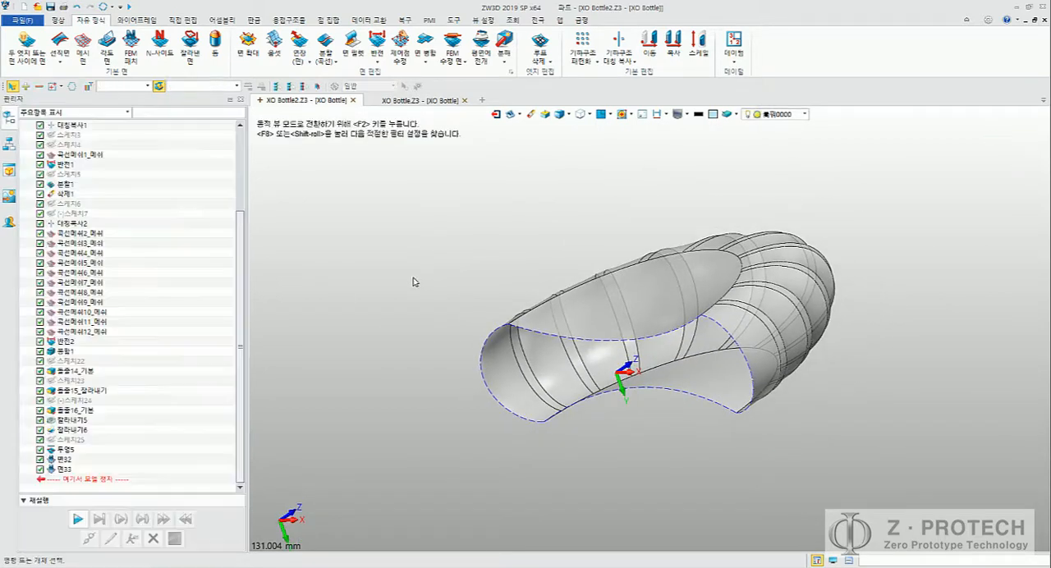
Step: Start an FEM patch and pick the four open edges on the underside of the ribbed body as its boundary
scroll(216, 235, "up", 4)
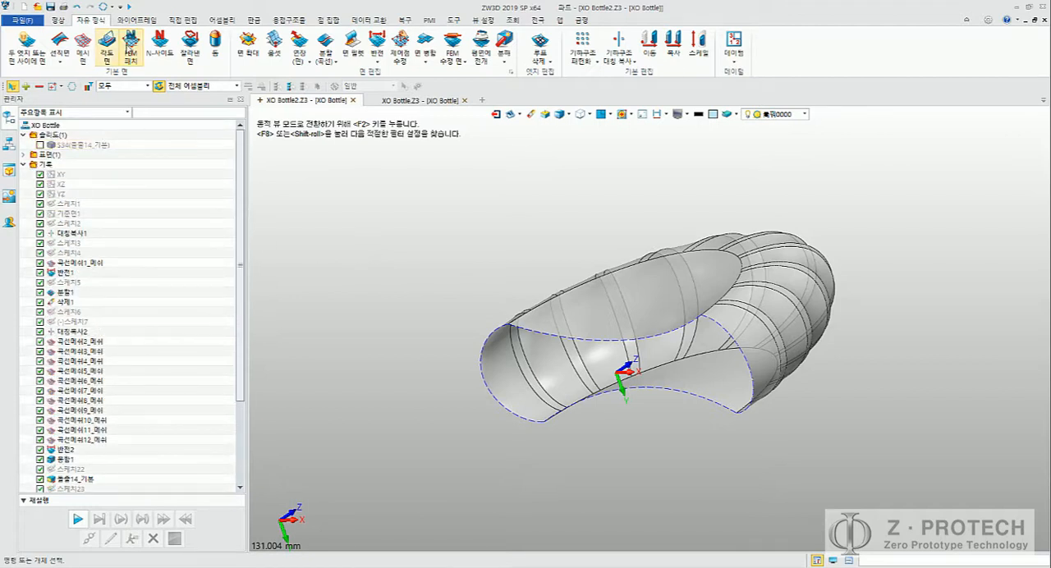
left_click(131, 50)
left_click(485, 328)
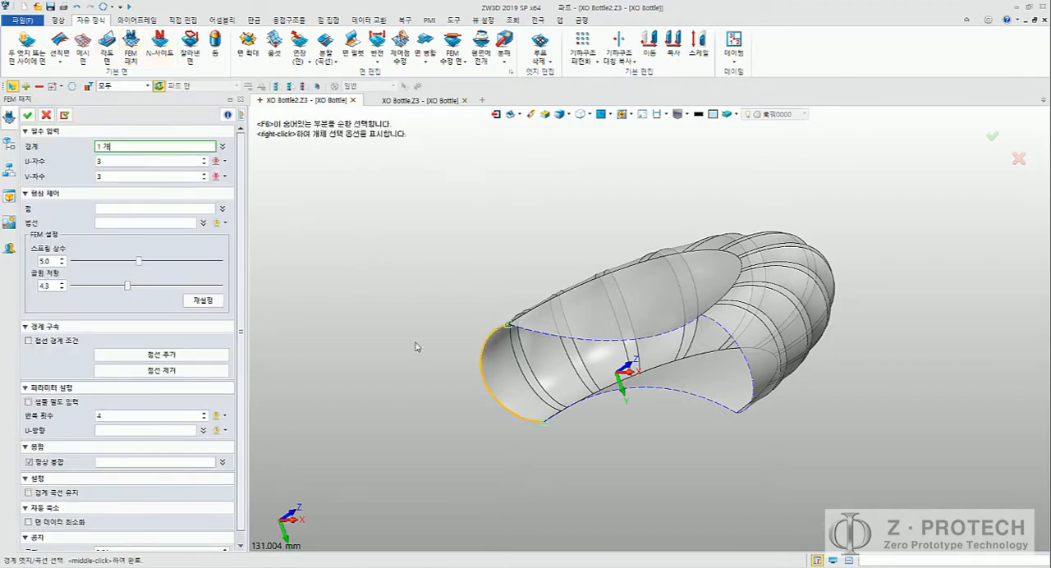
left_click(581, 347)
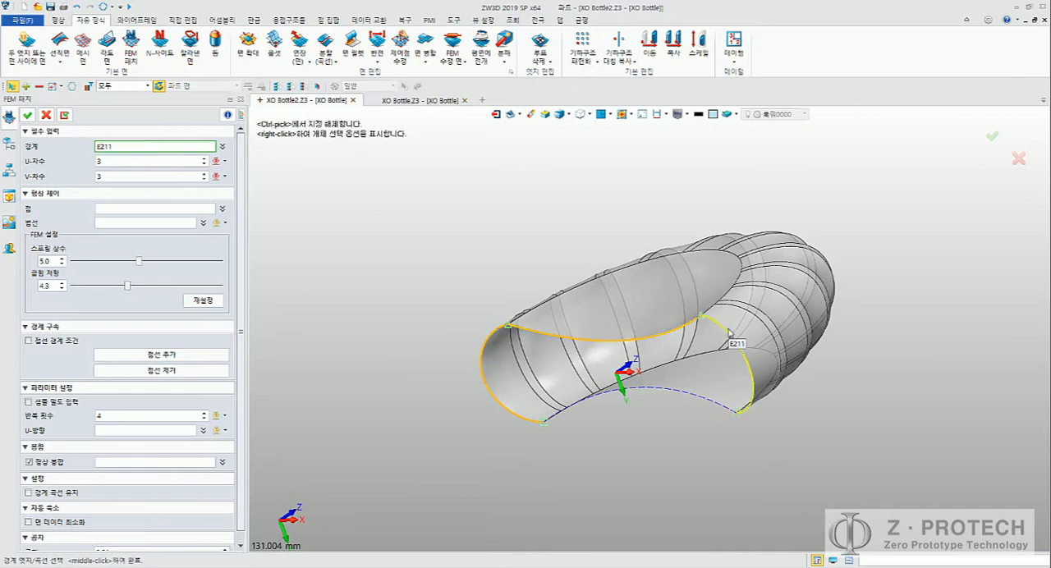
left_click(750, 370)
left_click(705, 407)
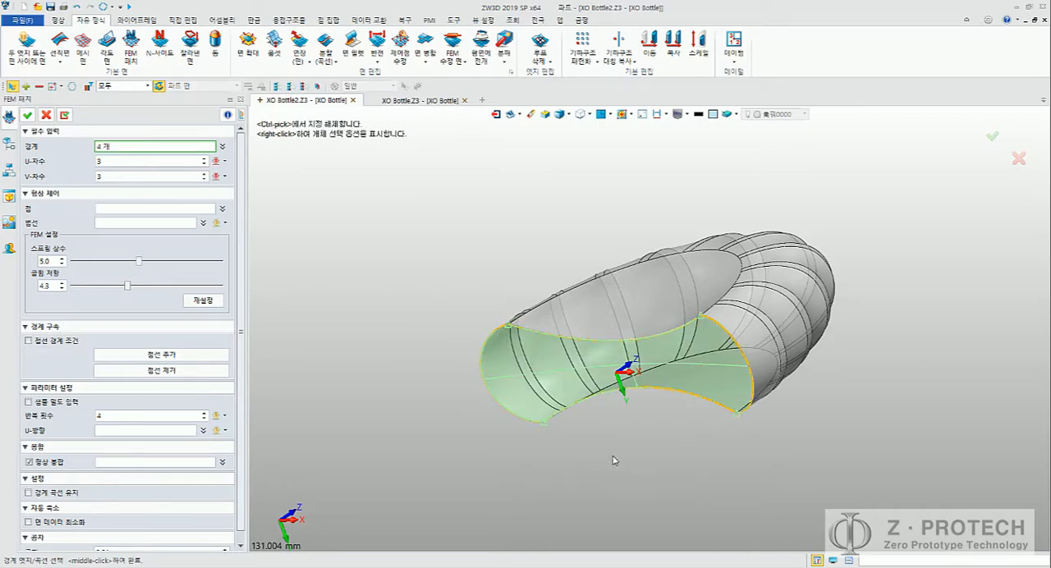
Step: Check the patch preview from the front and create the underside FEM patch with U and V degree 3 and shape sewing enabled
middle_click_drag(704, 407, 493, 378)
key("ctrl+Up")
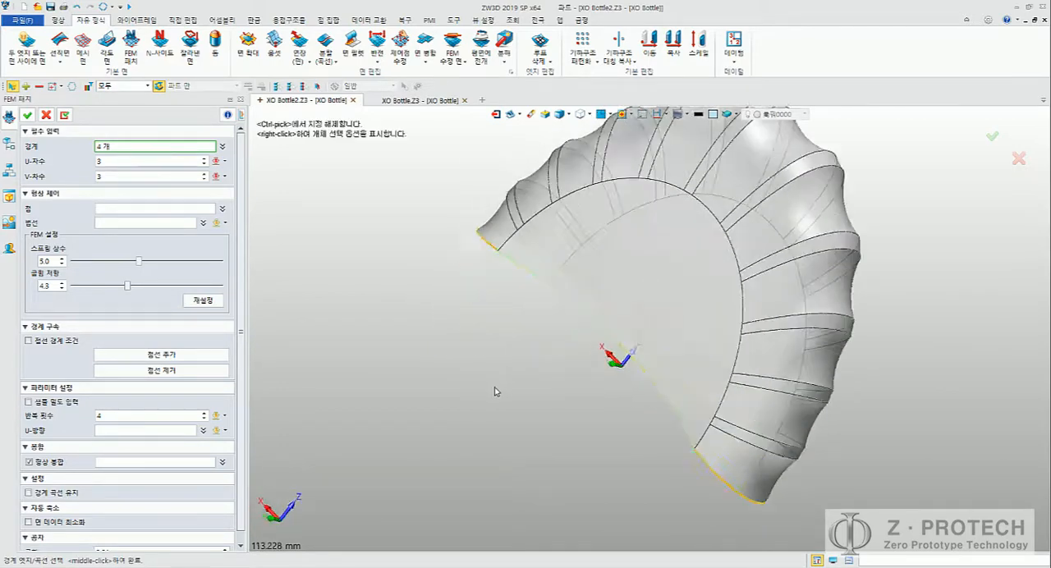
key("ctrl+Down")
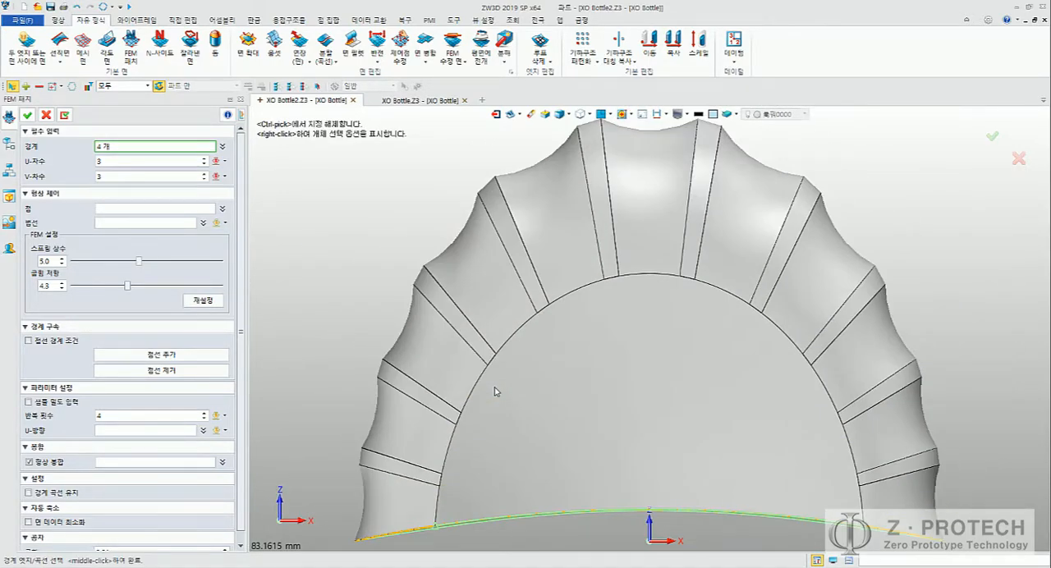
scroll(523, 356, "down", 3)
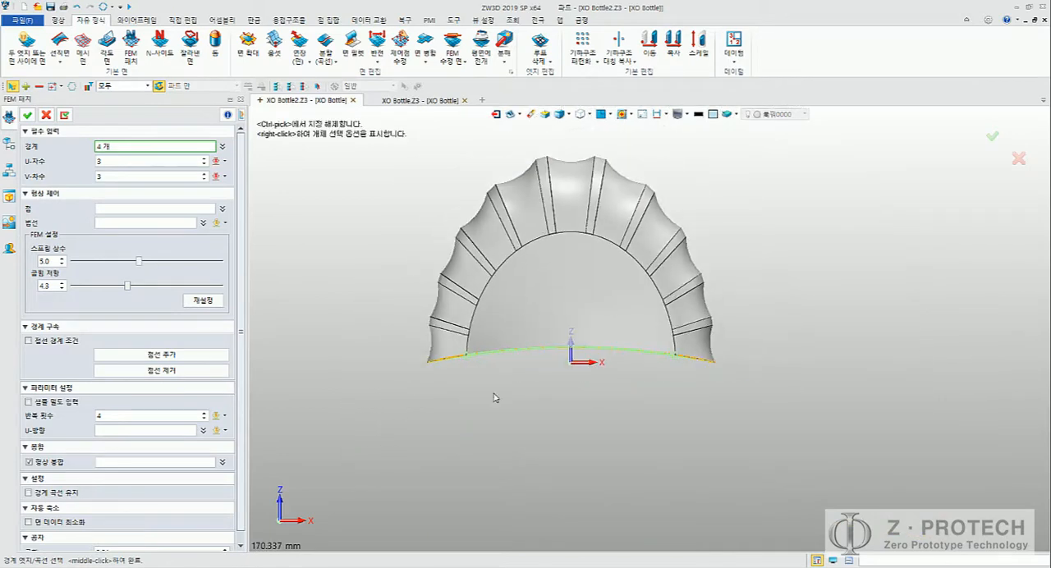
left_click(28, 115)
middle_click_drag(275, 218, 330, 250)
scroll(452, 323, "up", 2)
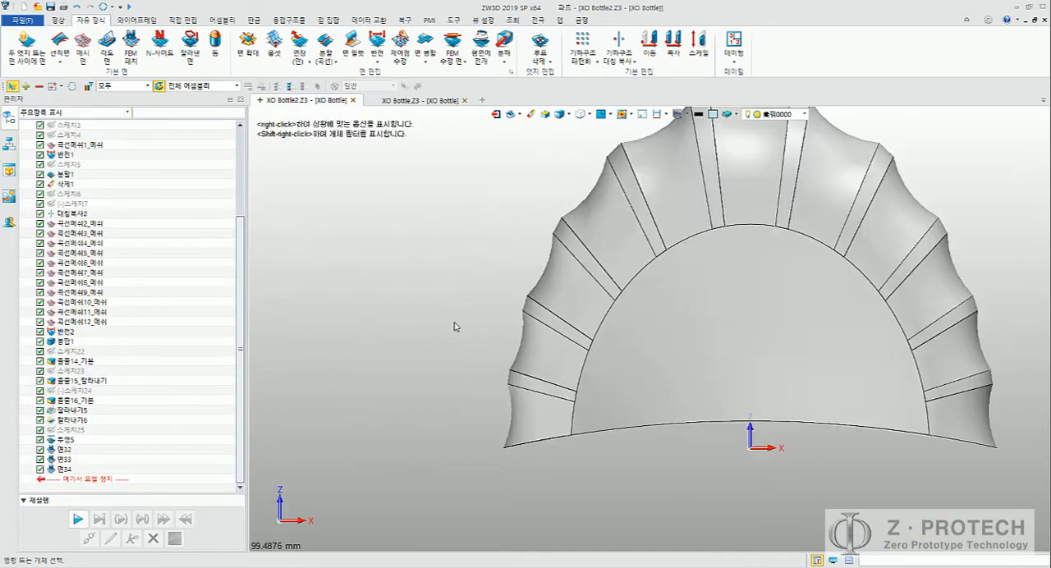
Step: Show the base solid S34 again beneath the closed ribbed body
scroll(632, 418, "up", 3)
scroll(671, 423, "down", 6)
middle_click_drag(671, 422, 394, 326)
scroll(147, 258, "up", 4)
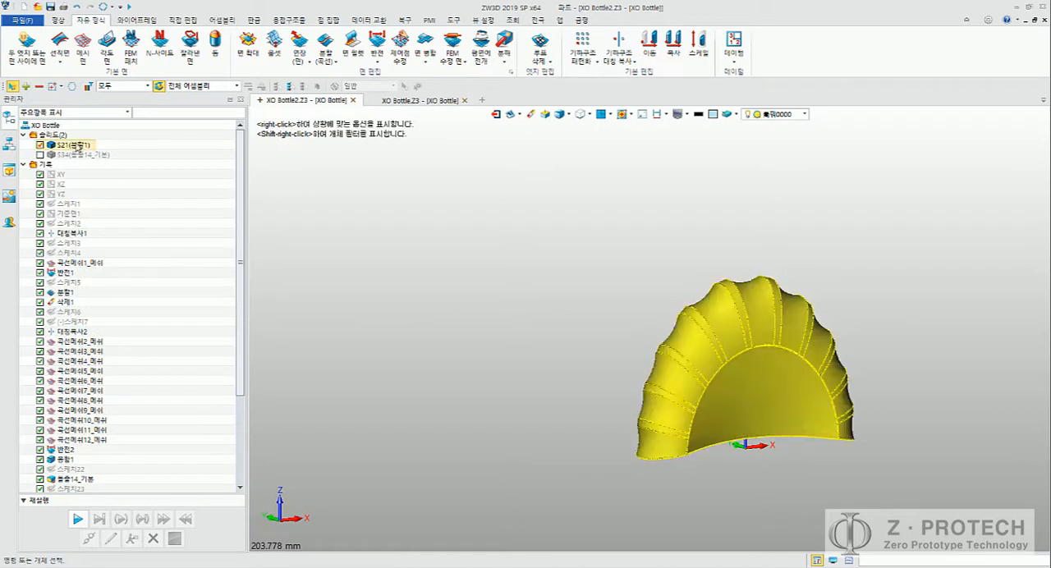
left_click(40, 154)
middle_click_drag(518, 318, 449, 350)
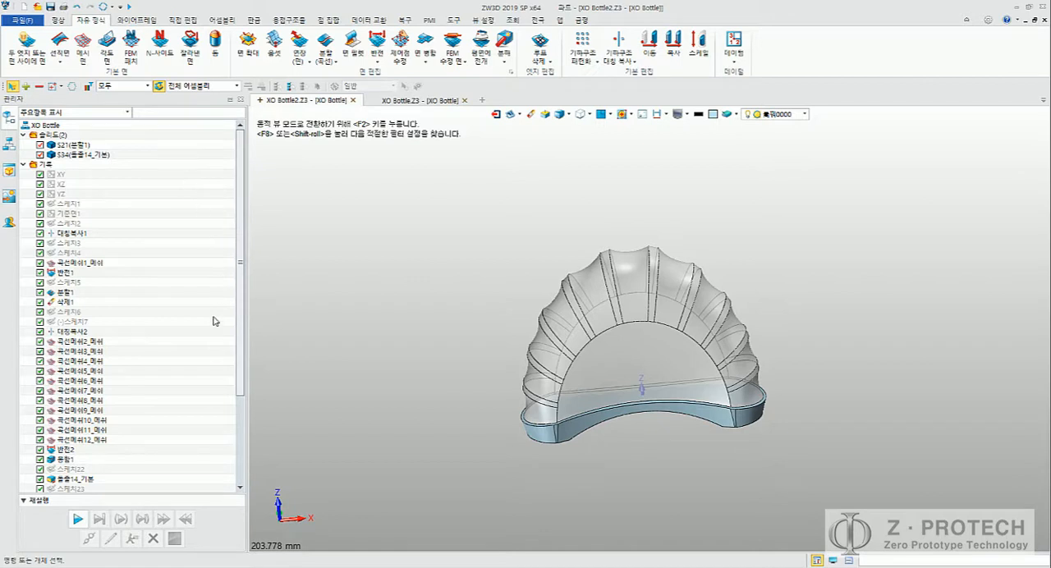
Step: Reopen the definition of the side FEM patch 면33, check its shape sewing option, and regenerate it
scroll(205, 374, "down", 4)
left_click(73, 469)
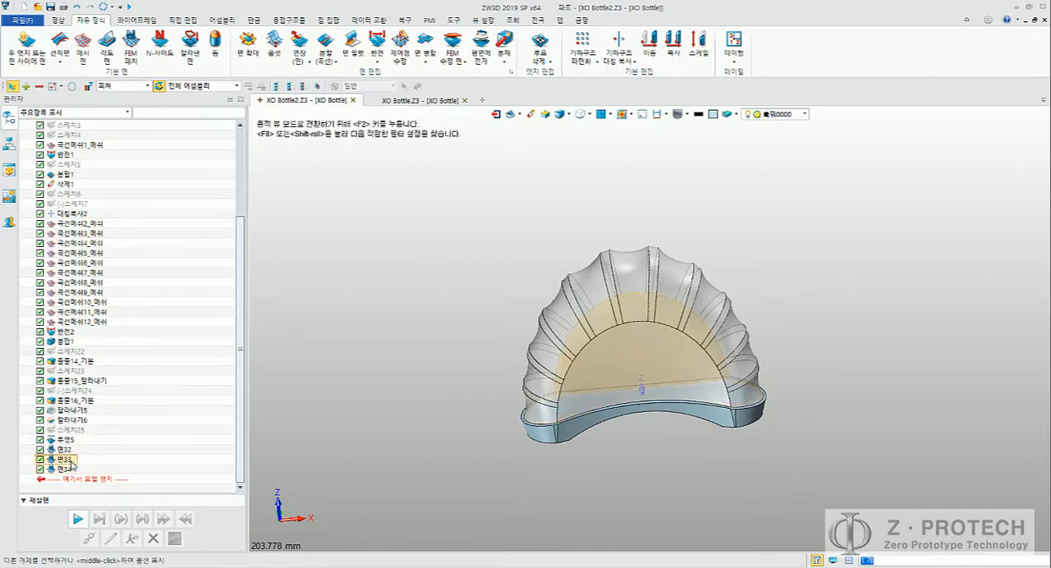
right_click(73, 461)
left_click(79, 473)
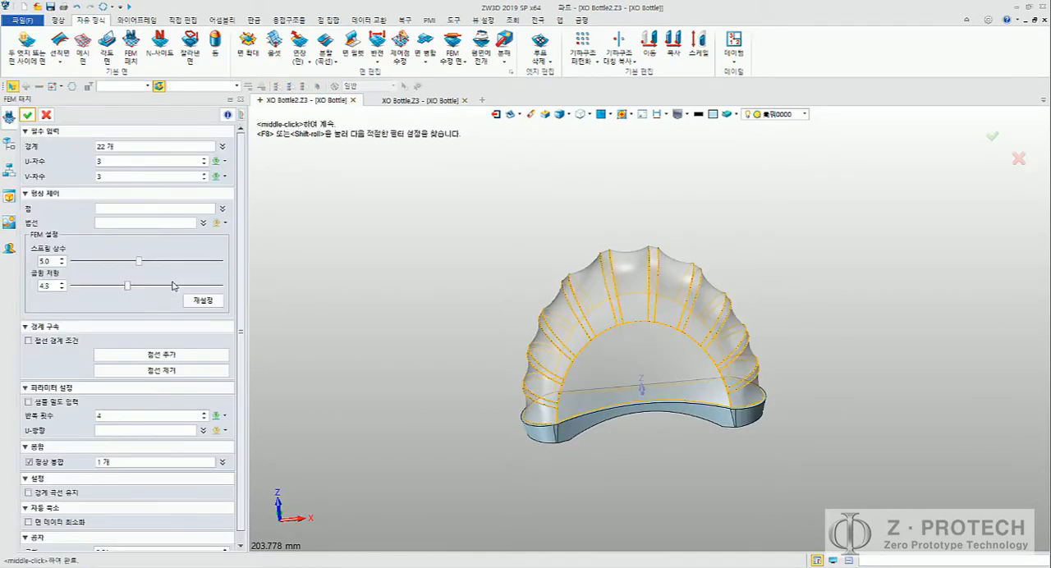
scroll(234, 329, "down", 1)
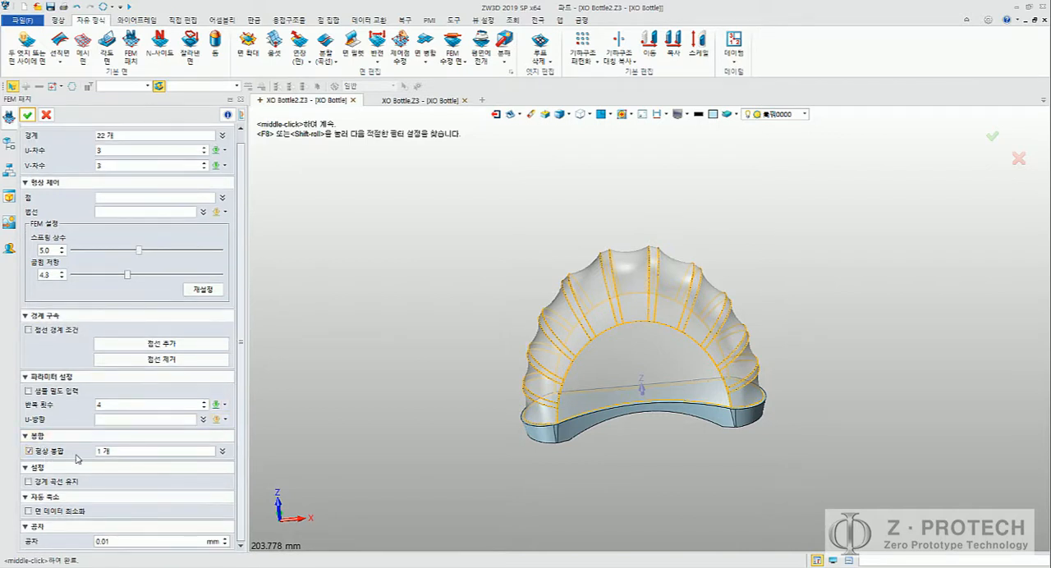
left_click(28, 451)
left_click(28, 115)
scroll(148, 267, "up", 4)
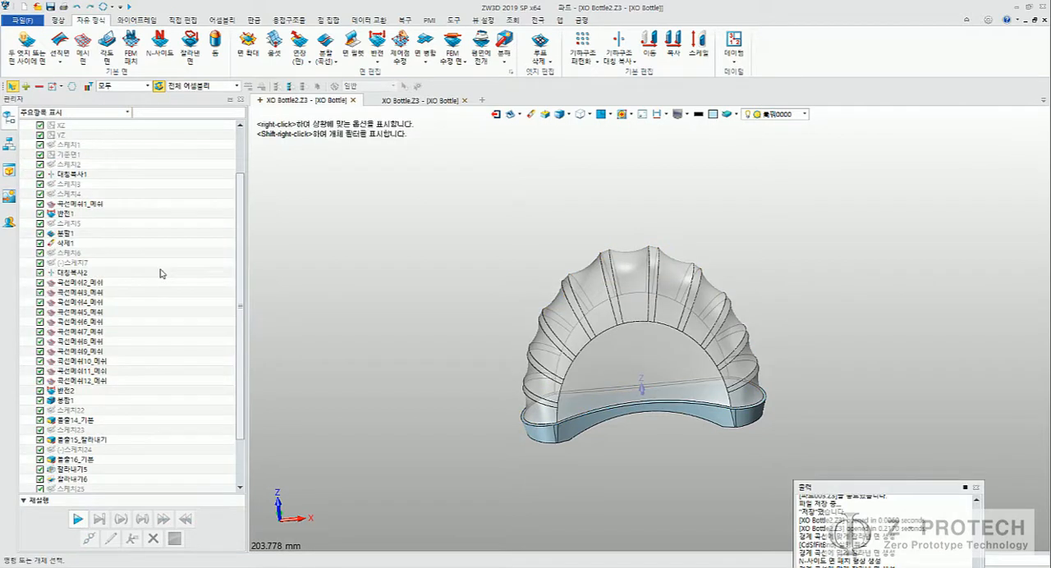
Step: Highlight the ribbed body solid S21 to examine which faces it includes, clear the selection, and close the output window
left_click(93, 146)
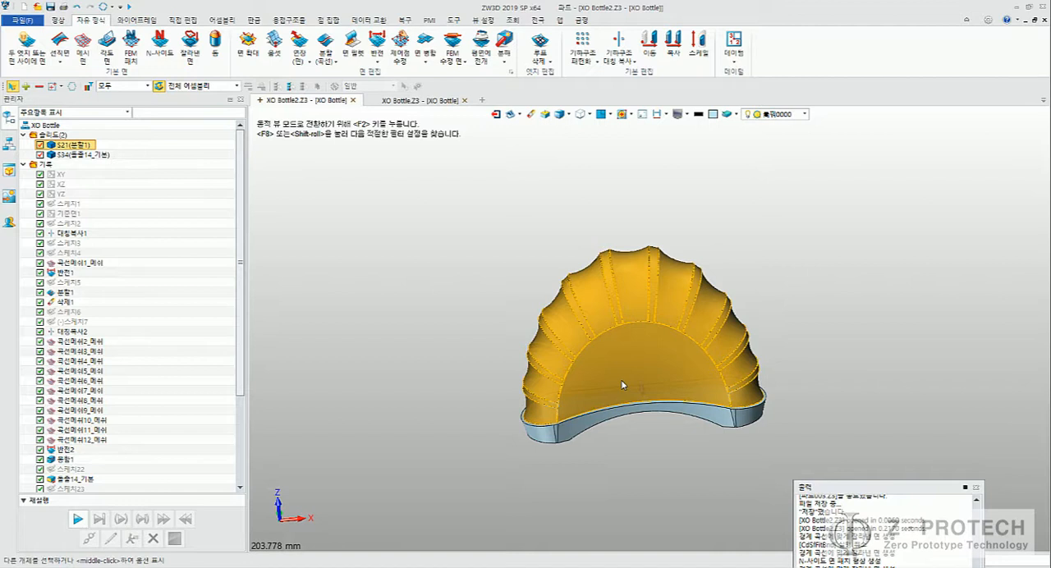
left_click(451, 364)
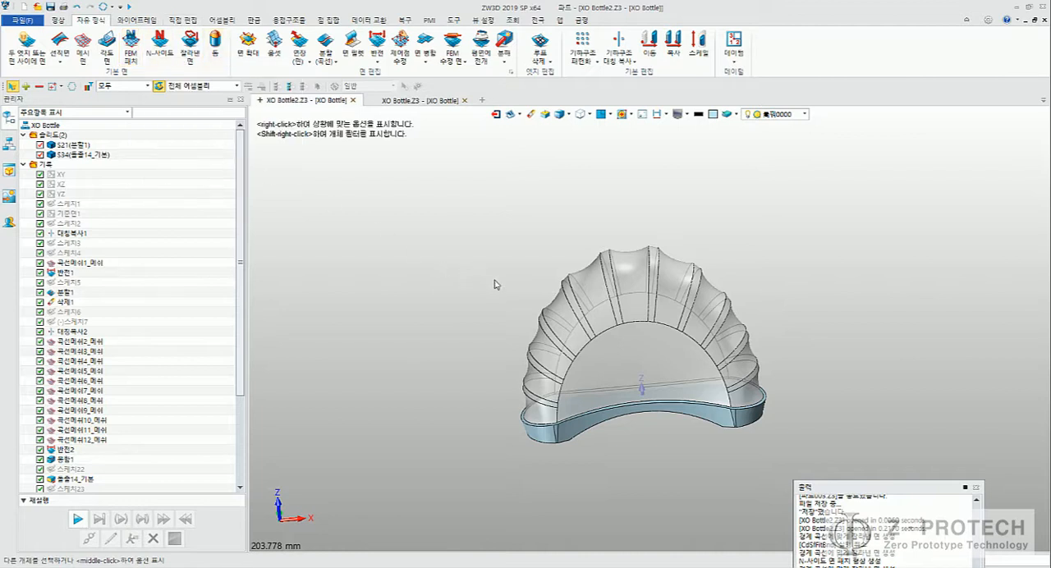
middle_click_drag(532, 285, 451, 266)
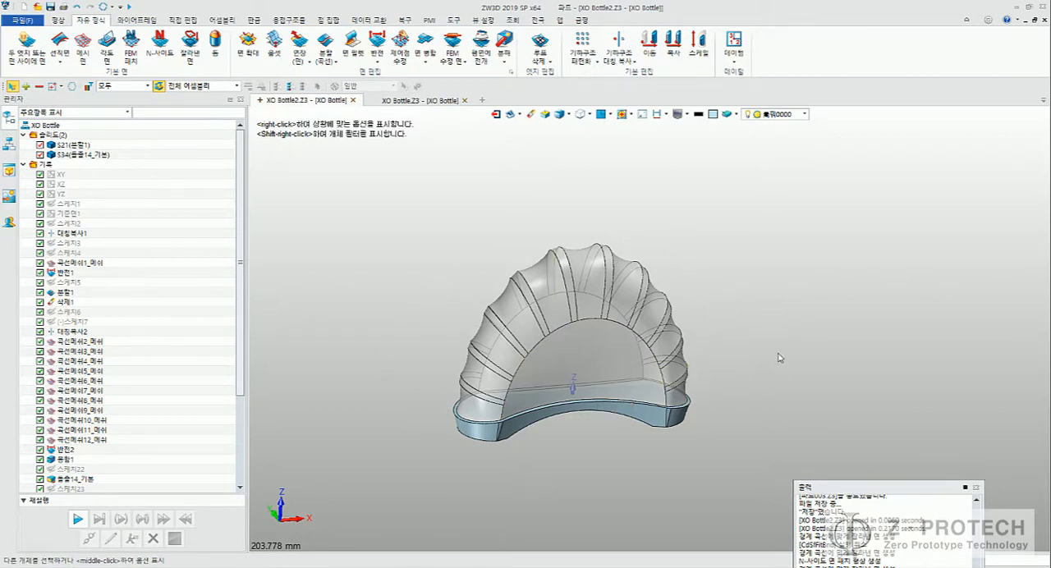
left_click(74, 145)
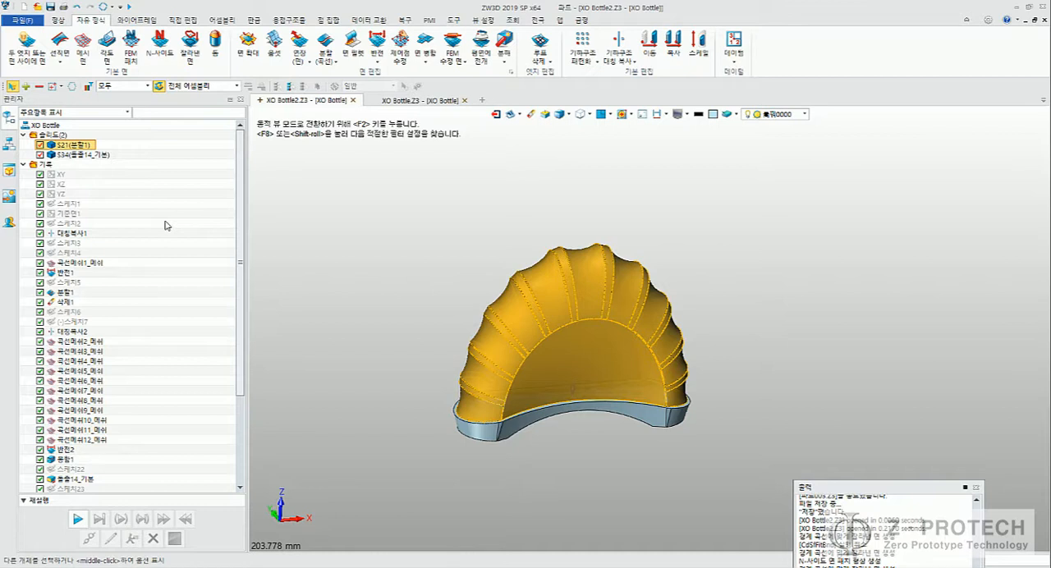
left_click(373, 283)
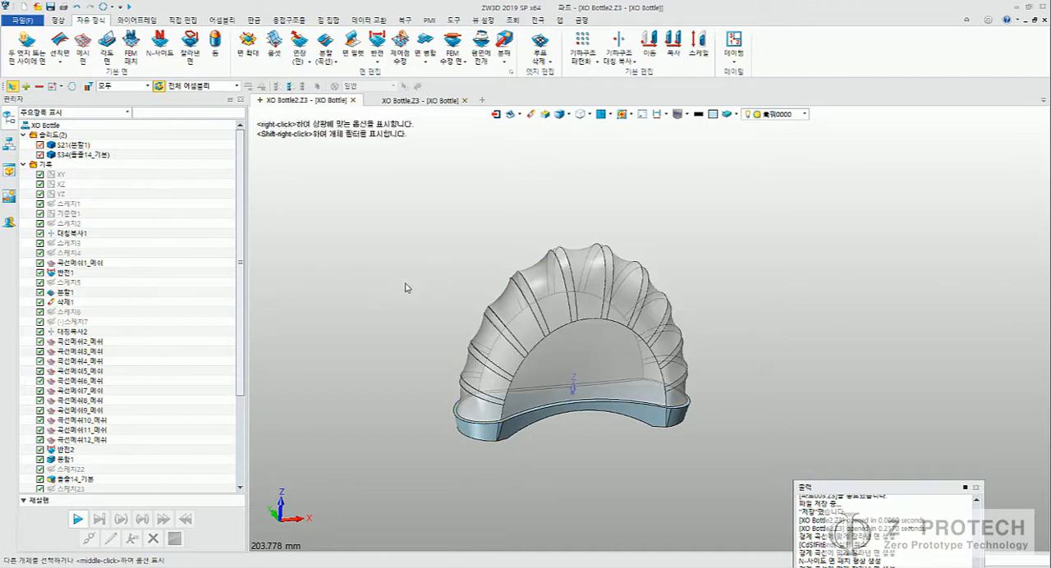
middle_click_drag(405, 287, 426, 297)
left_click(975, 487)
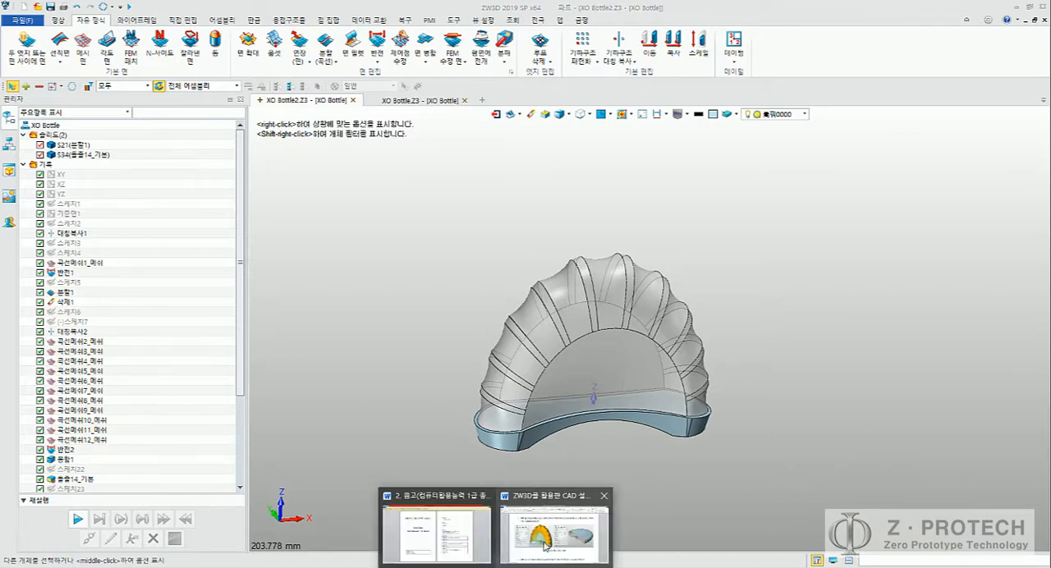
Step: Switch to the Word guide, read the step 17 fillet instructions and study Figure 16, and return to the ZW3D model
left_click(552, 532)
scroll(669, 422, "down", 4)
scroll(670, 422, "down", 1)
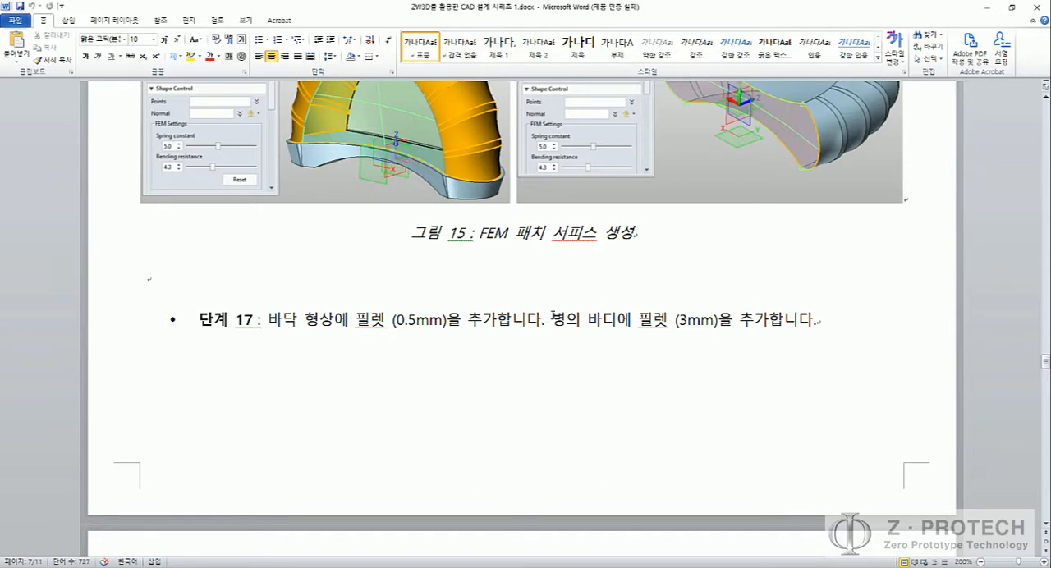
left_click_drag(552, 314, 718, 324)
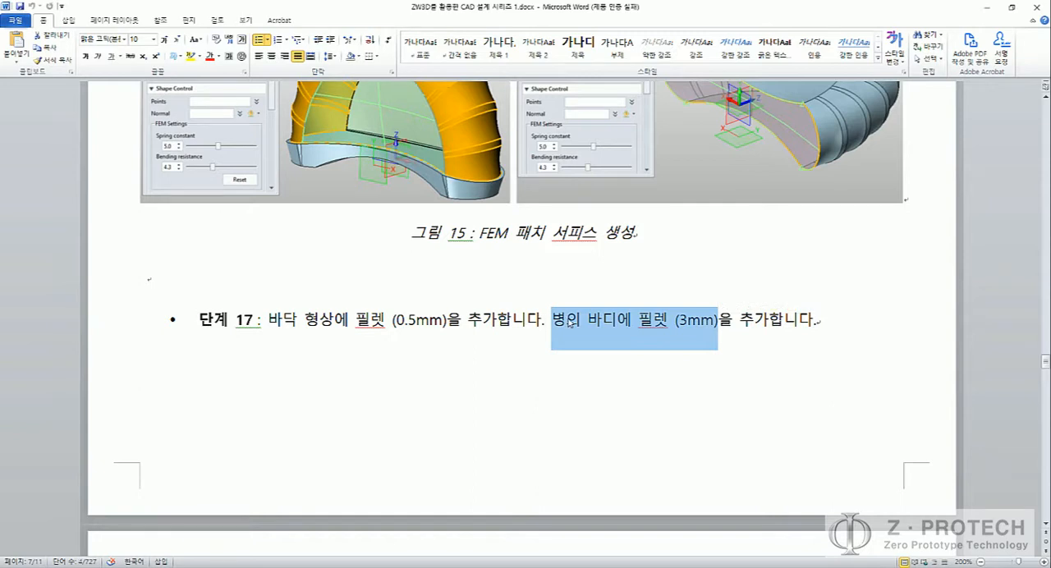
left_click(456, 315)
scroll(455, 313, "down", 3)
scroll(466, 305, "down", 1)
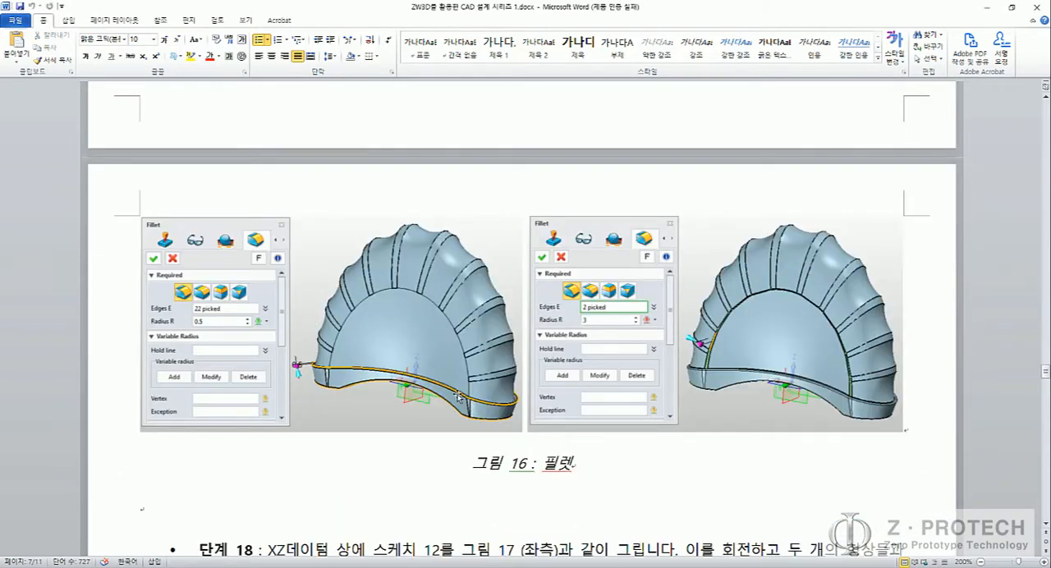
scroll(367, 386, "up", 3)
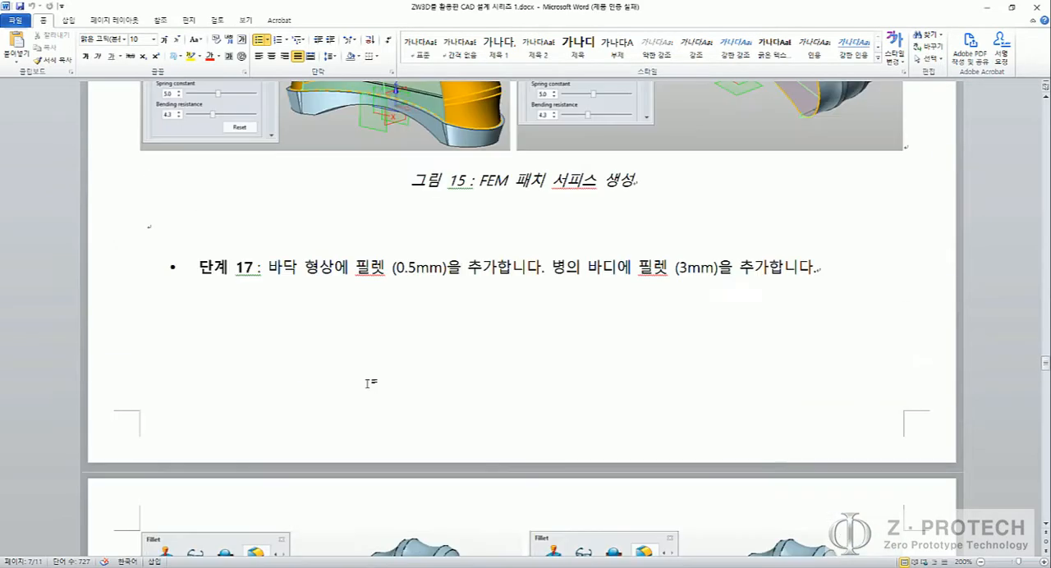
scroll(367, 386, "down", 5)
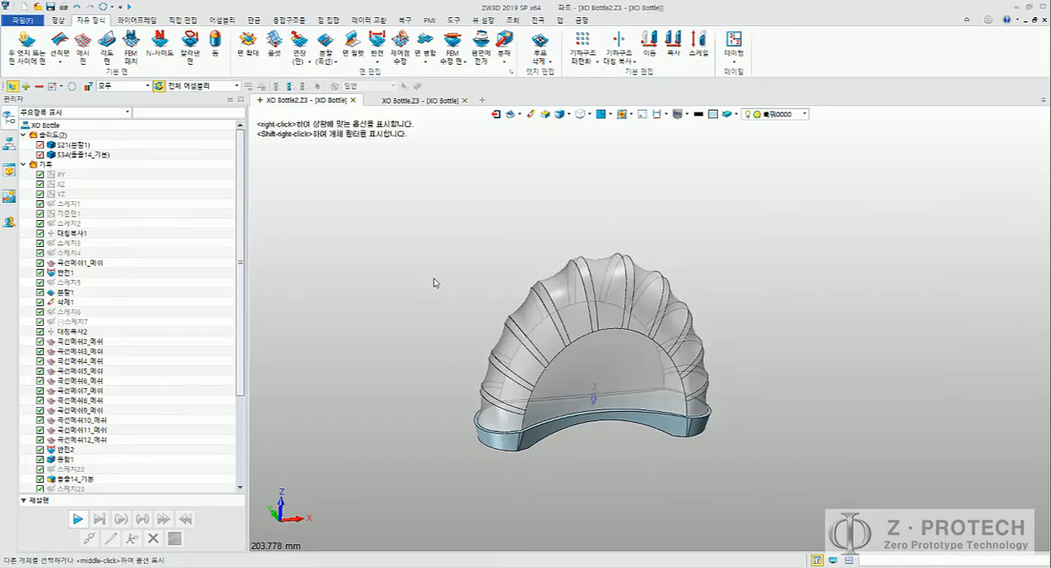
middle_click_drag(435, 279, 428, 231)
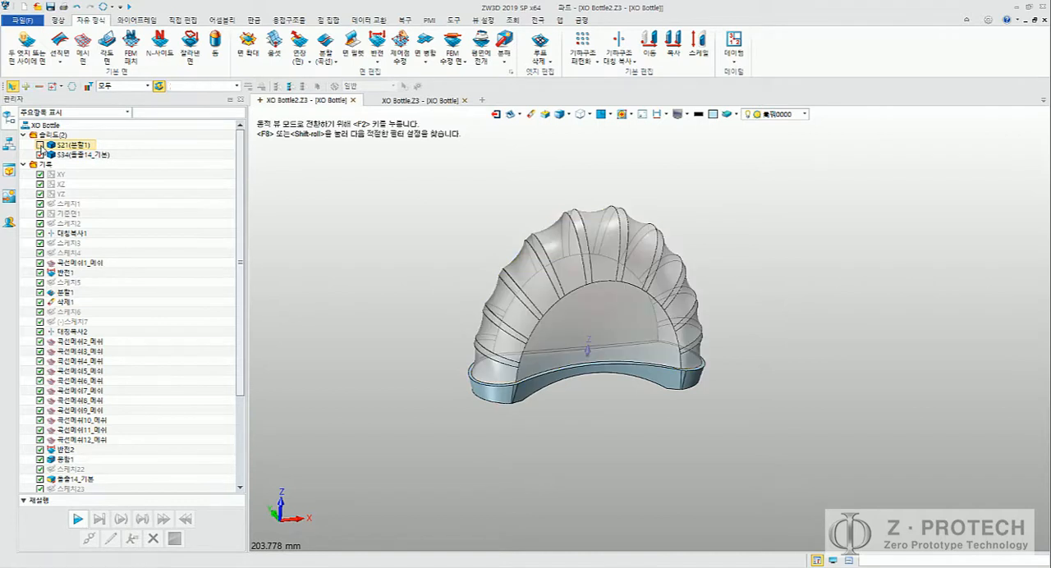
Step: Hide the ribbed body S21 to isolate the base solid and recheck the step 17 fillet radii in the Word guide
left_click(40, 145)
middle_click_drag(453, 288, 436, 249)
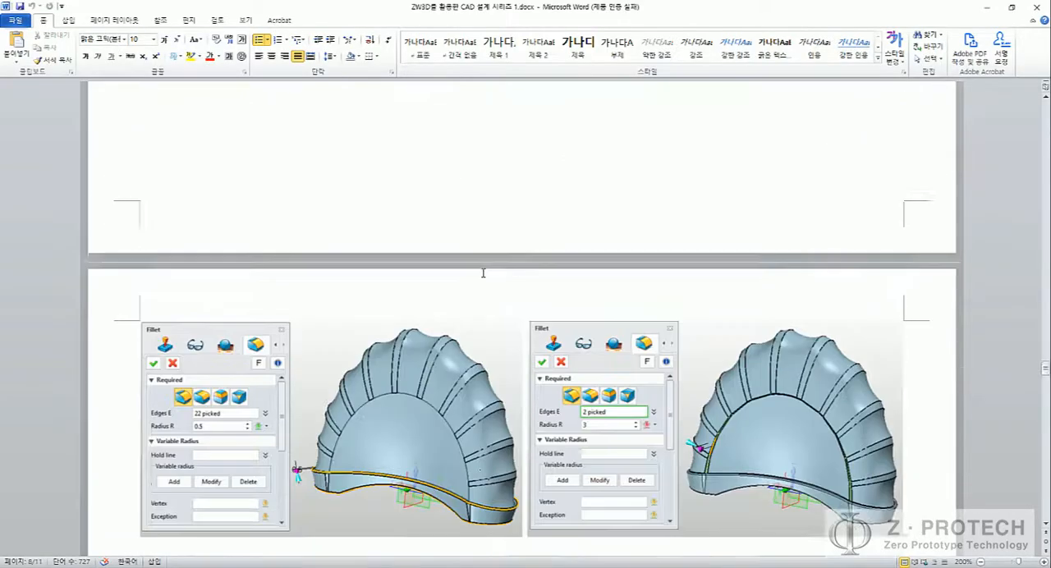
scroll(483, 274, "up", 2)
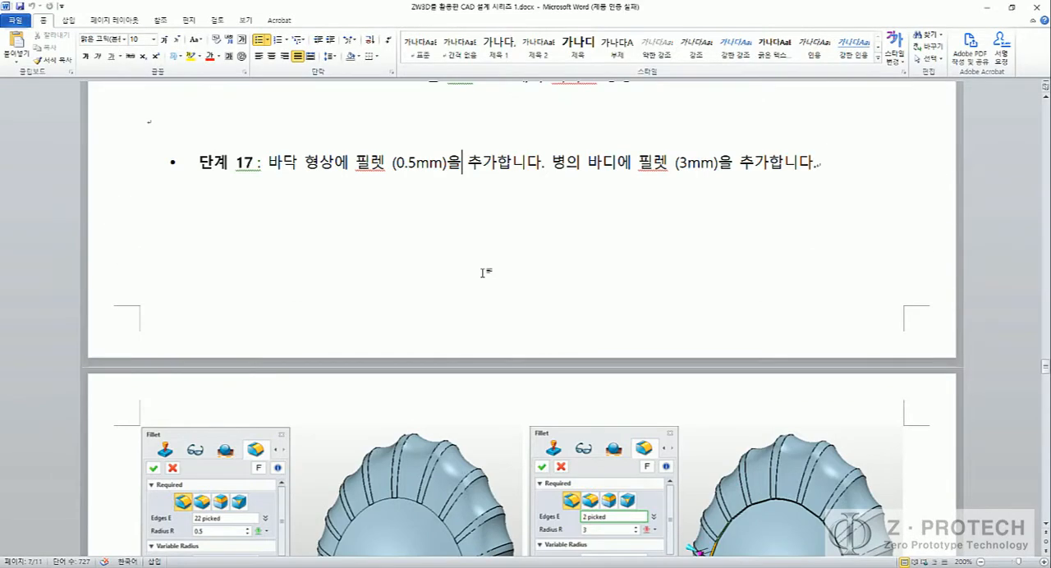
scroll(483, 274, "down", 5)
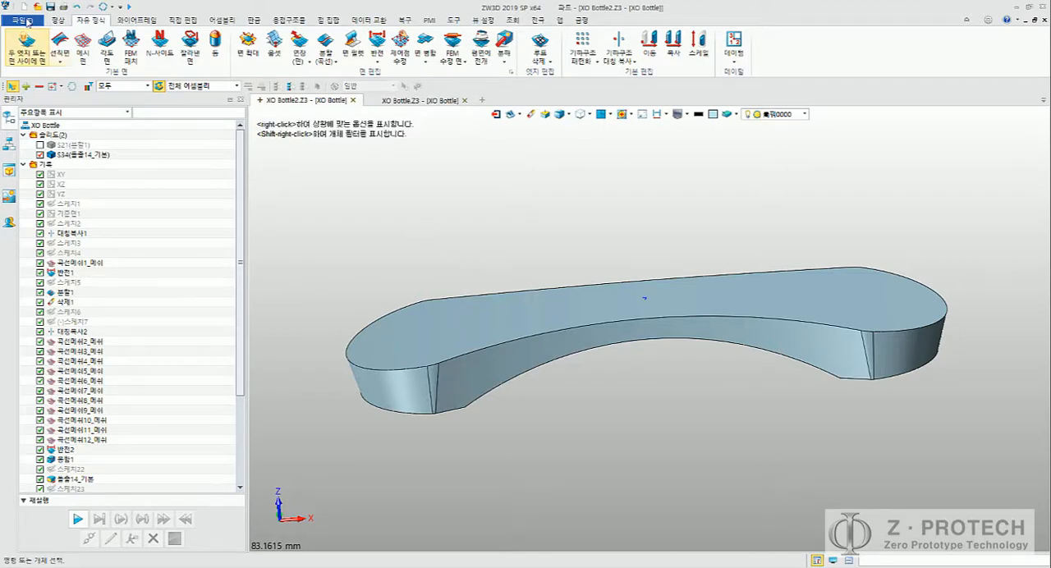
Step: Start a fillet with a 0.5 mm radius and select the edge loop around the base's upper face
left_click(57, 20)
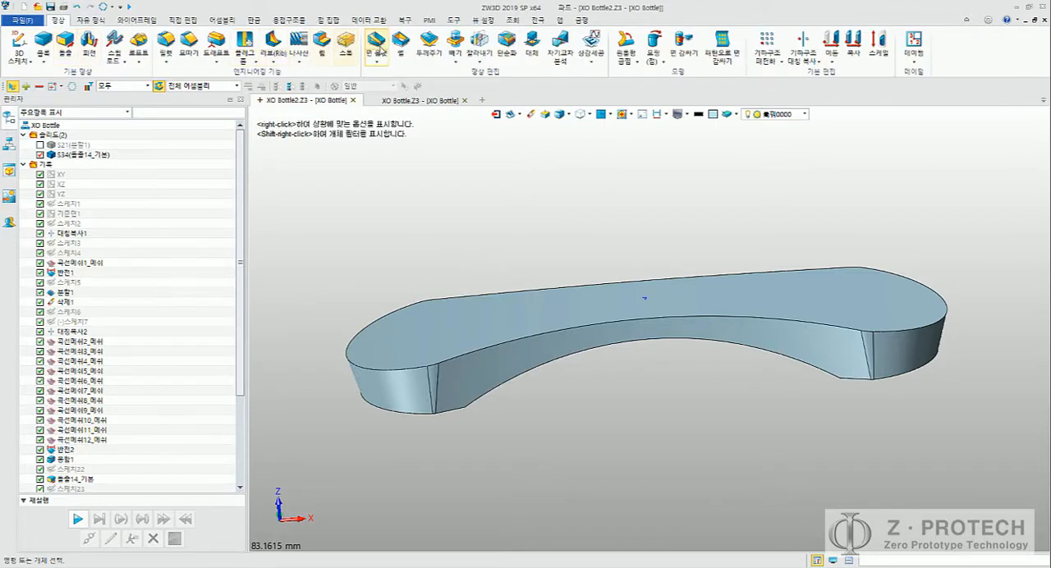
left_click(166, 41)
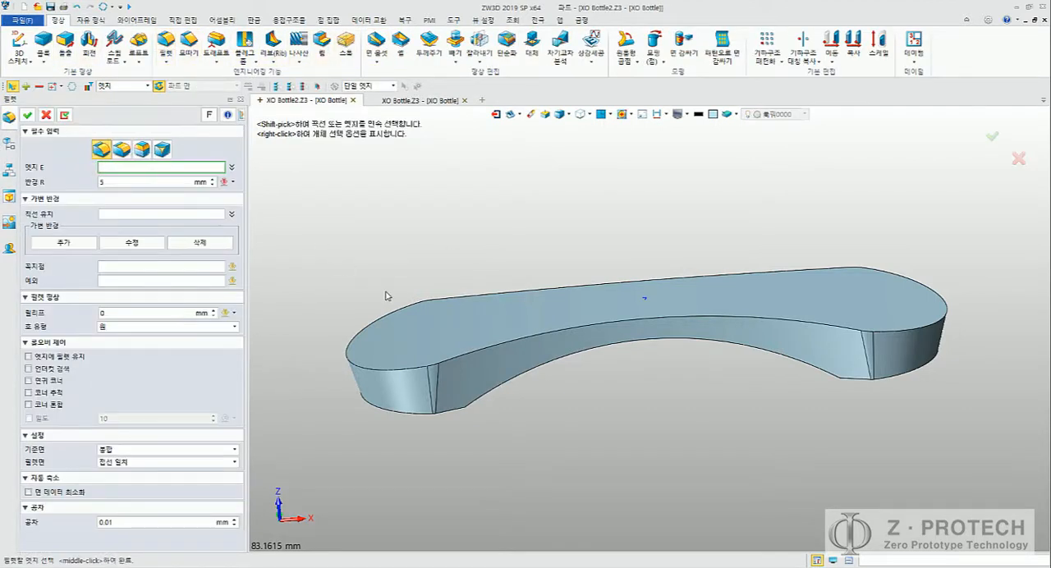
left_click_drag(120, 182, 41, 182)
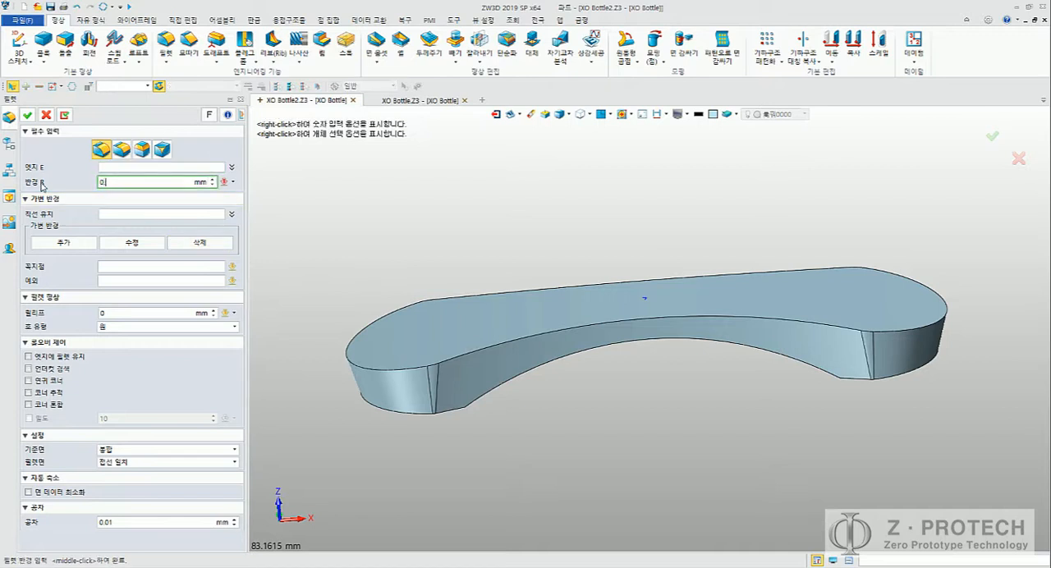
left_click(157, 167)
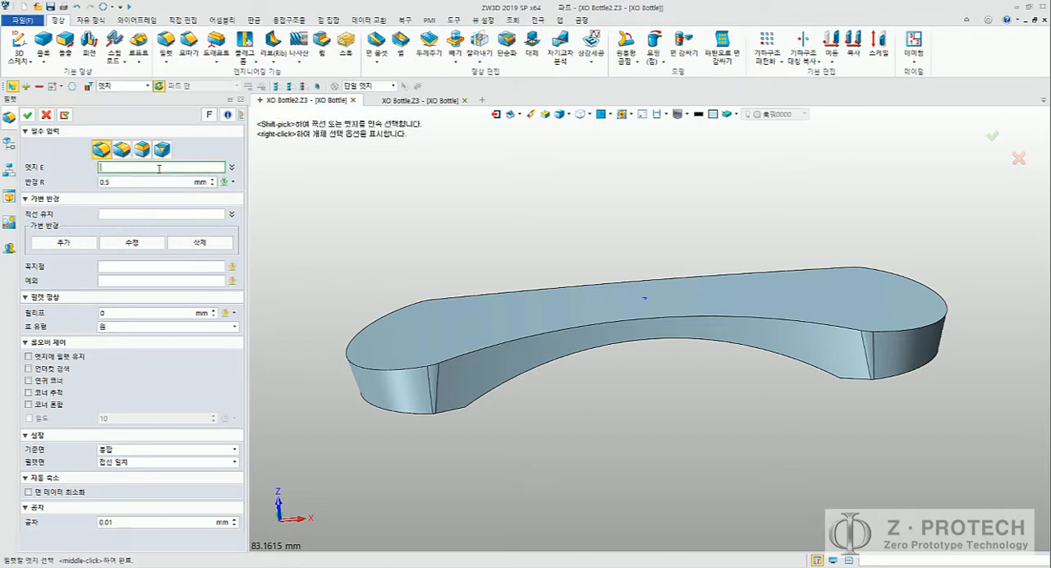
left_click(374, 312)
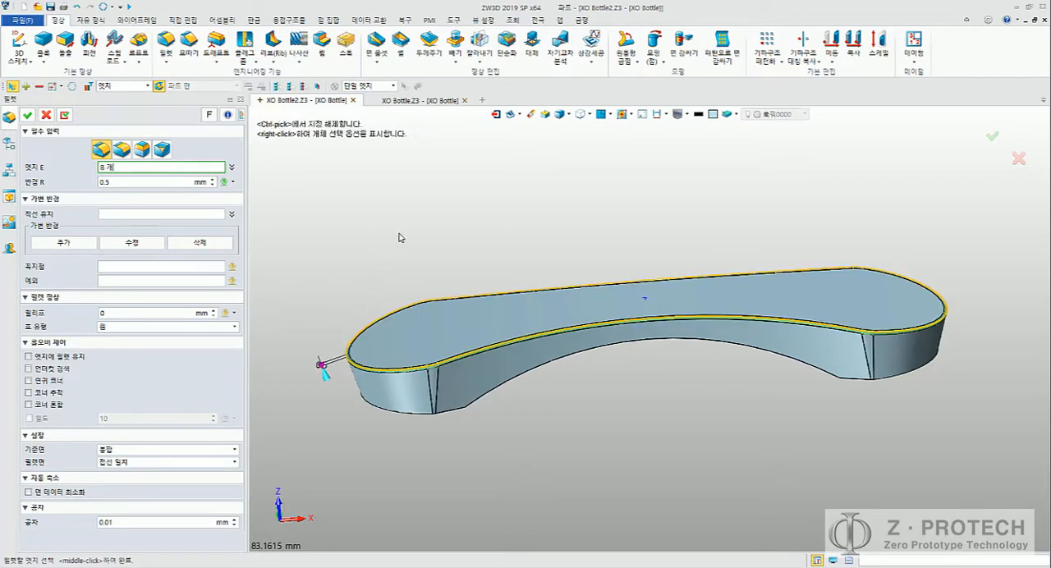
Step: Add the curved outline edges of both underside feet of the base to the fillet selection
middle_click_drag(414, 231, 441, 261)
right_click_drag(441, 261, 415, 173)
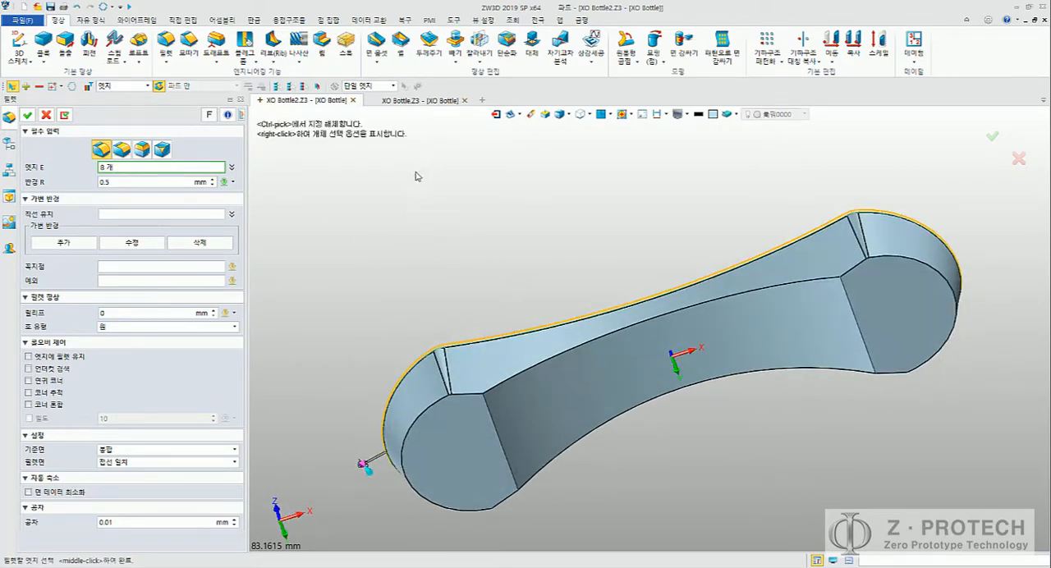
scroll(435, 283, "up", 6)
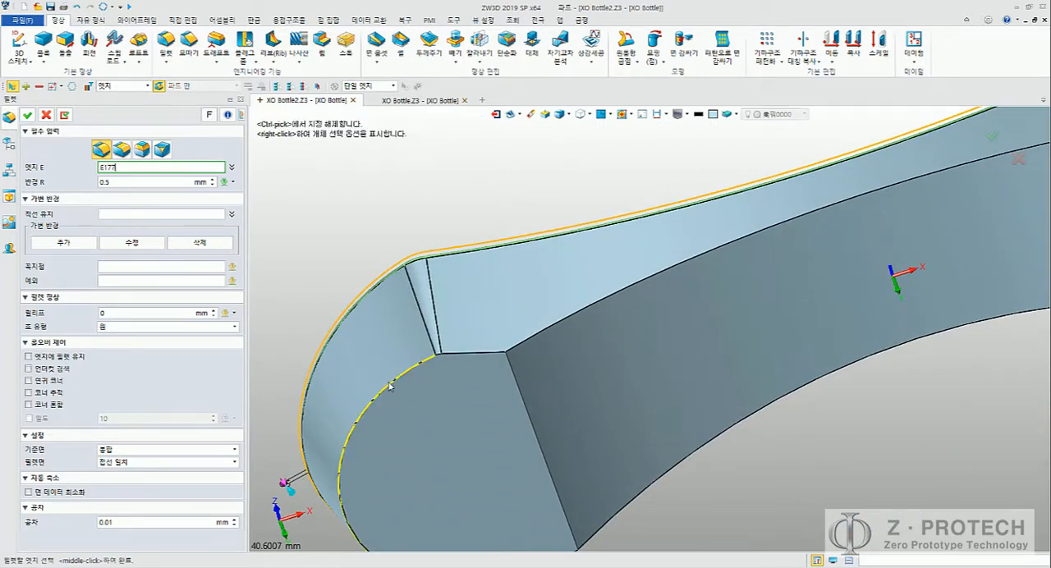
left_click(391, 386)
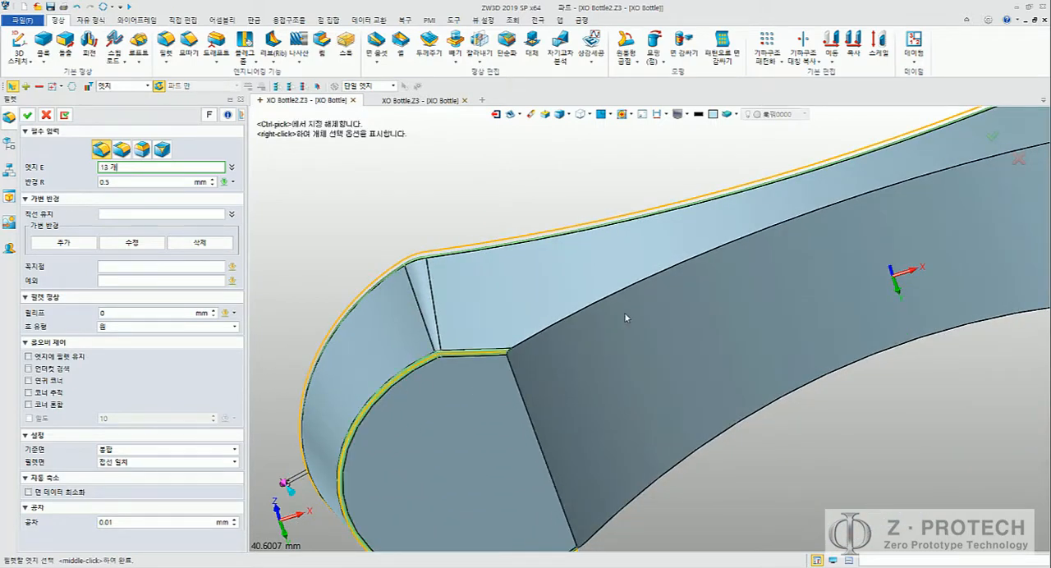
mouse_move(858, 314)
middle_mouse_down()
mouse_move(626, 369)
mouse_move(362, 479)
middle_mouse_up()
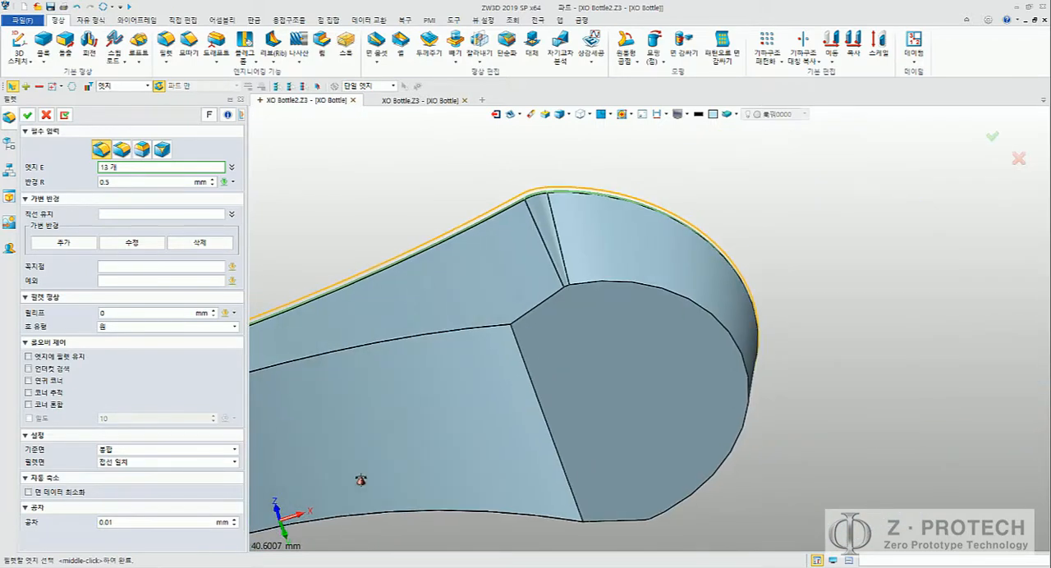
left_click(699, 313)
Step: Add one foot's inner straight edge and the long edges of the arched underside to the fillet selection
middle_click_drag(511, 411, 655, 363)
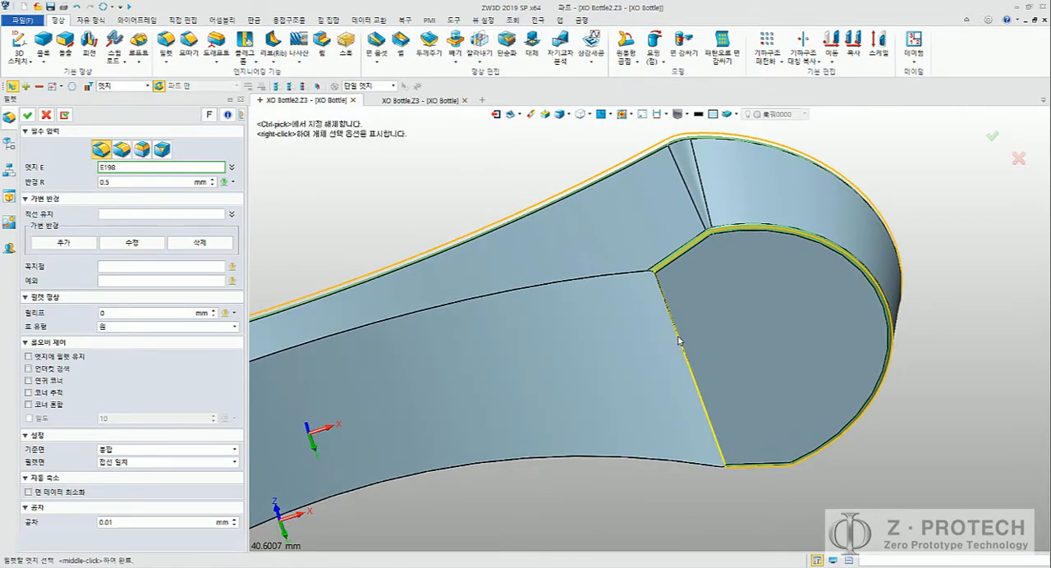
middle_click_drag(505, 409, 711, 368)
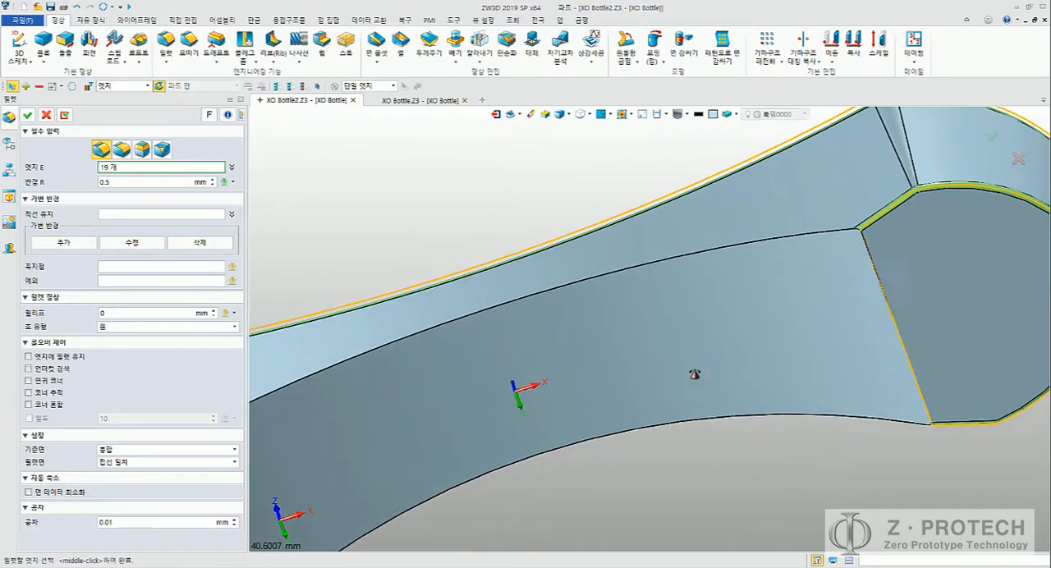
left_click(674, 265)
left_click(721, 424)
Step: Add the other foot's inner straight edge and apply the 0.5 mm fillet to the base
middle_click_drag(580, 488, 779, 377)
scroll(778, 377, "down", 2)
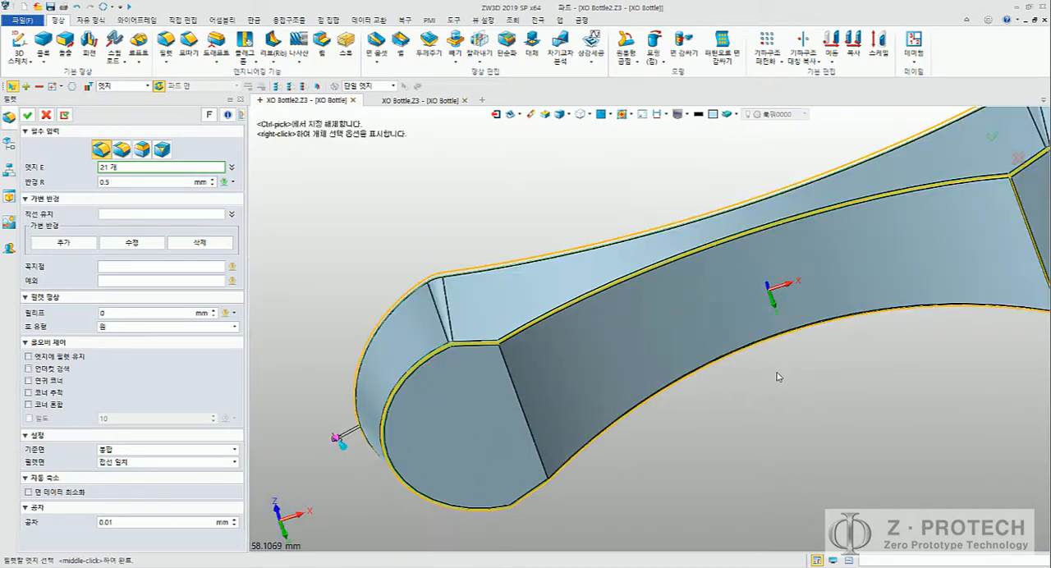
left_click(512, 414)
scroll(550, 421, "up", 4)
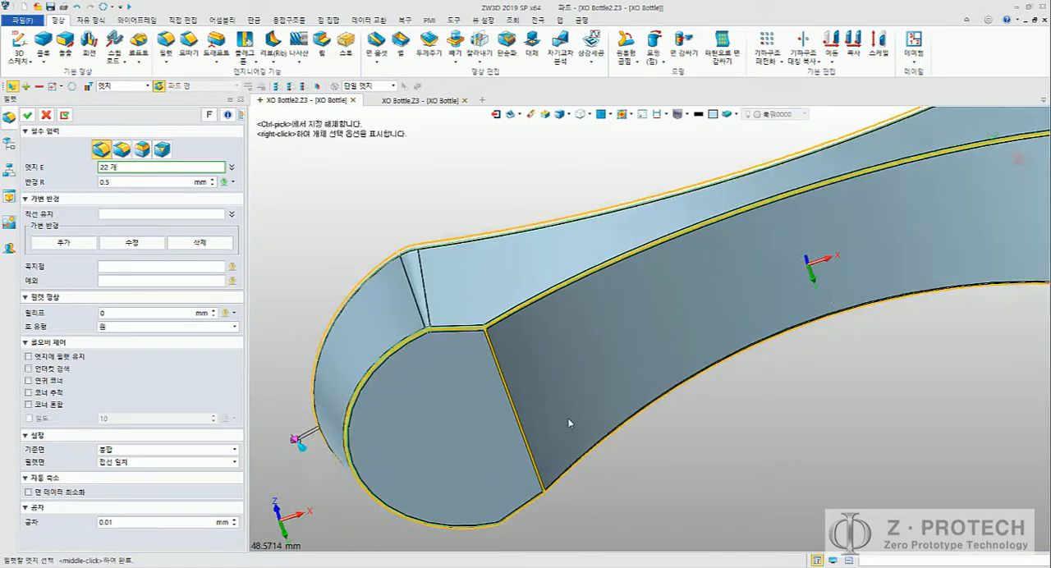
scroll(453, 353, "up", 4)
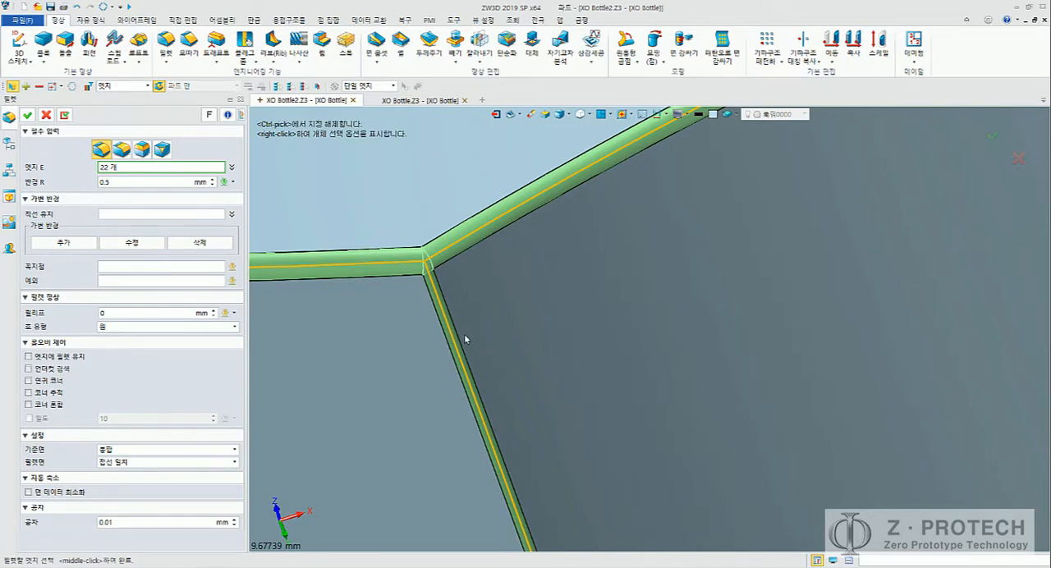
left_click(27, 114)
scroll(415, 211, "down", 11)
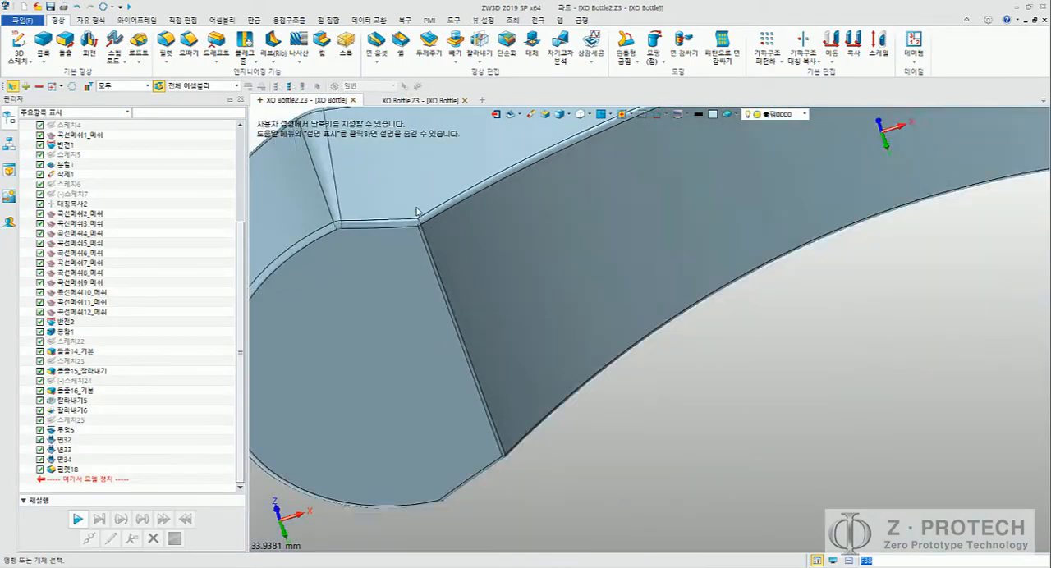
Step: Show the ribbed body S21 again and hide the base solid S34
middle_click_drag(579, 236, 561, 331)
right_click_drag(561, 331, 595, 403)
scroll(146, 195, "up", 5)
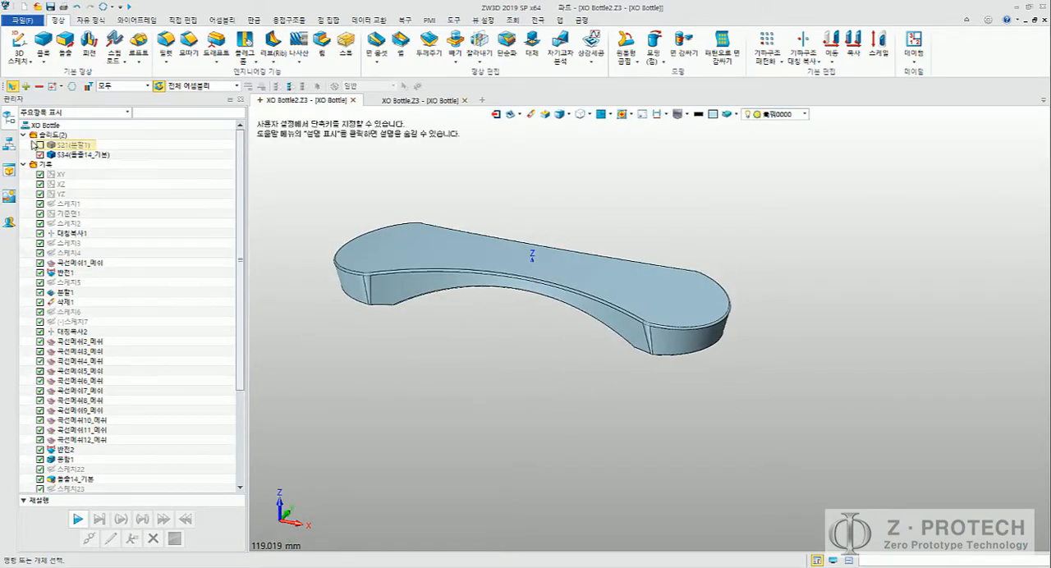
left_click(42, 155)
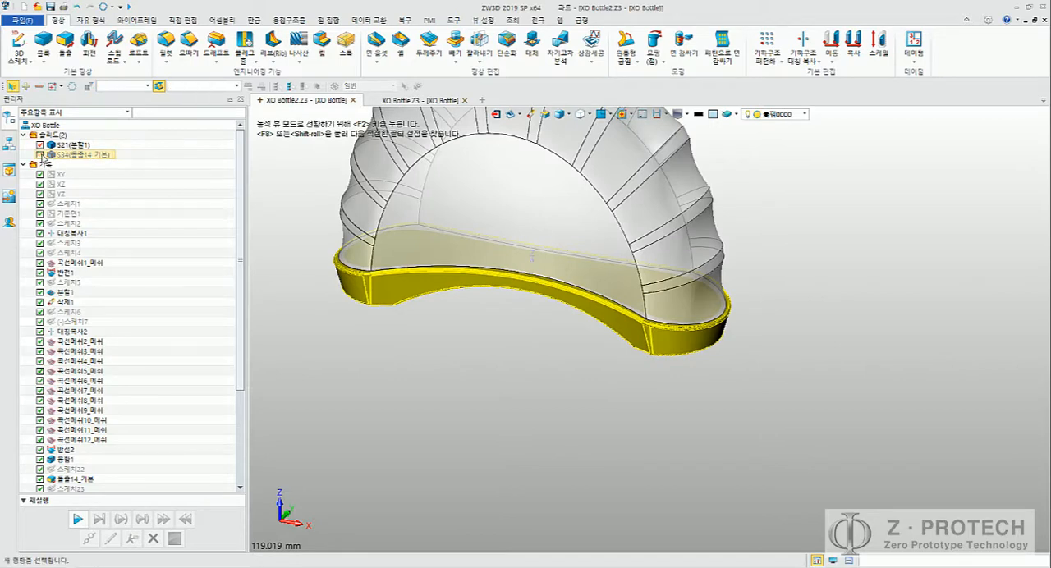
middle_click_drag(354, 197, 408, 282)
right_click_drag(408, 281, 395, 188)
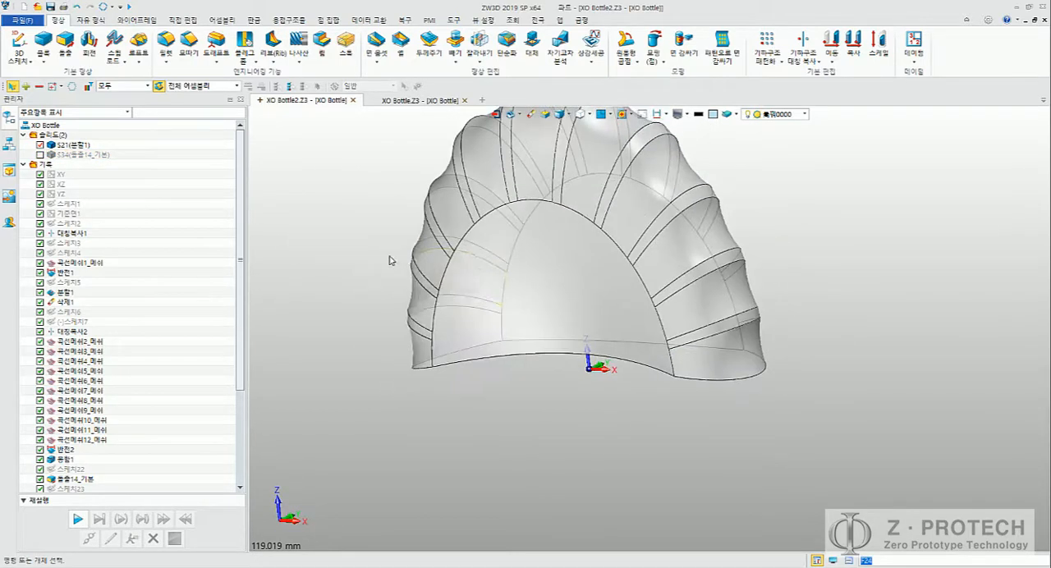
right_click(82, 146)
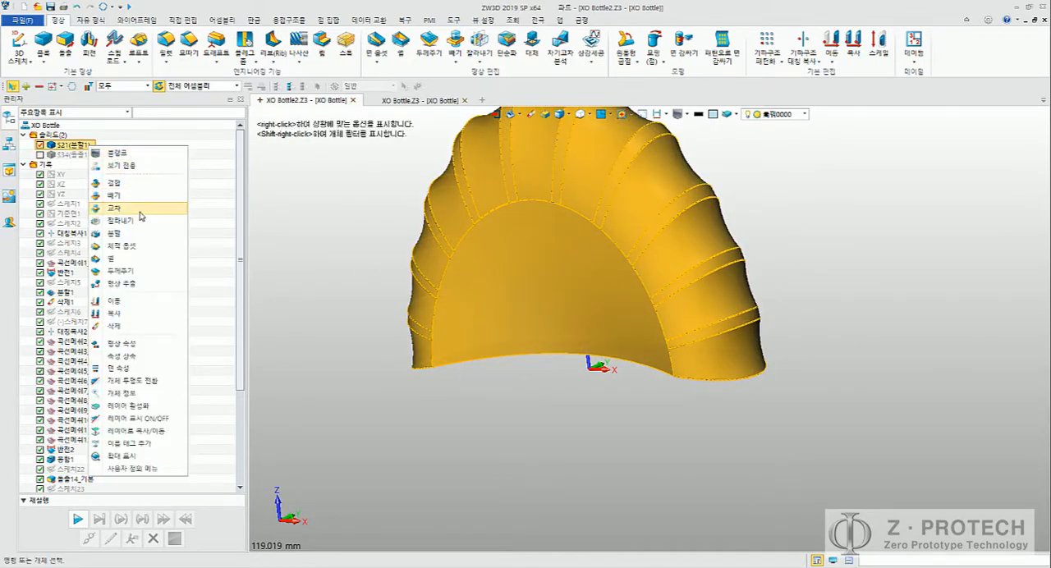
left_click(163, 372)
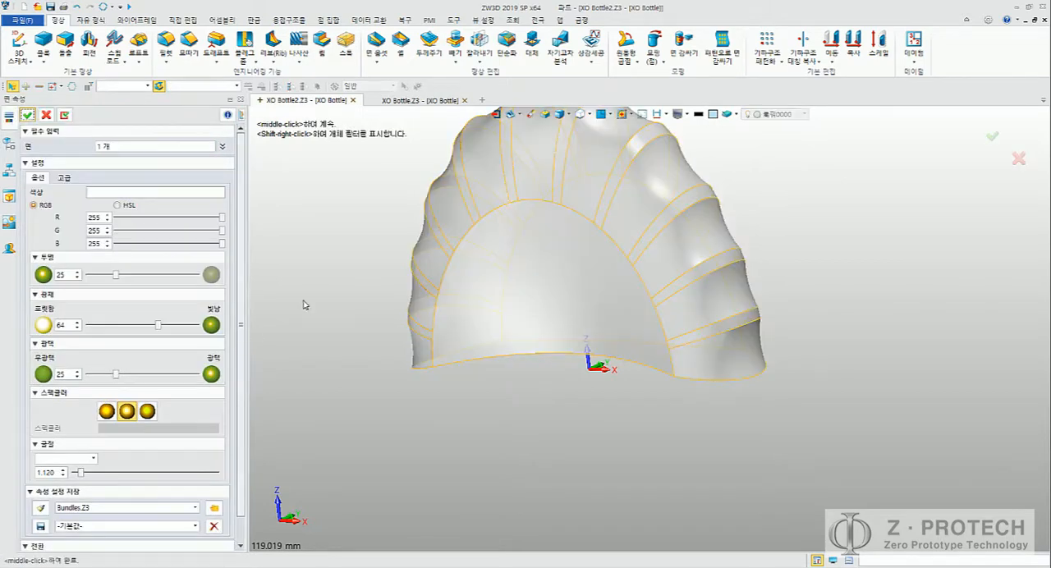
mouse_move(115, 276)
left_mouse_down()
mouse_move(202, 276)
mouse_move(84, 273)
mouse_move(127, 276)
mouse_move(112, 275)
left_mouse_up()
left_click(46, 116)
middle_click_drag(345, 230, 393, 320)
middle_click(376, 270)
middle_click(380, 309)
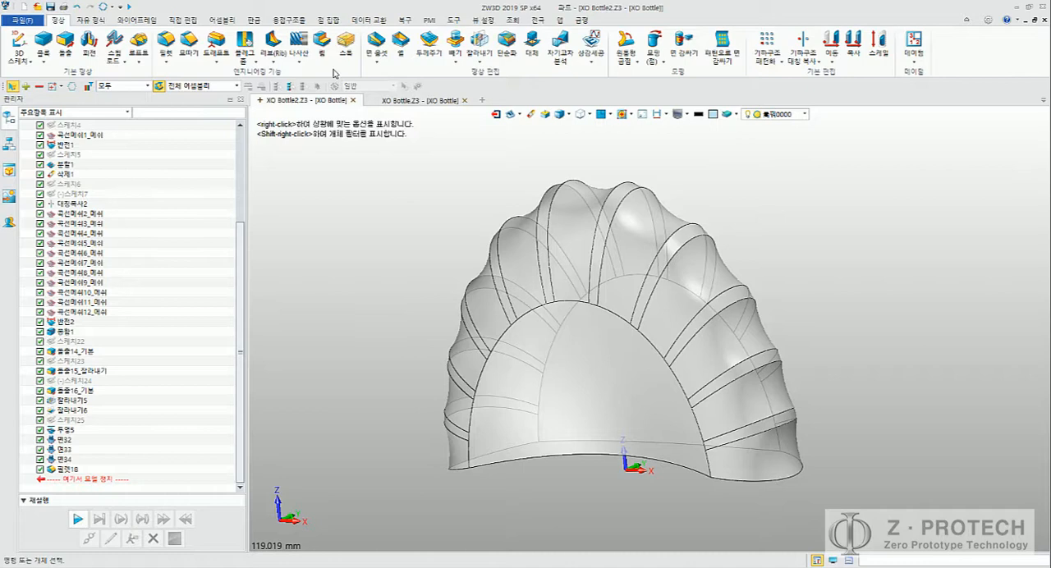
Step: Start a fillet on the ribbed body's arch-shaped edge chain on one side and set its radius to 0.3 mm
left_click(166, 44)
scroll(493, 329, "up", 5)
left_click(578, 369, "shift")
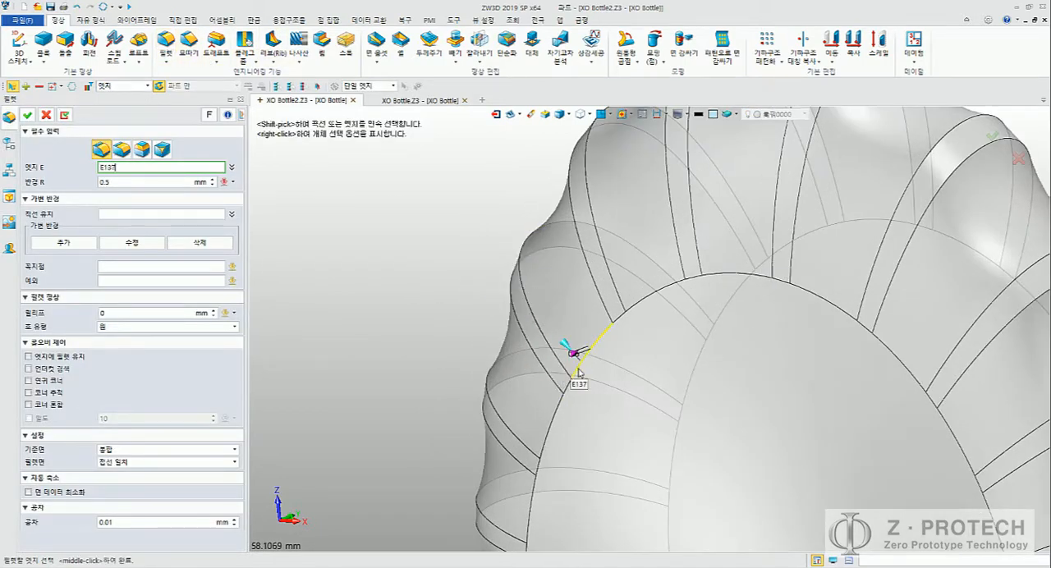
scroll(317, 289, "down", 3)
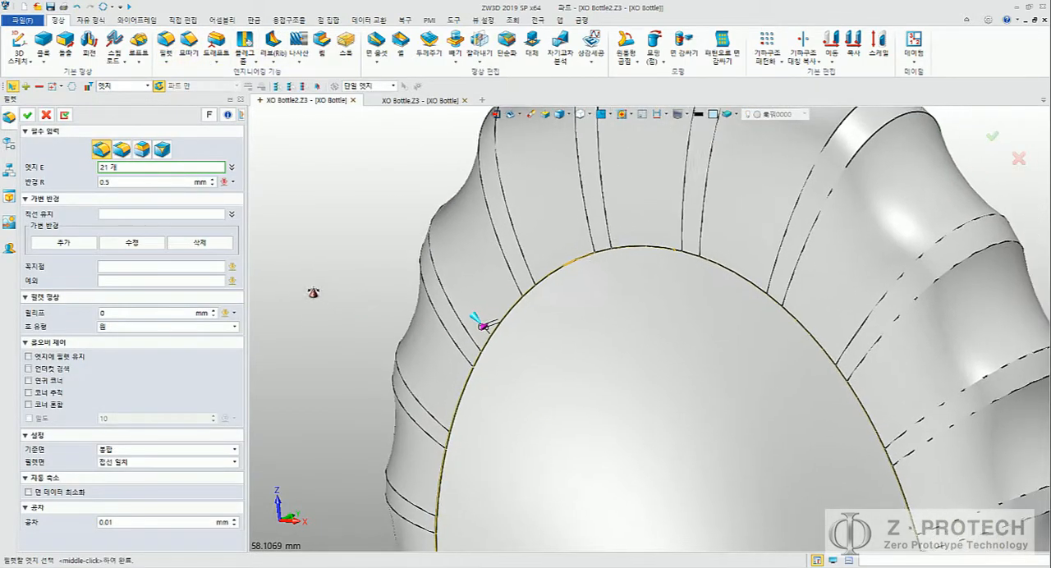
left_click_drag(155, 184, 76, 183)
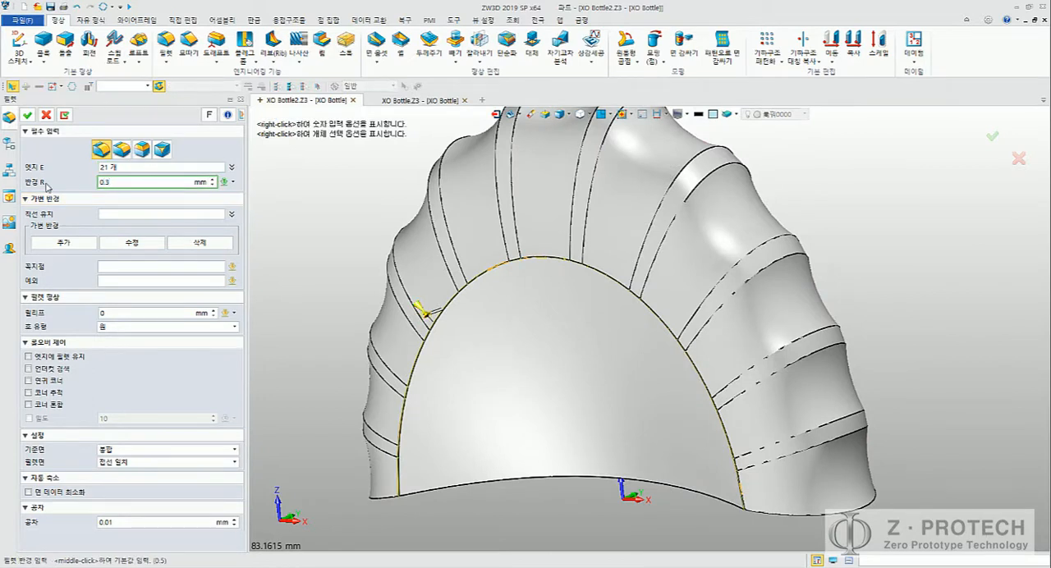
middle_click_drag(335, 229, 363, 247)
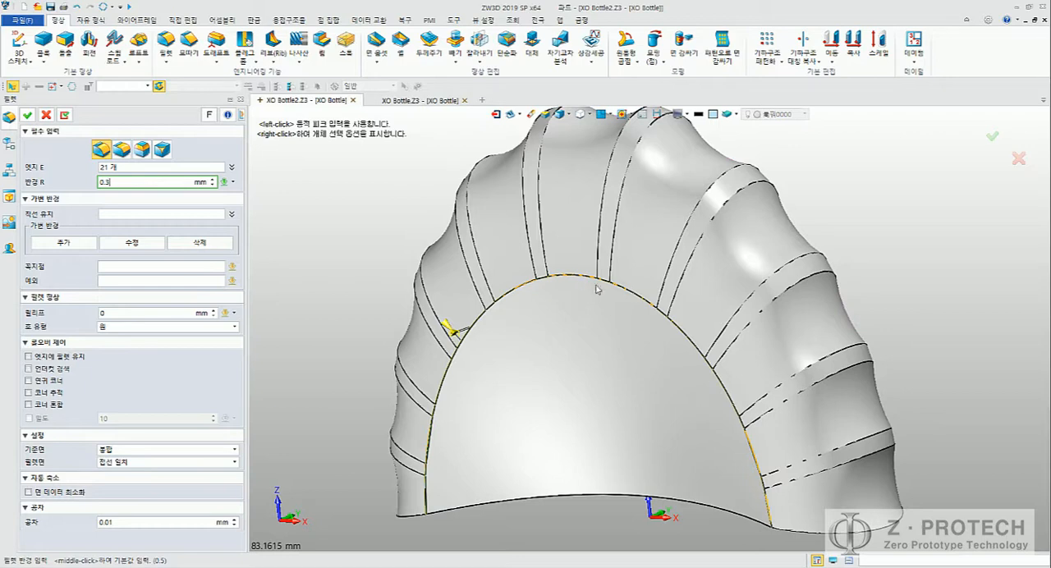
Step: Add the matching arch edge chain on the body's opposite side, apply the fillet, and inspect the rounded edges up close
middle_click_drag(598, 289, 498, 330)
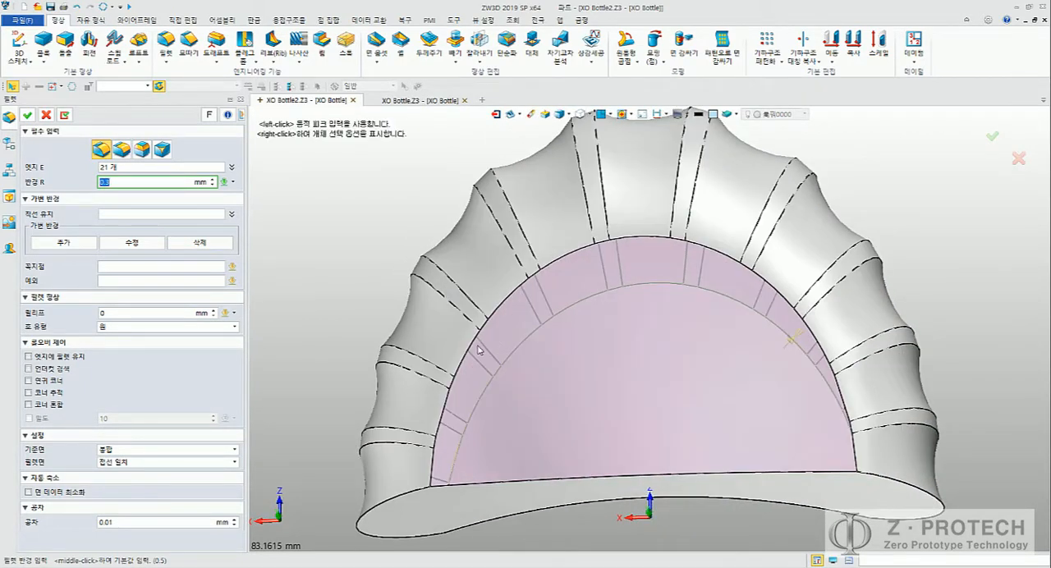
left_click(185, 170)
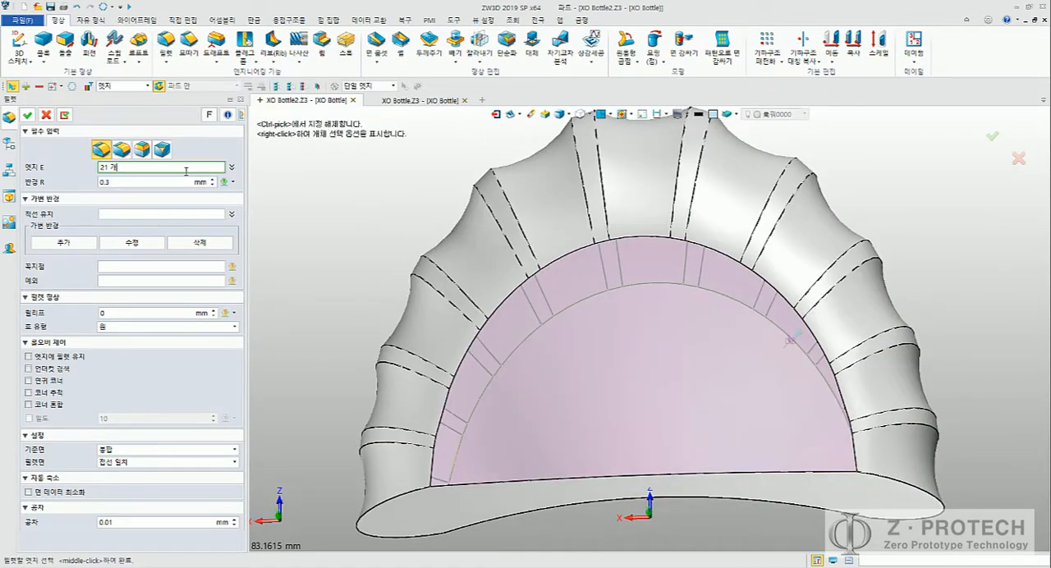
left_click(466, 348, "shift")
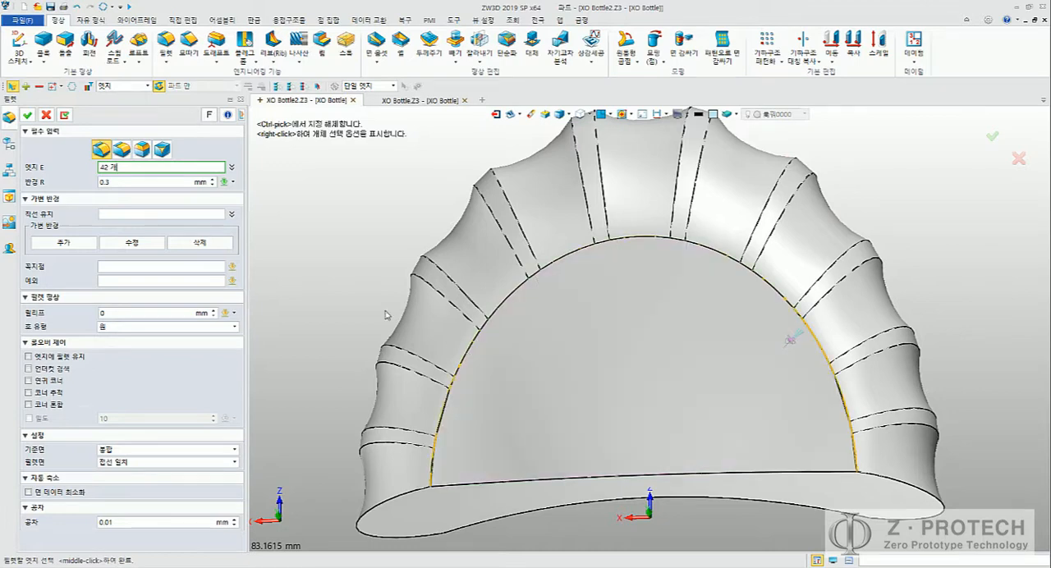
left_click(27, 115)
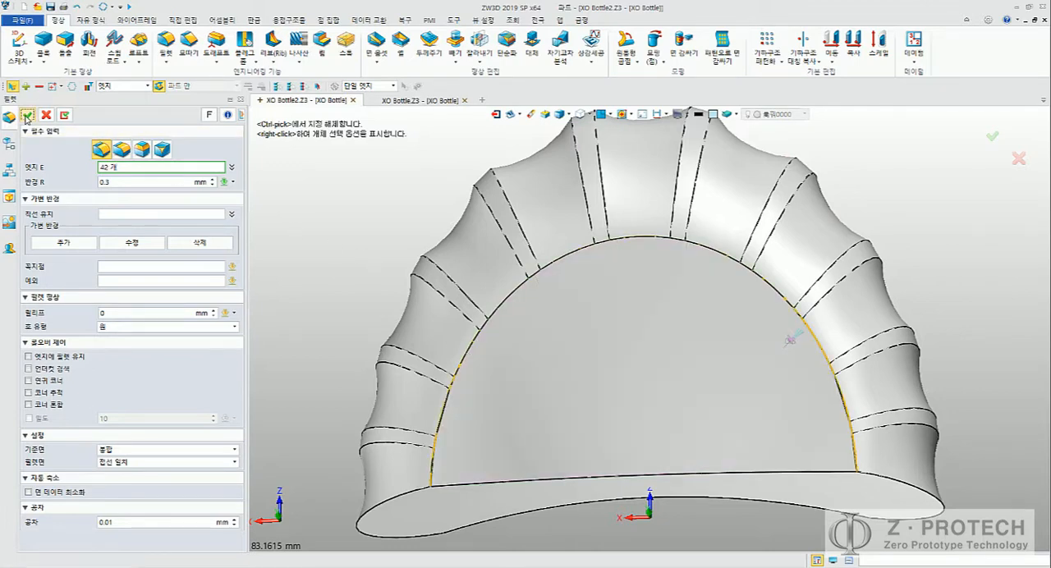
scroll(383, 260, "up", 10)
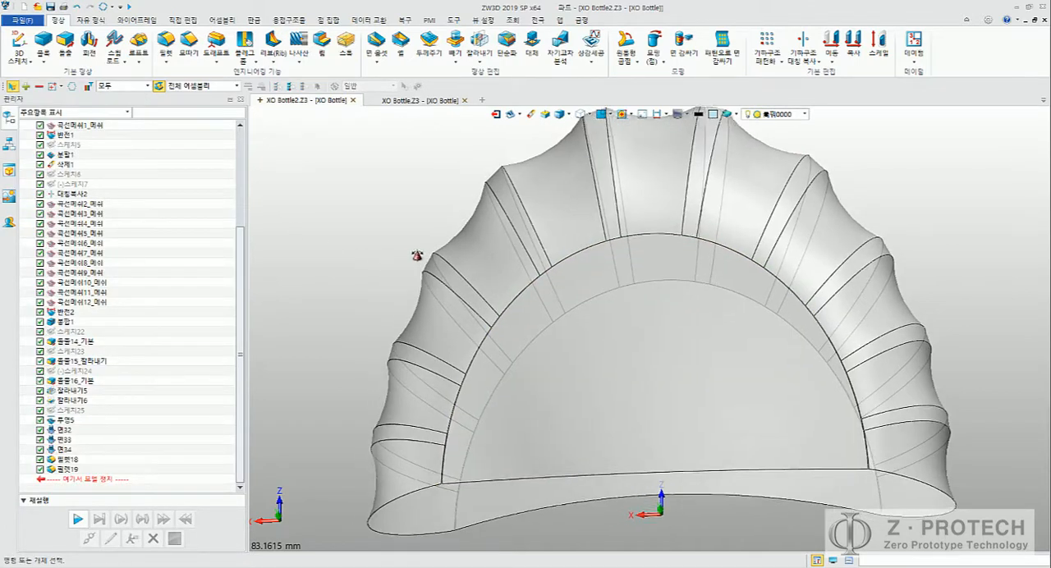
scroll(575, 365, "up", 5)
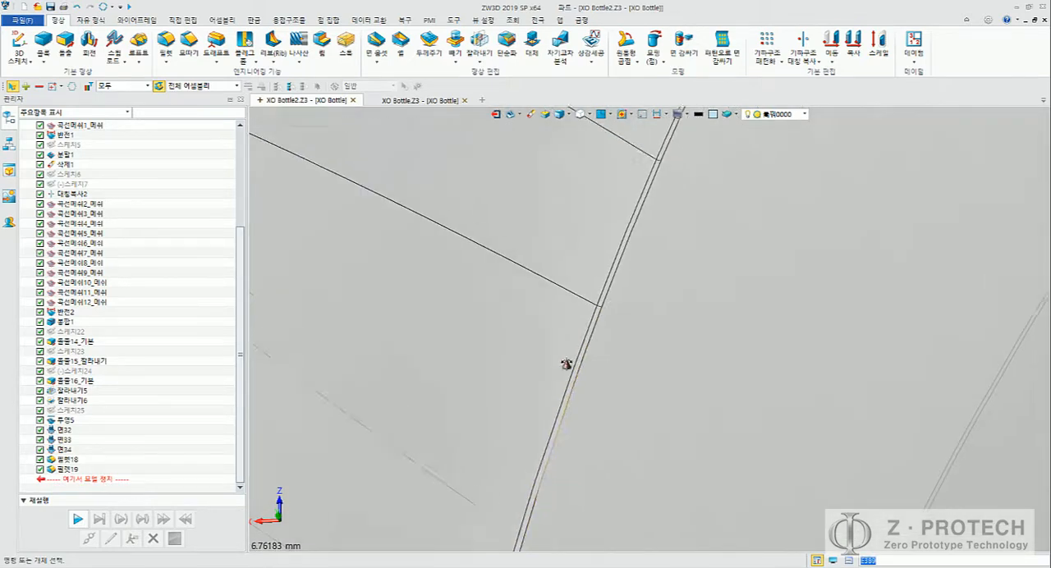
scroll(474, 343, "down", 8)
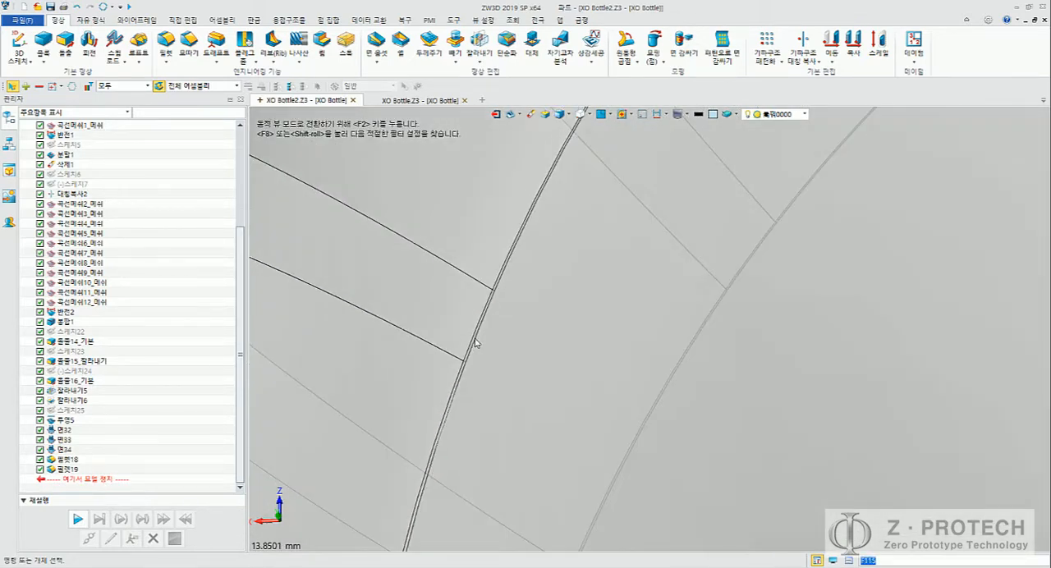
scroll(506, 400, "up", 10)
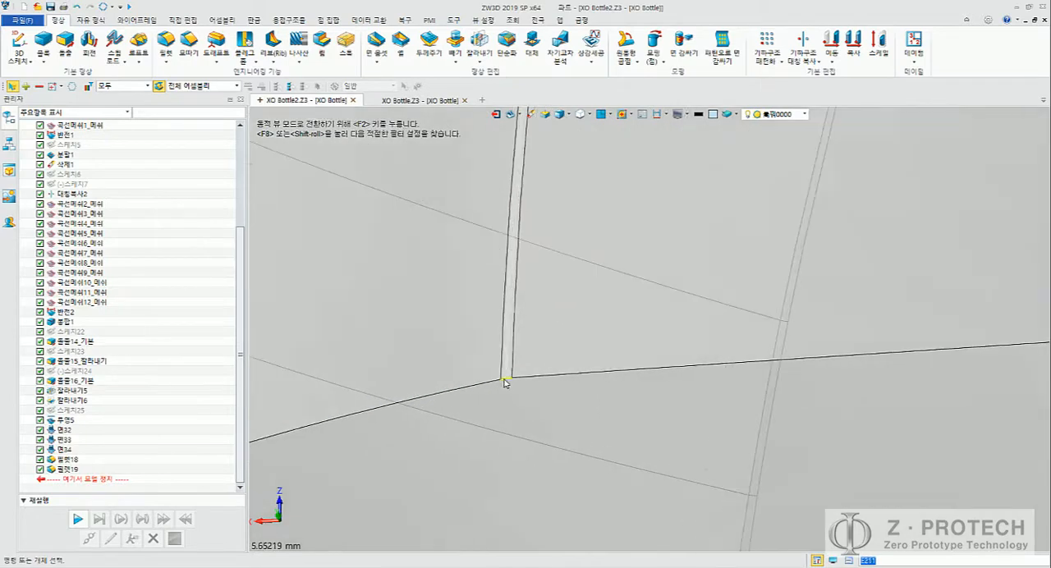
Step: Finish inspecting the ribbed body's filleted edges and show the base solid S34 again
scroll(499, 380, "down", 15)
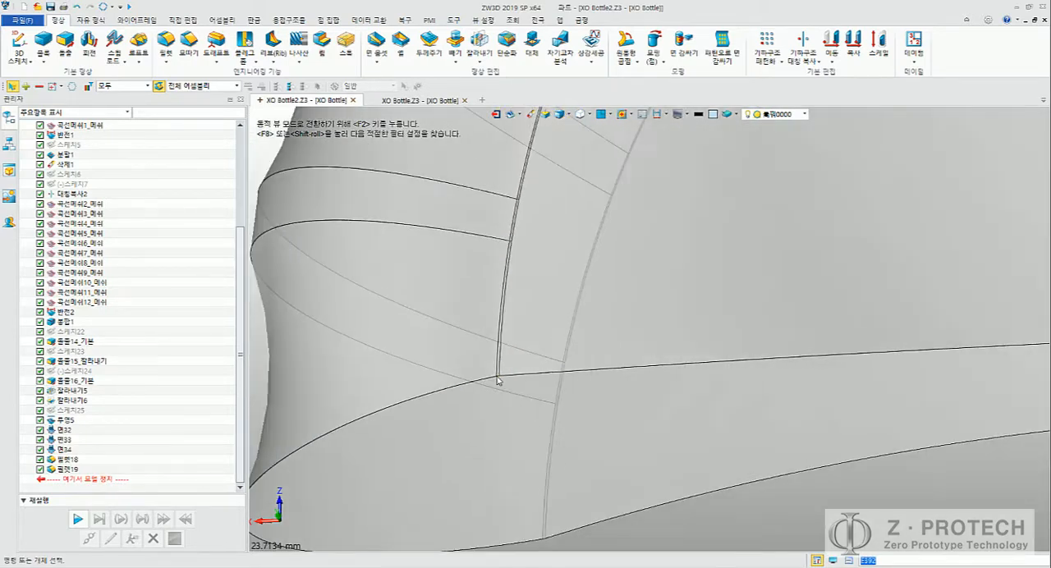
scroll(140, 257, "up", 5)
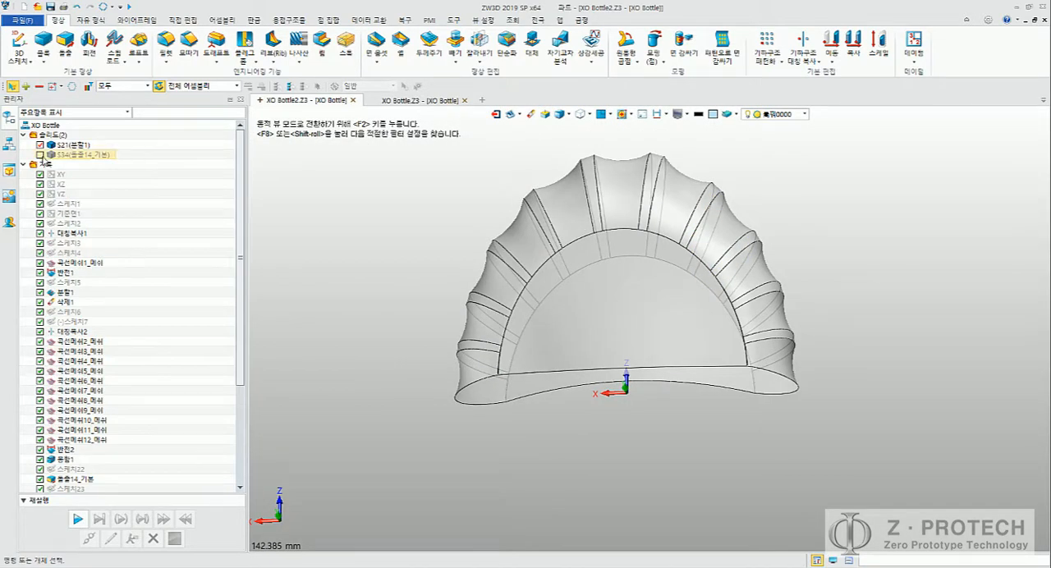
left_click(40, 154)
middle_click_drag(389, 299, 413, 349)
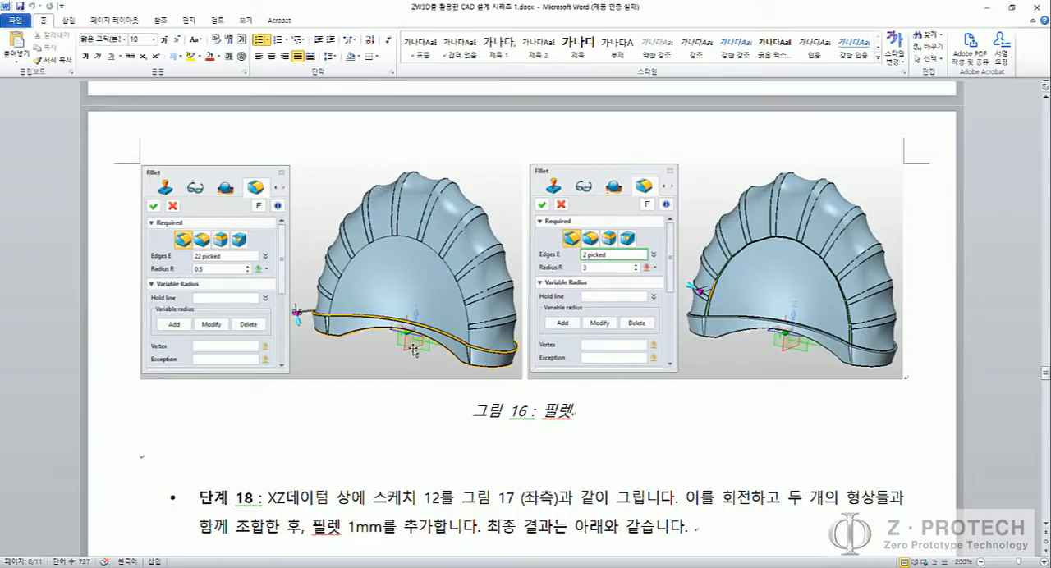
Step: Read step 18 of the Word guide, covering the XZ-plane neck sketch, the revolve and the 1 mm fillet
scroll(496, 398, "down", 3)
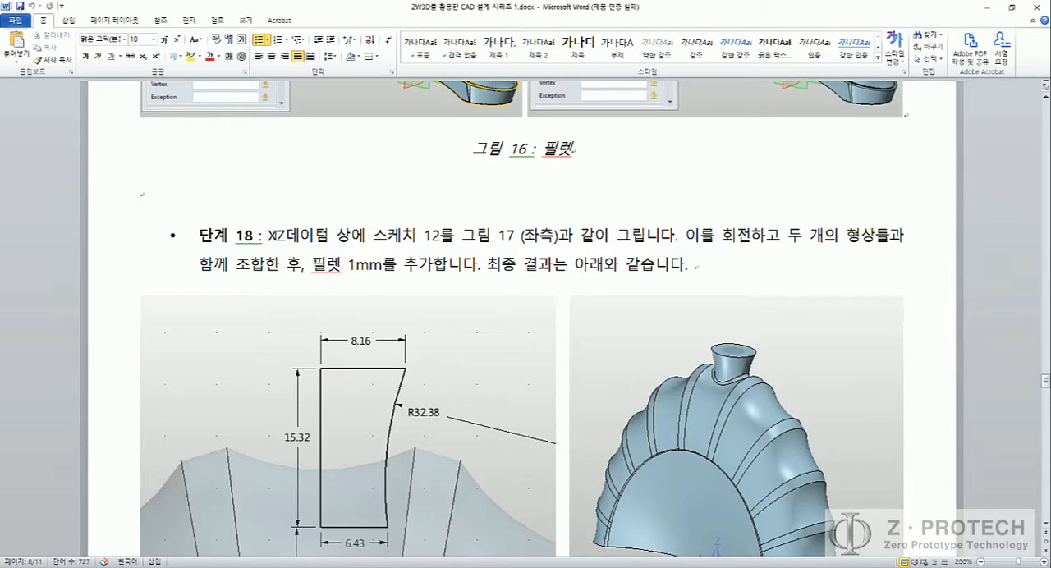
left_click_drag(270, 237, 286, 237)
left_click(491, 261)
scroll(501, 292, "down", 1)
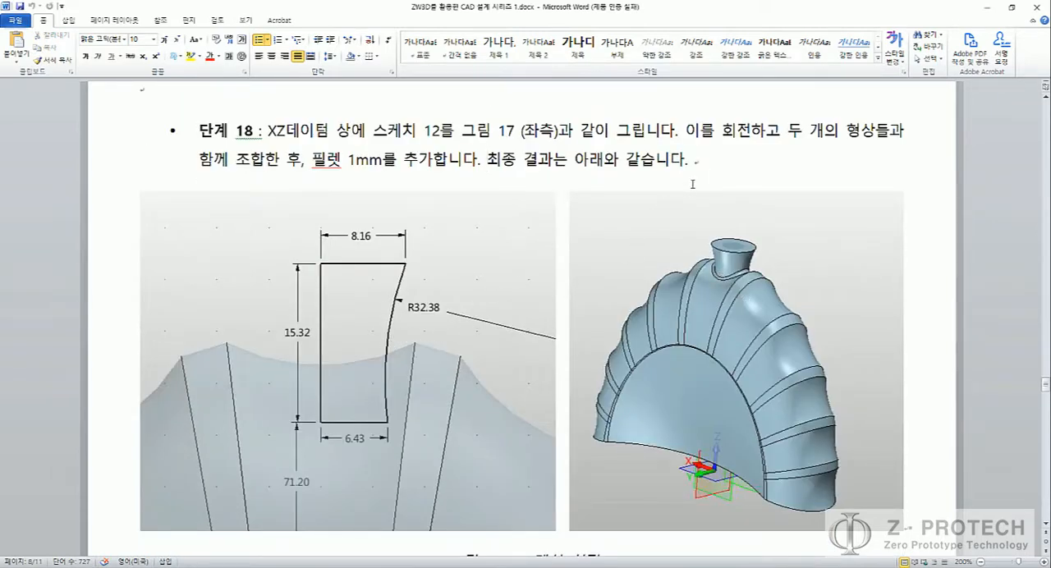
left_click_drag(722, 130, 752, 132)
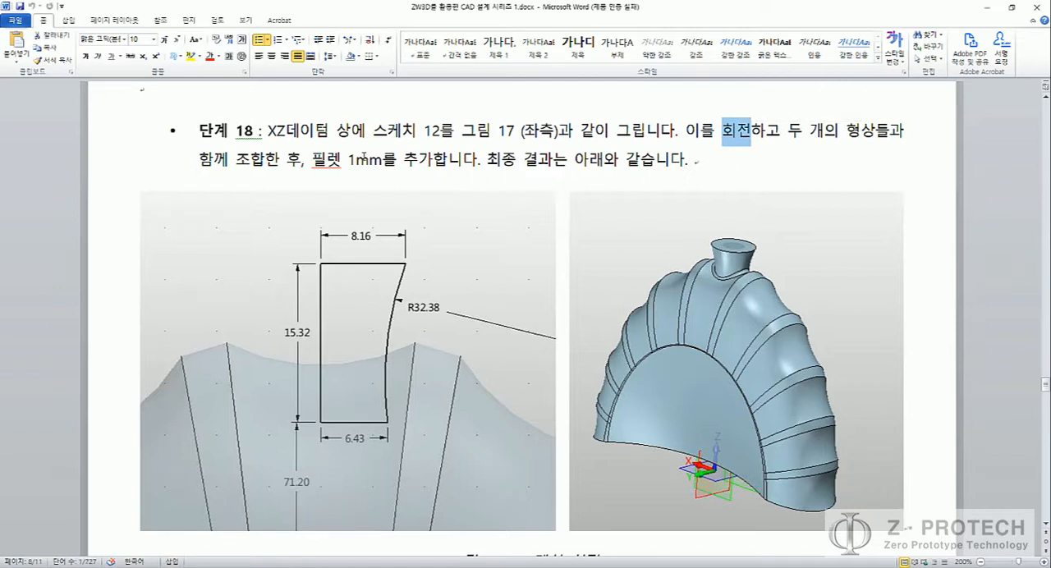
left_click_drag(348, 161, 382, 161)
left_click(382, 166)
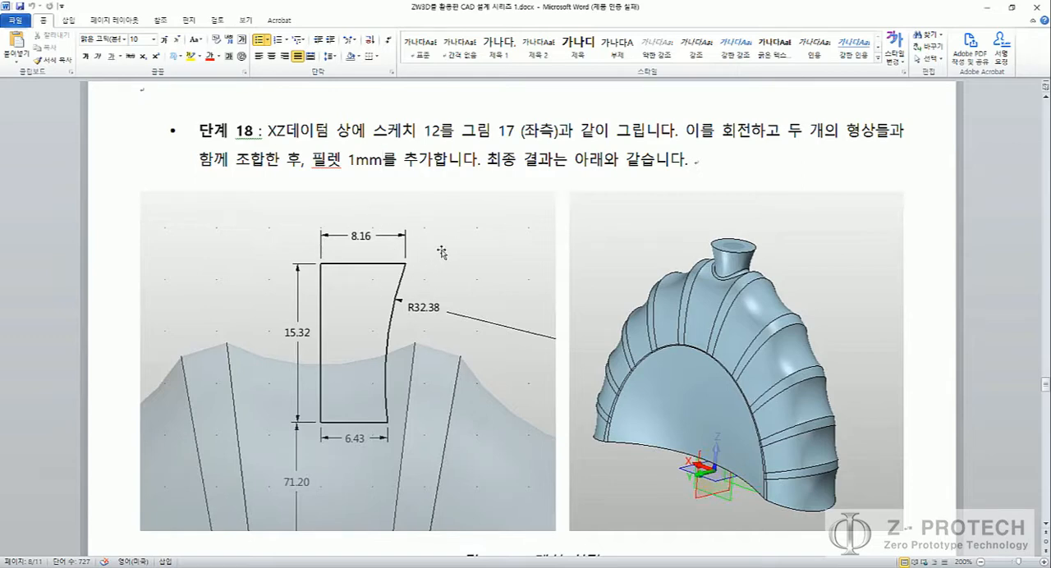
Step: Shrink the Word guide to a floating window showing the dimensioned neck sketch and return to the ZW3D model
left_click_drag(431, 10, 294, 56)
scroll(409, 212, "down", 3)
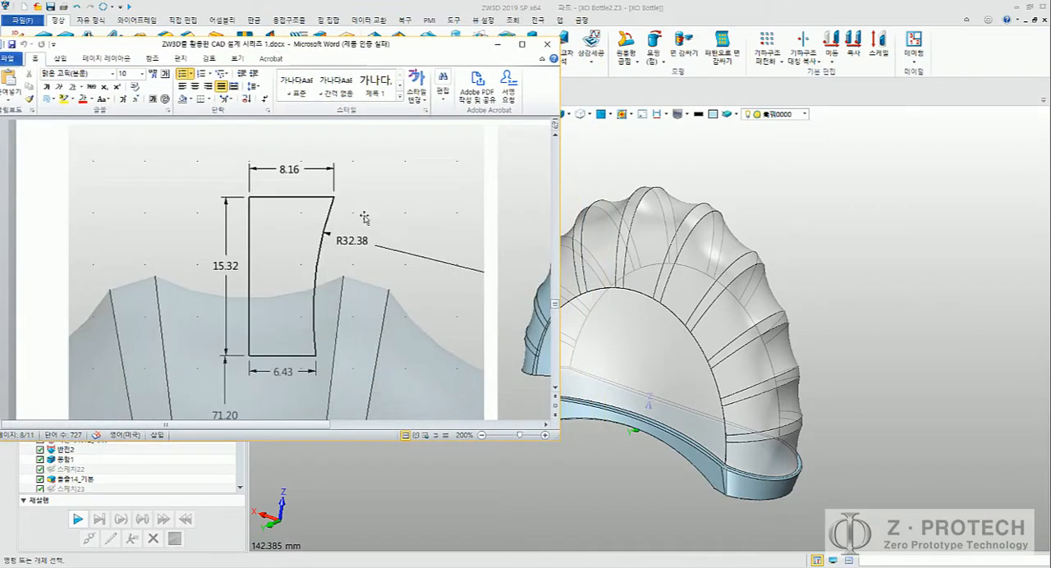
left_click(699, 170)
middle_click_drag(768, 223, 857, 284)
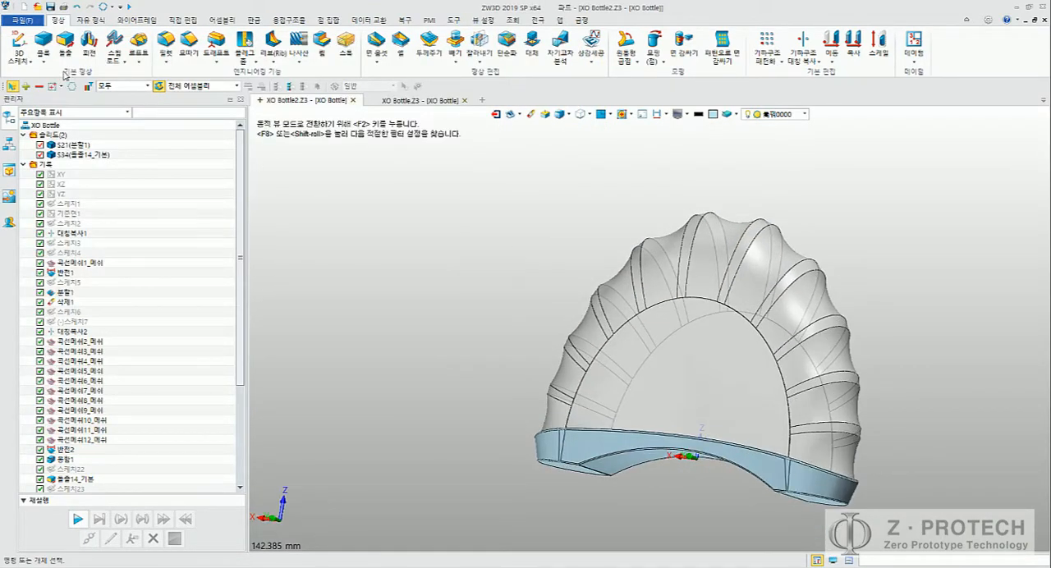
left_click(27, 63)
left_click(29, 78)
middle_click_drag(499, 353, 424, 273)
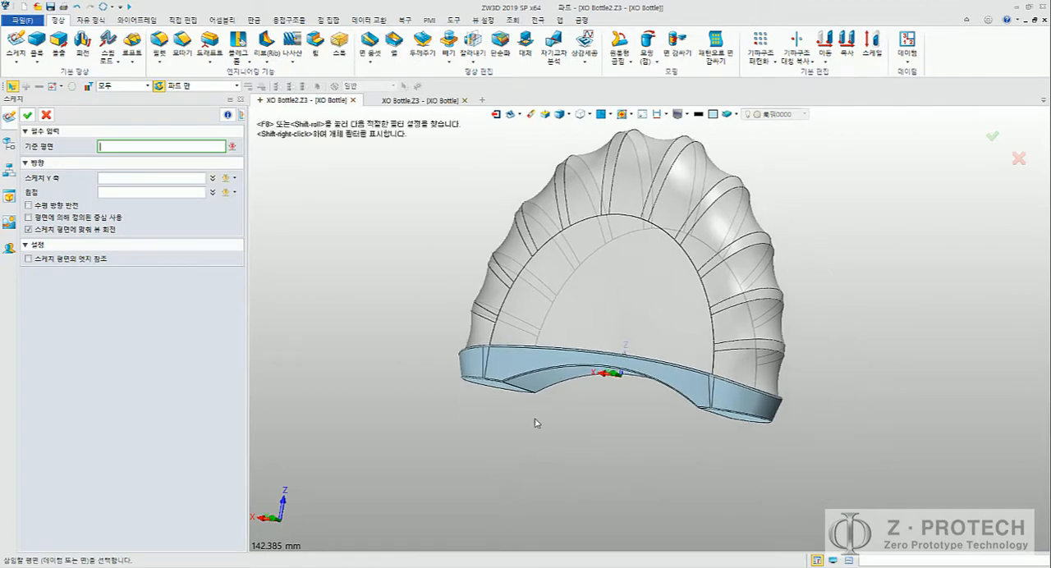
middle_click_drag(536, 423, 578, 438)
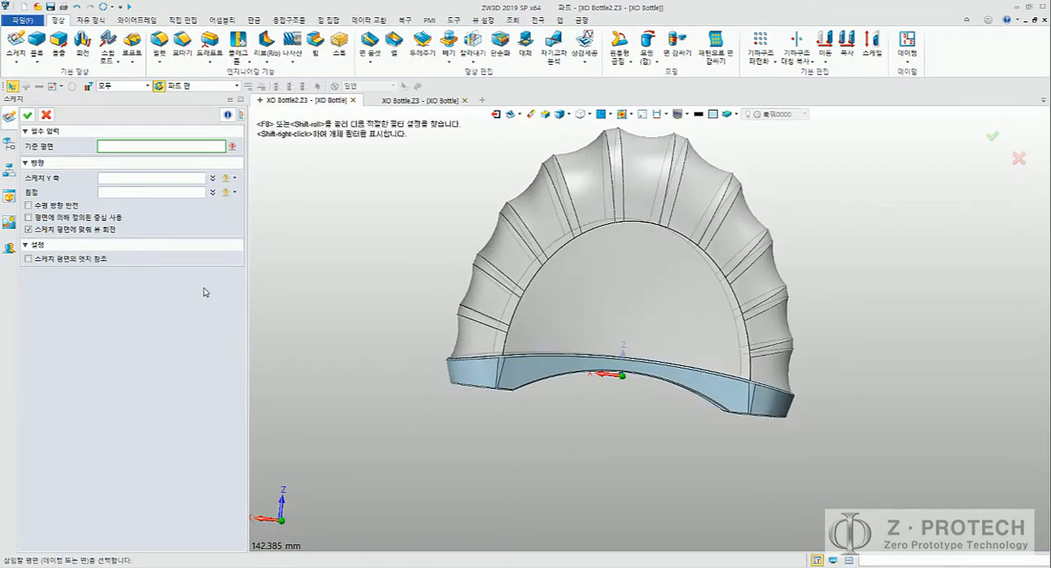
key("Escape")
Step: Show the hidden XY, XZ and YZ datum planes
scroll(178, 230, "up", 5)
left_click(65, 176)
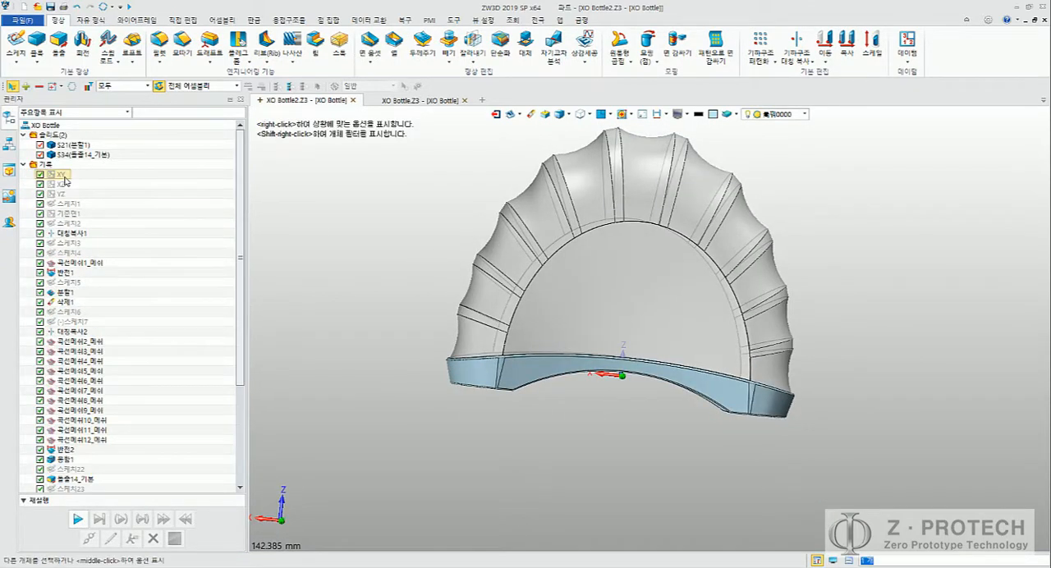
left_click(63, 195, "shift")
right_click(63, 194)
left_click(75, 203)
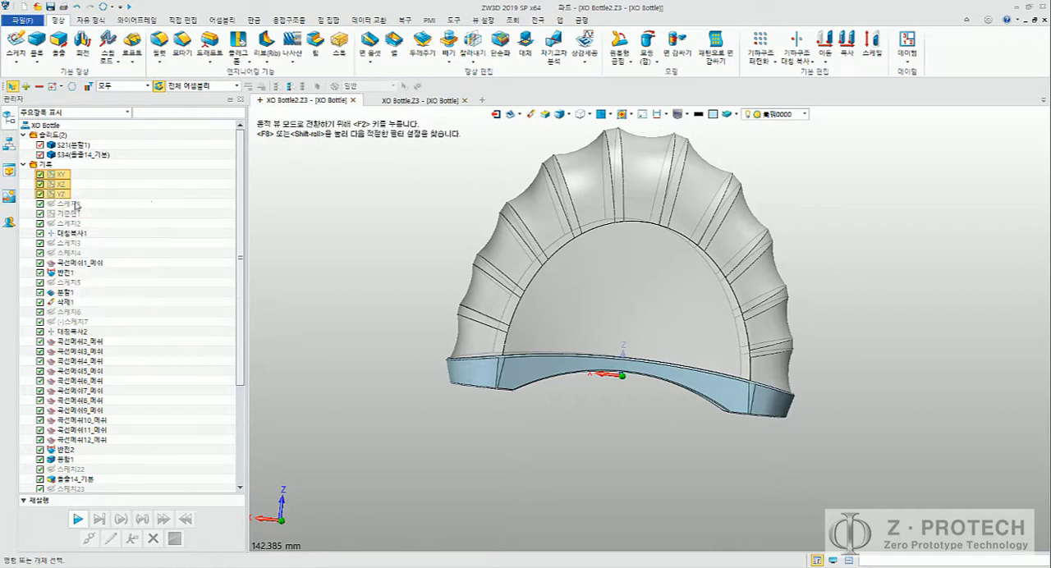
Step: Start a new sketch on the XZ datum plane
left_click(16, 45)
middle_click_drag(375, 296, 351, 268)
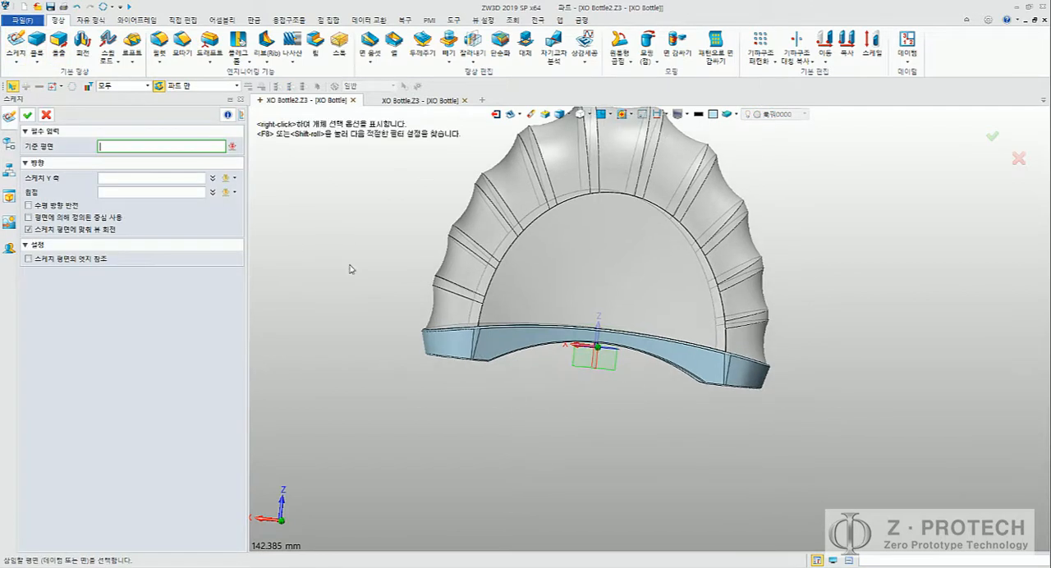
left_click(590, 363)
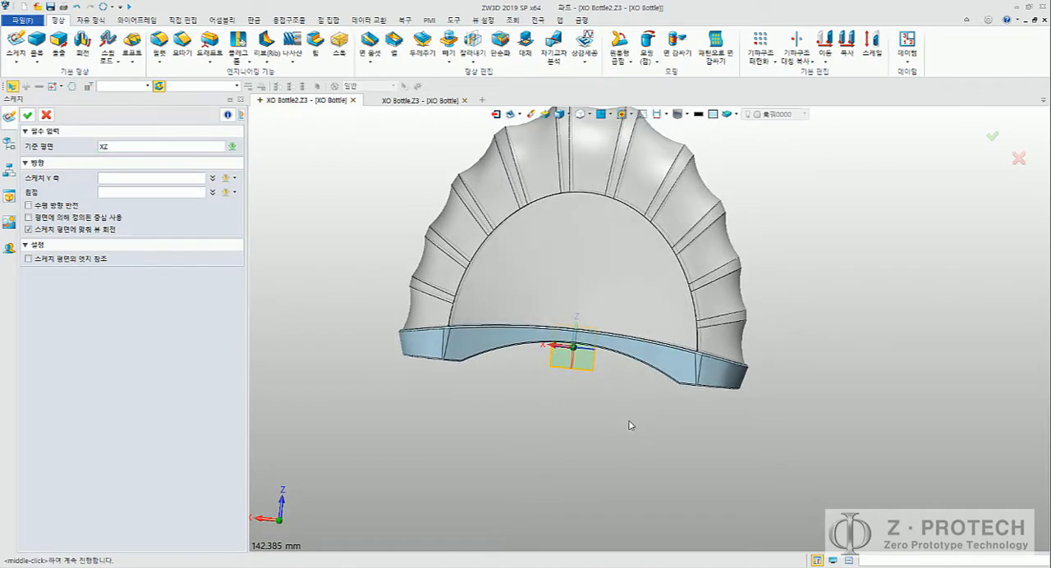
middle_click(630, 426)
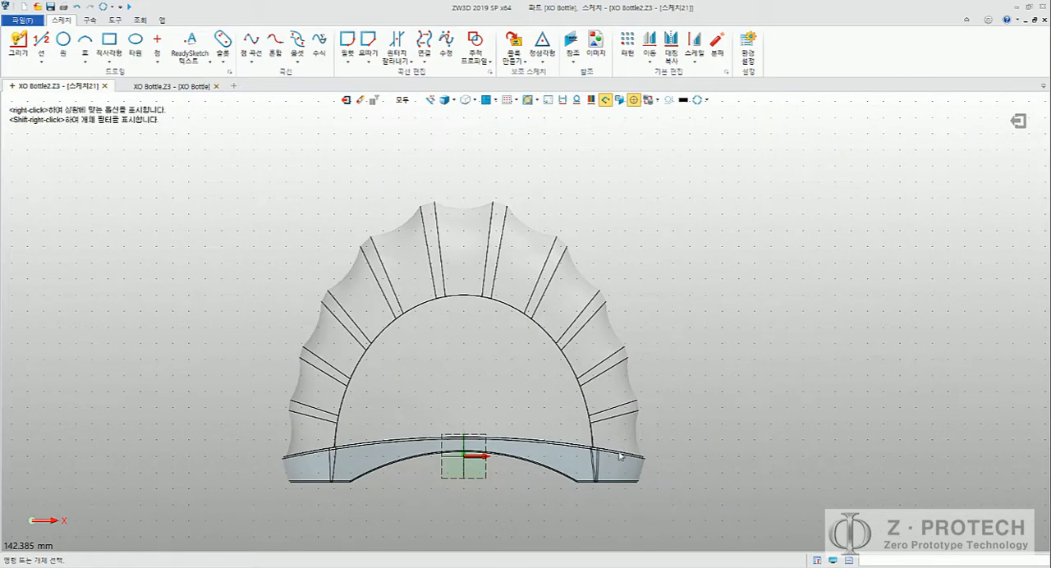
Step: Try drawing a vertical line on the central axis above the ribbed body, and undo it
key("alt+Tab")
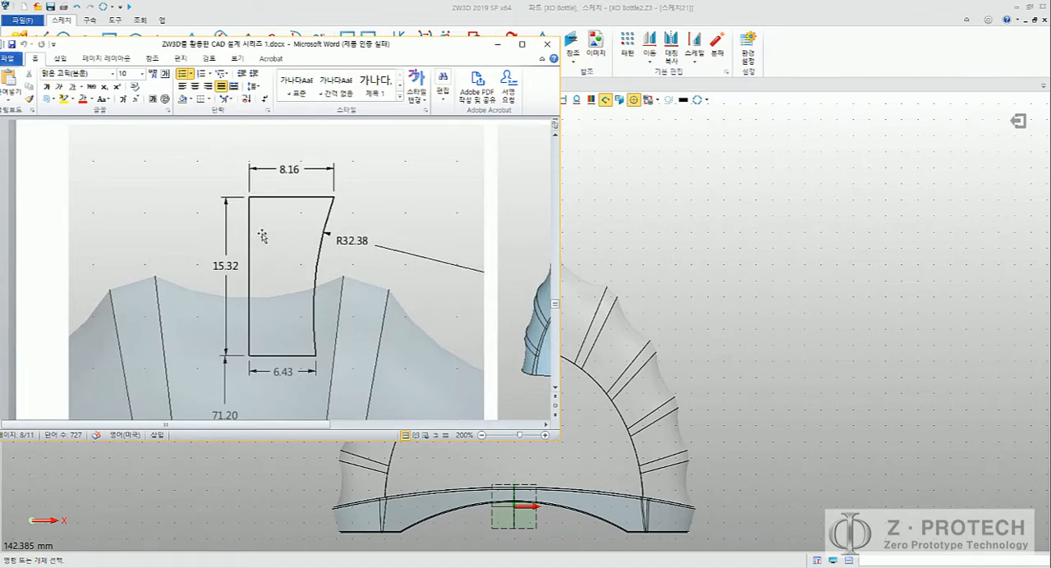
mouse_move(691, 216)
middle_mouse_down()
mouse_move(882, 235)
mouse_move(826, 206)
middle_mouse_up()
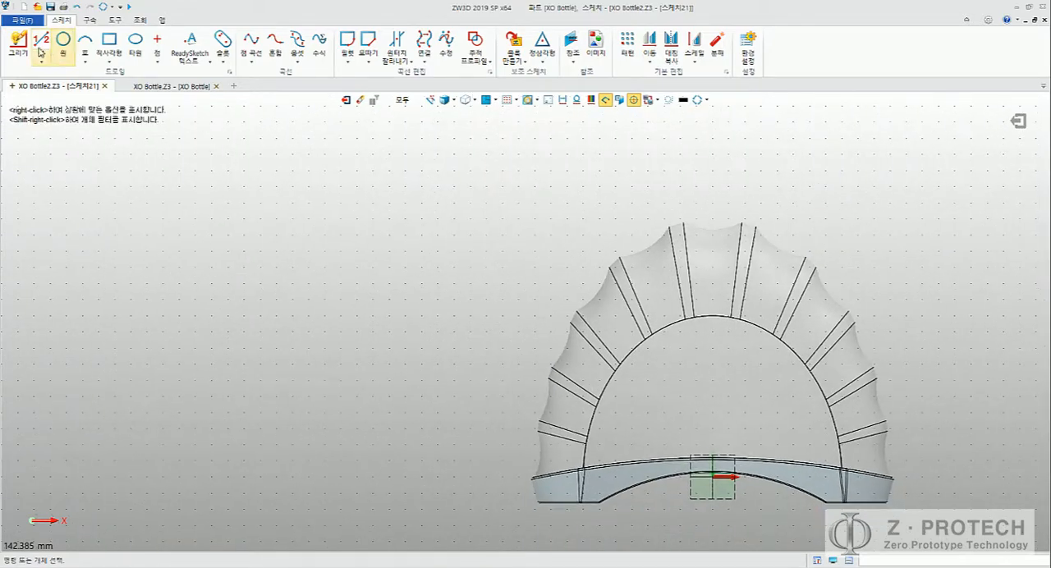
left_click(20, 47)
middle_click_drag(624, 209, 630, 253)
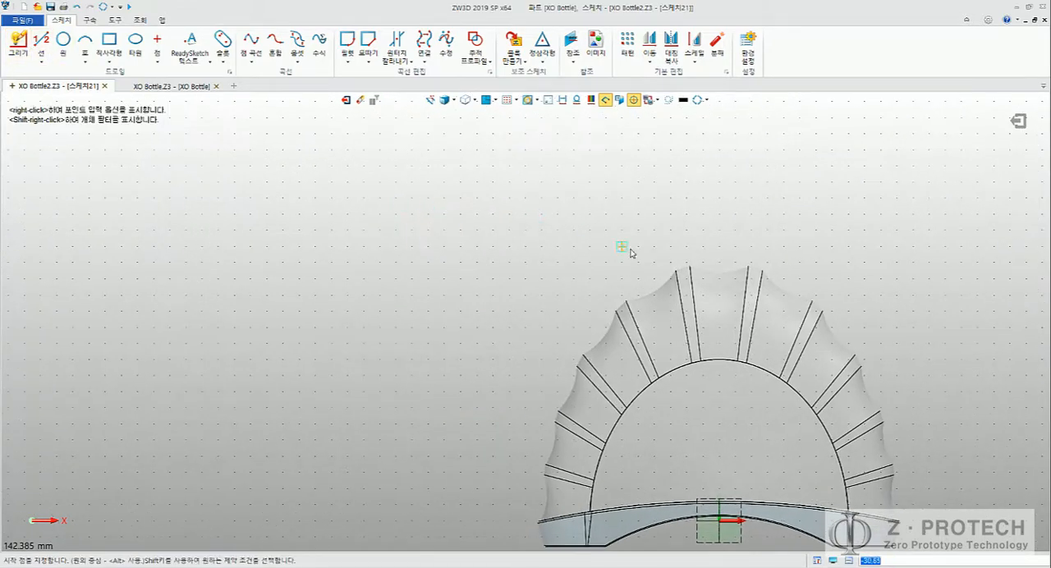
left_click(714, 221)
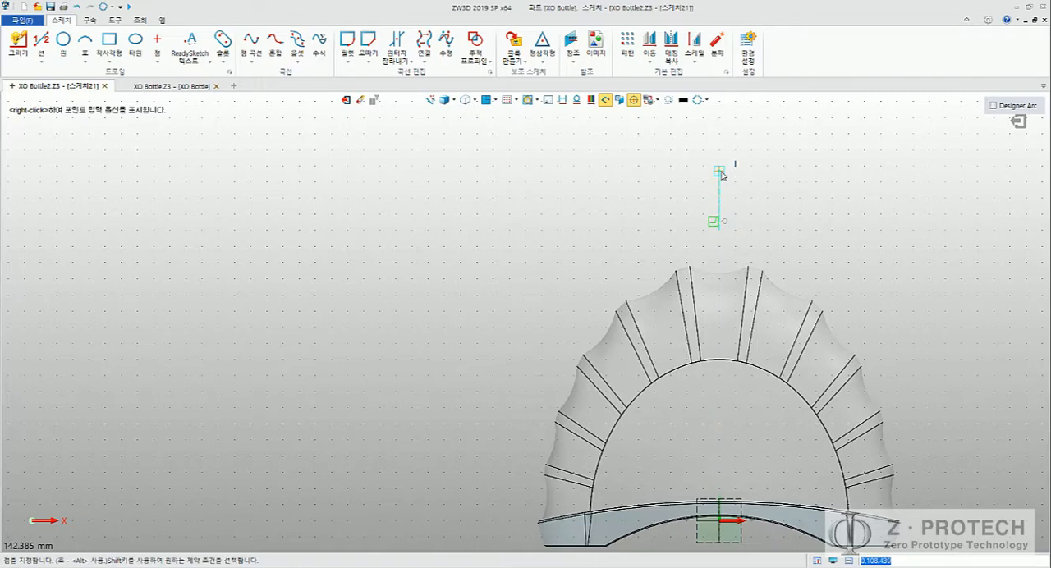
left_click(719, 171)
middle_click(752, 196)
key("ctrl+z")
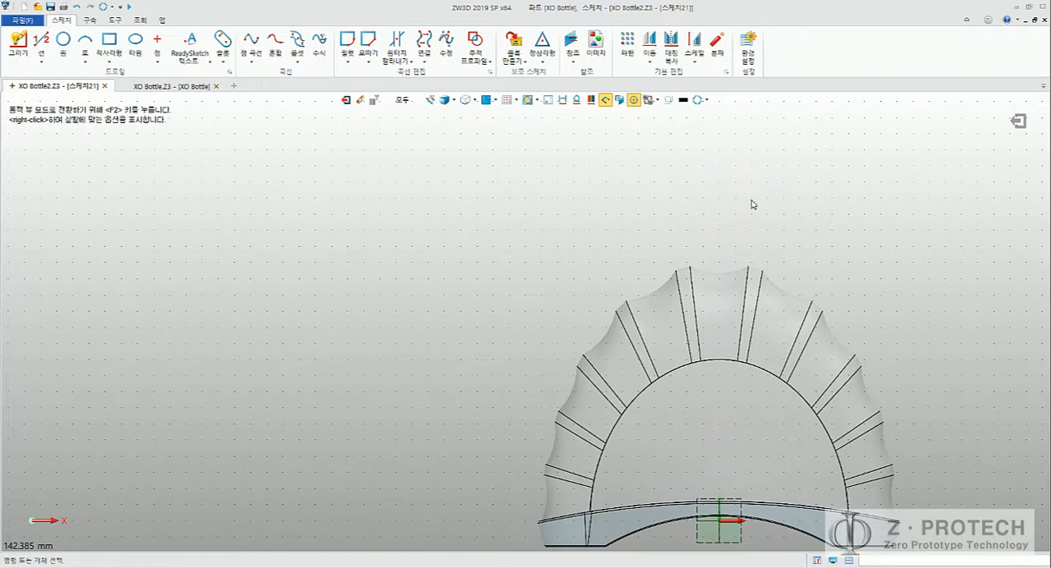
Step: Draw a vertical line on the central axis from inside the body's upper edge to height 90, continuing with a short horizontal line toward positive X
middle_click(747, 214)
key("alt+Tab")
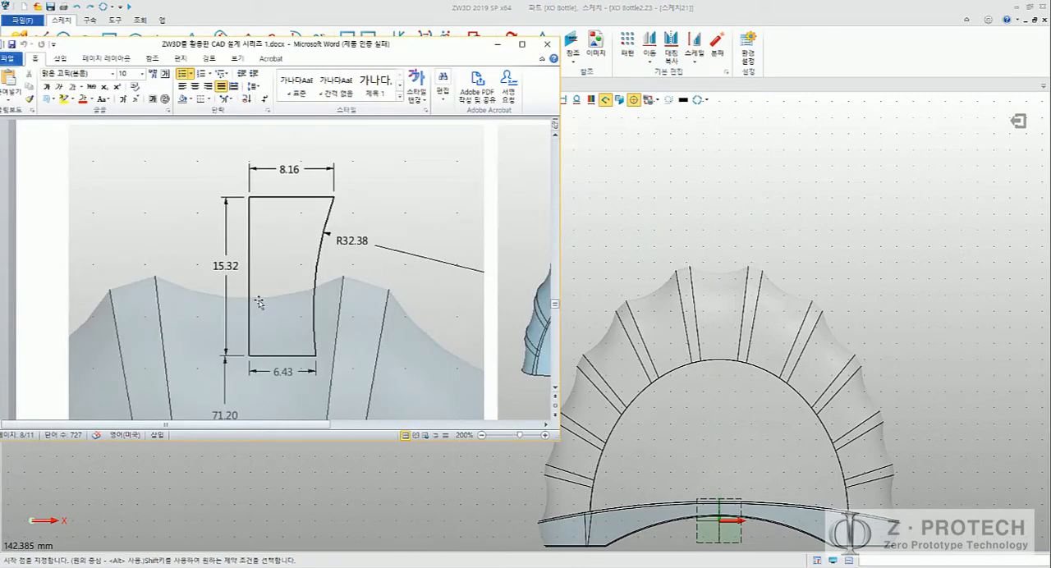
left_click(712, 300)
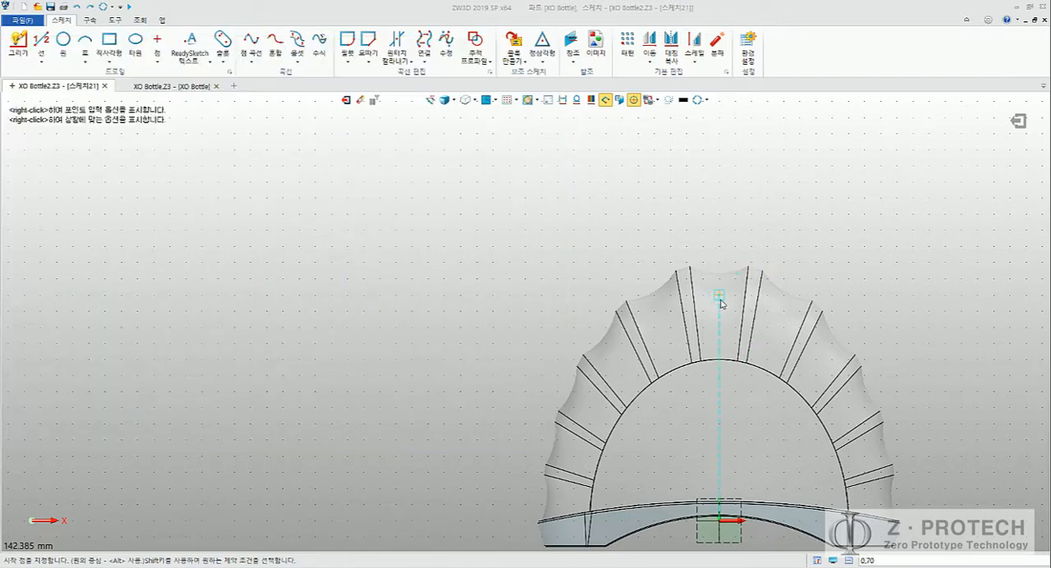
left_click(722, 233)
key("alt+Tab")
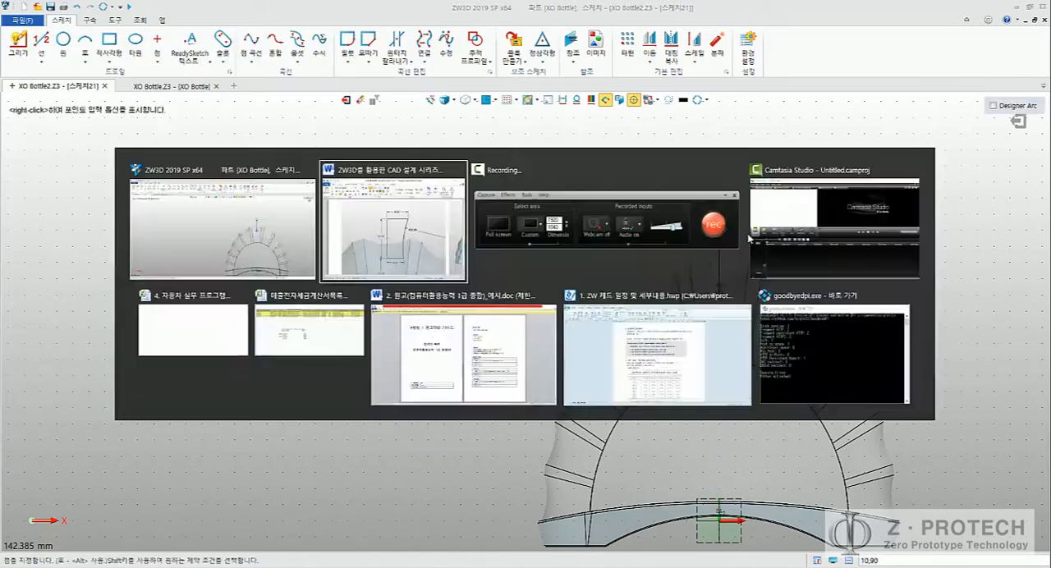
left_click(748, 238)
scroll(746, 237, "up", 4)
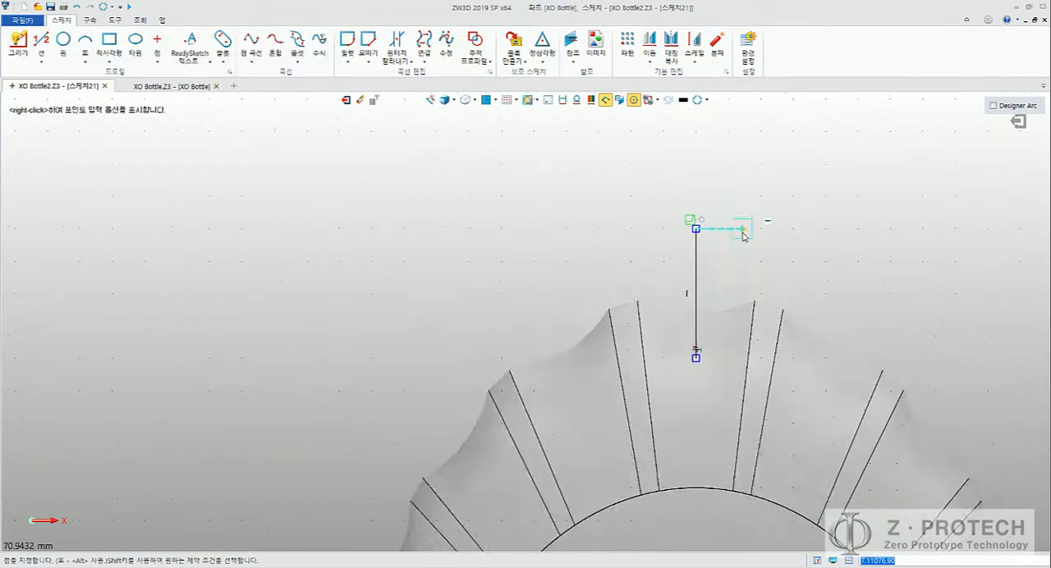
left_click(755, 230)
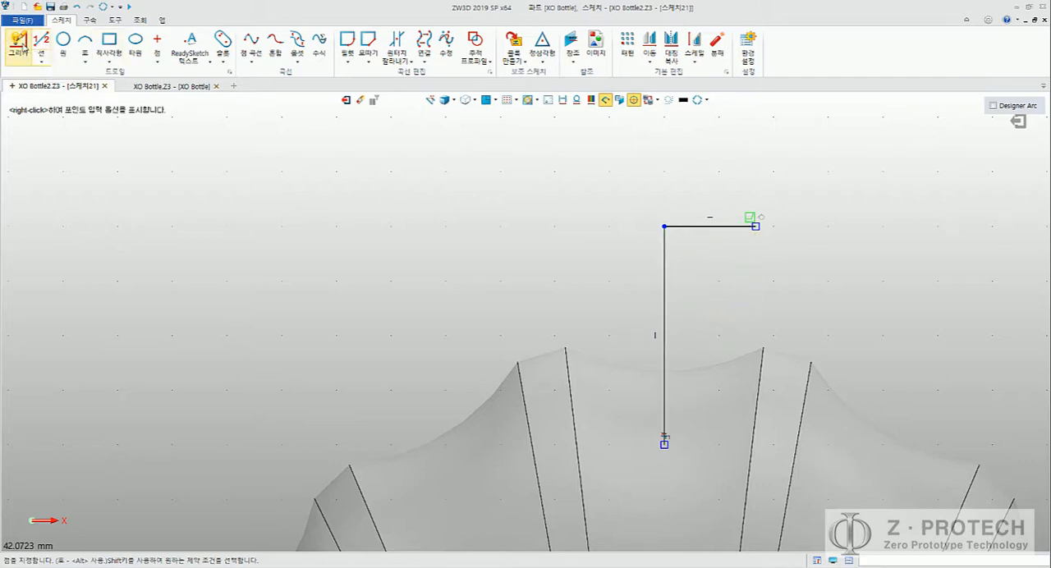
Step: Draw an inward-curving arc of about 31.5 mm radius from the horizontal line's free end, and close the neck profile with a lower line
key("alt+Tab")
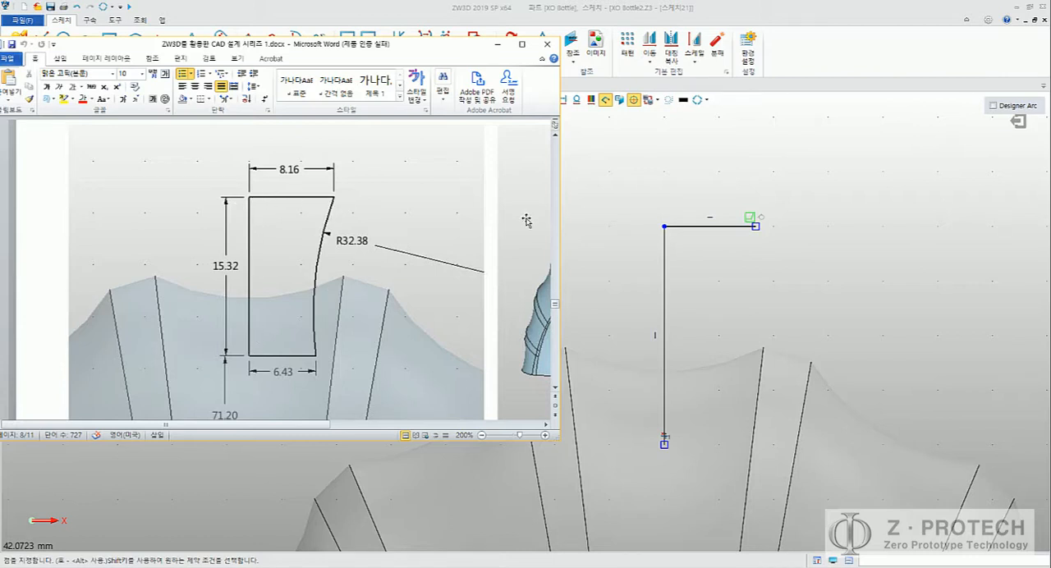
key("alt+Tab")
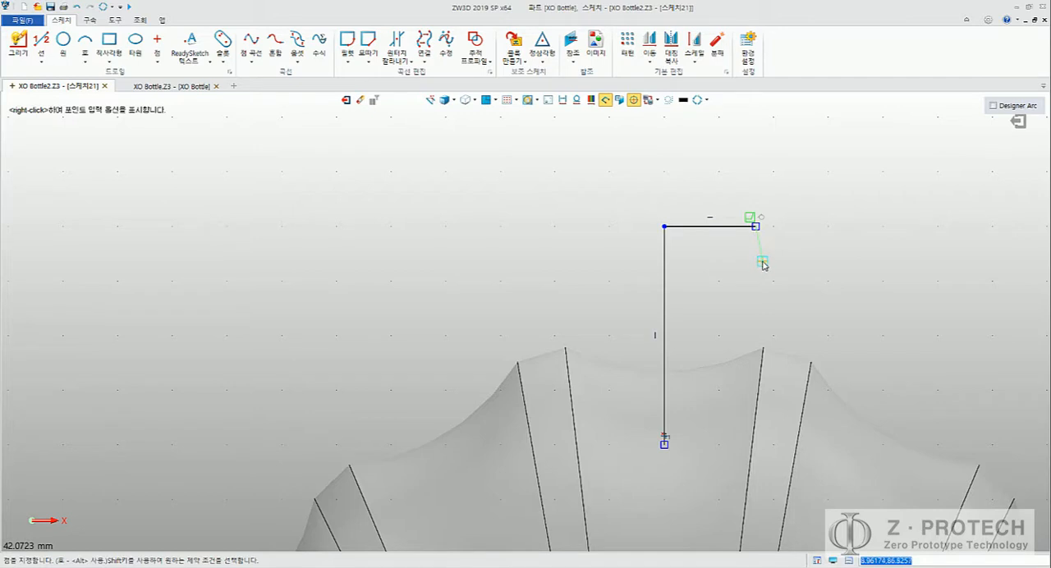
left_click(721, 445)
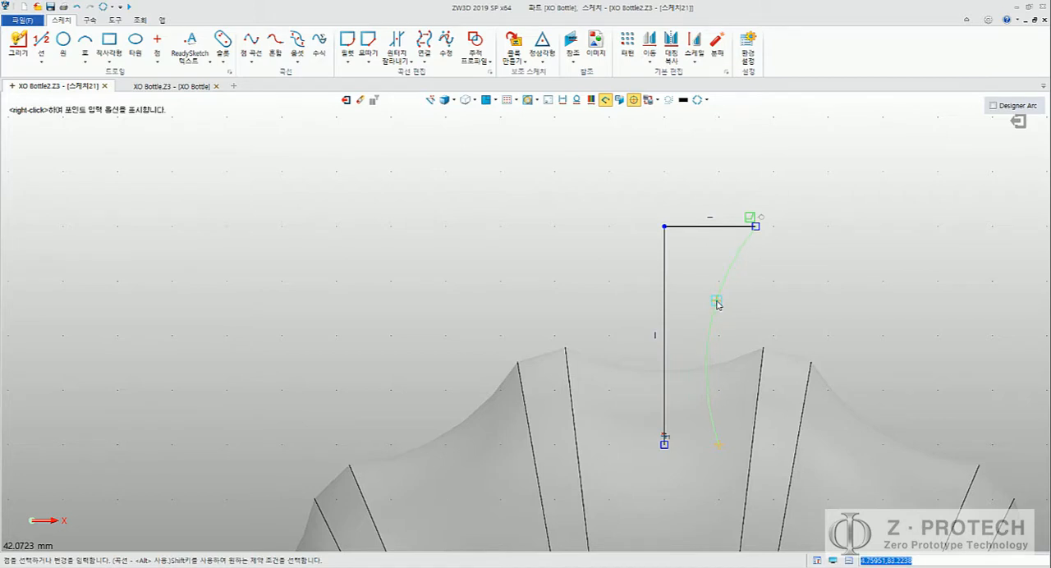
key("Escape")
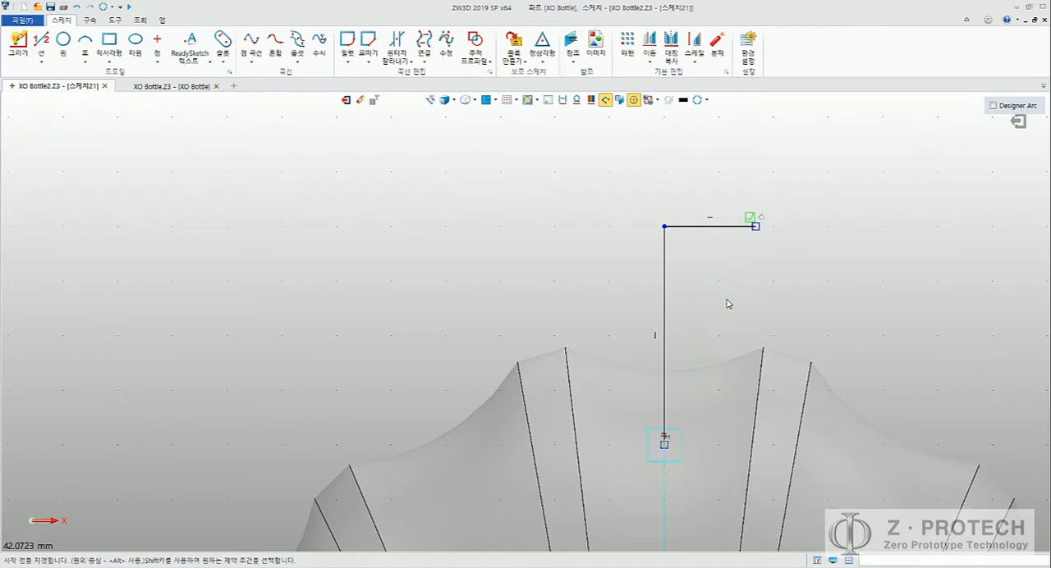
left_click(727, 301)
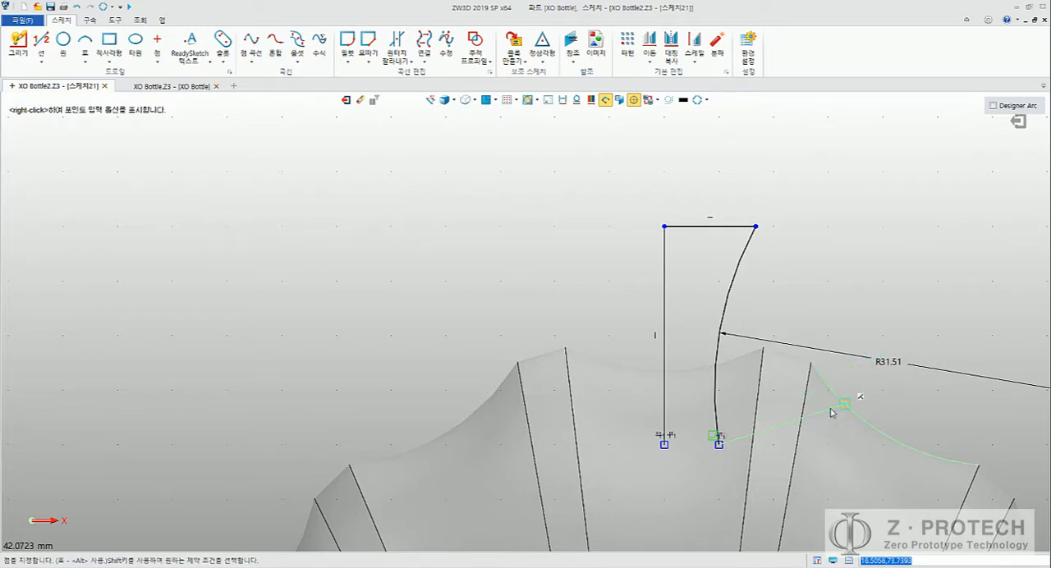
left_click(666, 447)
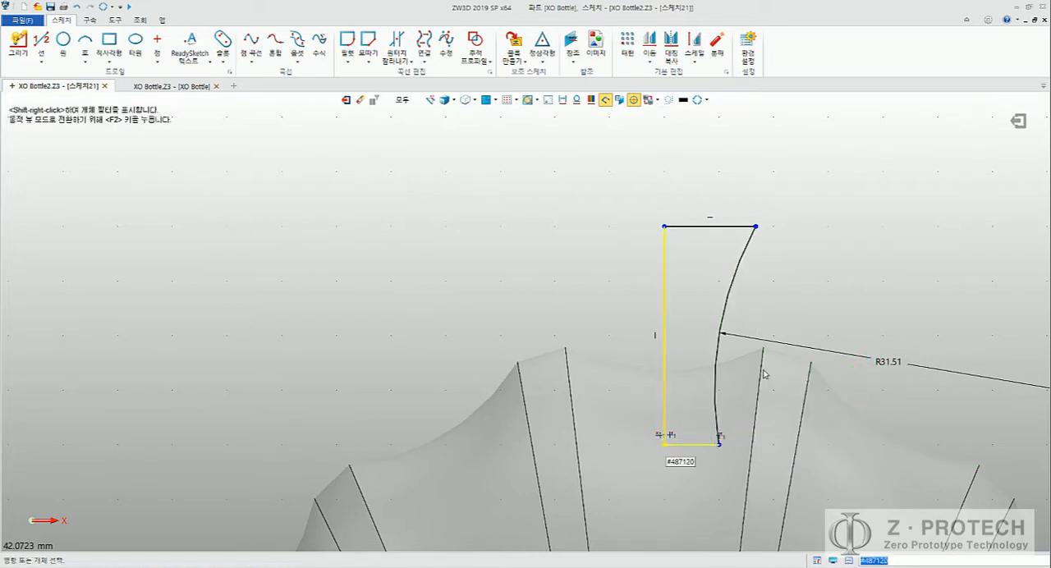
middle_click_drag(849, 289, 756, 285)
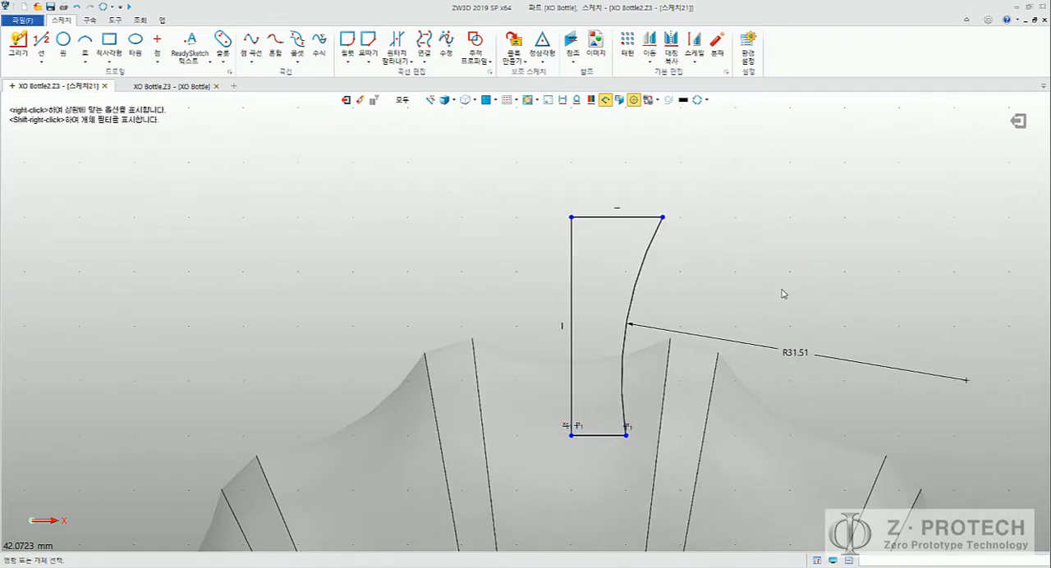
Step: Compare the closed neck profile with the dimensioned sketch in the Word guide and return to the ZW3D sketch
key("alt+Tab")
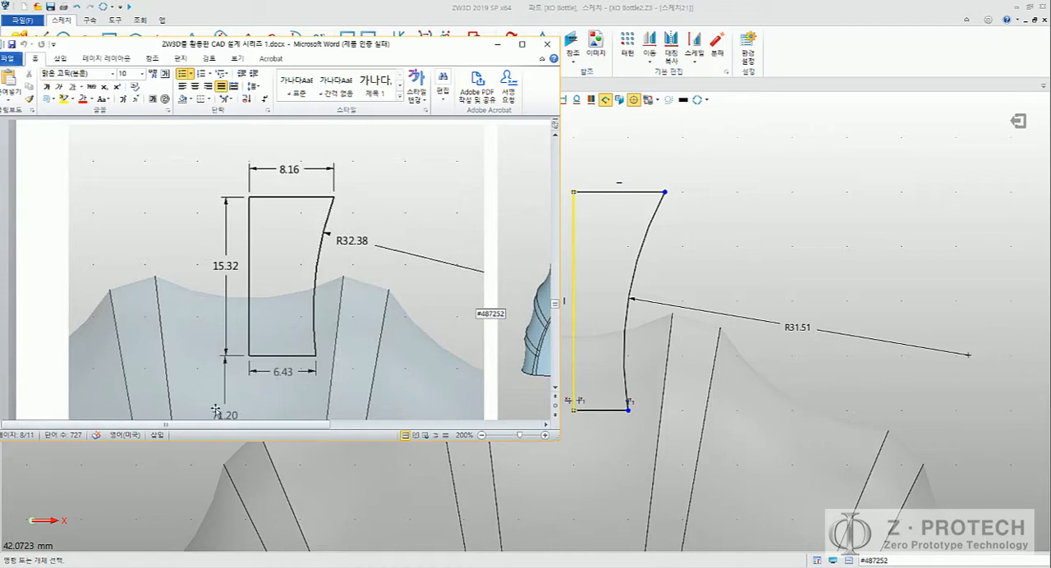
left_click(774, 223)
middle_click_drag(689, 222, 658, 200)
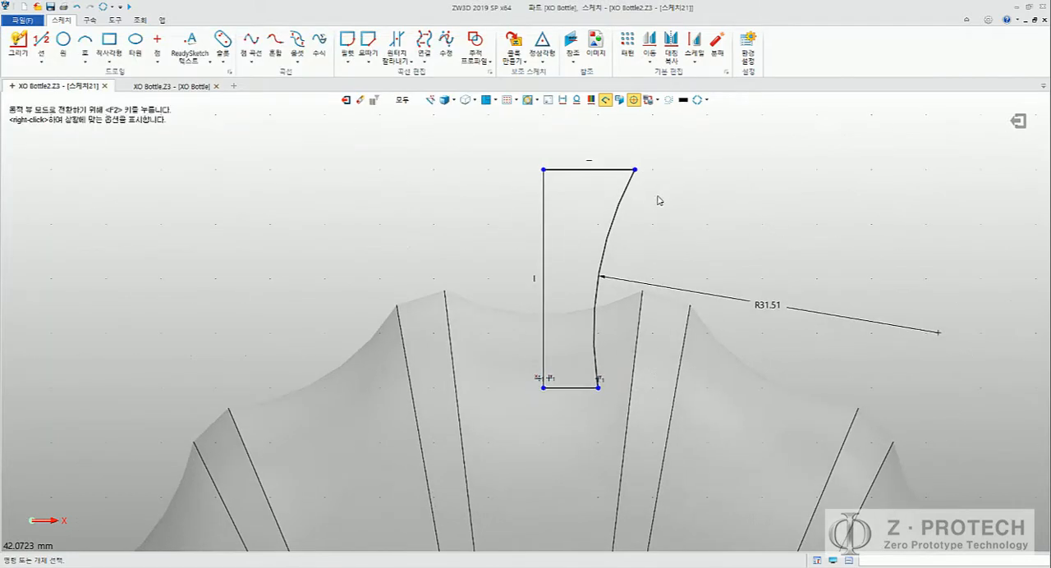
Step: Dimension the neck profile's lower line vertically from the sketch origin and set the distance to 71.2 mm
left_click(89, 19)
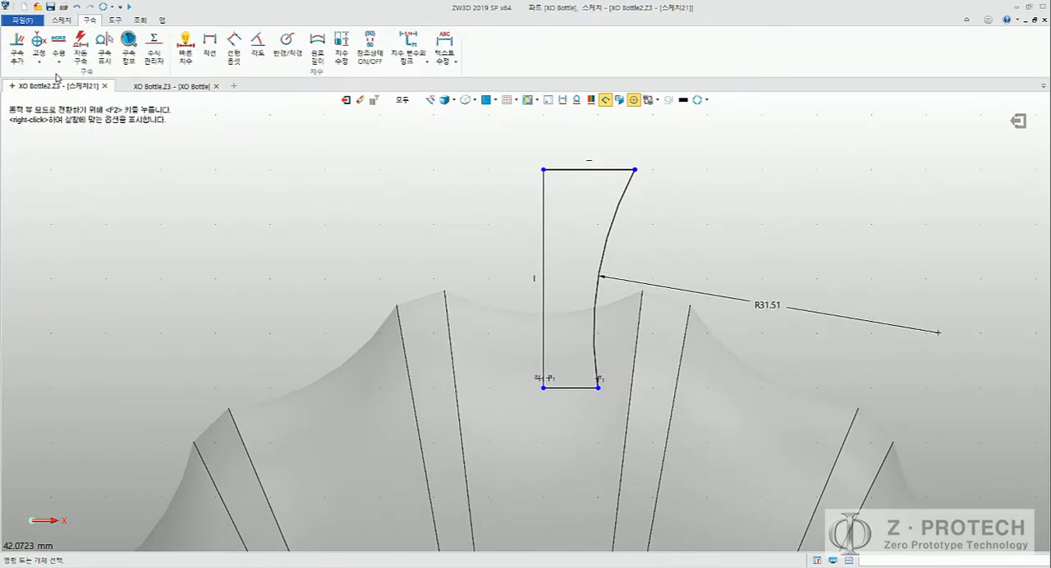
left_click(185, 47)
middle_click_drag(521, 359, 527, 277)
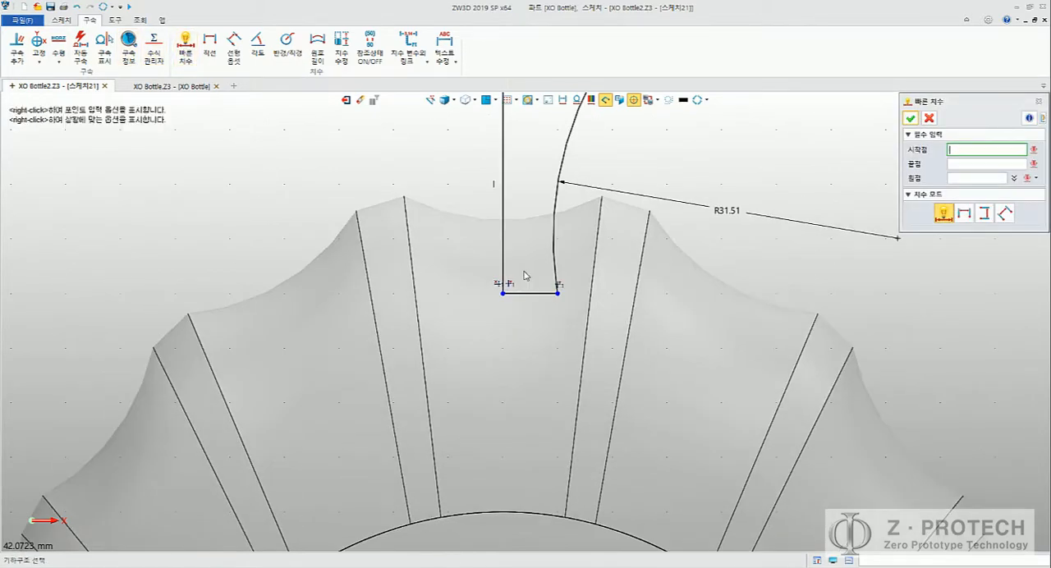
left_click(528, 296)
scroll(517, 345, "down", 4)
middle_click_drag(549, 392, 612, 115)
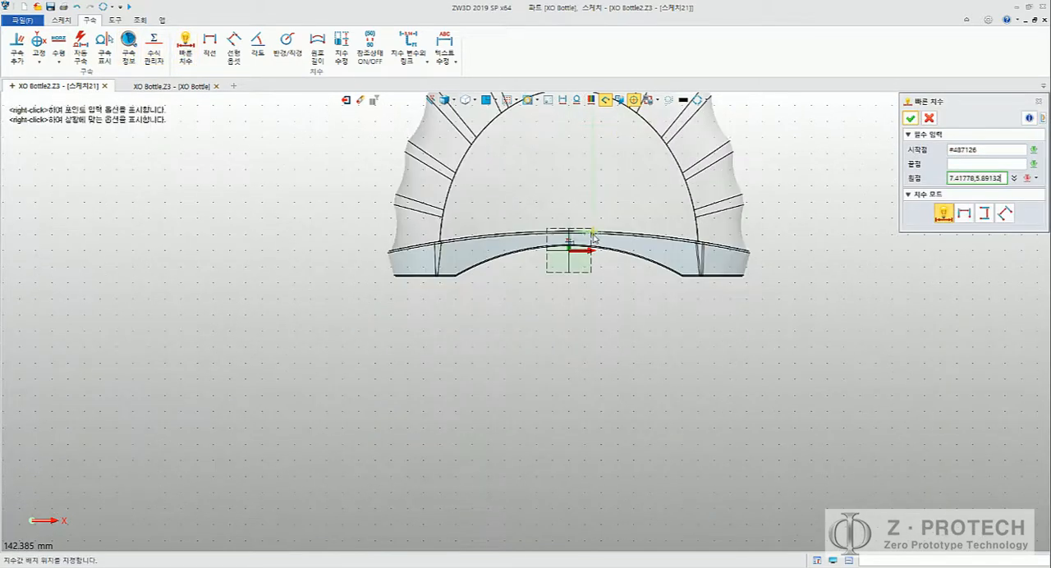
left_click(572, 249)
middle_click_drag(534, 188, 510, 371)
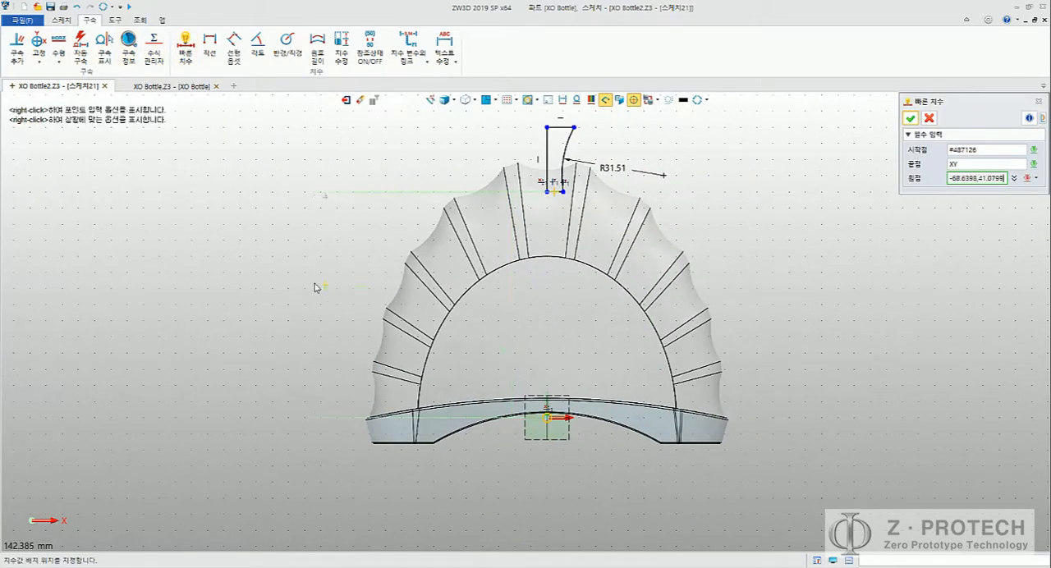
left_click(324, 268)
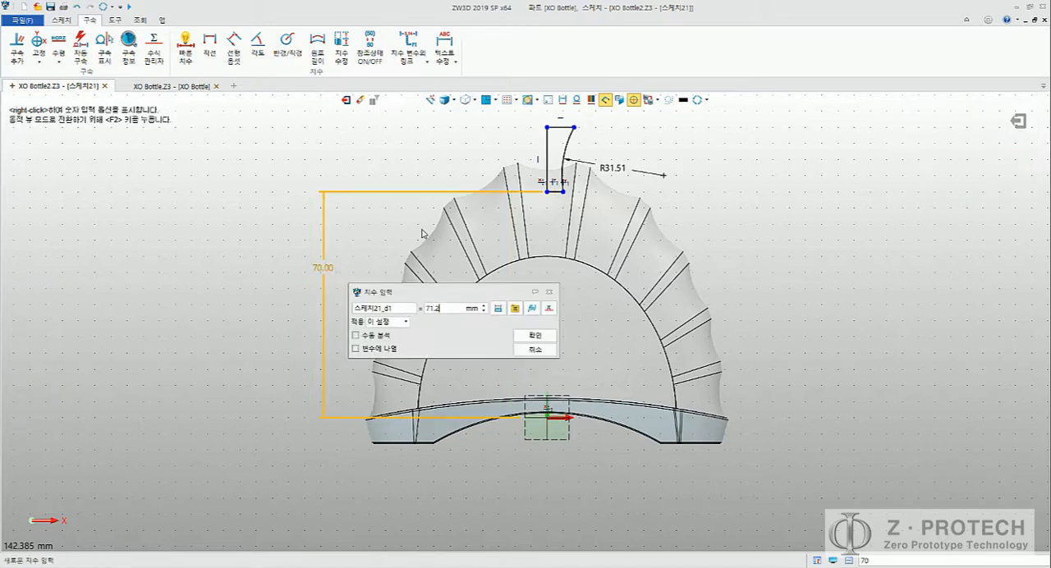
type("71.2")
key("Return")
Step: Check the neck height in the Word guide and dimension the profile's vertical axis line at 15.32 mm
key("alt+Tab")
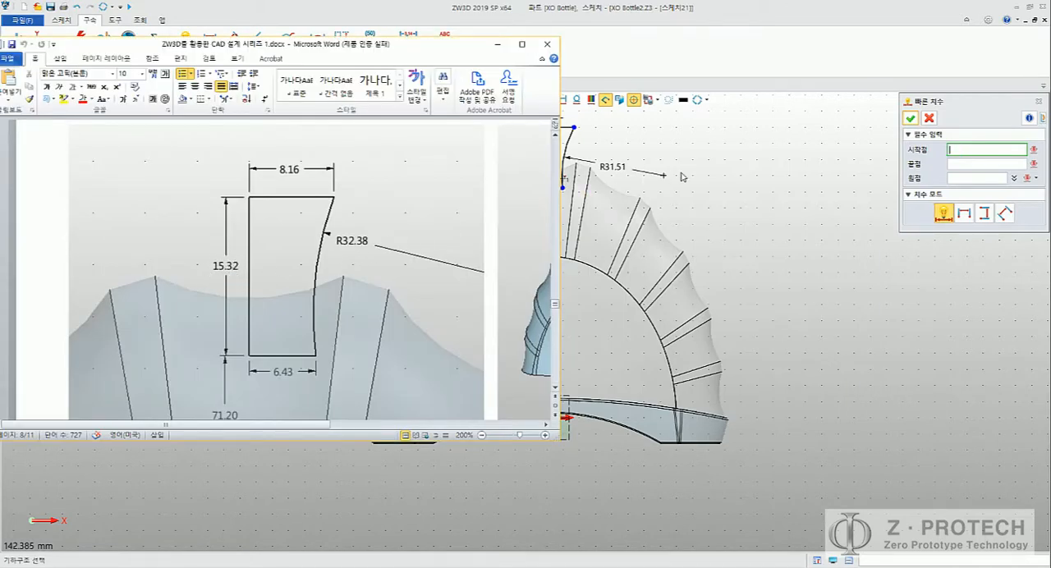
middle_click_drag(681, 173, 790, 238)
left_click(660, 213)
middle_click(659, 213)
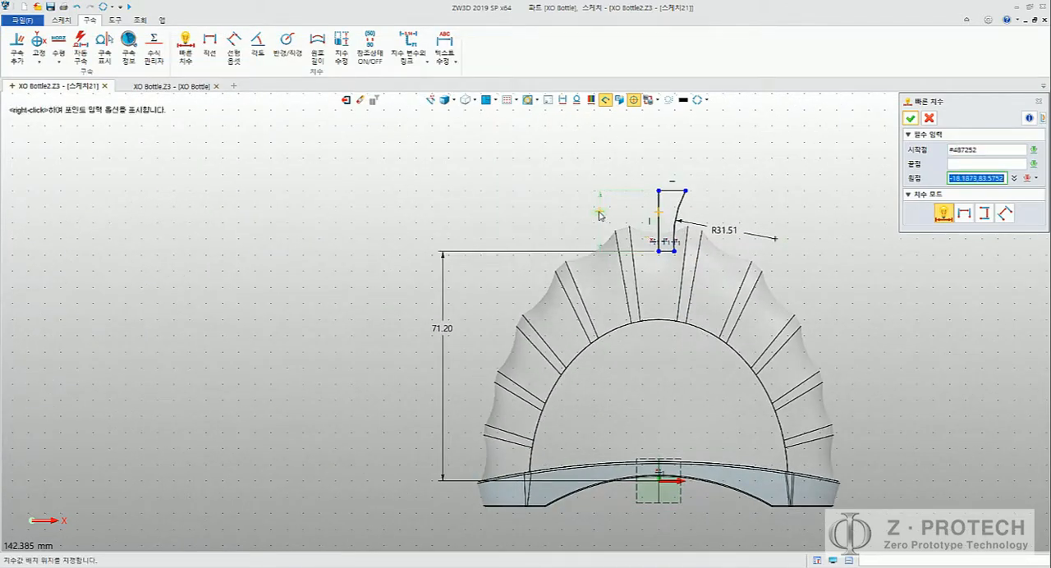
left_click(598, 211)
type("15.32")
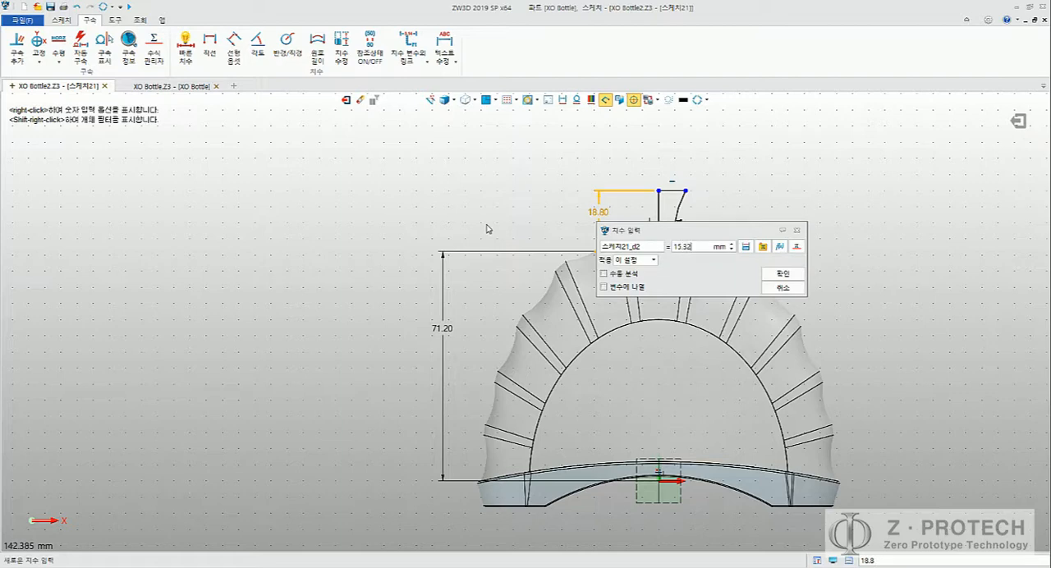
key("Return")
Step: Look up the upper width in the Word guide and dimension the neck profile's upper horizontal line at 8.16 mm
key("alt+Tab")
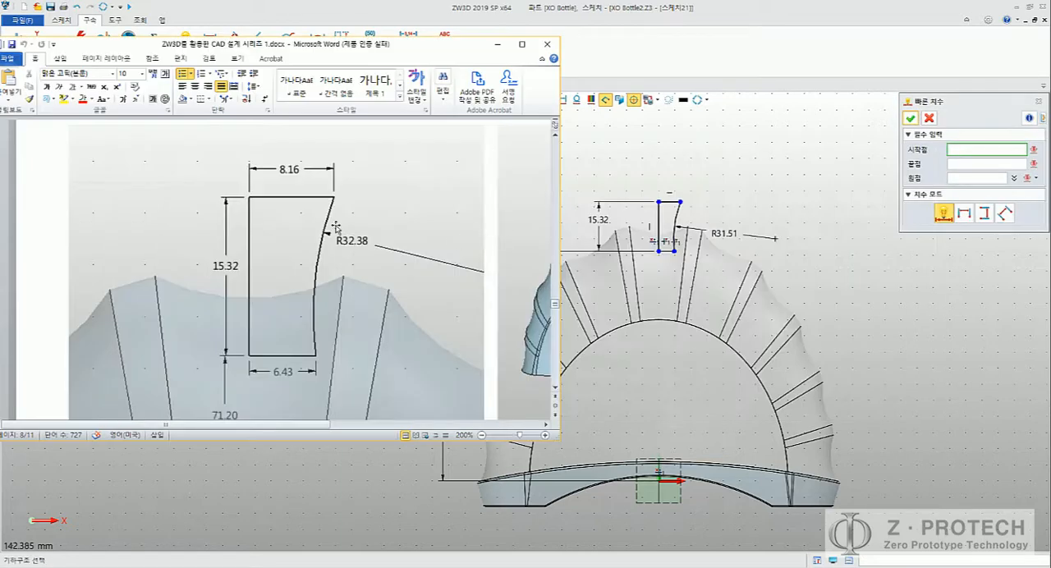
left_click(664, 203)
scroll(666, 201, "up", 5)
left_click(677, 212)
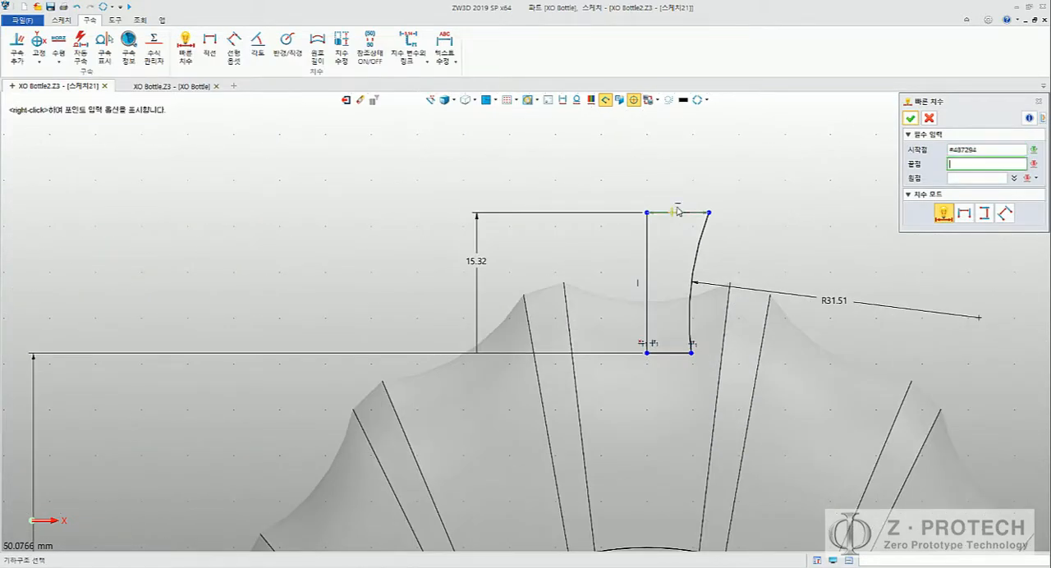
middle_click(678, 211)
left_click(687, 171)
type("8.1")
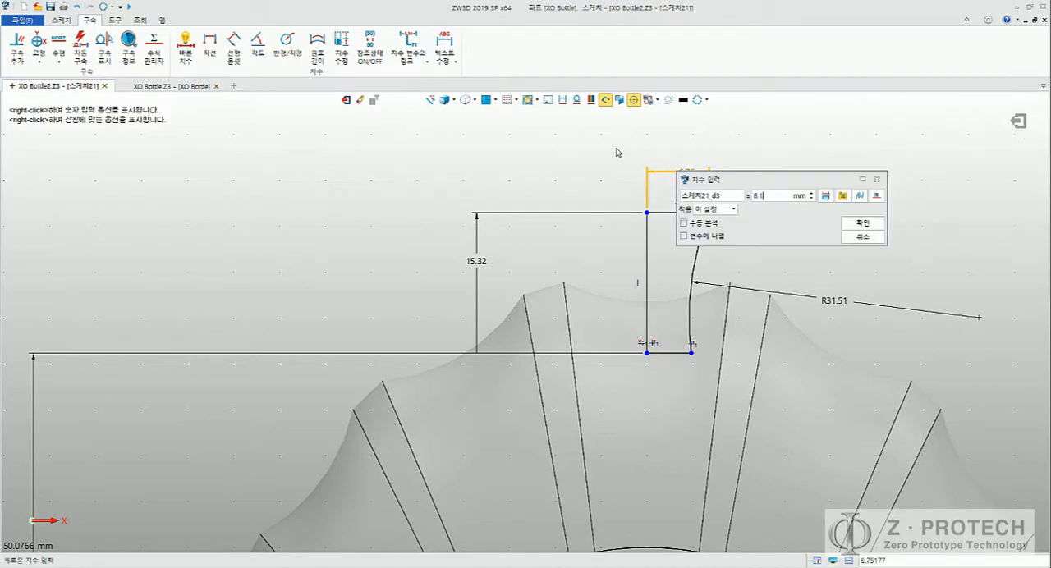
type("6")
key("Return")
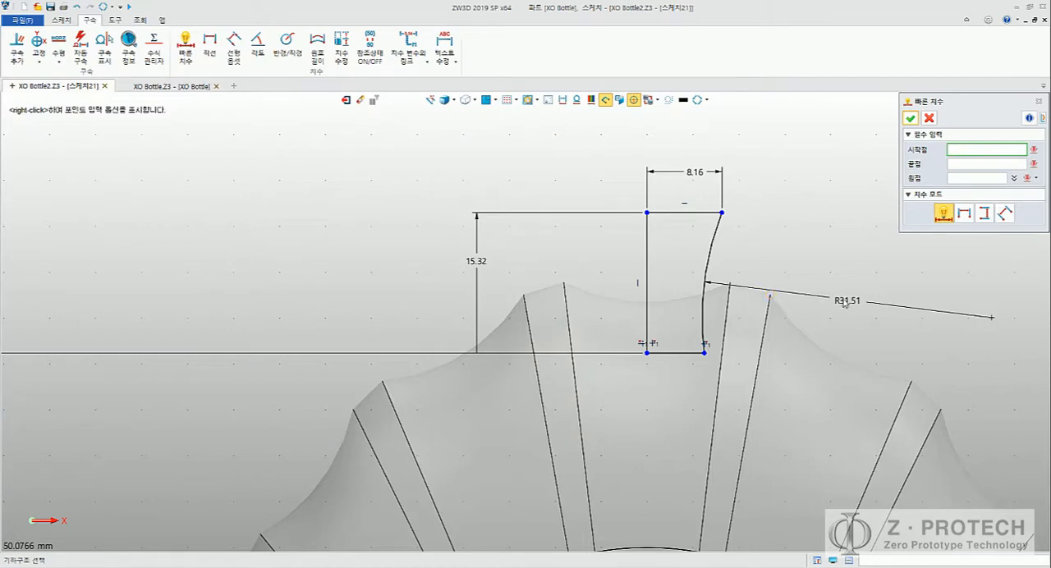
Step: Dimension the neck profile's lower line at 6.43 mm and set the side arc's radius to 32.38 mm
left_click(681, 354)
left_click(681, 375)
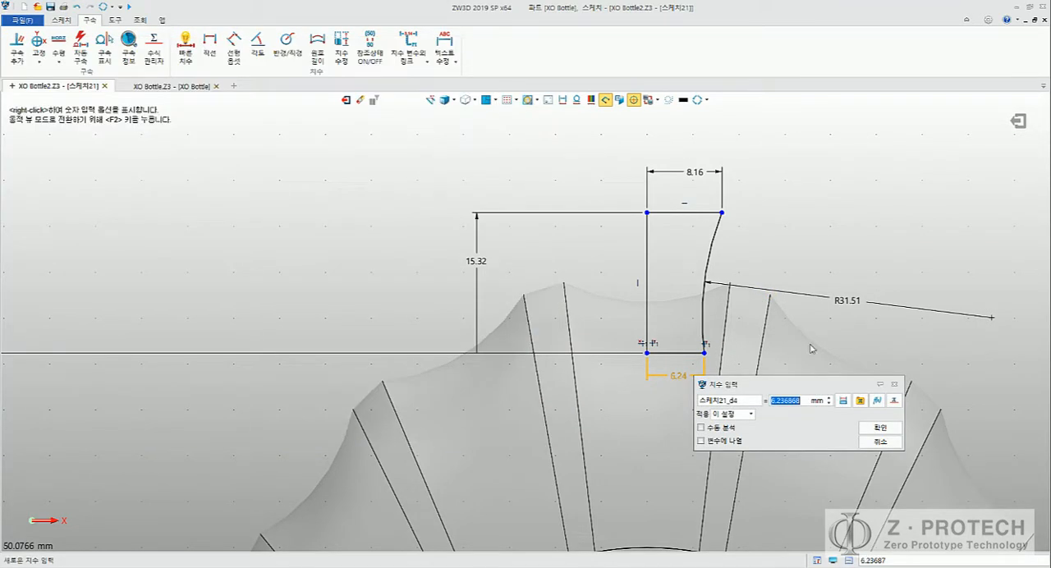
type("6.43")
key("Return")
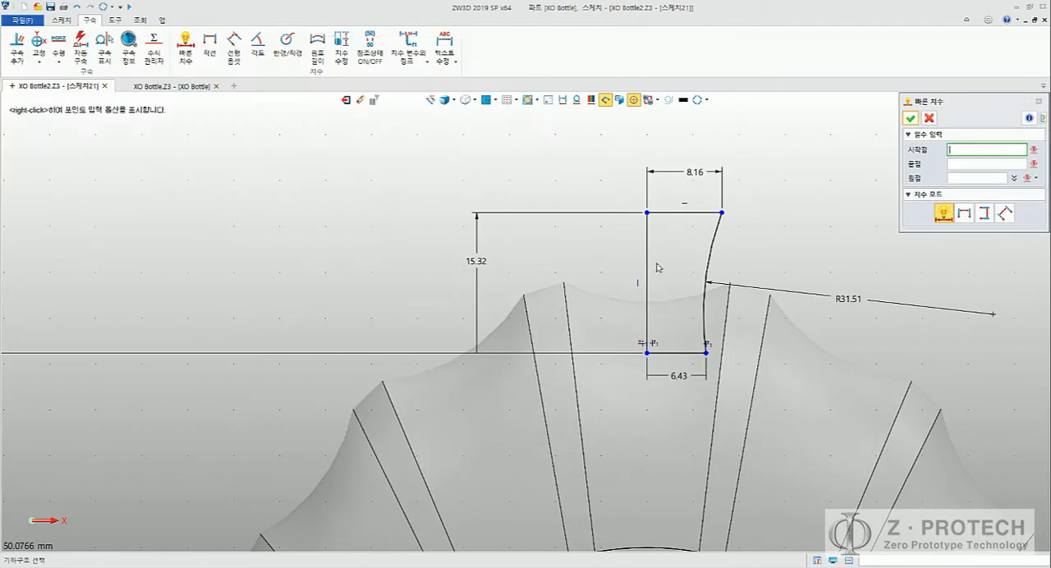
double_click(848, 294)
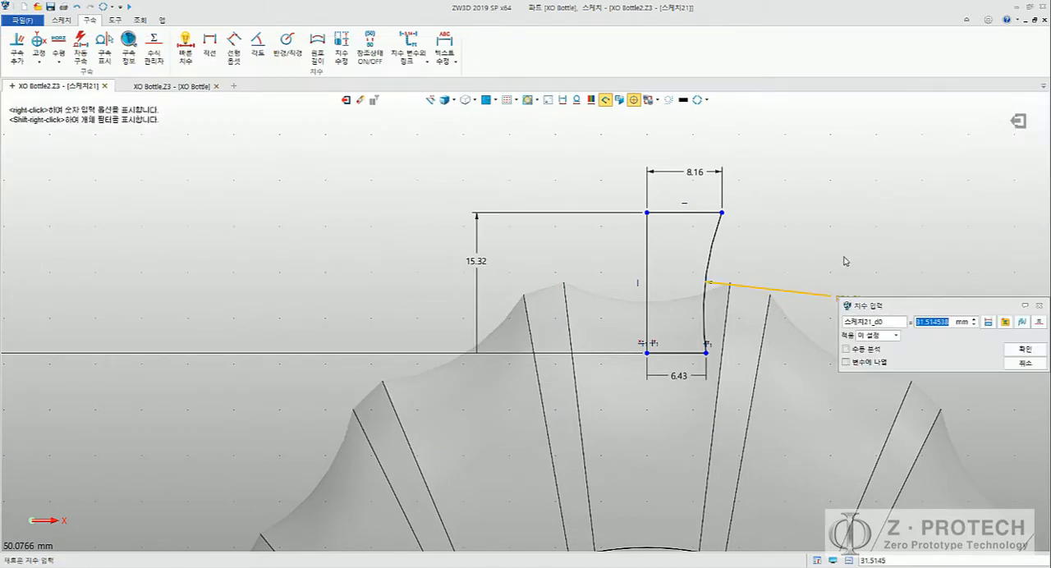
type("32.")
key("Return")
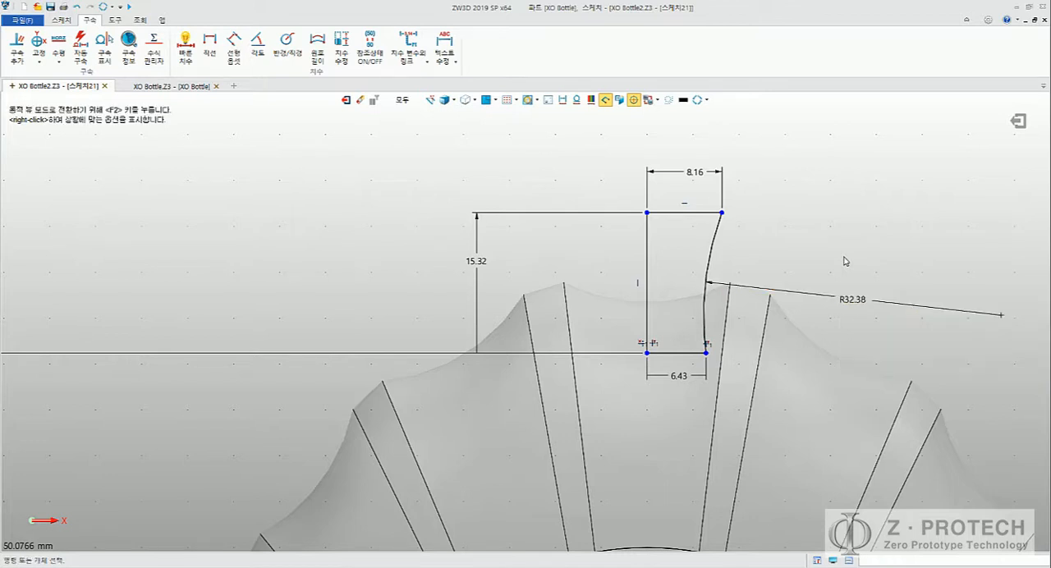
Step: Turn on the constraint colour-code display for the neck sketch and exit the sketch
left_click(590, 100)
middle_click_drag(581, 179, 546, 212)
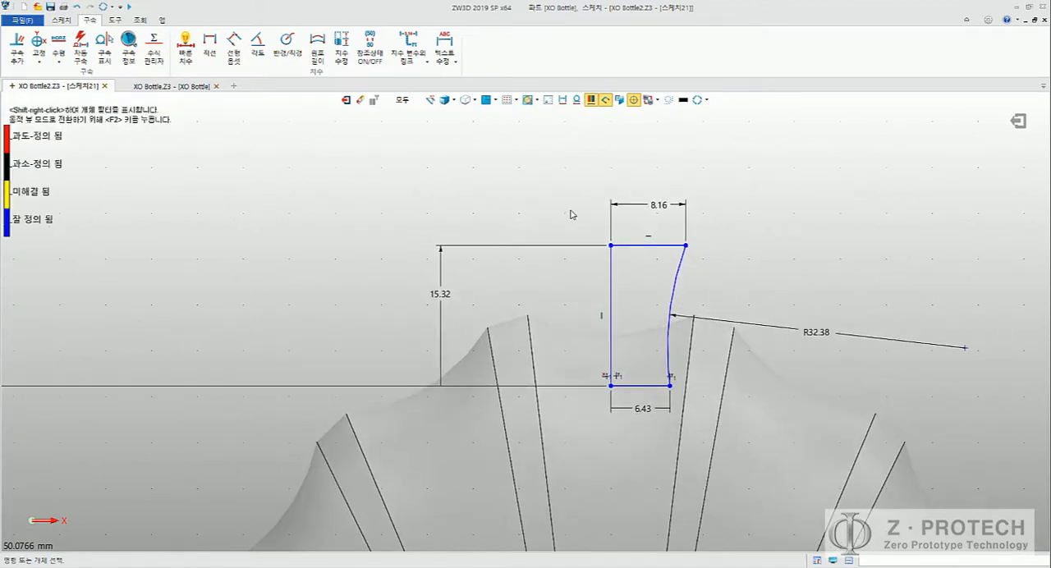
left_click(1018, 121)
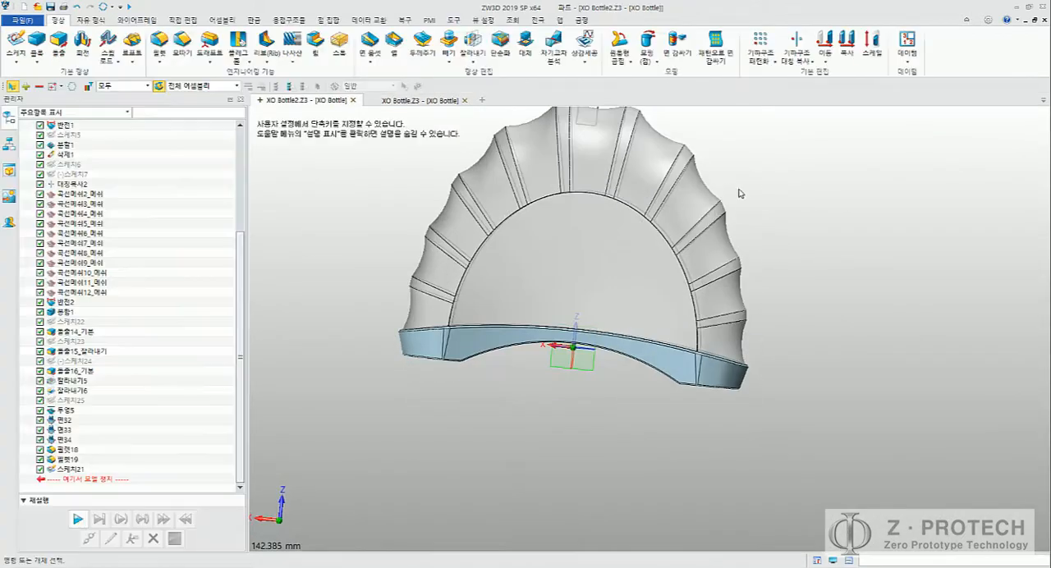
Step: Set up a 360° Revolve of the neck profile sketch about the Z axis
left_click(82, 41)
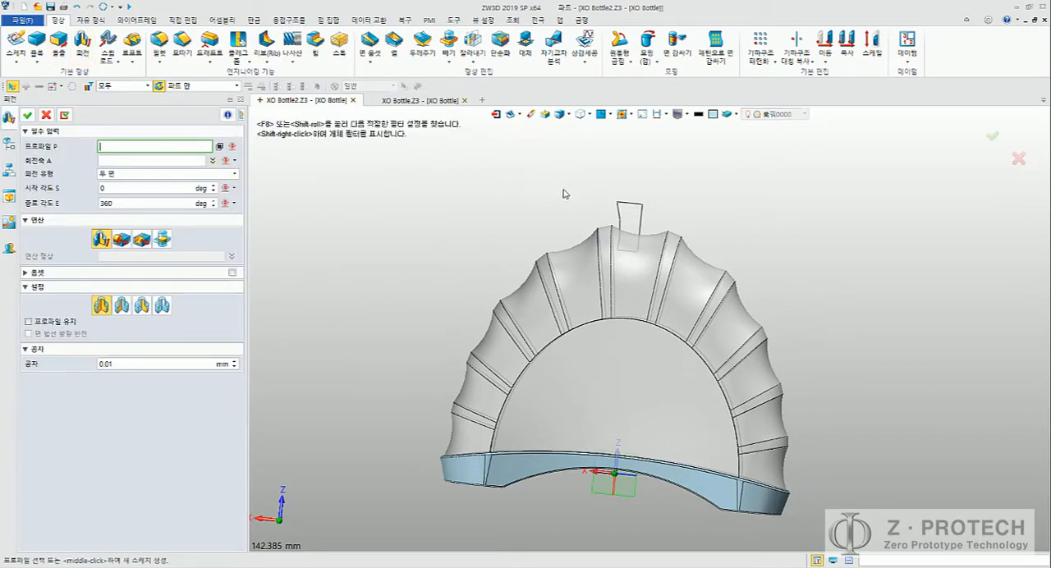
left_click(626, 220)
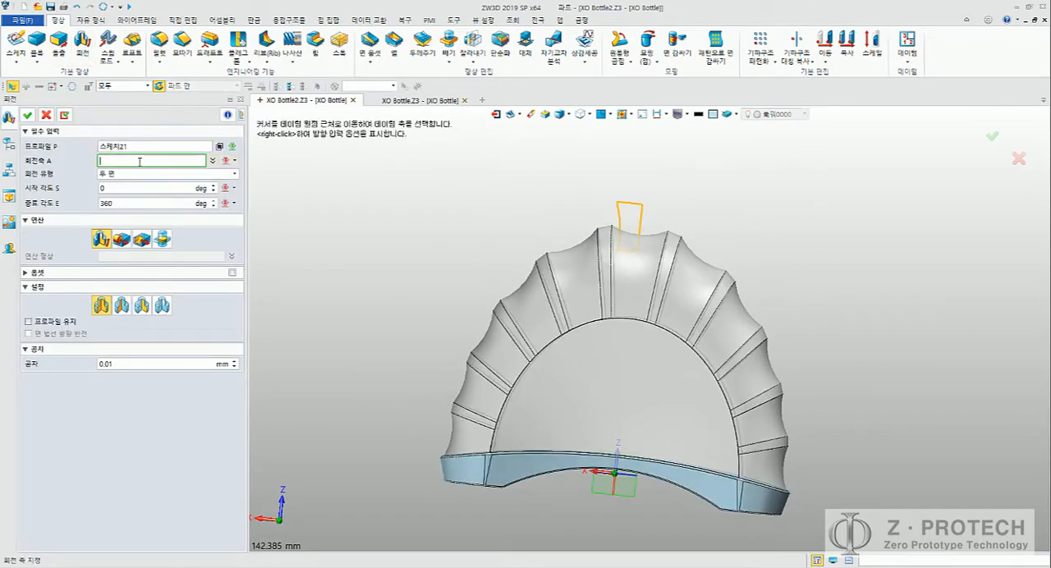
left_click(646, 219)
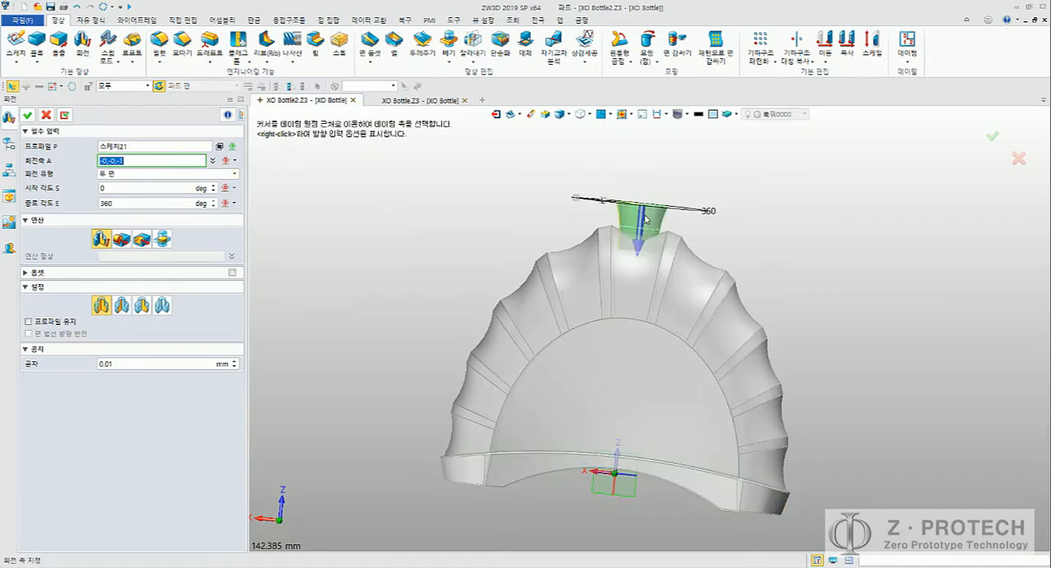
right_click_drag(645, 220, 623, 250)
scroll(641, 258, "up", 7)
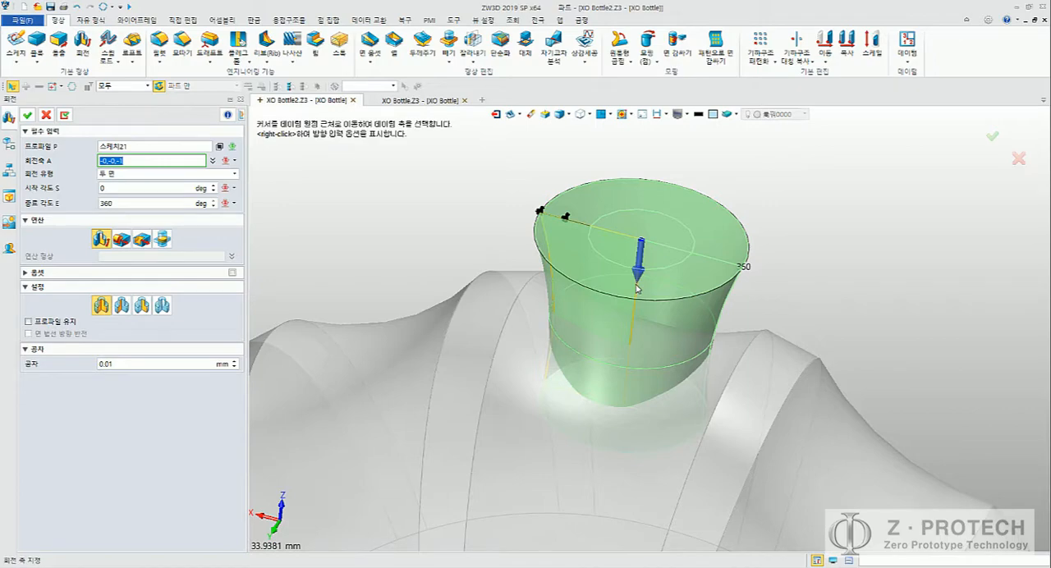
scroll(634, 288, "down", 5)
middle_click_drag(657, 324, 660, 172)
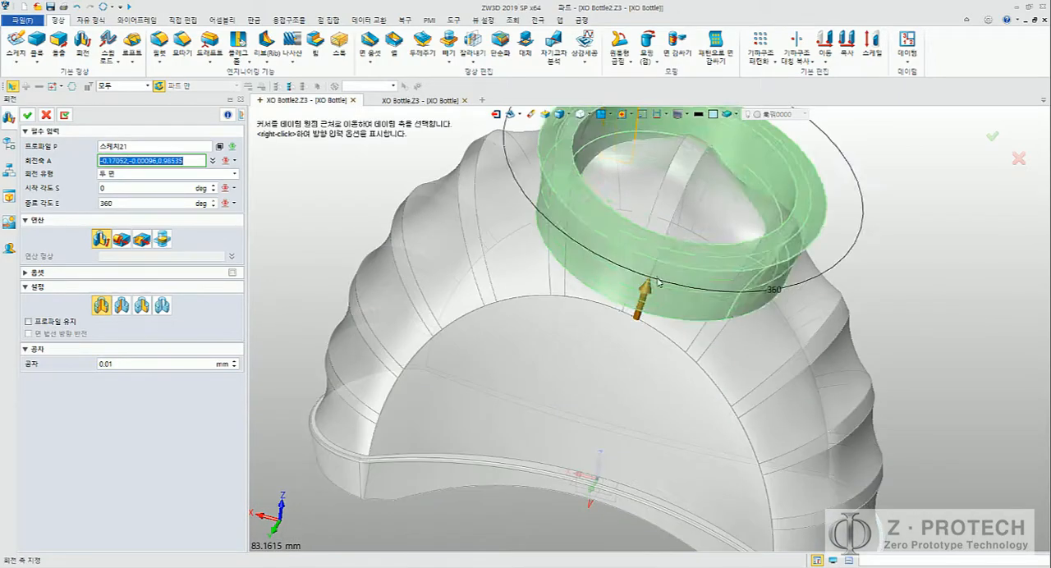
middle_click_drag(661, 327, 661, 234)
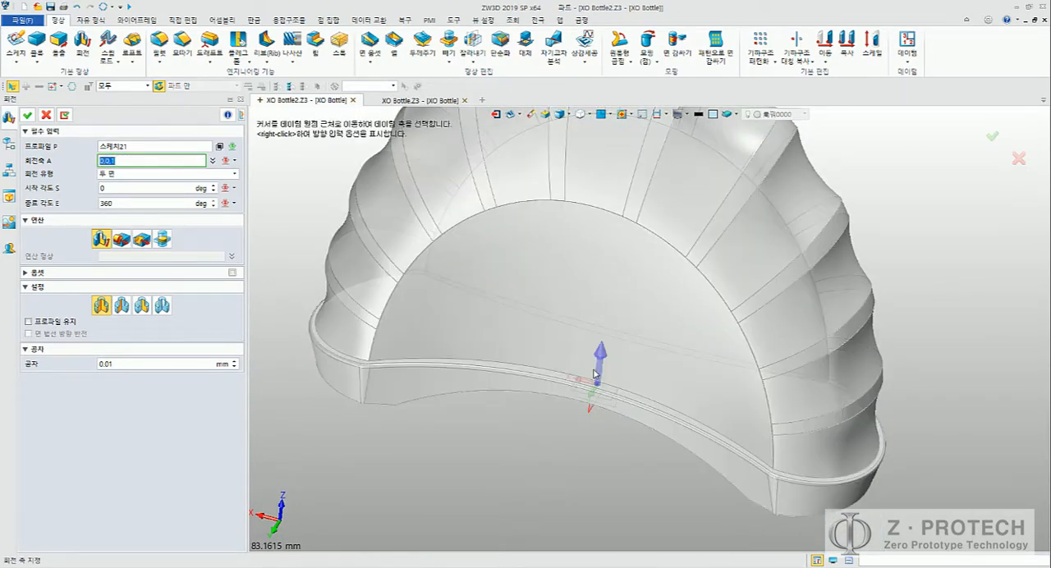
scroll(595, 374, "down", 3)
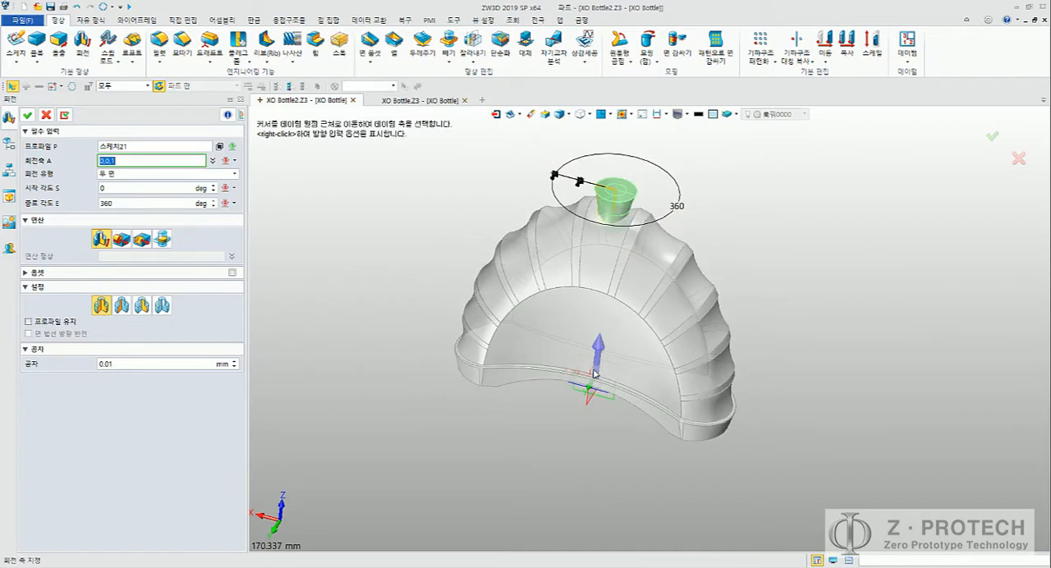
right_click(775, 197)
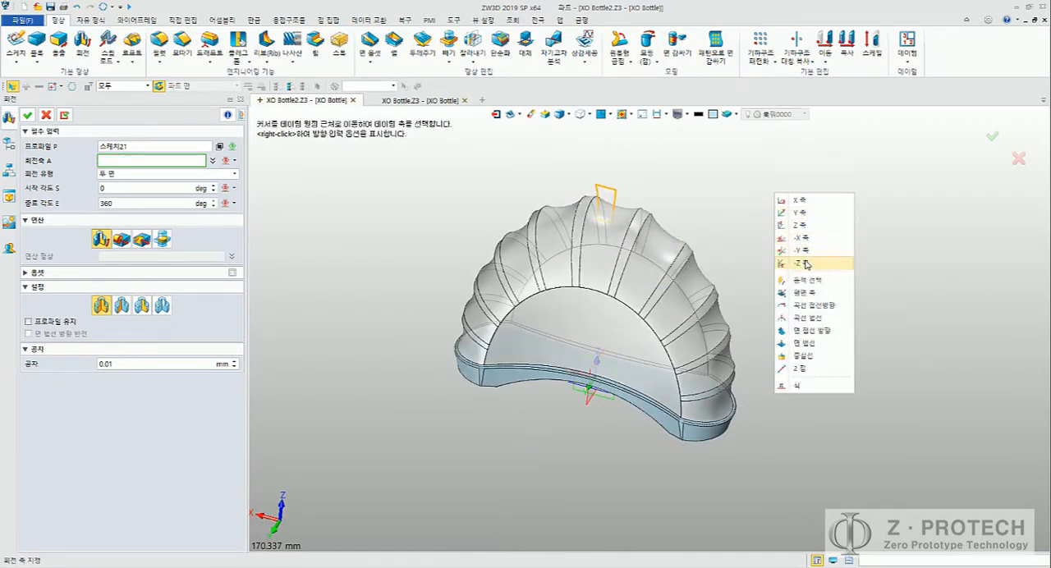
left_click(801, 225)
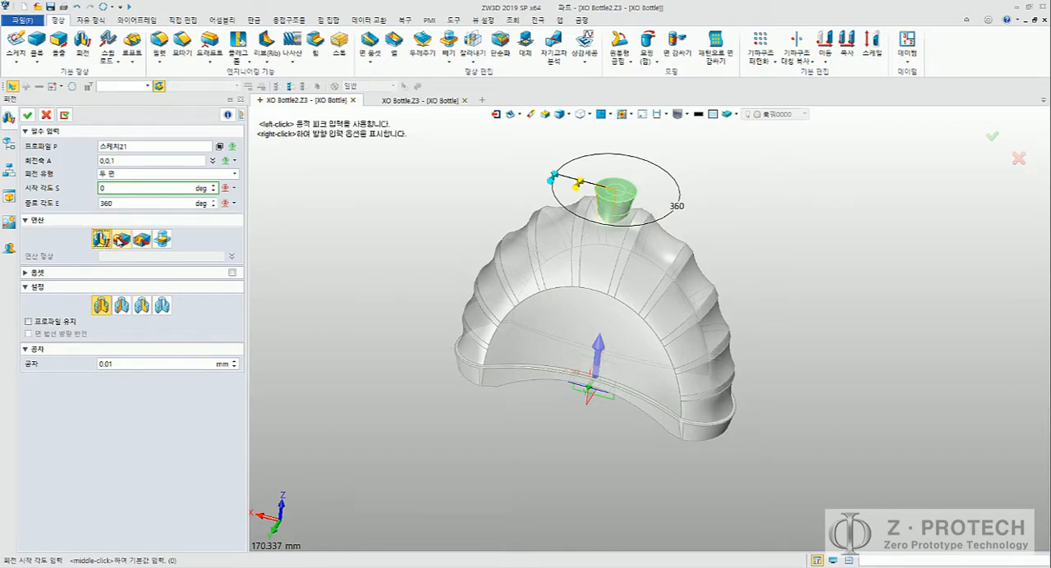
Step: Set the revolve to add to the existing geometry, choose the ribbed bottle body as the target, and complete it
left_click(121, 239)
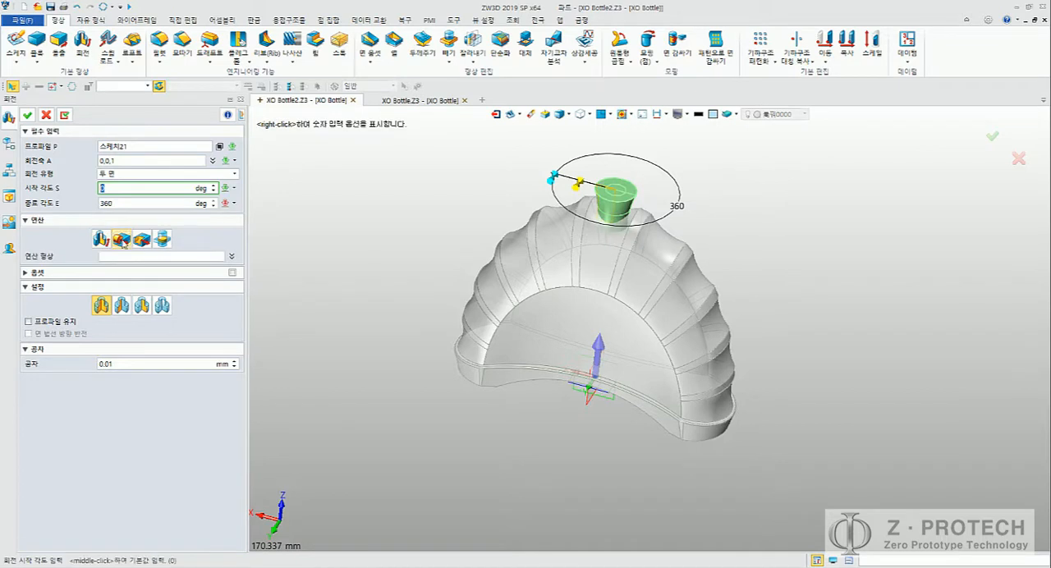
left_click(185, 254)
left_click(580, 249)
left_click(580, 249)
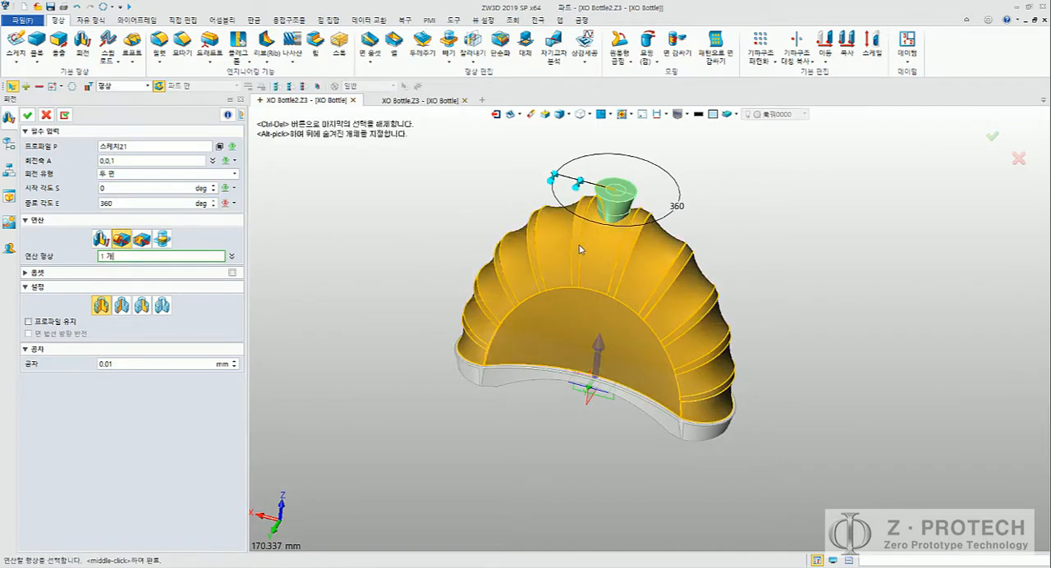
left_click(27, 115)
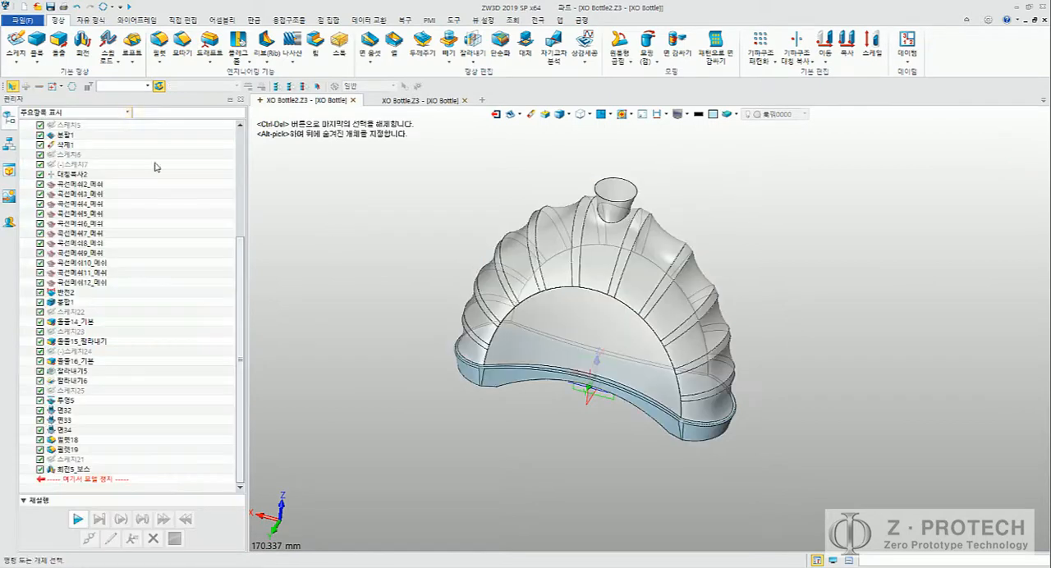
Step: Highlight the split solid S21 from the solids list and examine how the neck joins the ribbed body
right_click_drag(387, 239, 389, 208)
scroll(204, 239, "up", 6)
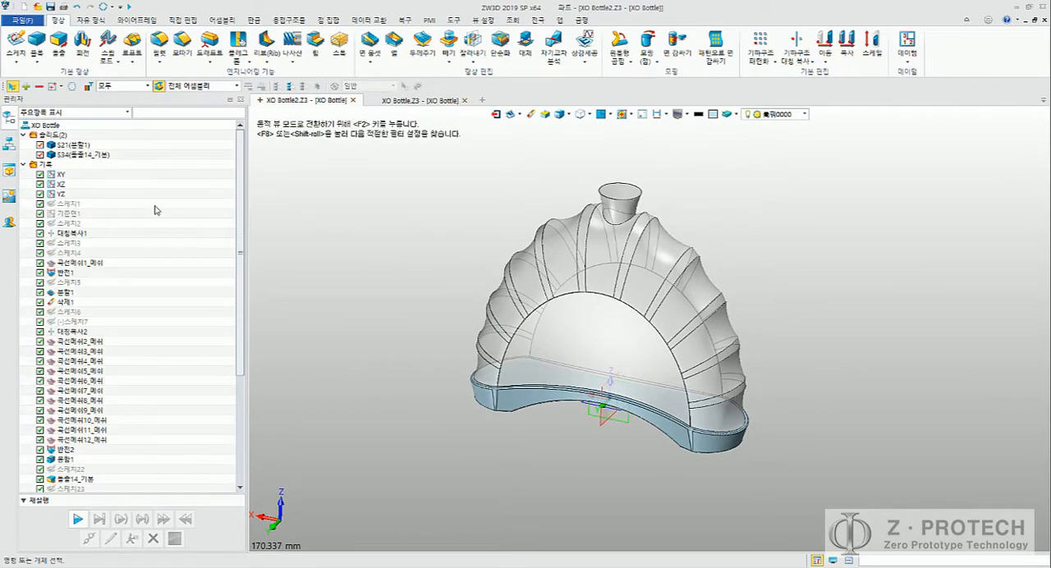
left_click(81, 146)
scroll(489, 213, "up", 6)
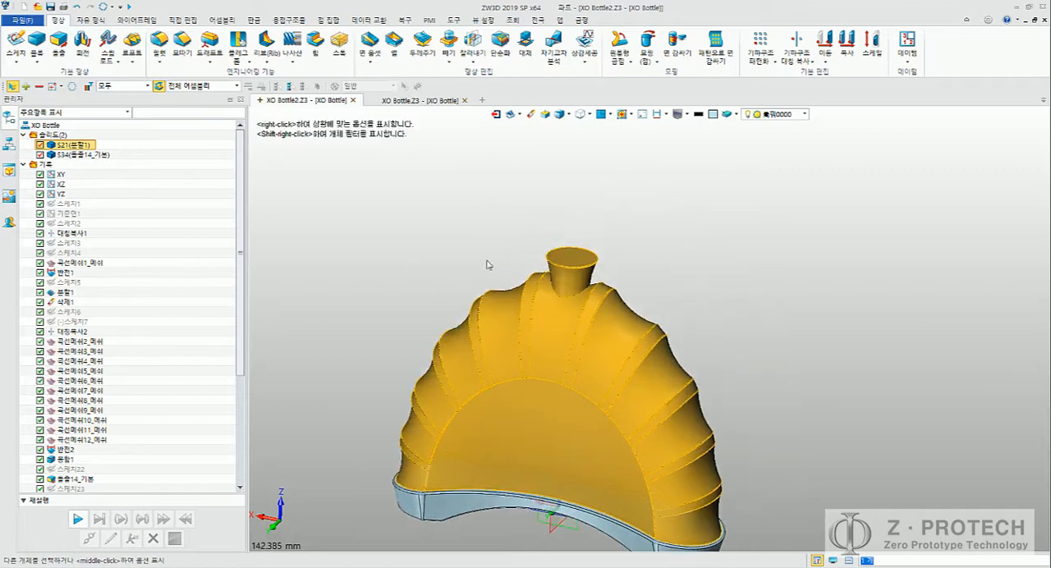
left_click(661, 296)
scroll(802, 243, "down", 6)
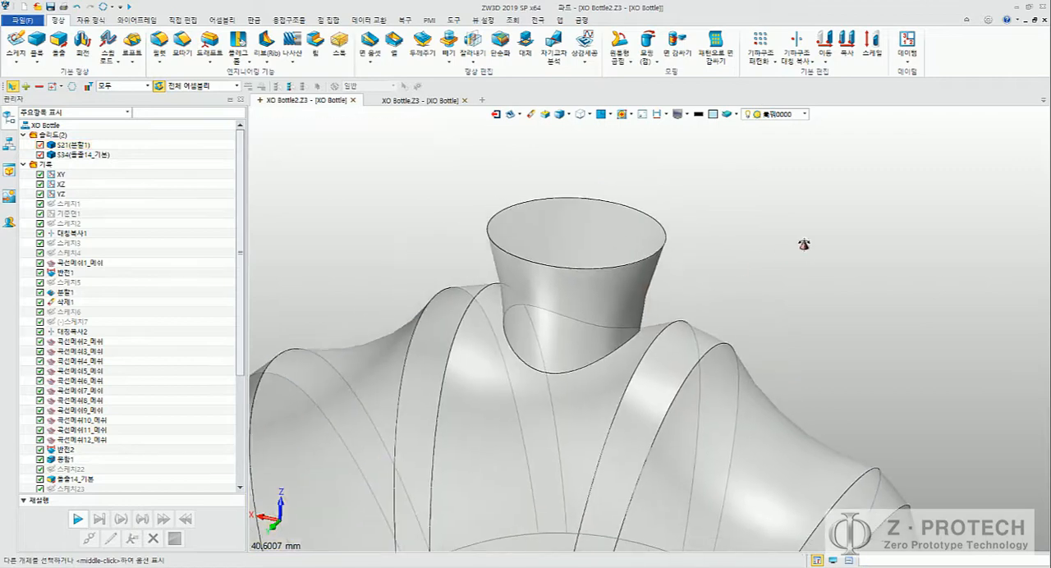
middle_click_drag(866, 263, 820, 237)
Step: Switch to the Word guide and go to the step 19 instructions
key("alt+Tab")
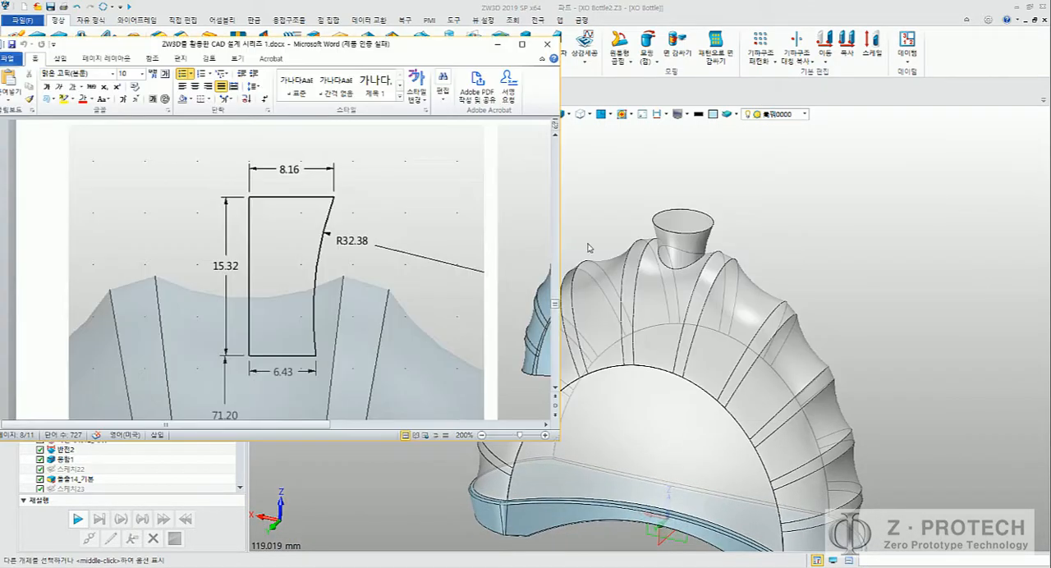
scroll(332, 261, "down", 4)
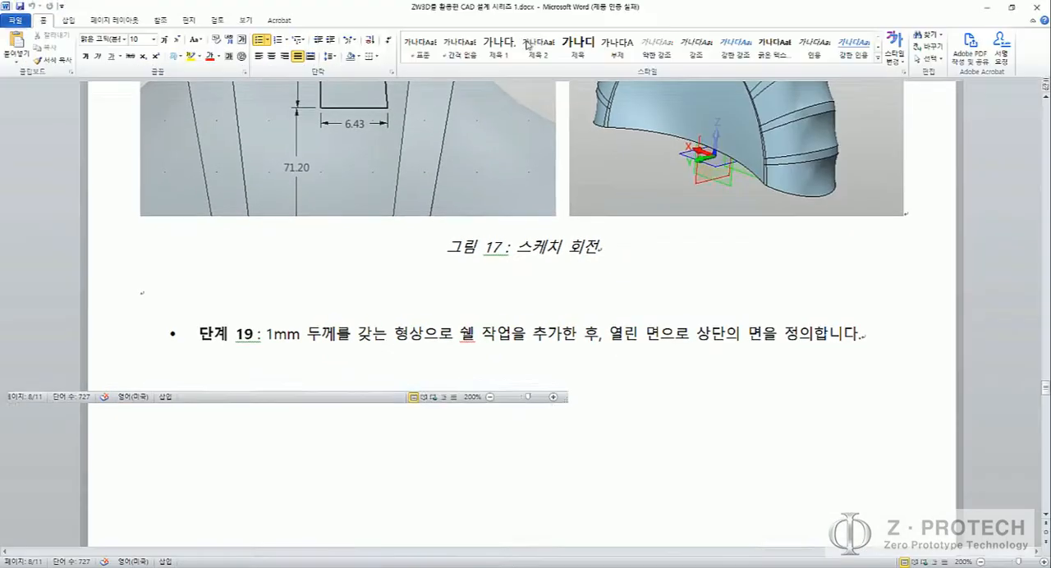
Step: Check step 18 in the guide, switch to ZW3D, and fillet the edge where the neck meets the ribbed body with a 1 mm radius
left_click(522, 43)
scroll(587, 178, "up", 5)
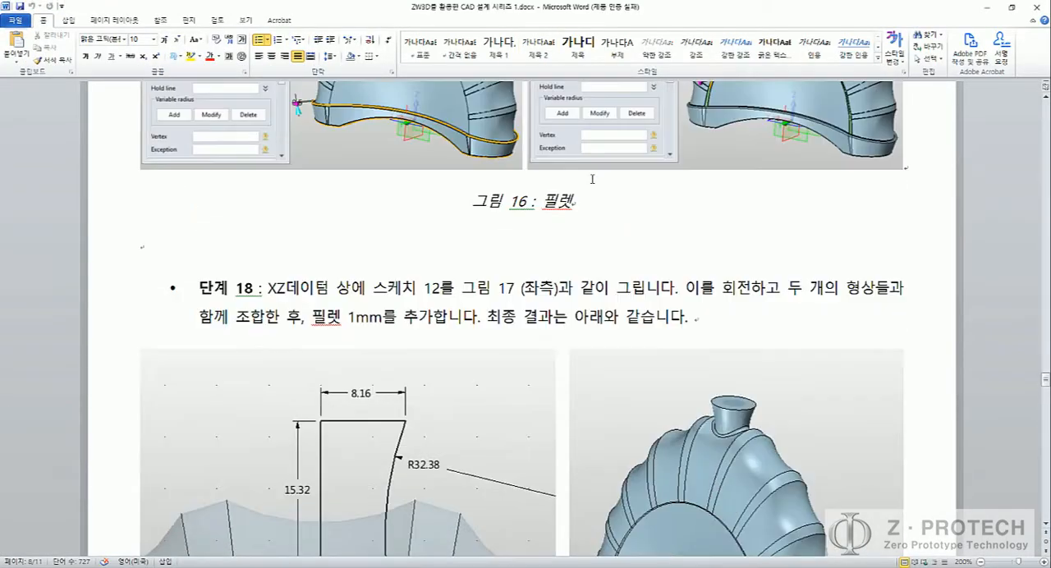
key("alt+Tab")
scroll(603, 216, "up", 2)
middle_click_drag(603, 216, 552, 222)
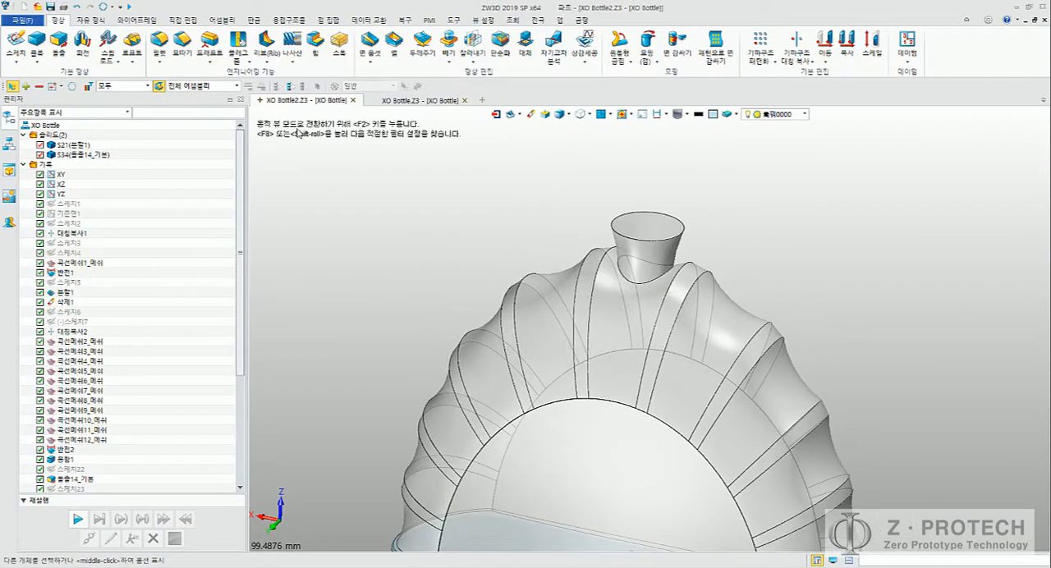
left_click(160, 41)
left_click(629, 278)
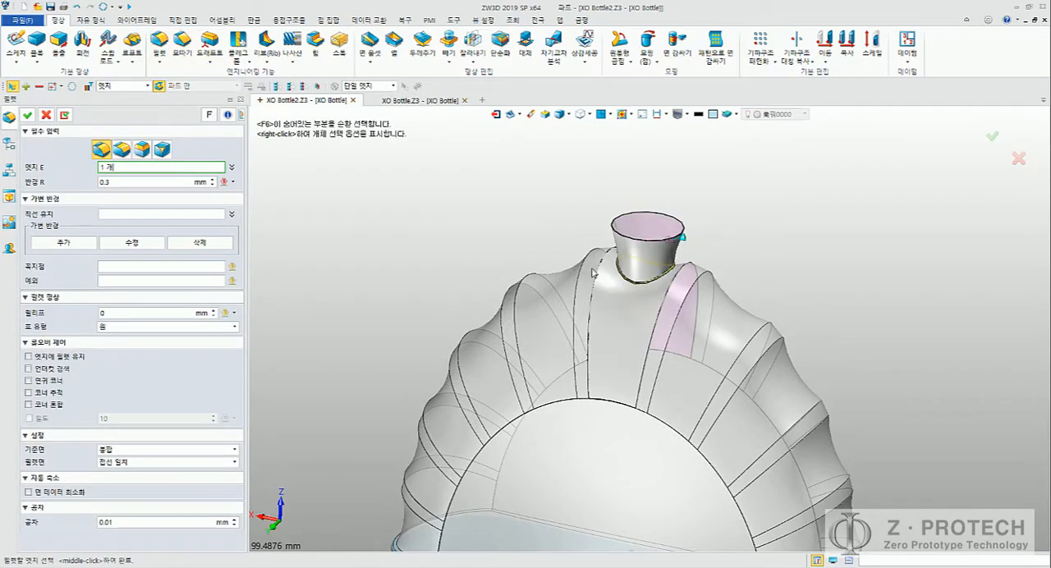
left_click_drag(163, 182, 57, 174)
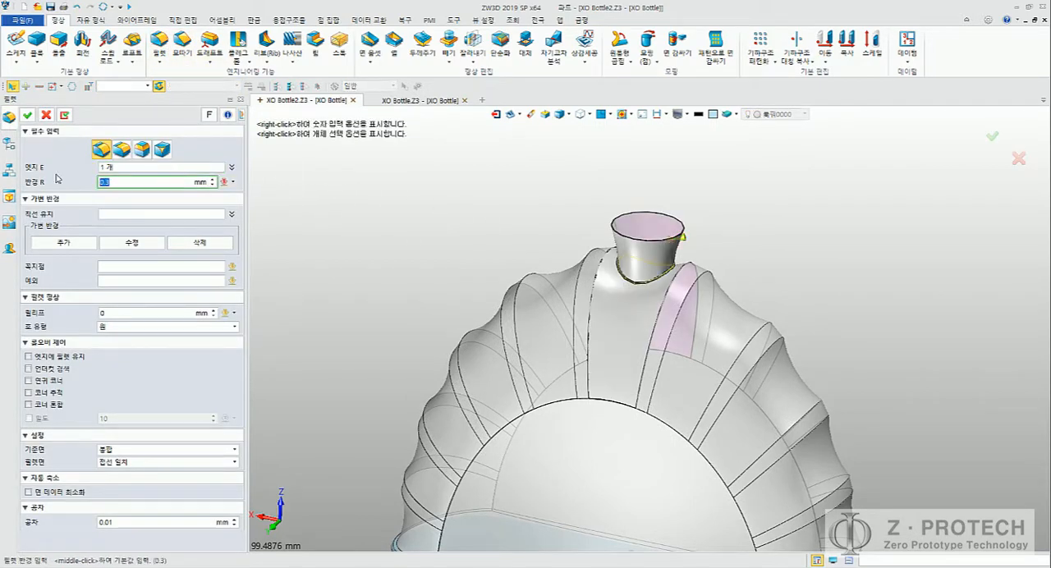
type("1")
key("Return")
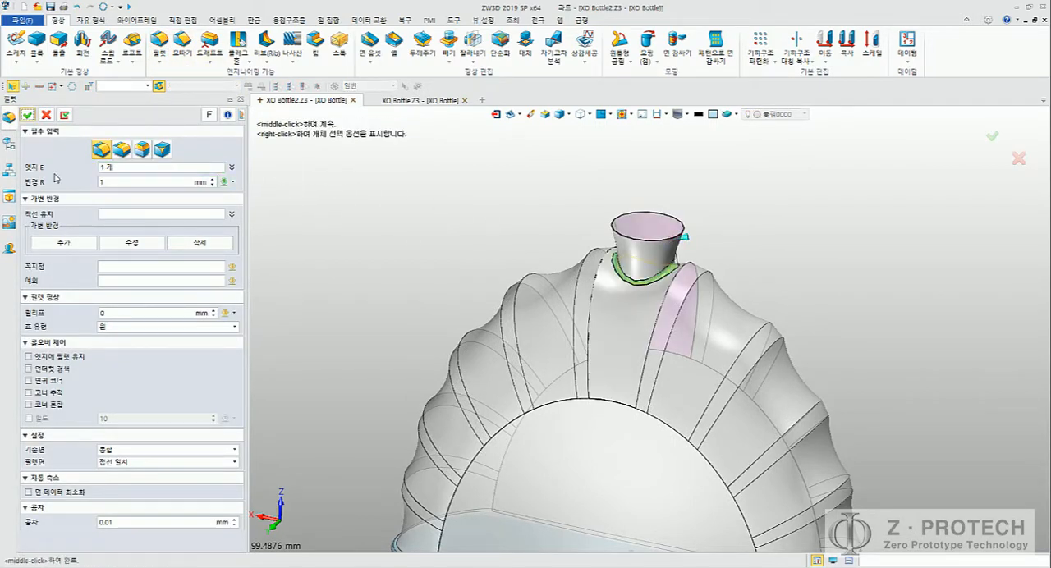
left_click(28, 115)
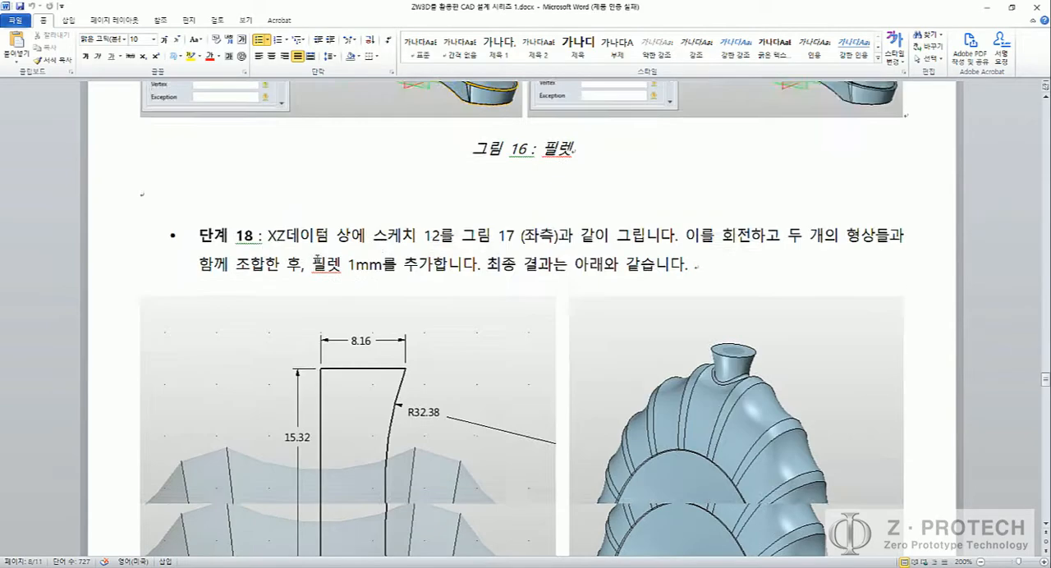
Step: Switch to the Word guide and examine step 19's shell thickness, open face instruction and figure 18
scroll(317, 260, "down", 10)
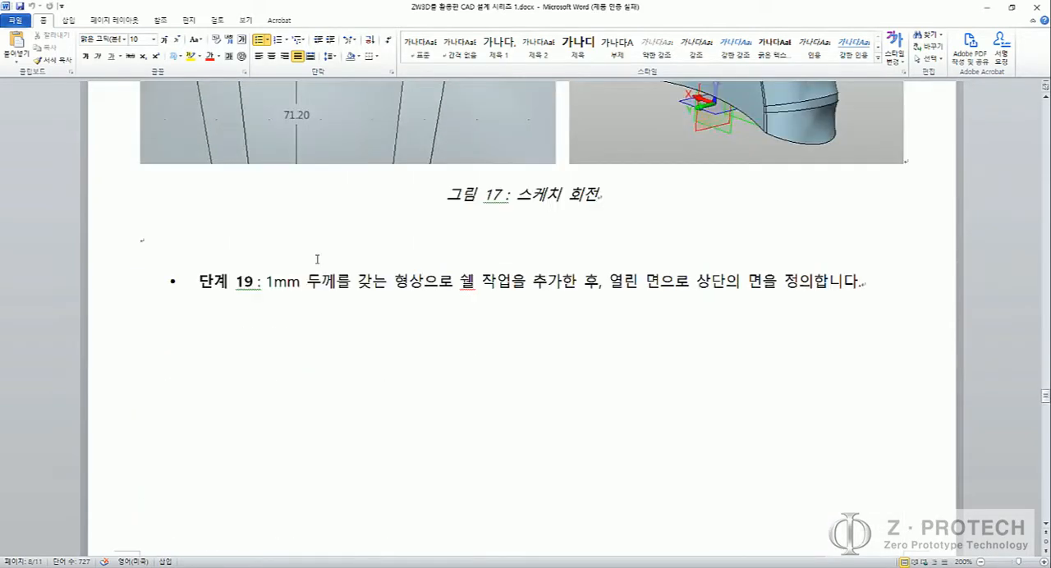
scroll(317, 260, "down", 10)
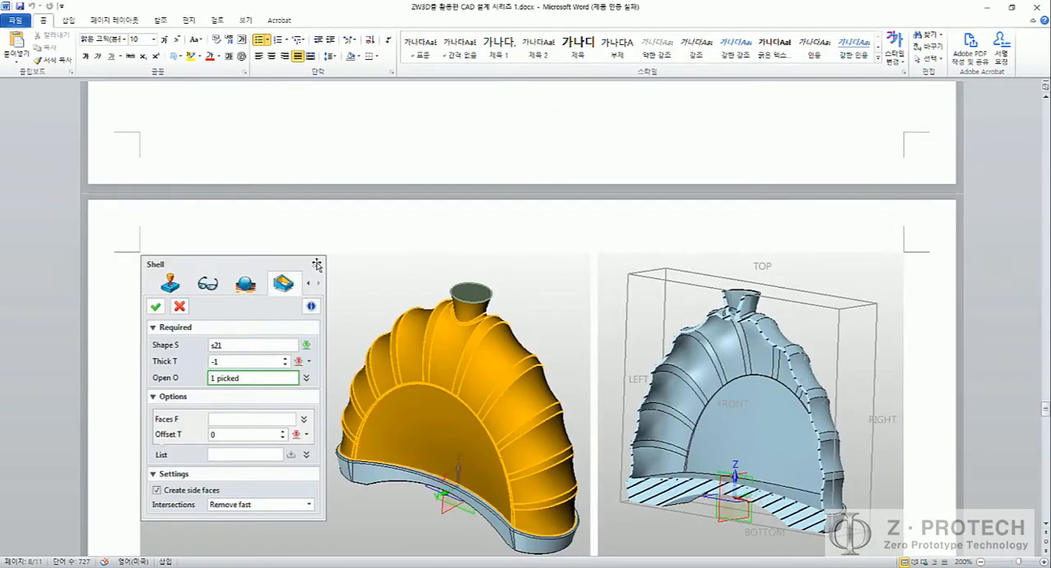
scroll(328, 271, "up", 6)
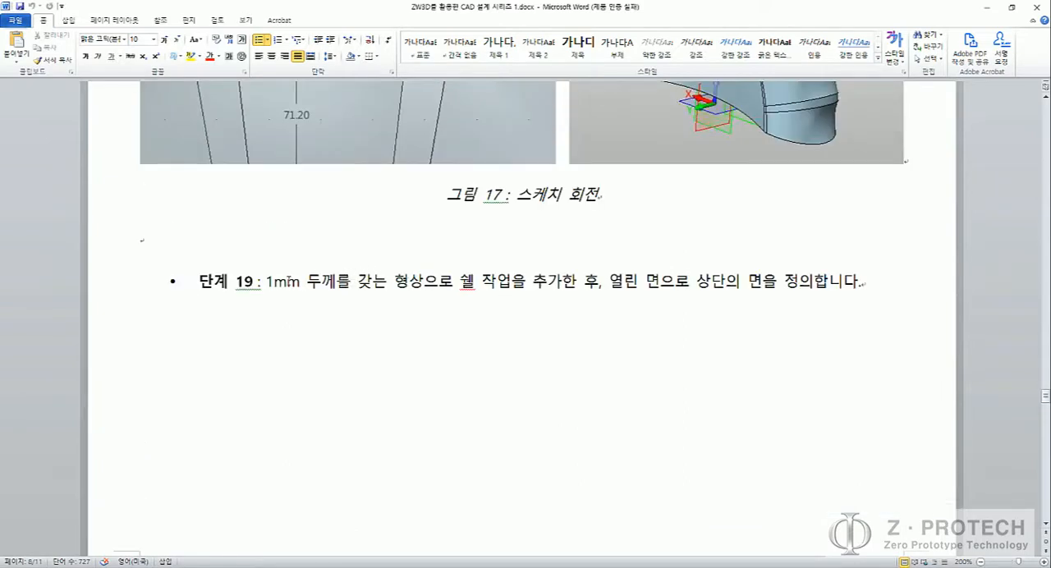
left_click_drag(267, 281, 300, 282)
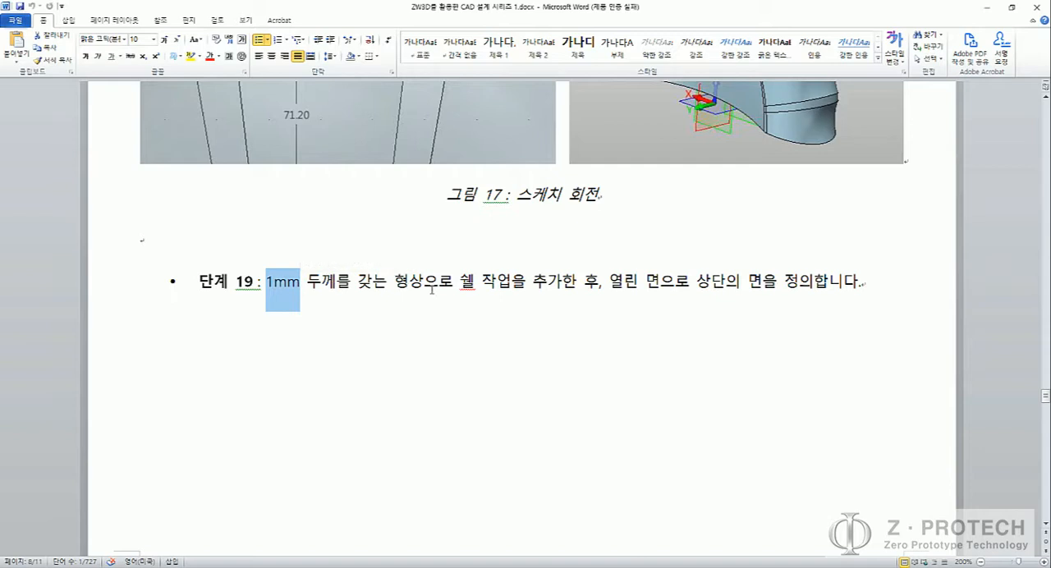
left_click_drag(459, 280, 475, 281)
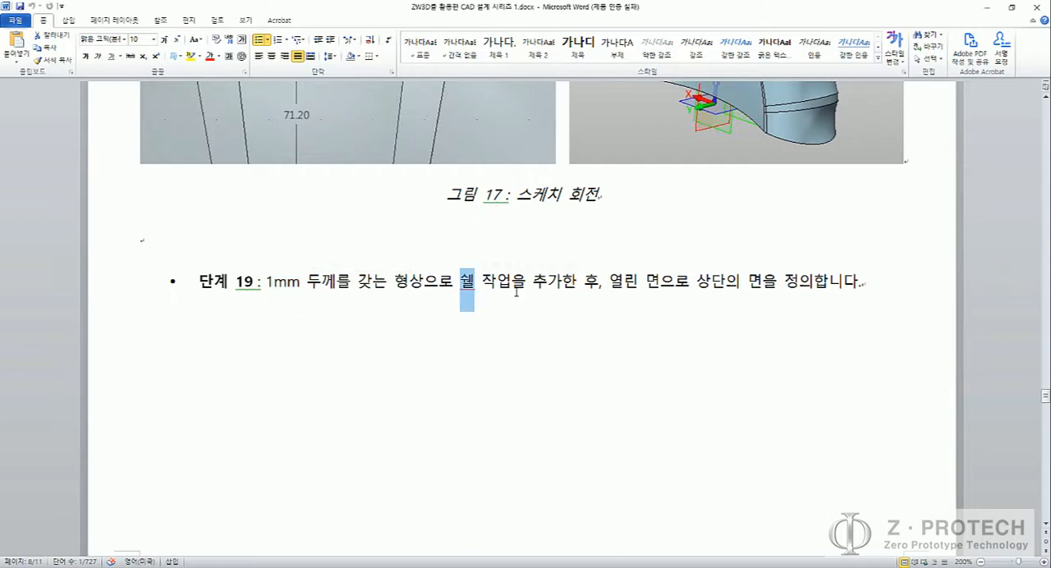
left_click_drag(609, 281, 662, 284)
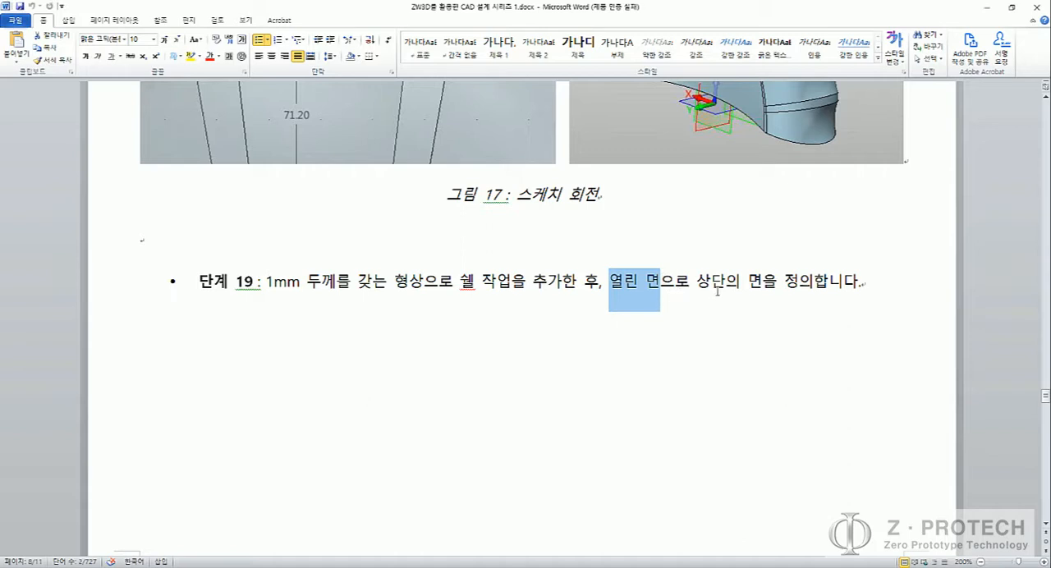
scroll(718, 295, "down", 6)
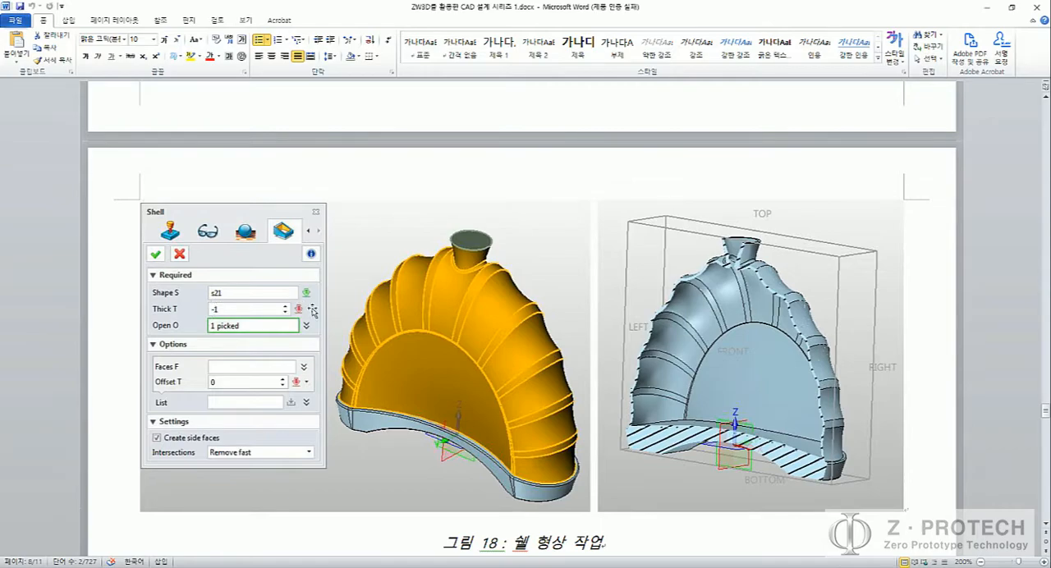
Step: Compare the bottle model in ZW3D with the guide's figure 18 shell example and look ahead to step 20
key("alt+Tab")
middle_click_drag(360, 293, 370, 252)
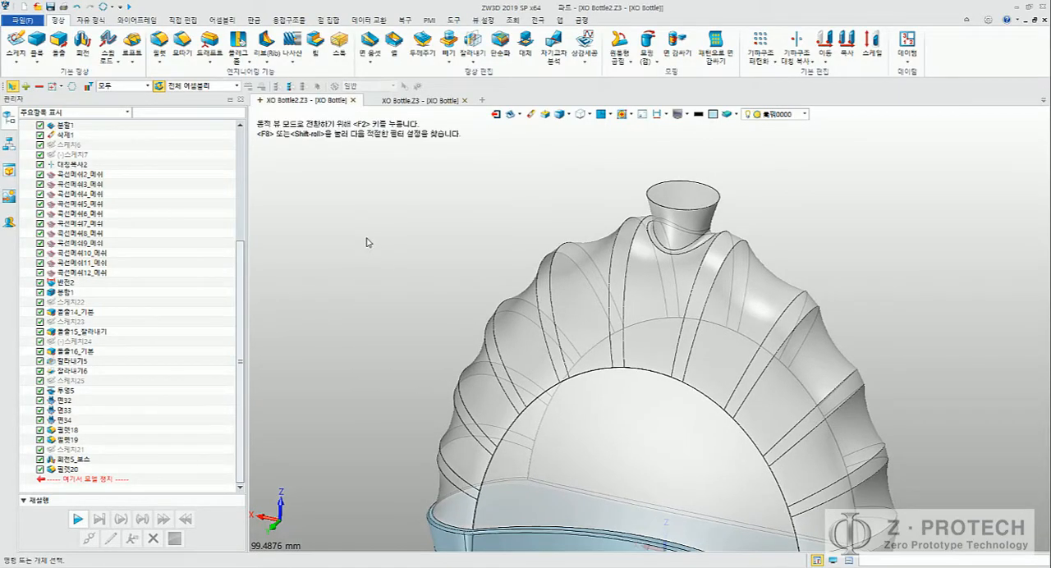
middle_click_drag(396, 318, 340, 218)
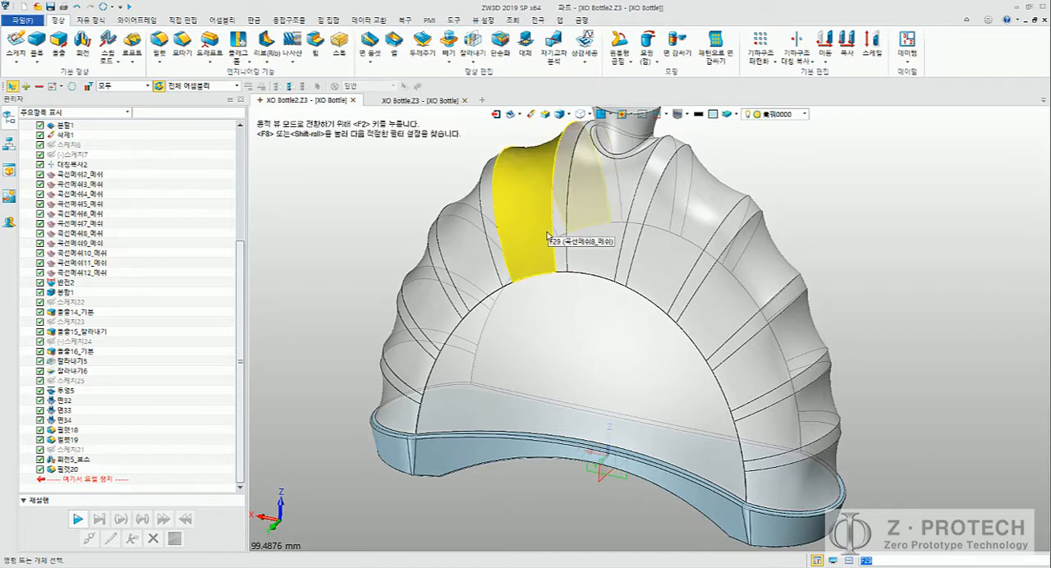
key("alt+Tab")
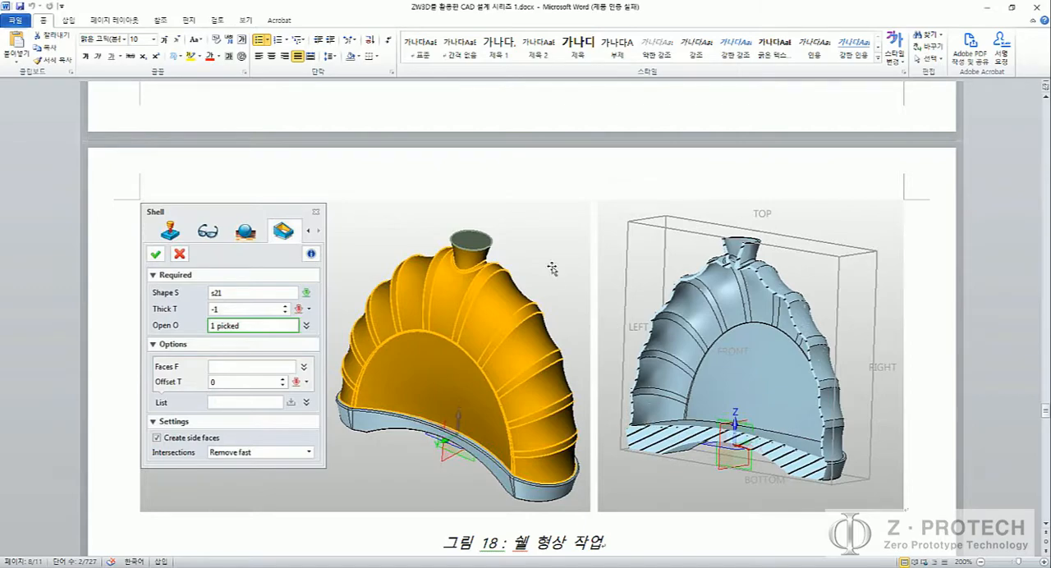
key("alt+Tab")
scroll(369, 225, "up", 2)
scroll(349, 226, "up", 1)
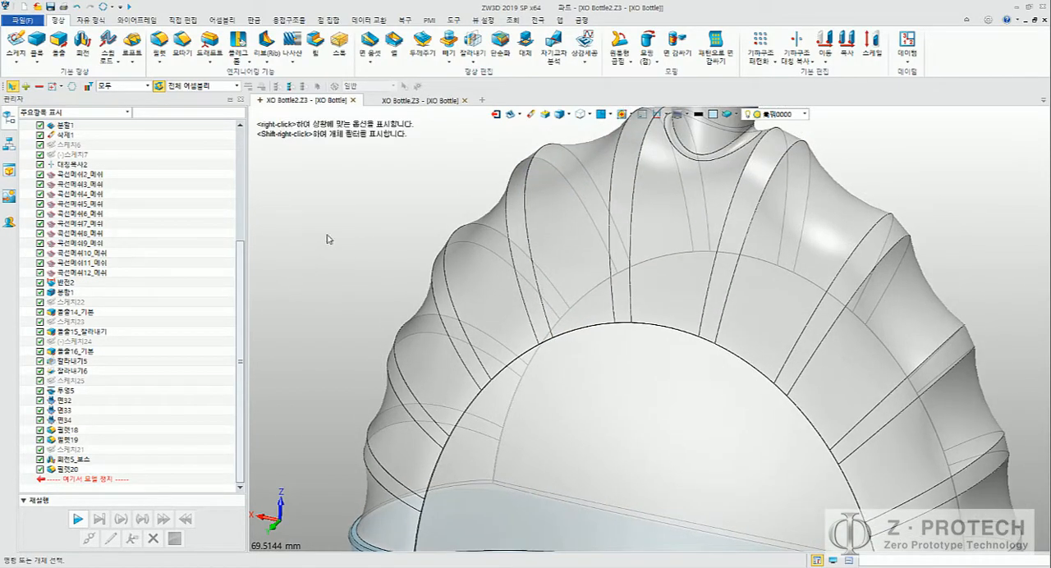
key("alt+Tab")
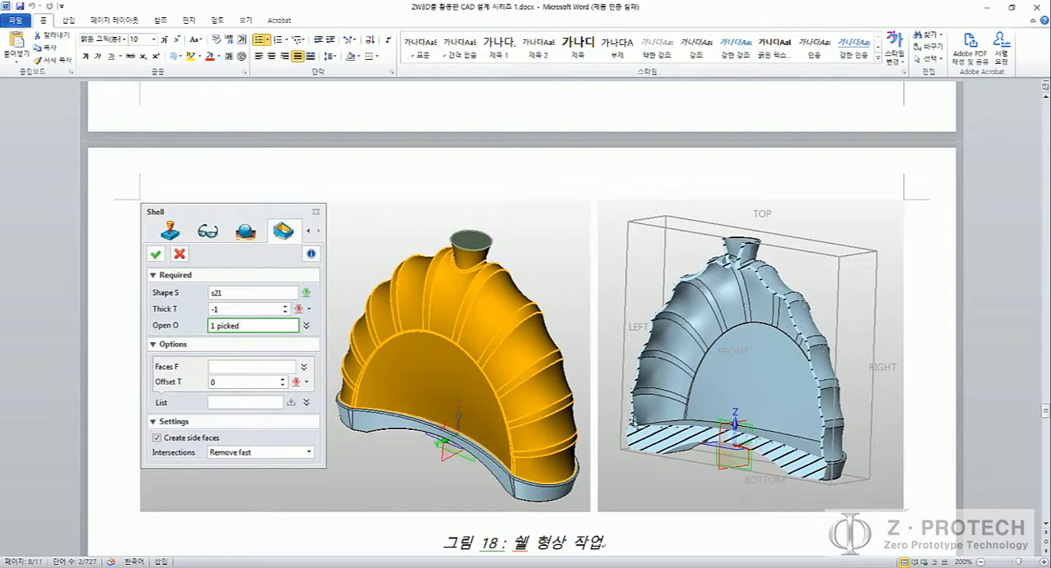
scroll(646, 379, "up", 3)
scroll(646, 379, "down", 6)
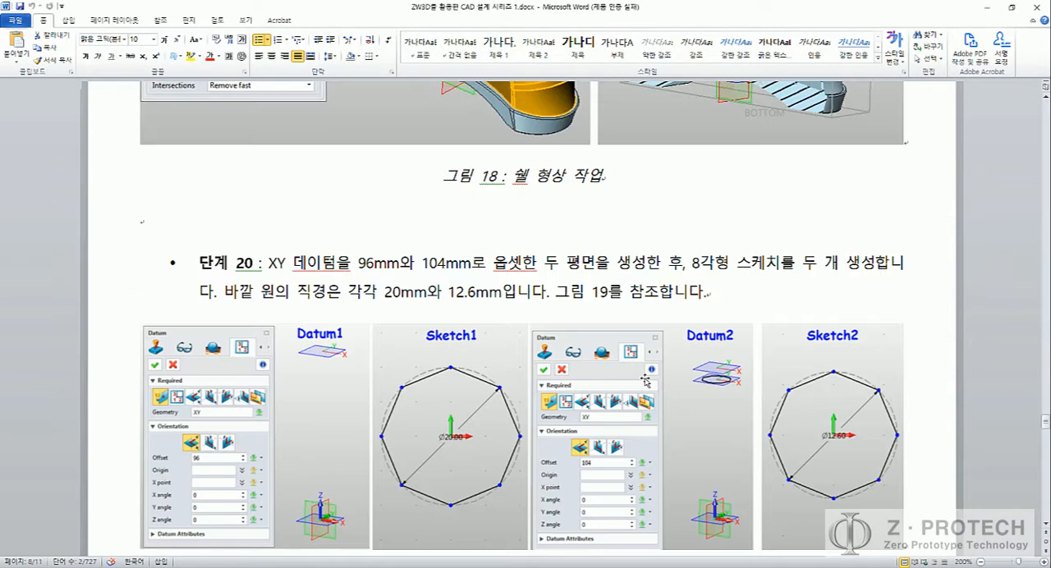
scroll(645, 379, "up", 2)
scroll(646, 380, "up", 1)
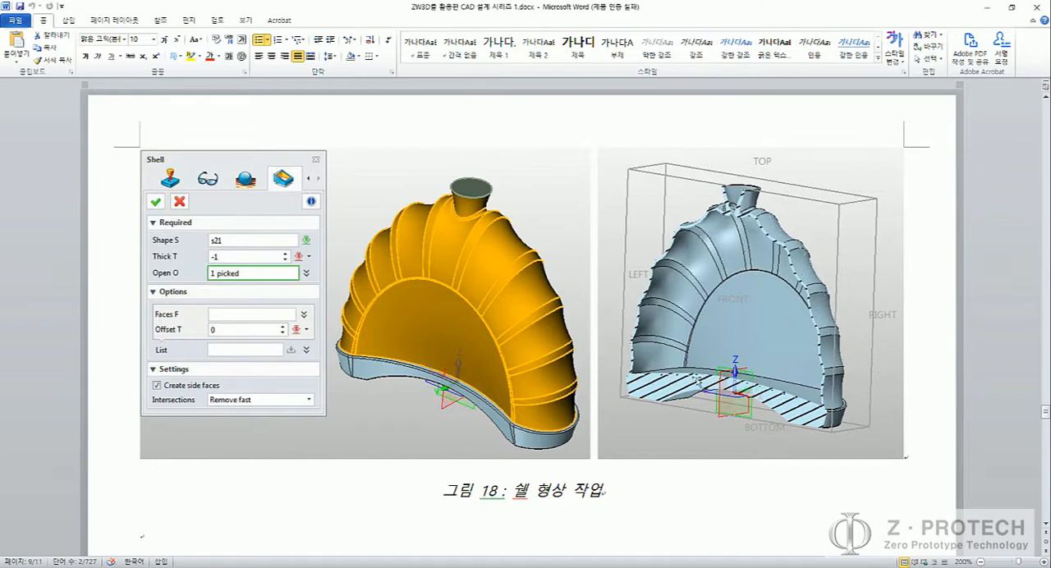
Step: Switch to ZW3D and try to shell body S21 with a thickness of -1 mm, using the neck's top face as the open face
key("alt+Tab")
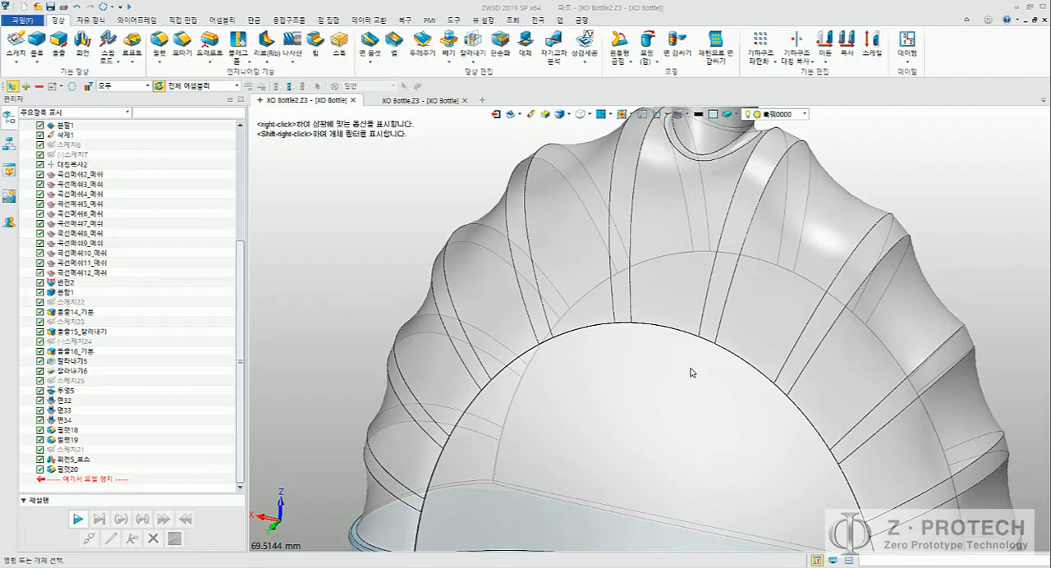
middle_click_drag(629, 324, 616, 285)
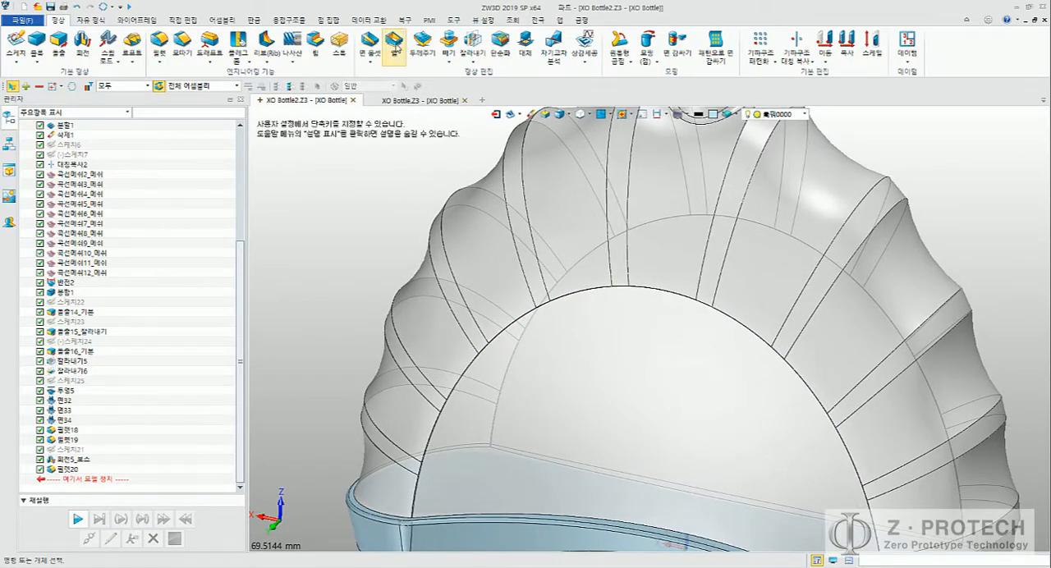
left_click(395, 45)
scroll(378, 243, "down", 3)
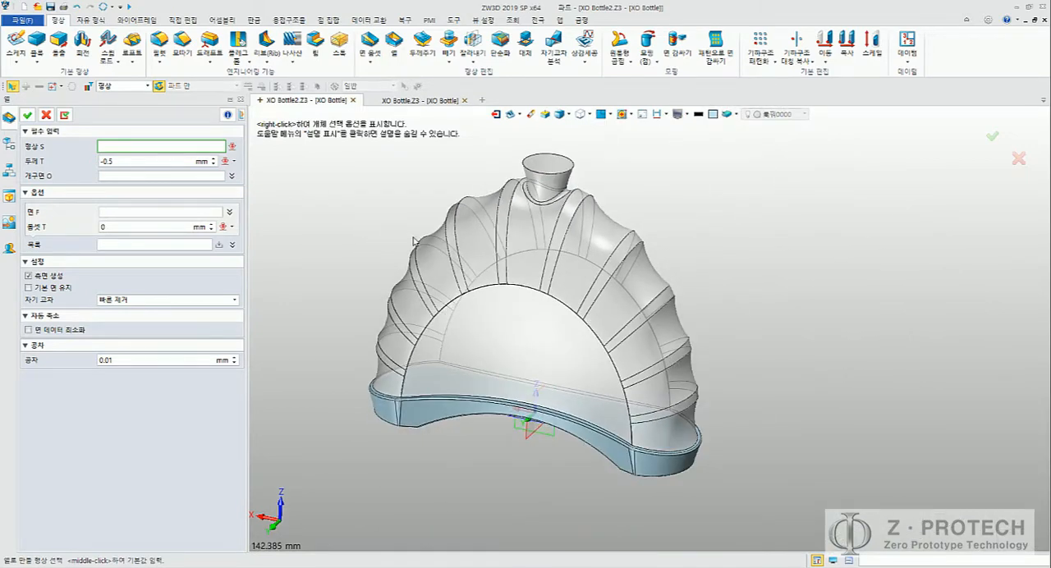
left_click(143, 161)
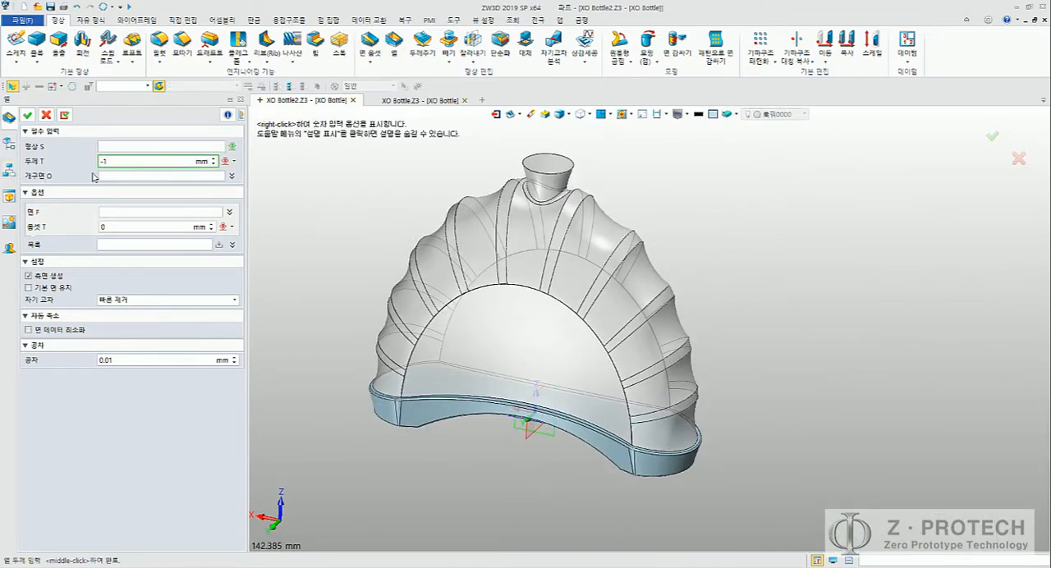
left_click(182, 146)
left_click(570, 261)
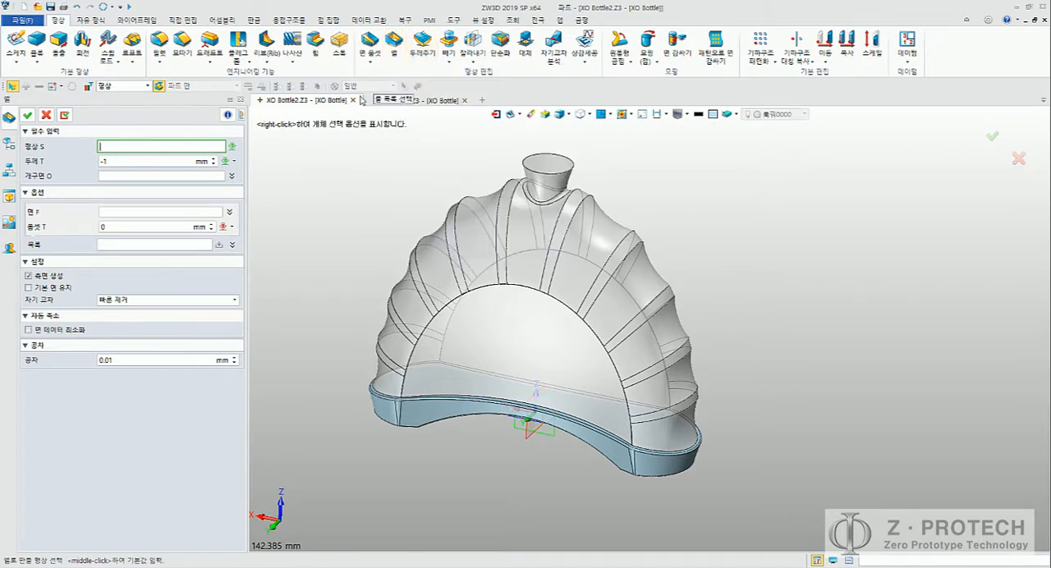
left_click(513, 238)
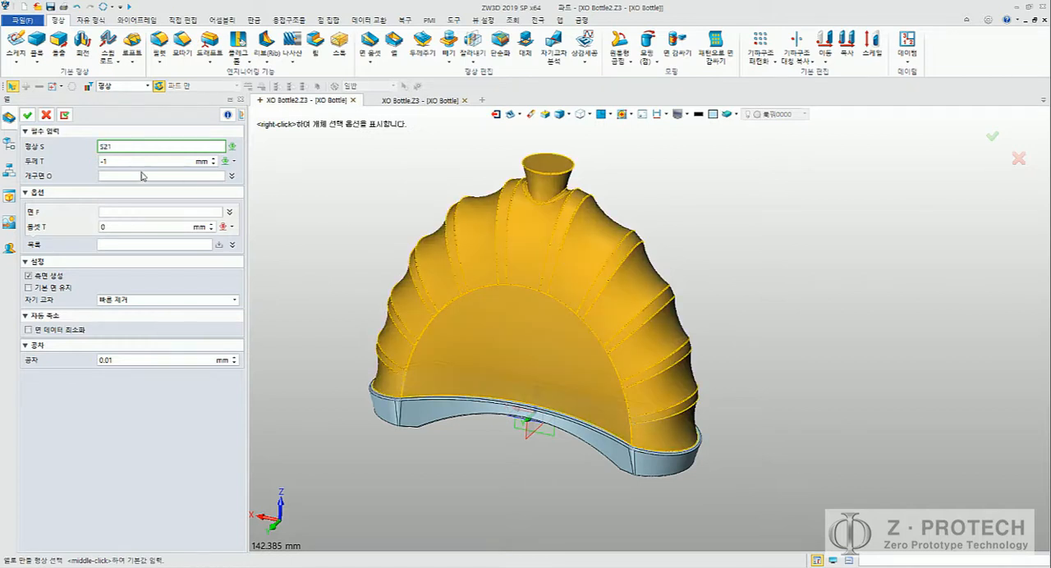
left_click(125, 176)
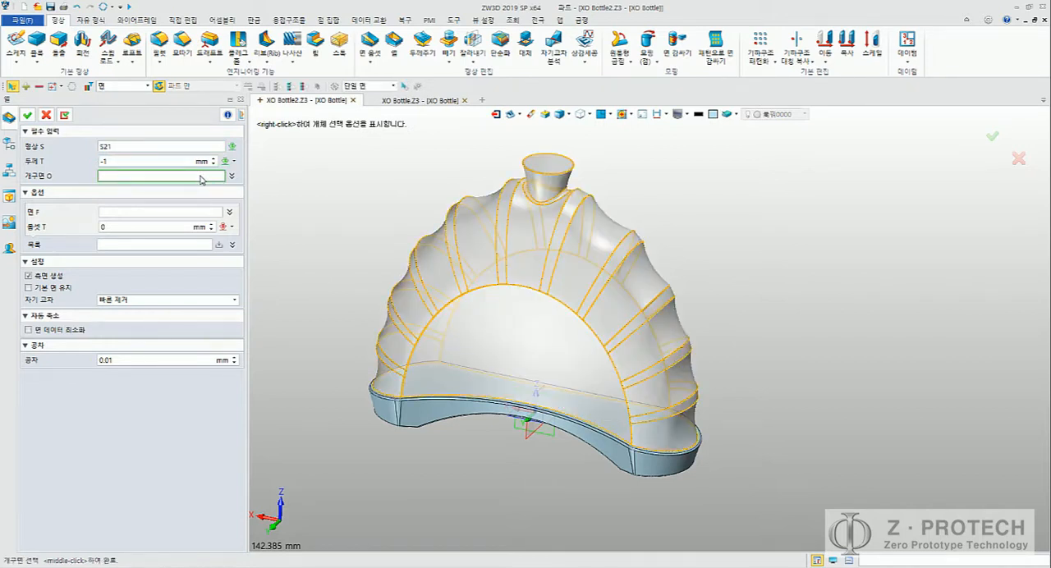
left_click(541, 167)
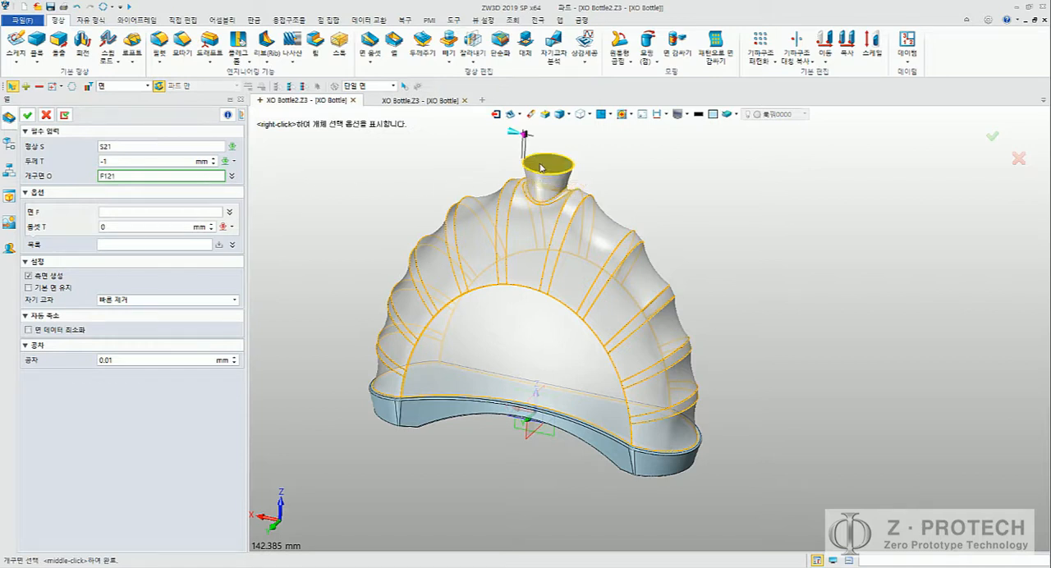
middle_click(355, 204)
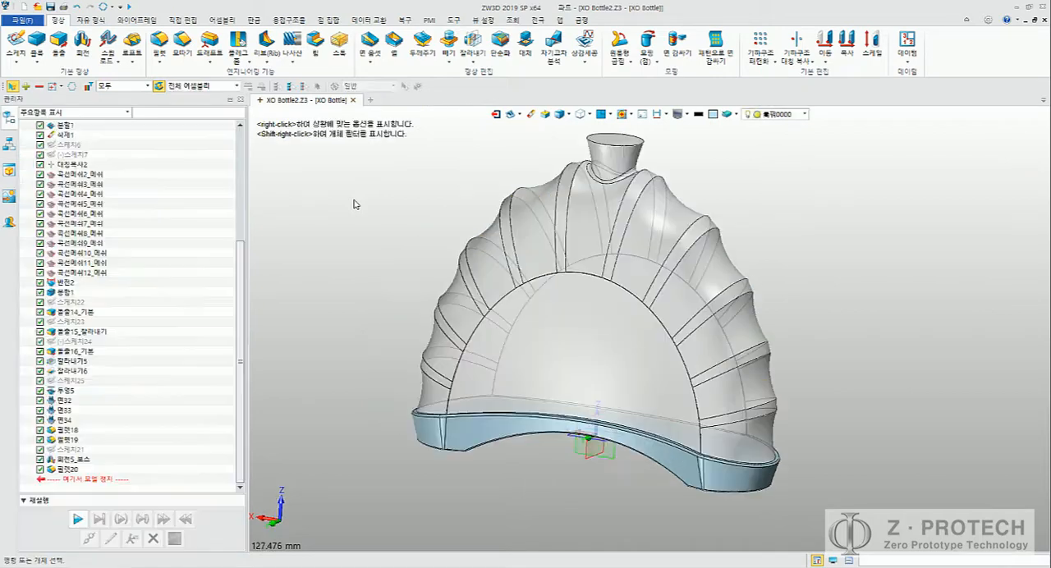
scroll(358, 202, "up", 1)
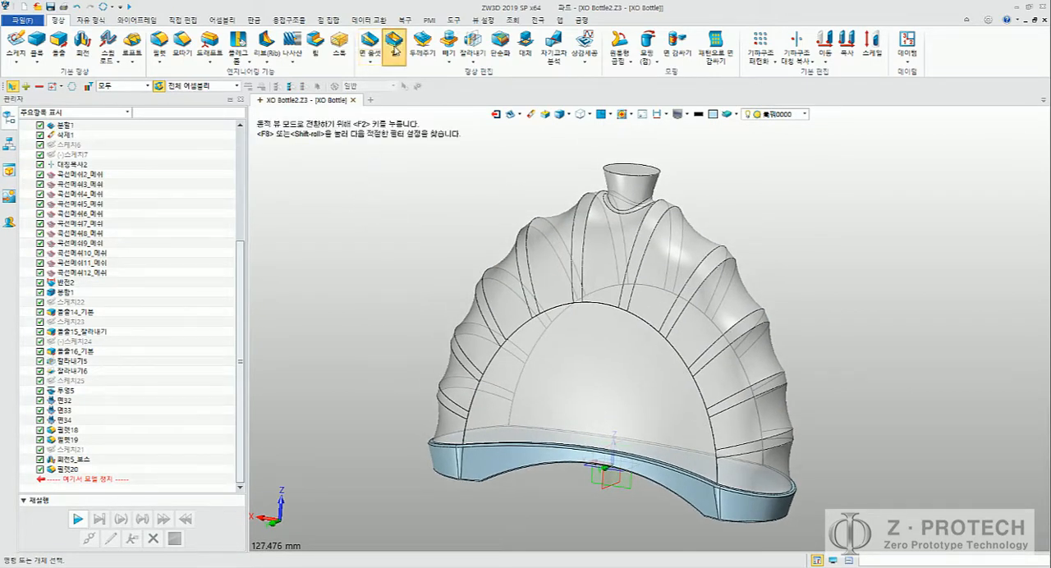
left_click(394, 42)
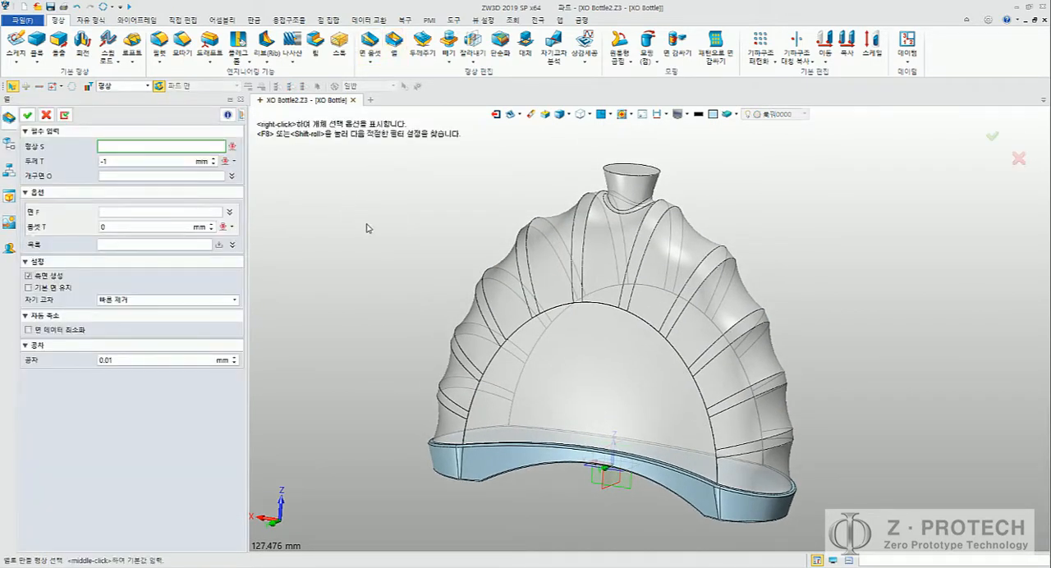
key("Escape")
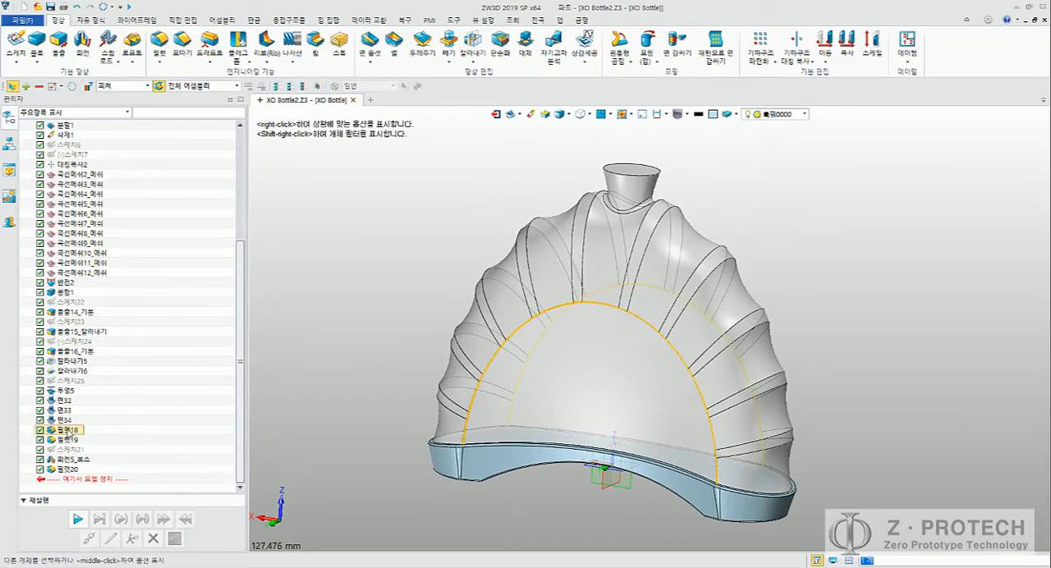
Step: Highlight fillet 필렛18 in the model history and examine the arch edge where the ribs meet the front face
left_click(74, 430)
middle_click_drag(327, 341, 322, 335)
scroll(575, 329, "up", 10)
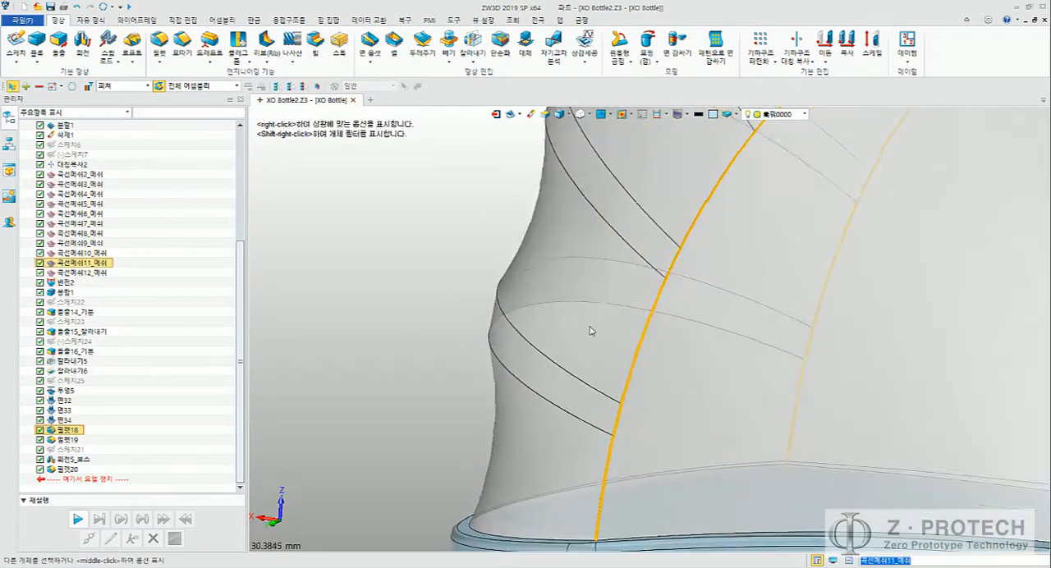
left_click(626, 356)
scroll(626, 356, "up", 3)
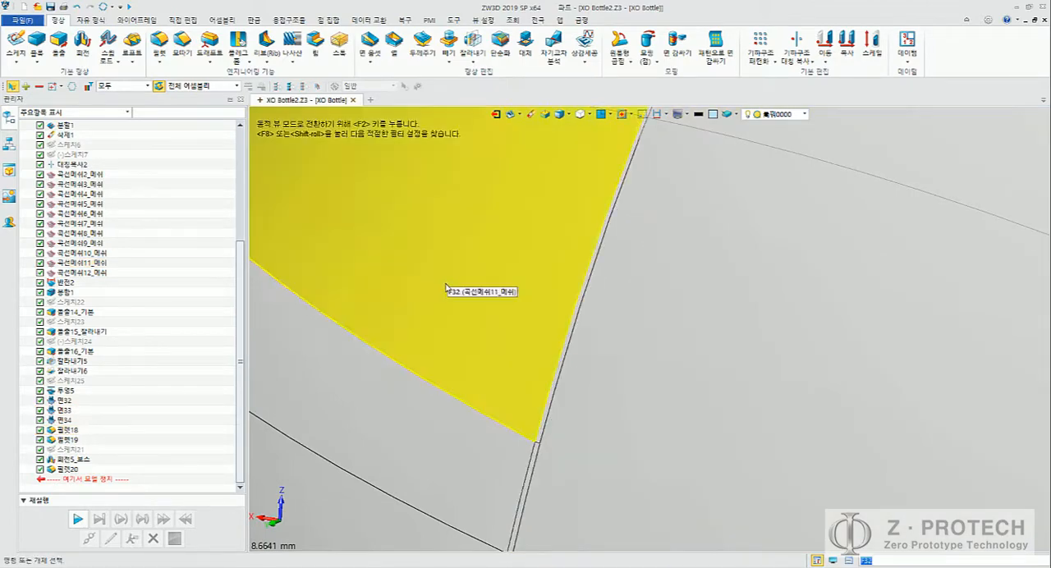
Step: Switch to the Word guide and review the shell settings in figure 18
key("alt+Tab")
scroll(504, 256, "down", 20)
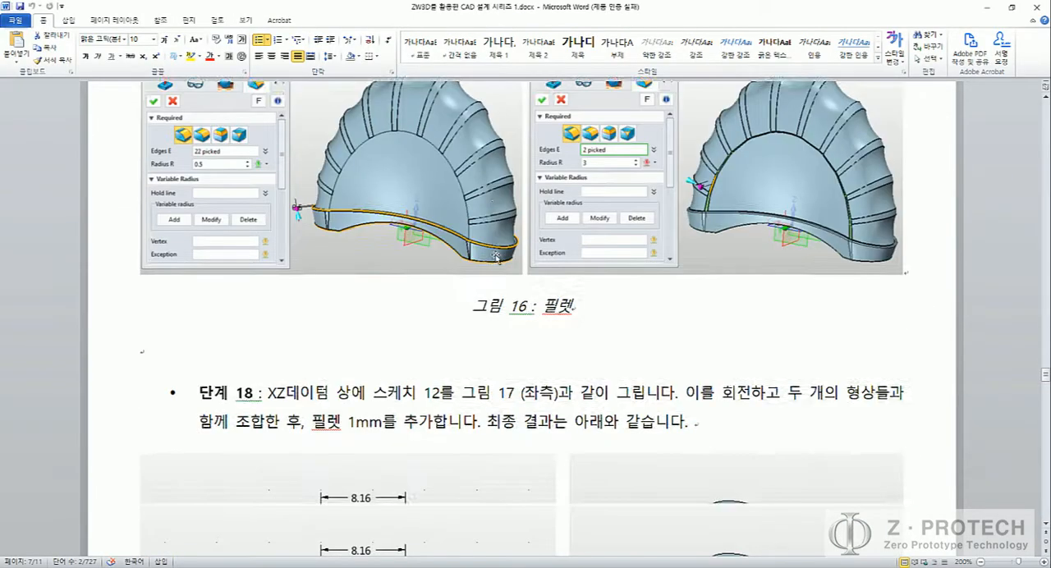
scroll(503, 256, "down", 6)
scroll(504, 256, "up", 3)
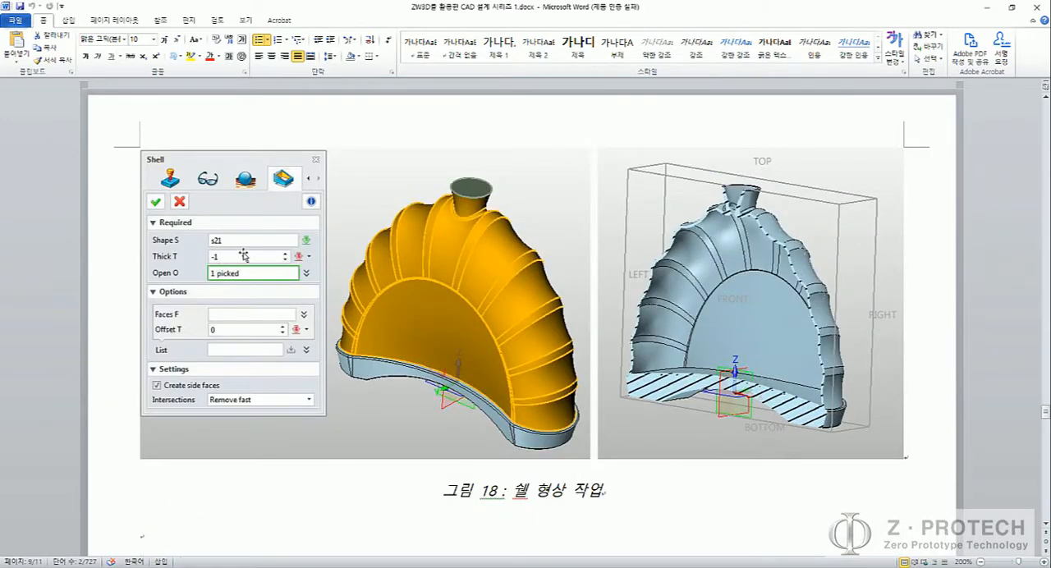
Step: Open the Paint app (그림판) with a blank canvas
key("super")
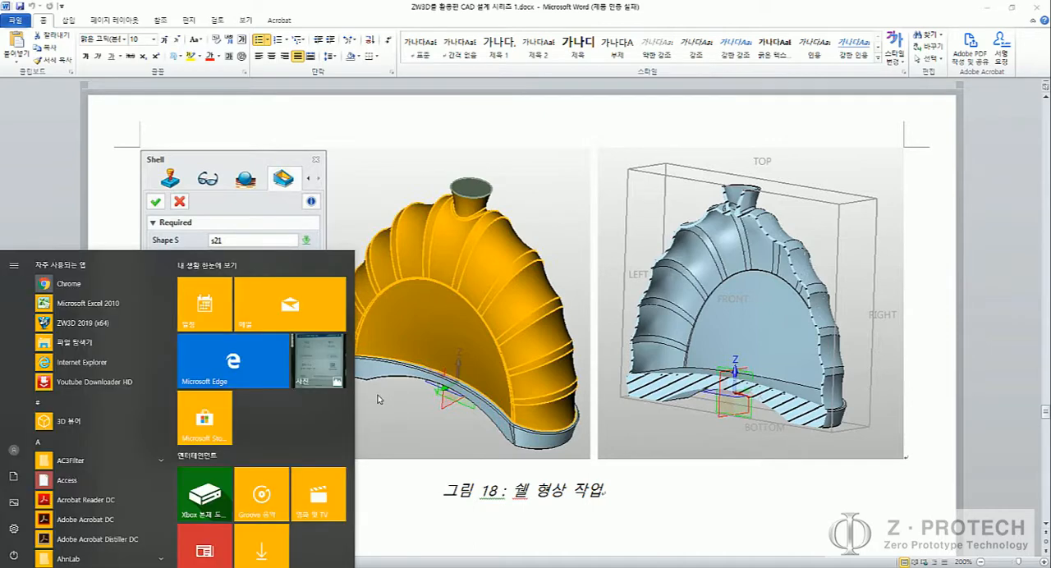
type("그림판")
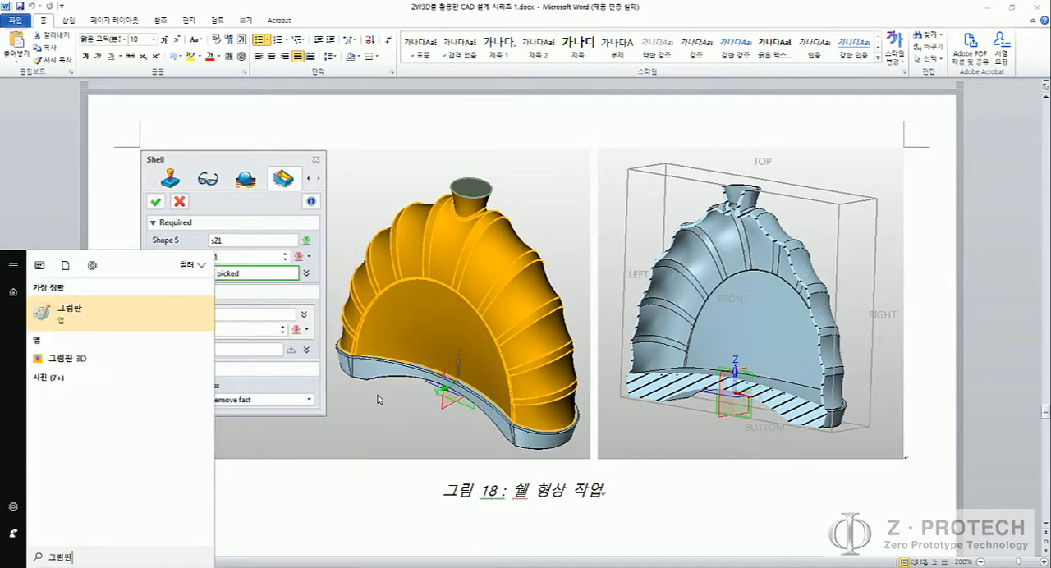
key("Return")
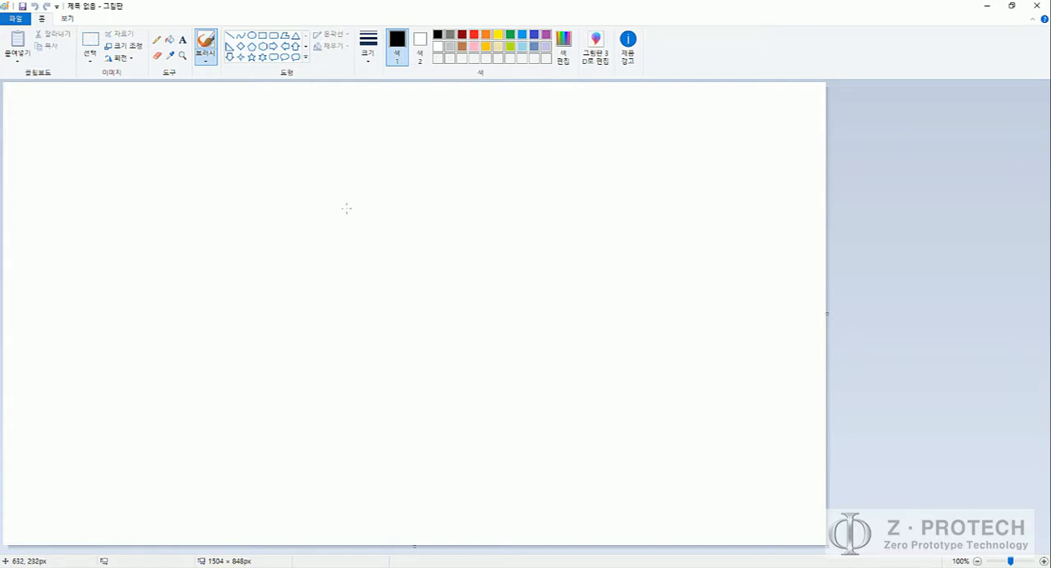
mouse_move(289, 173)
left_mouse_down()
mouse_move(306, 321)
mouse_move(546, 404)
left_mouse_up()
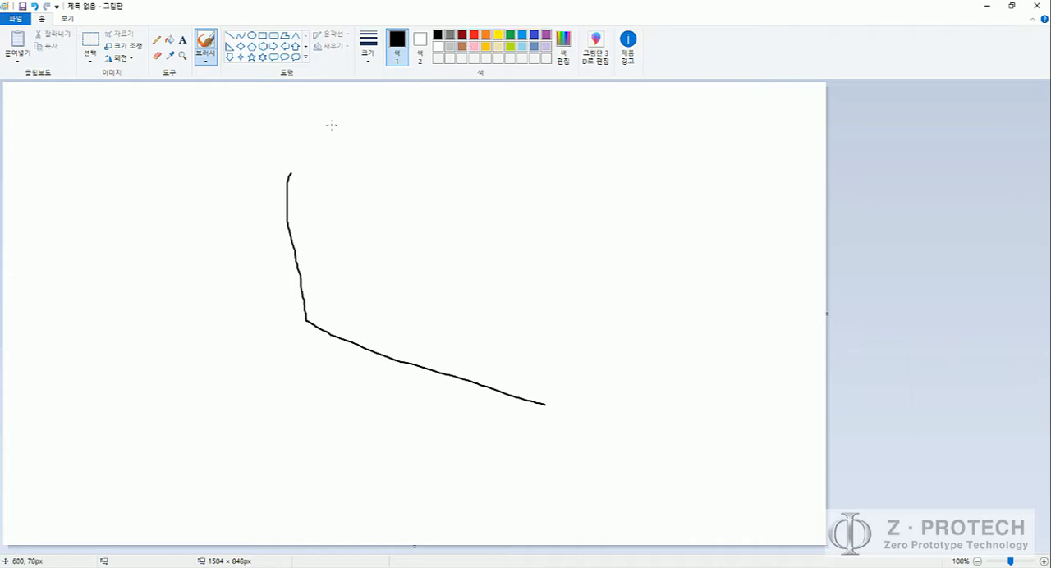
left_click_drag(315, 165, 329, 259)
key("ctrl+z")
left_click_drag(301, 297, 323, 329)
key("ctrl+z")
left_click(475, 35)
left_click_drag(303, 298, 327, 338)
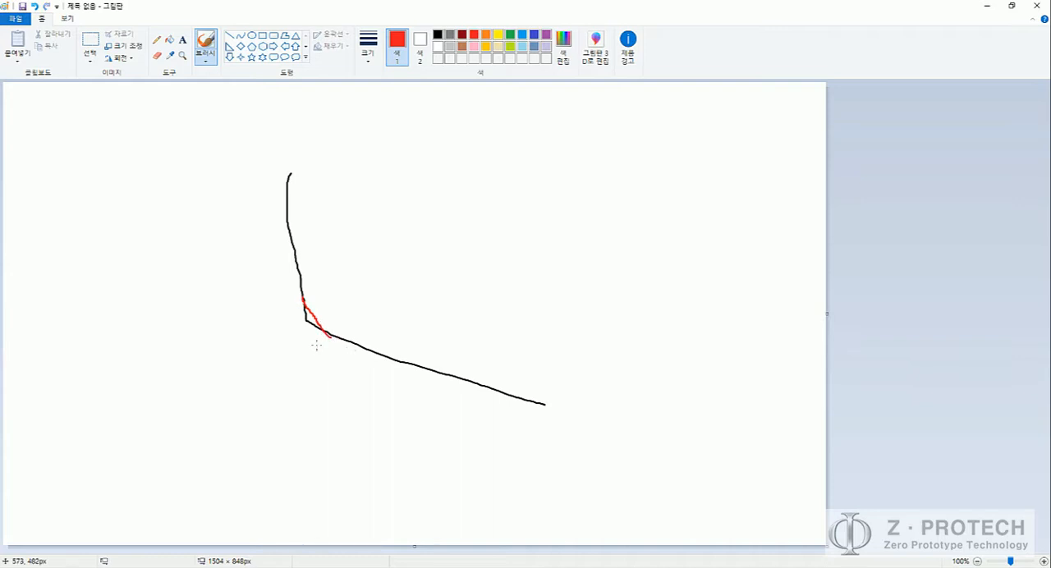
left_click_drag(289, 352, 295, 379)
key("ctrl+z")
key("ctrl+z")
key("ctrl+z")
key("ctrl+z")
Step: Draw a black L-shaped corner profile in the middle of the canvas
left_click(438, 34)
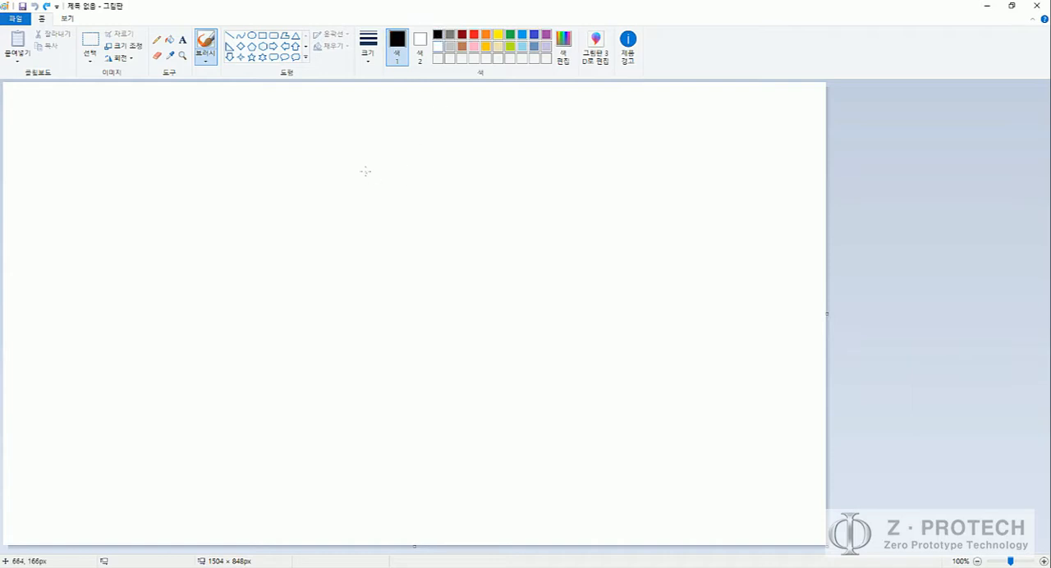
mouse_move(359, 148)
left_mouse_down()
mouse_move(375, 337)
mouse_move(625, 356)
left_mouse_up()
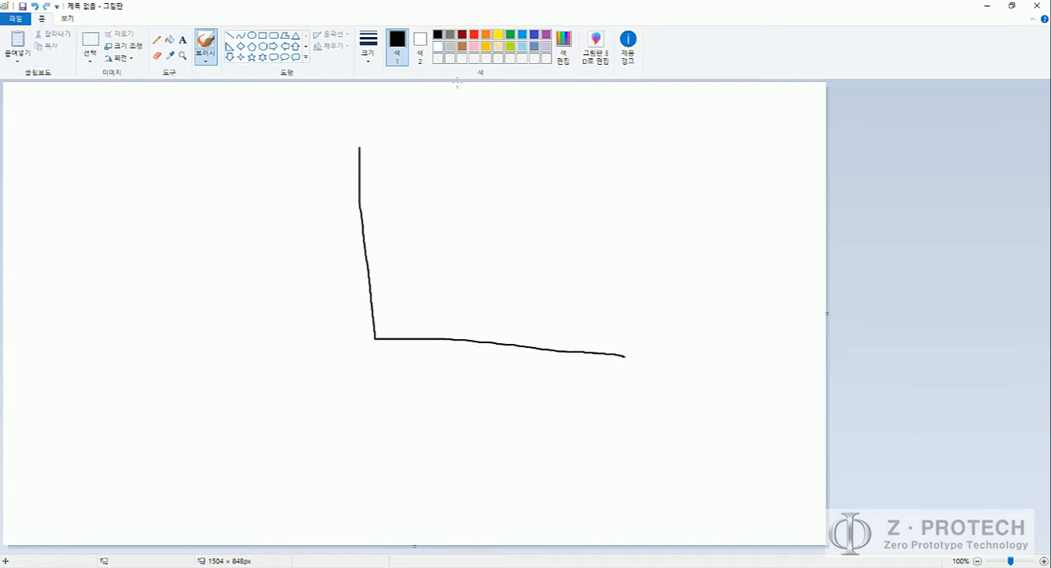
Step: Draw an orange large-radius fillet across the corner with a parallel offset curve and thickness arrow, and undo these orange strokes
left_click(486, 34)
mouse_move(359, 216)
left_mouse_down()
mouse_move(440, 323)
mouse_move(497, 345)
left_mouse_up()
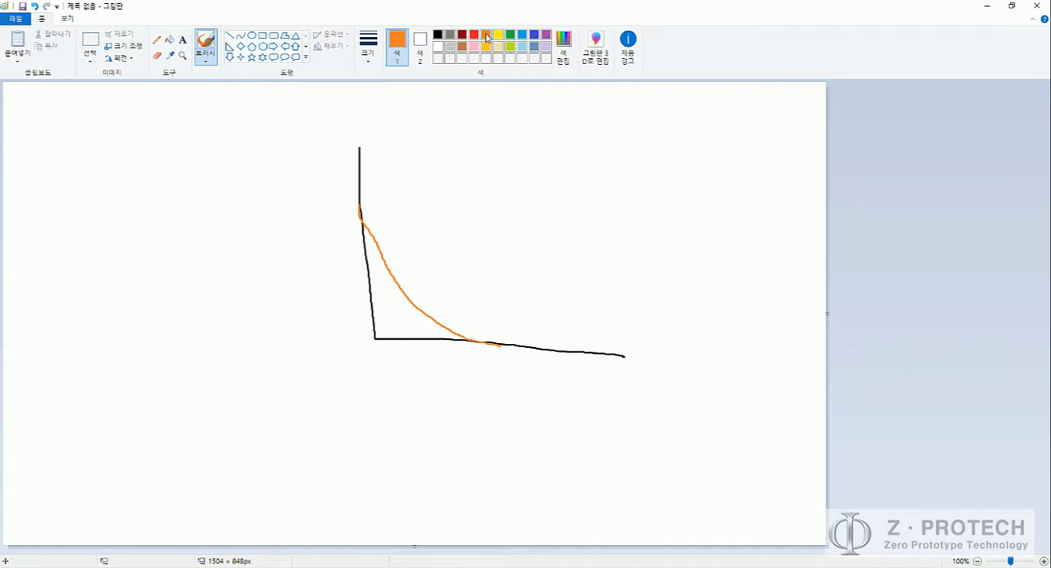
mouse_move(395, 130)
left_mouse_down()
mouse_move(400, 202)
mouse_move(445, 261)
mouse_move(534, 310)
mouse_move(629, 324)
left_mouse_up()
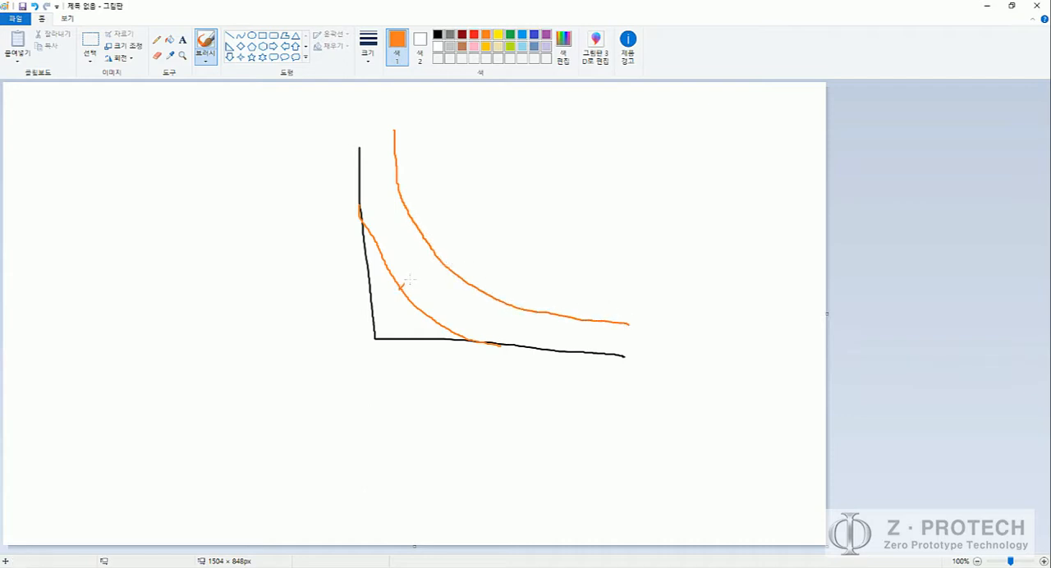
mouse_move(400, 287)
left_mouse_down()
mouse_move(444, 257)
mouse_move(428, 261)
left_mouse_up()
mouse_move(405, 279)
left_mouse_down()
mouse_move(441, 259)
mouse_move(433, 273)
left_mouse_up()
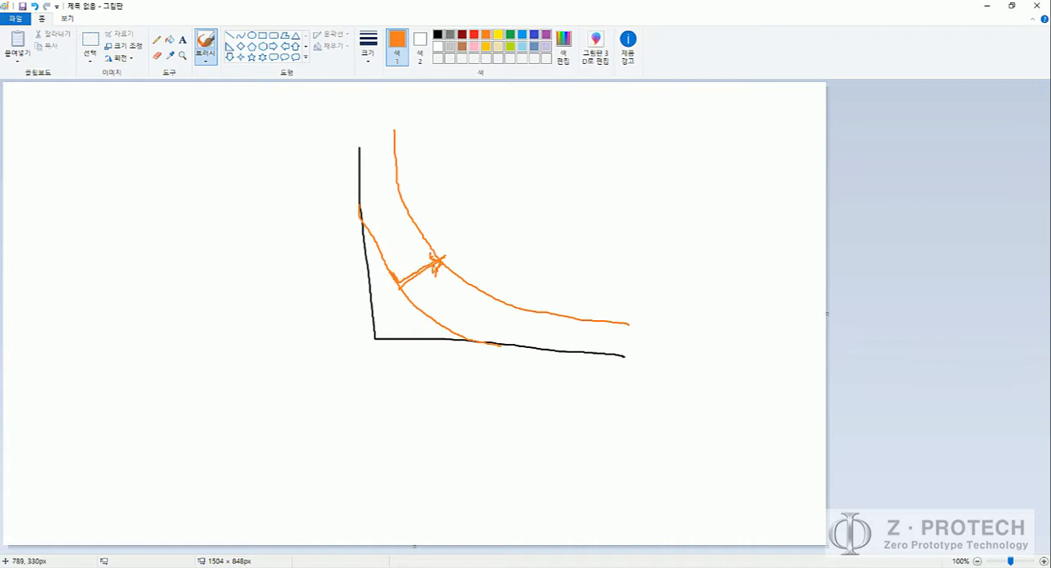
key("ctrl+z")
key("ctrl+z")
key("ctrl+z")
key("ctrl+z")
key("ctrl+z")
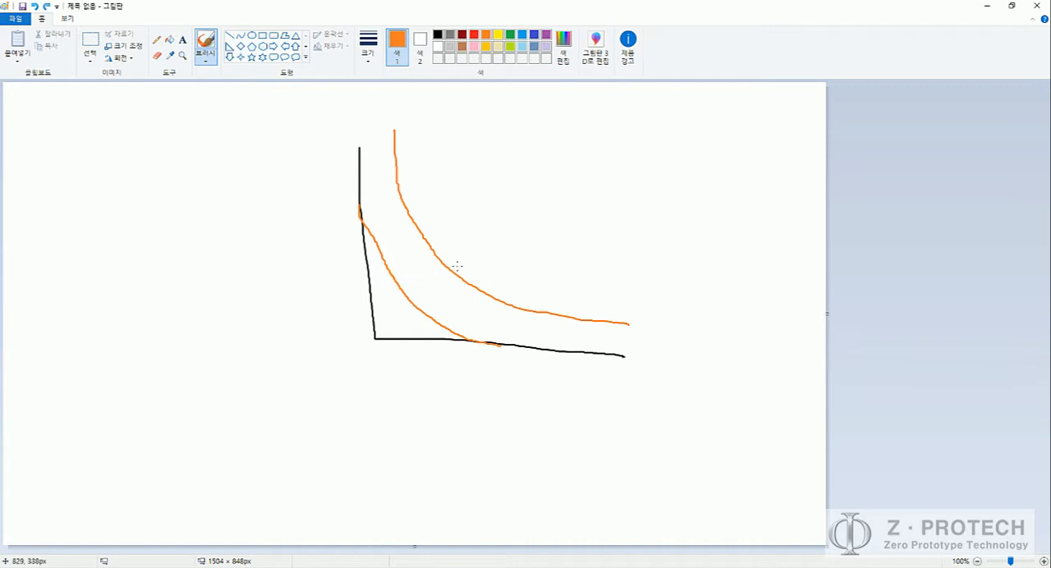
key("ctrl+z")
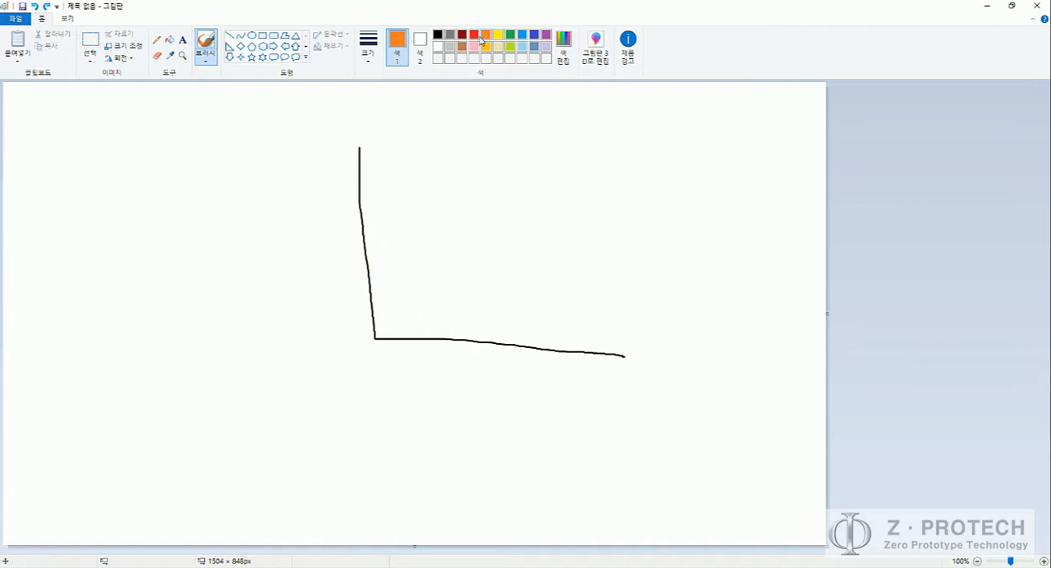
Step: Draw a small red fillet at the black corner and a widely offset red wall curve inside it
left_click(473, 36)
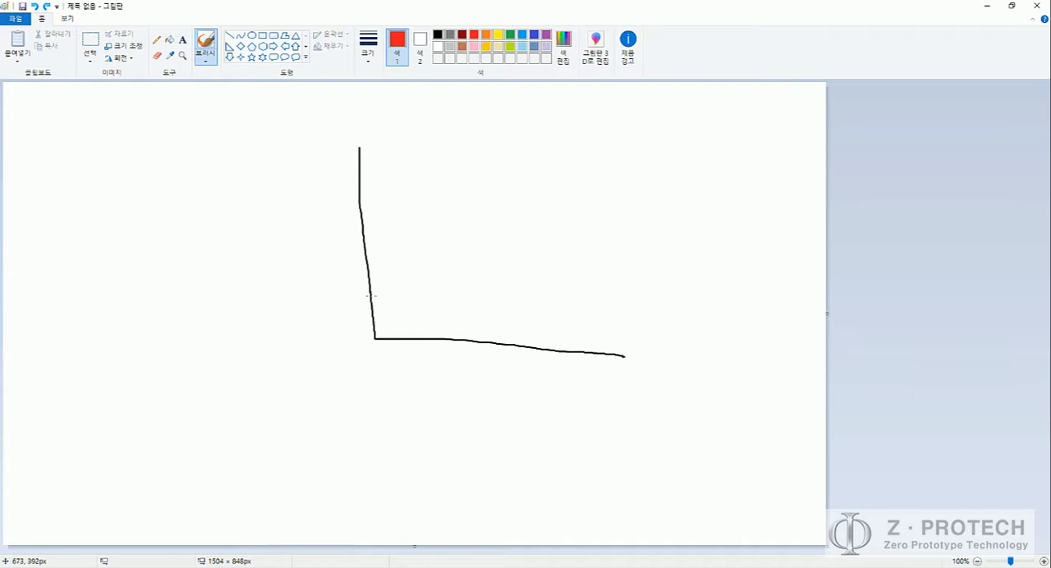
mouse_move(371, 298)
left_mouse_down()
mouse_move(384, 331)
mouse_move(412, 343)
left_mouse_up()
mouse_move(390, 143)
left_mouse_down()
mouse_move(396, 248)
mouse_move(404, 281)
mouse_move(425, 302)
mouse_move(625, 330)
left_mouse_up()
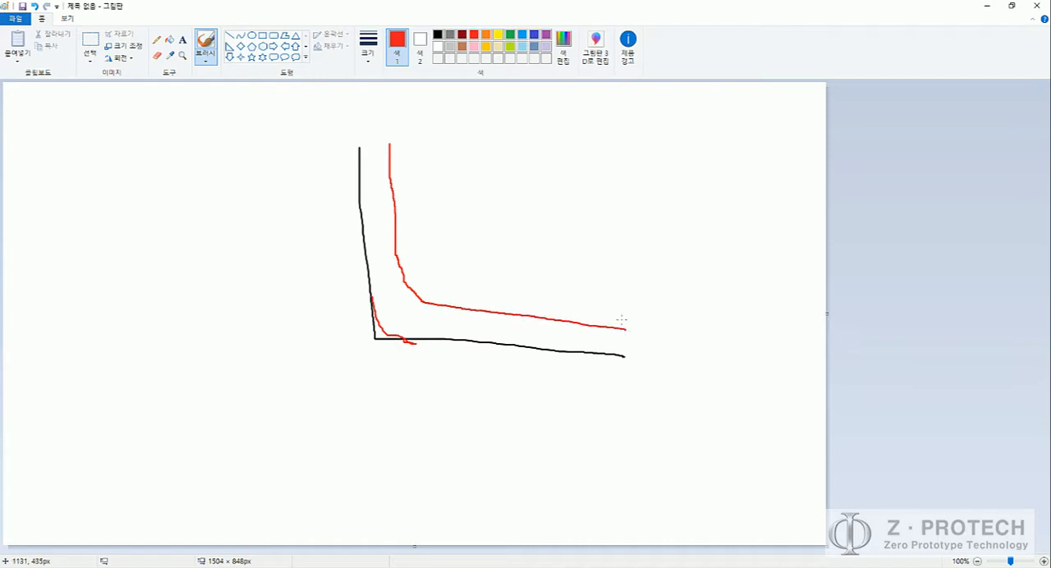
key("ctrl+z")
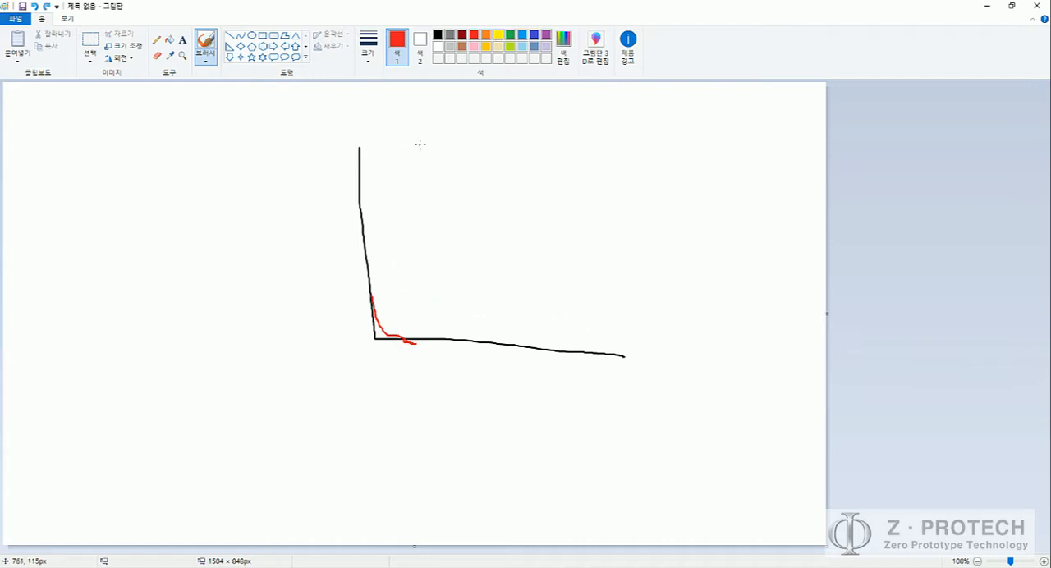
mouse_move(421, 147)
left_mouse_down()
mouse_move(424, 212)
mouse_move(459, 279)
mouse_move(622, 300)
left_mouse_up()
mouse_move(368, 302)
left_mouse_down()
mouse_move(372, 321)
mouse_move(400, 336)
left_mouse_up()
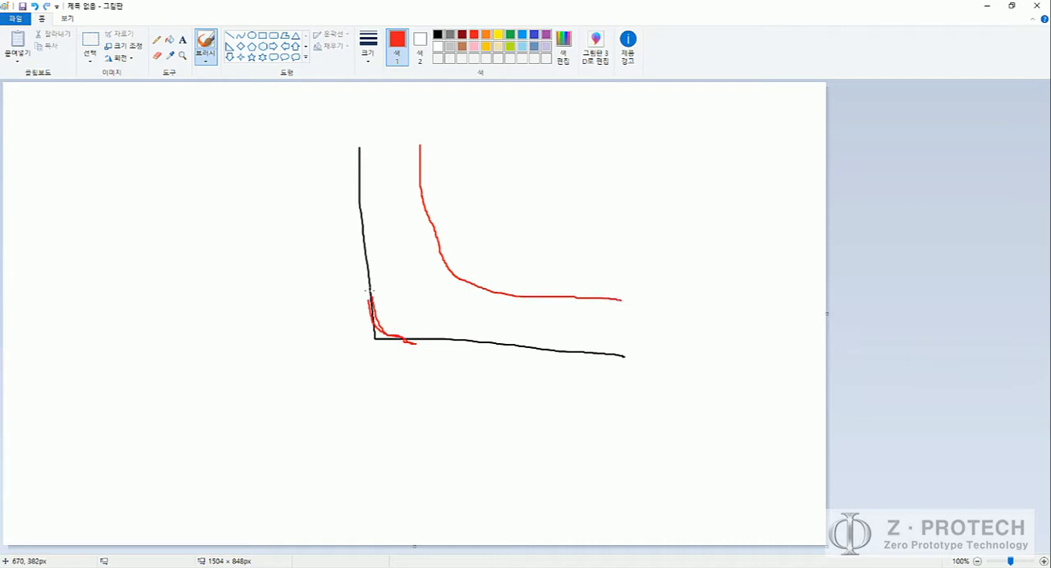
Step: Draw red thickness arrows from the wall and the fillet's ends, and scribble over the point where they cross
left_click_drag(368, 289, 440, 293)
key("ctrl+z")
mouse_move(357, 184)
left_mouse_down()
mouse_move(419, 186)
mouse_move(404, 194)
left_mouse_up()
mouse_move(369, 293)
left_mouse_down()
mouse_move(437, 292)
mouse_move(425, 300)
left_mouse_up()
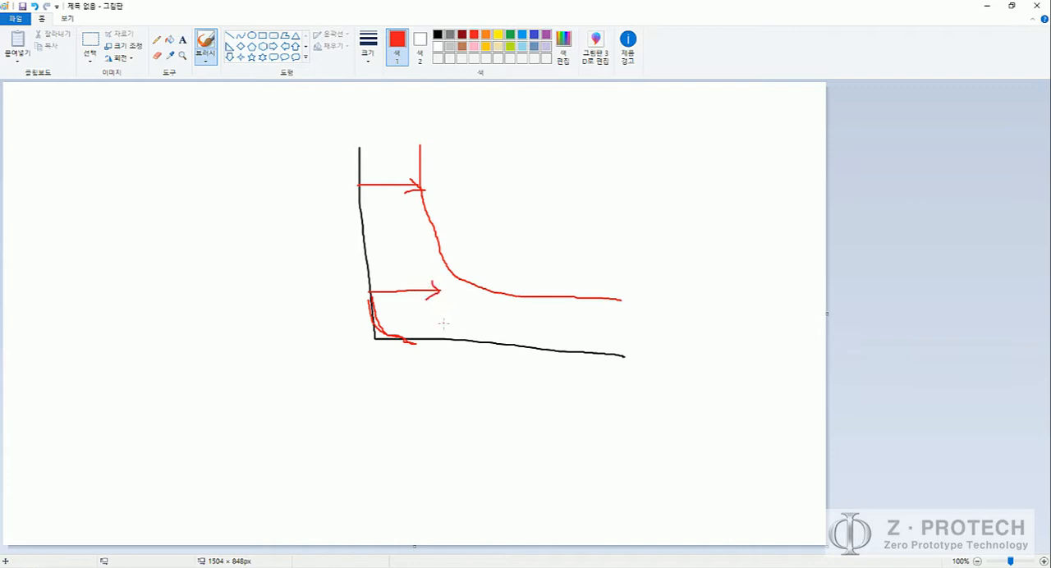
mouse_move(418, 335)
left_mouse_down()
mouse_move(414, 278)
mouse_move(422, 283)
mouse_move(411, 271)
mouse_move(435, 284)
mouse_move(417, 292)
mouse_move(435, 292)
mouse_move(413, 276)
left_mouse_up()
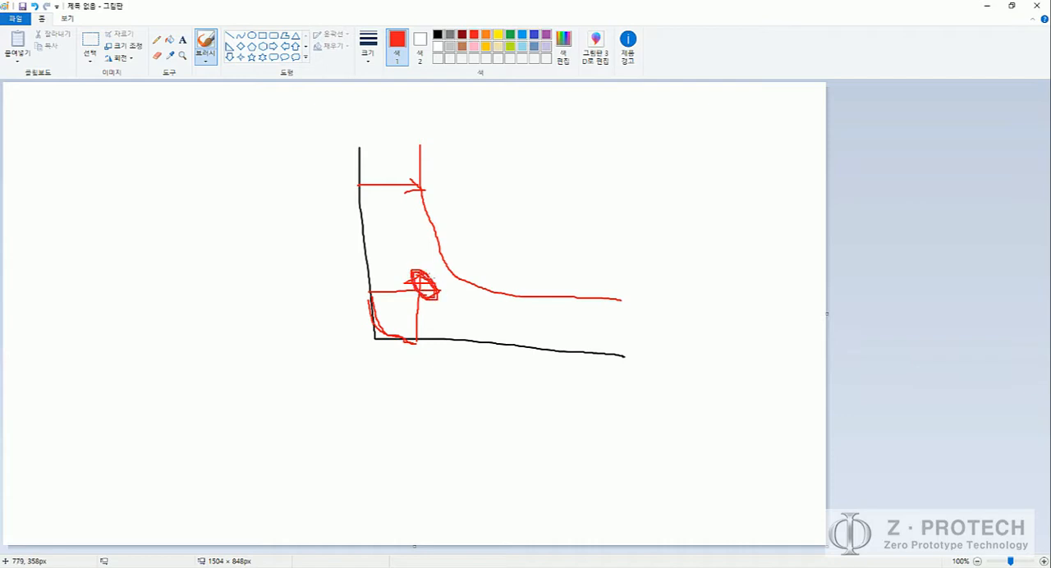
Step: Undo all red strokes, keeping only the black L-shaped corner
key("ctrl+z")
key("ctrl+z")
key("ctrl+z")
key("ctrl+z")
key("ctrl+z")
key("ctrl+z")
key("ctrl+z")
key("ctrl+z")
key("ctrl+z")
key("ctrl+z")
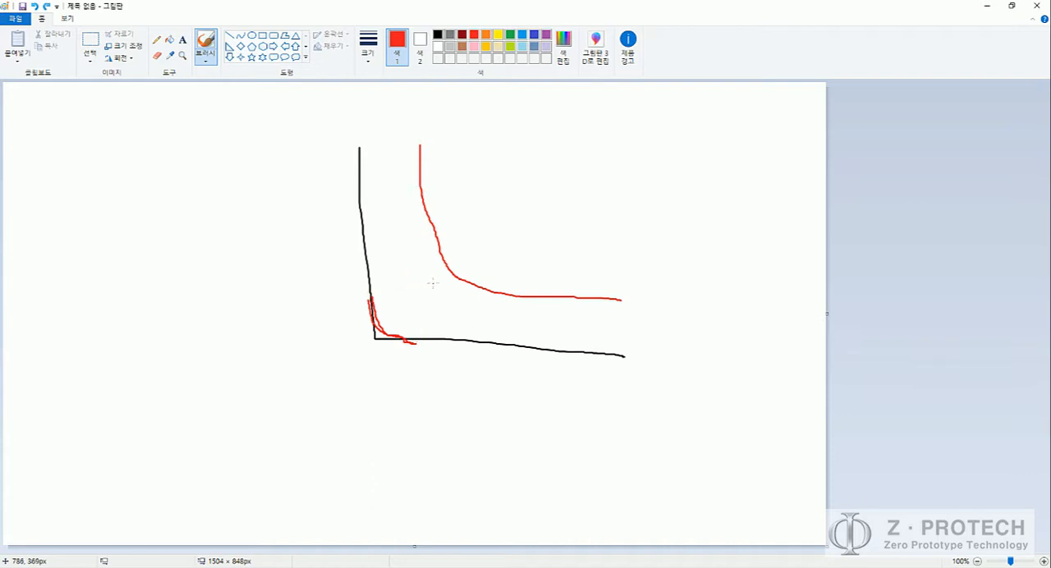
key("ctrl+z")
key("ctrl+z")
key("ctrl+z")
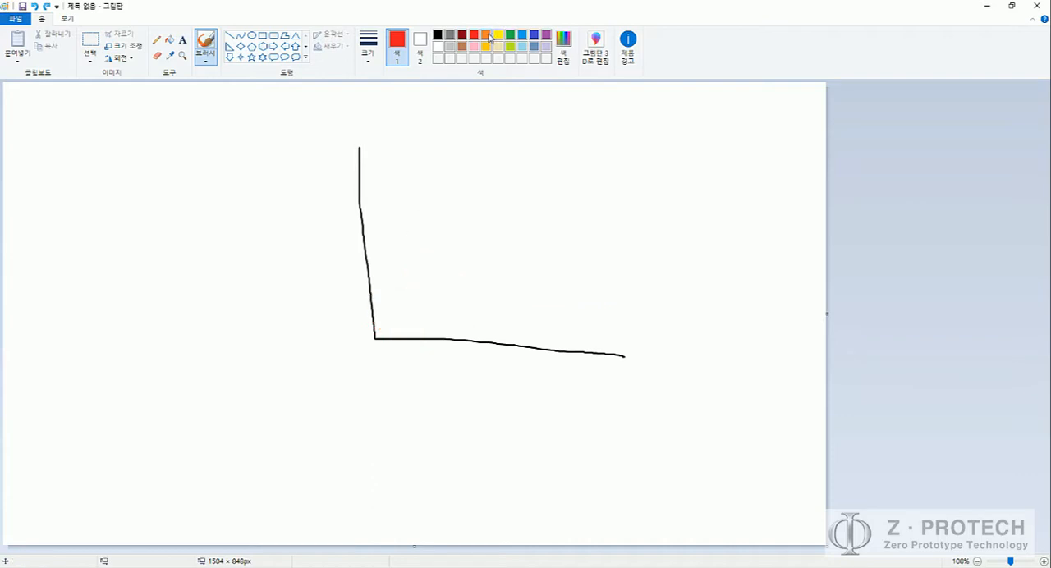
Step: Draw a larger orange fillet at the corner with inward thickness arrows, and trace the offset wall through the arrow tips in red
left_click(486, 34)
mouse_move(362, 248)
left_mouse_down()
mouse_move(383, 302)
mouse_move(407, 327)
mouse_move(453, 342)
left_mouse_up()
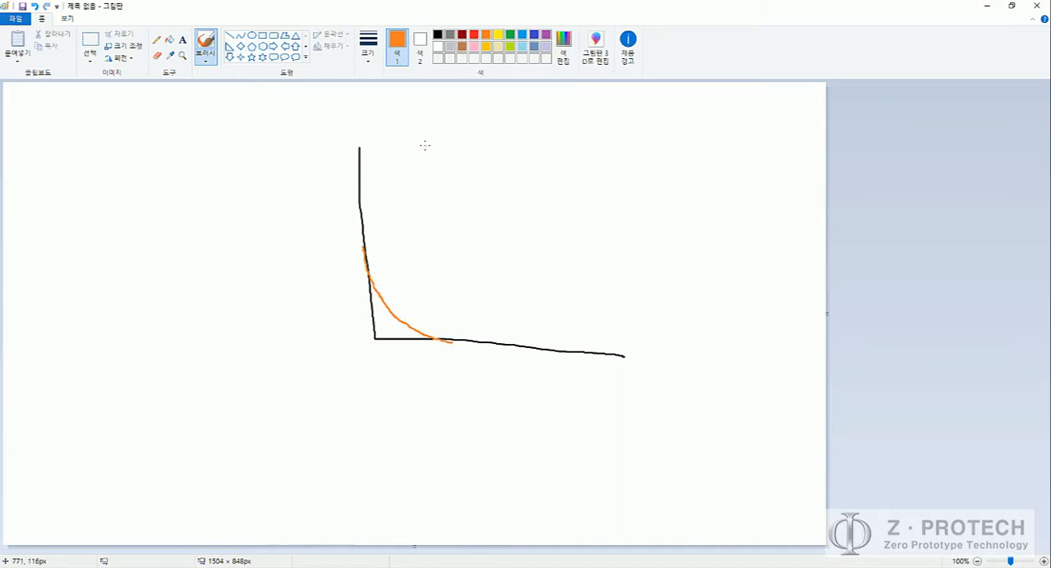
mouse_move(361, 245)
left_mouse_down()
mouse_move(419, 249)
mouse_move(398, 256)
left_mouse_up()
mouse_move(398, 317)
left_mouse_down()
mouse_move(435, 275)
mouse_move(434, 292)
left_mouse_up()
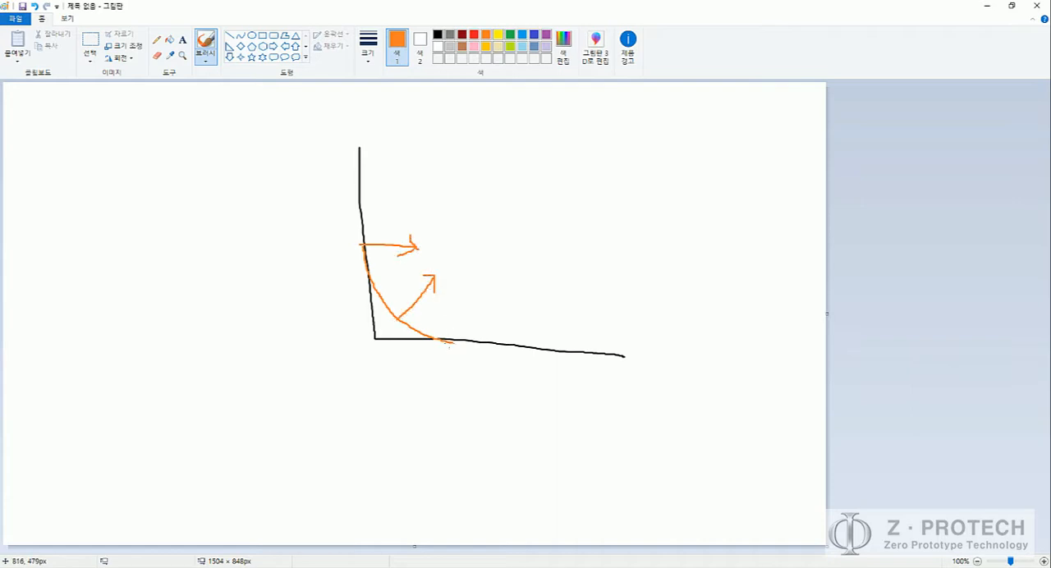
left_click_drag(453, 345, 458, 299)
mouse_move(613, 309)
left_mouse_down()
mouse_move(613, 346)
mouse_move(623, 313)
left_mouse_up()
mouse_move(353, 146)
left_mouse_down()
mouse_move(414, 150)
mouse_move(398, 158)
mouse_move(414, 240)
mouse_move(452, 284)
mouse_move(631, 308)
left_mouse_up()
left_click(475, 36)
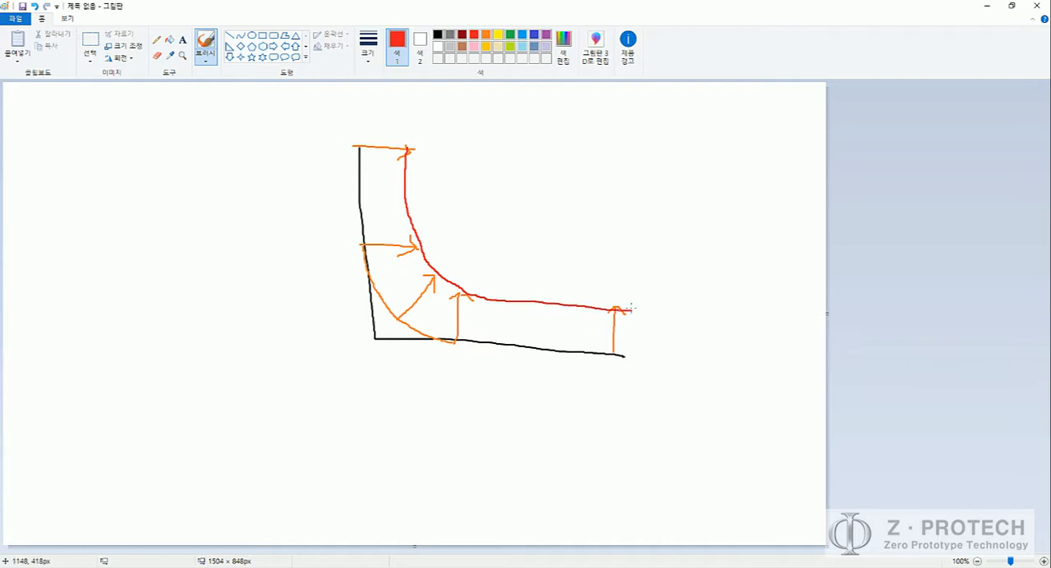
Step: Undo the orange and red strokes and restore the black L-shaped corner
key("ctrl+z")
key("ctrl+z")
key("ctrl+z")
key("ctrl+z")
key("ctrl+z")
key("ctrl+z")
key("ctrl+z")
key("ctrl+z")
key("ctrl+z")
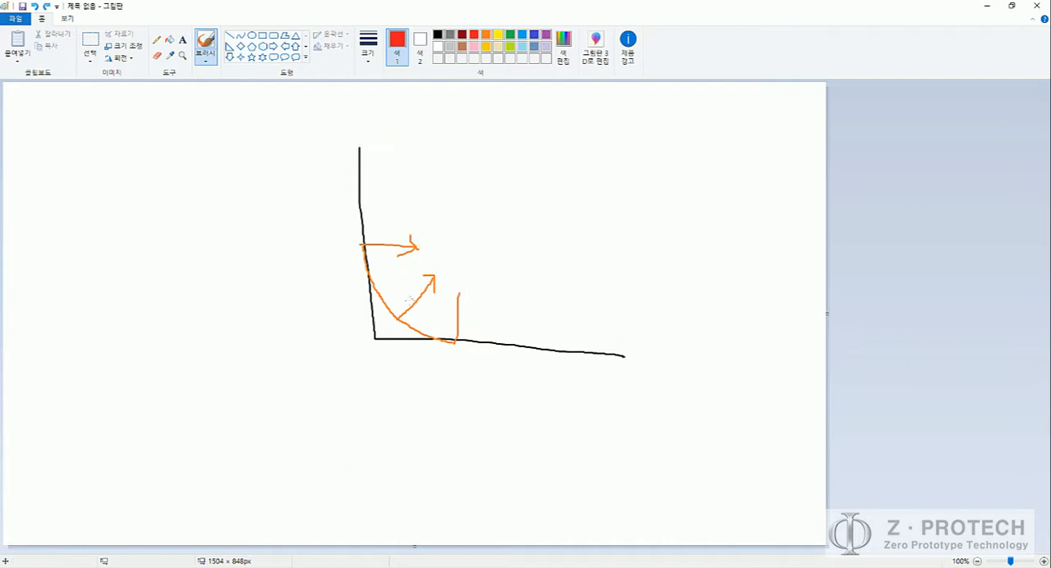
key("ctrl+z")
key("ctrl+z")
key("ctrl+z")
key("ctrl+z")
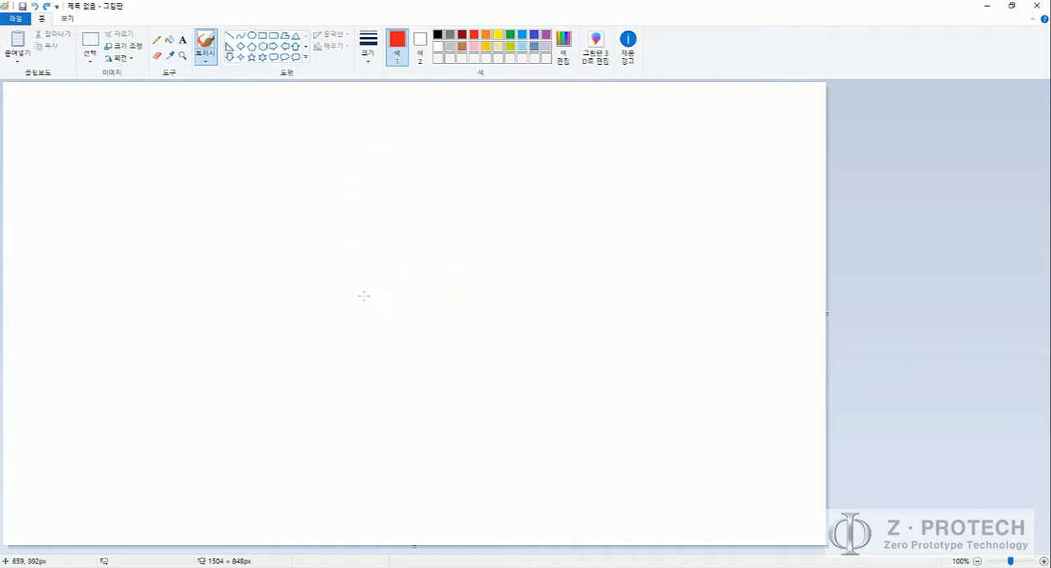
key("ctrl+y")
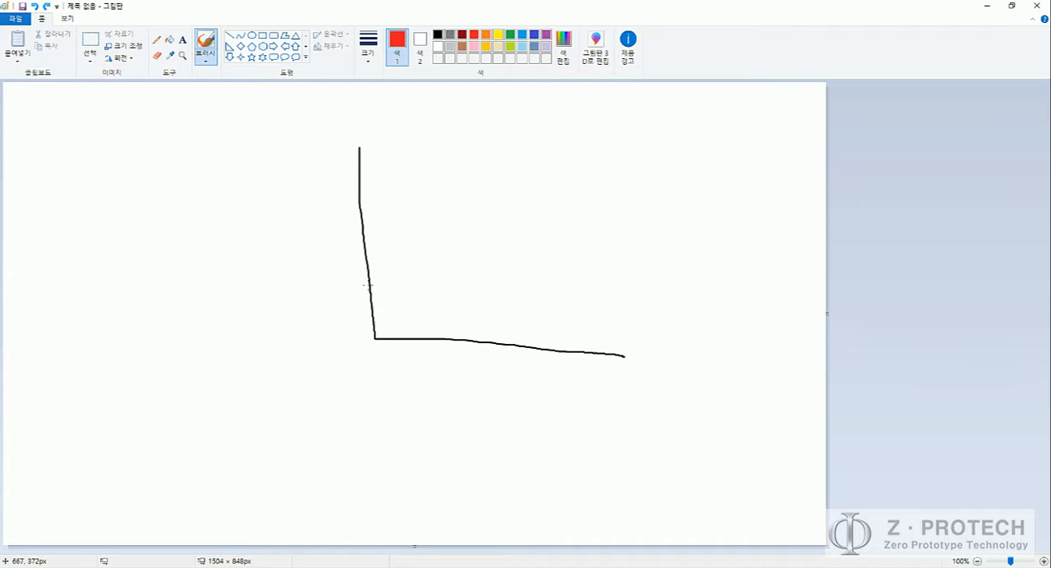
Step: Draw a small red corner fillet, thickness arrows from the wall and fillet ends, and an inner wall meeting in a sharp corner
mouse_move(368, 286)
left_mouse_down()
mouse_move(402, 335)
mouse_move(423, 342)
mouse_move(392, 333)
mouse_move(365, 284)
left_mouse_up()
mouse_move(358, 146)
left_mouse_down()
mouse_move(419, 149)
mouse_move(408, 160)
left_mouse_up()
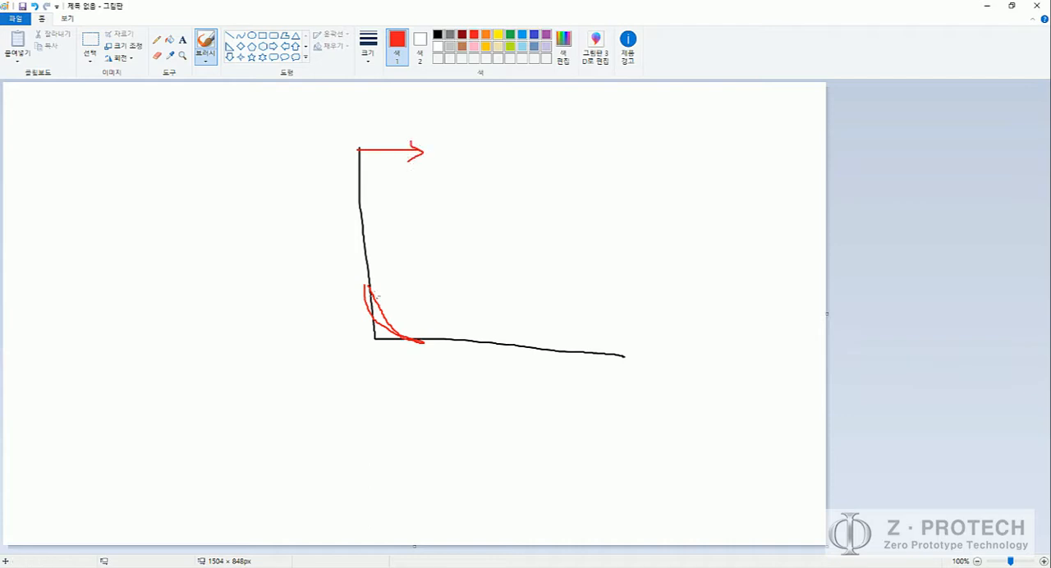
mouse_move(363, 283)
left_mouse_down()
mouse_move(434, 284)
mouse_move(422, 295)
left_mouse_up()
mouse_move(423, 345)
left_mouse_down()
mouse_move(421, 277)
mouse_move(409, 280)
left_mouse_up()
mouse_move(409, 167)
left_mouse_down()
mouse_move(417, 271)
mouse_move(616, 293)
mouse_move(415, 282)
mouse_move(410, 212)
left_mouse_up()
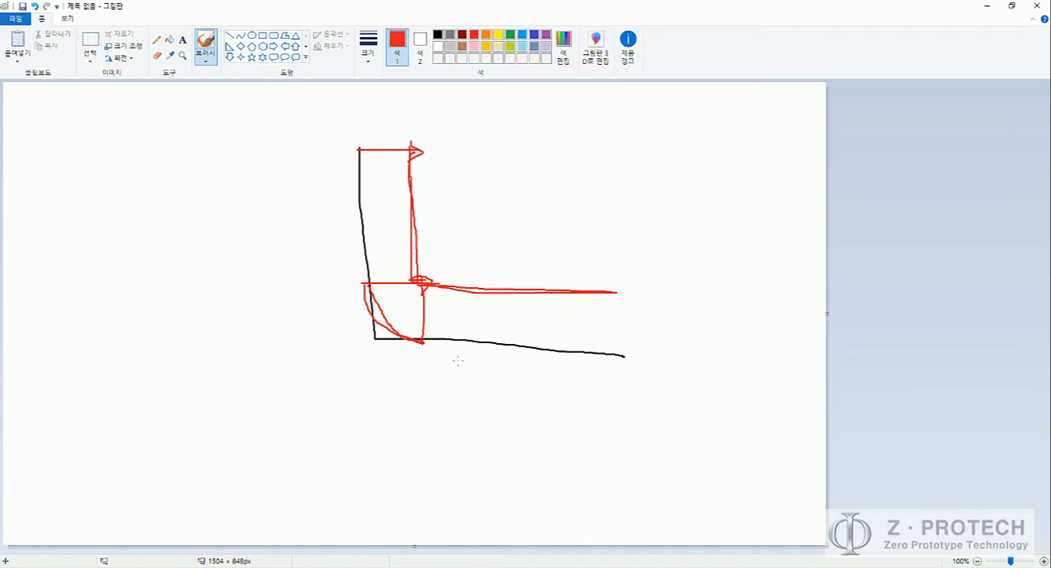
Step: Mark the wall thickness, label the small fillet 0.3 with a leader line, and circle the inner wall's sharp corner
left_click_drag(494, 304, 479, 324)
left_click_drag(401, 334, 362, 377)
left_click_drag(402, 341, 402, 351)
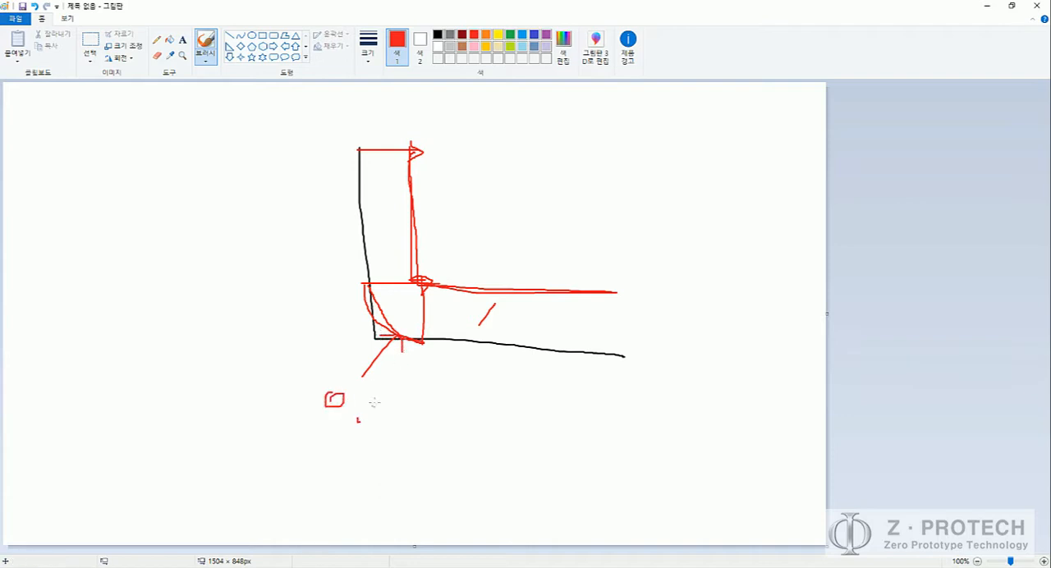
mouse_move(375, 393)
left_mouse_down()
mouse_move(391, 405)
mouse_move(376, 413)
left_mouse_up()
left_click_drag(425, 304, 396, 292)
mouse_move(430, 260)
left_mouse_down()
mouse_move(437, 306)
mouse_move(394, 263)
mouse_move(440, 276)
mouse_move(398, 302)
left_mouse_up()
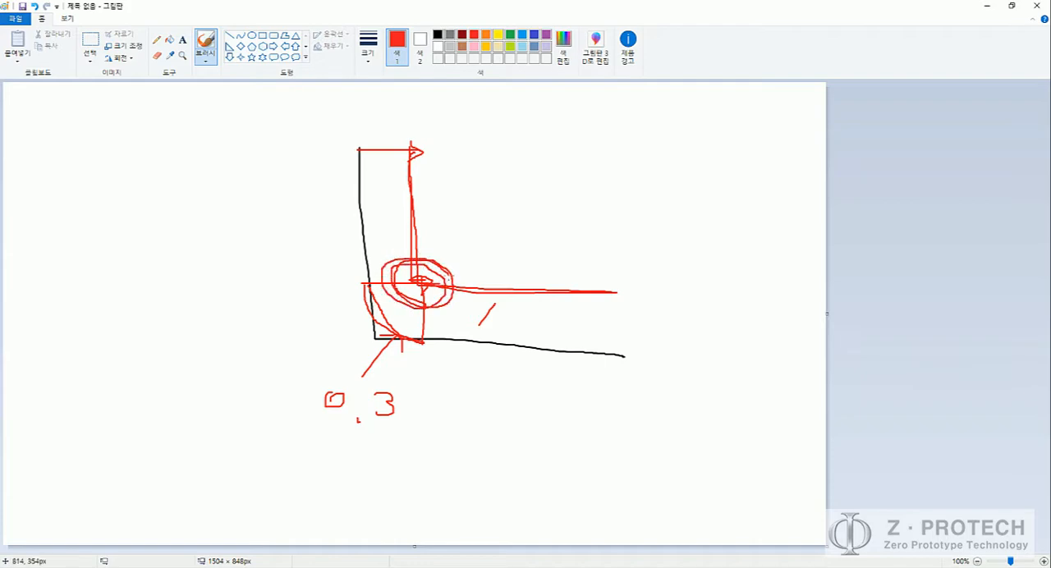
Step: Switch back to ZW3D and reopen the definition of fillet 필렛18 to edit its radius
key("alt+Tab")
key("alt+Tab")
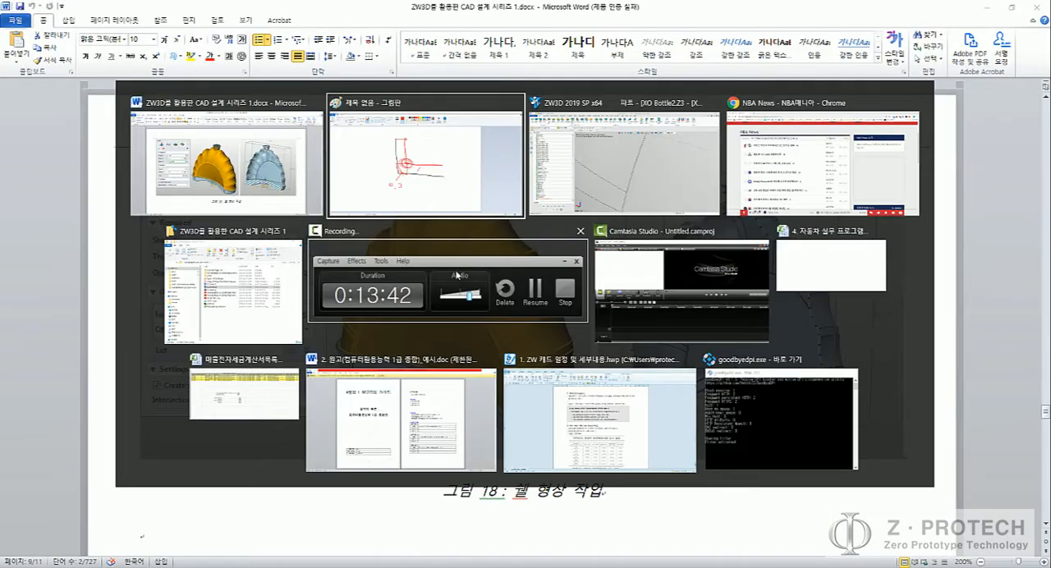
scroll(493, 279, "down", 6)
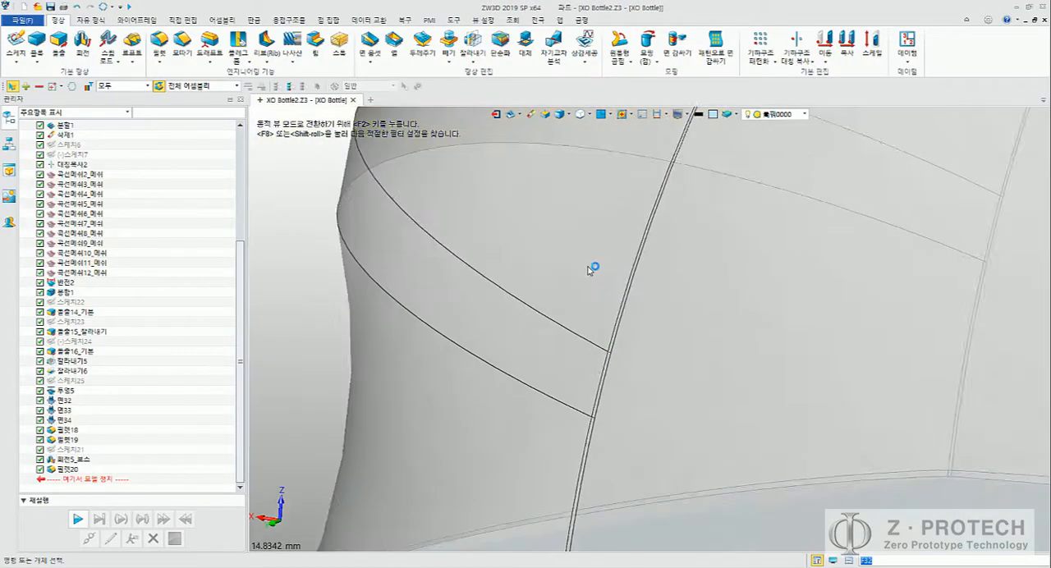
left_click(78, 429)
right_click(78, 430)
left_click(82, 438)
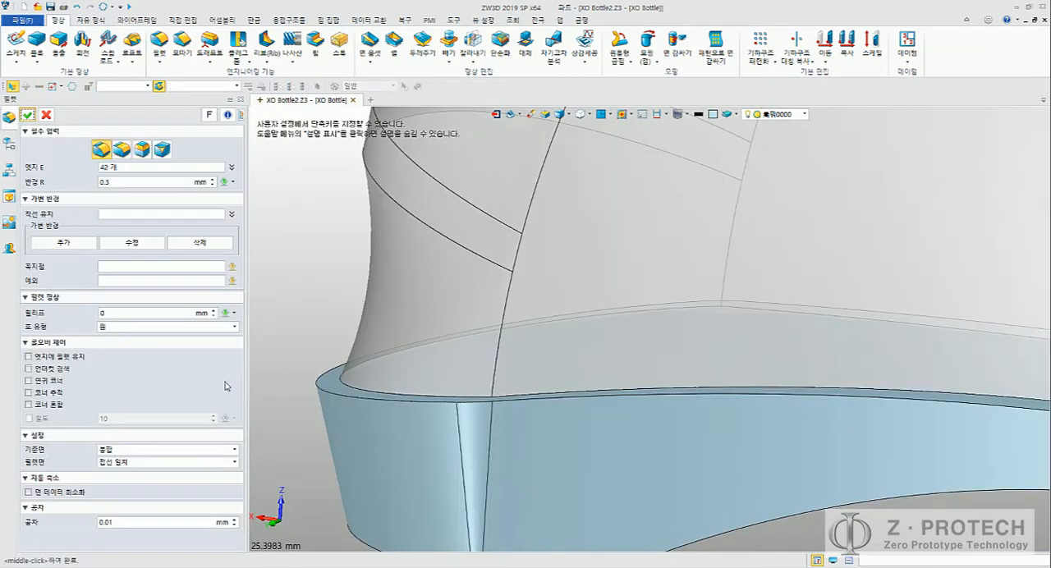
left_click(134, 186)
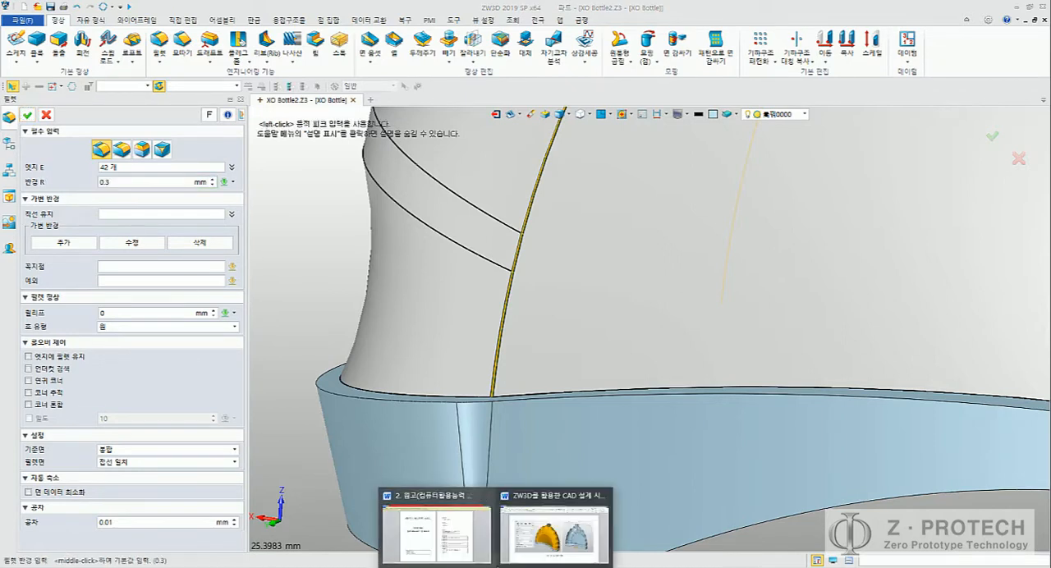
Step: Look up the bottle body's fillet radius in step 17 of the Word document ZW3D를 활용한 CAD 설계 시리즈 1.docx
left_click(569, 526)
scroll(491, 357, "up", 8)
scroll(490, 358, "up", 15)
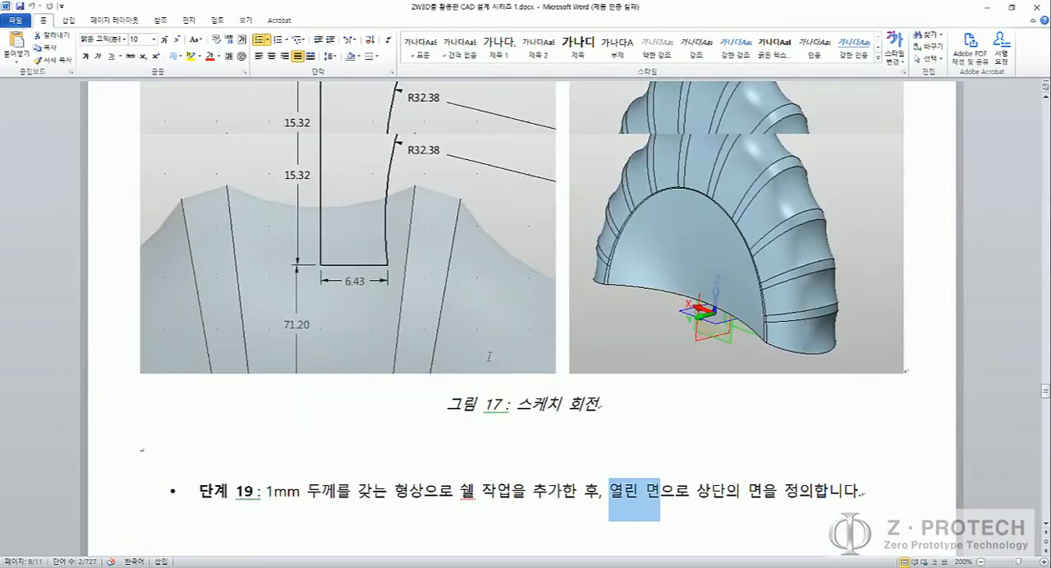
scroll(490, 357, "up", 3)
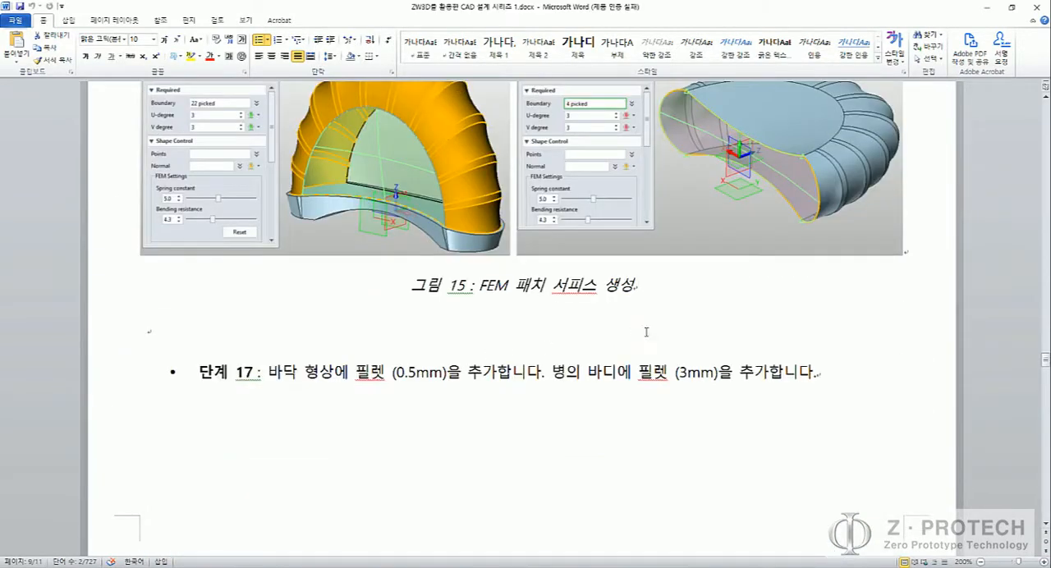
left_click_drag(679, 372, 688, 373)
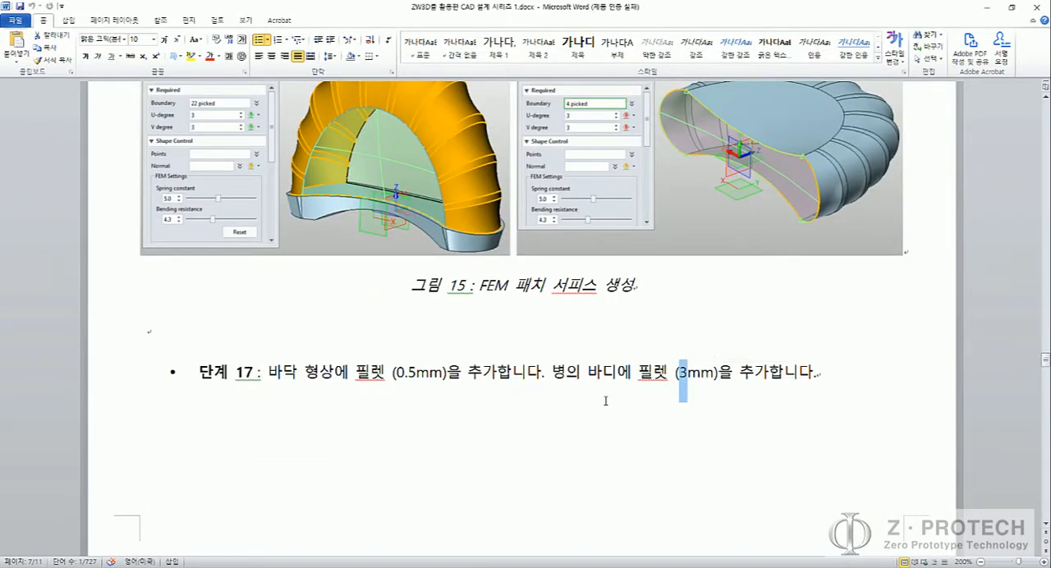
Step: Return to ZW3D and set the radius of fillet 필렛18 to 3 mm, as specified in the document
key("alt+Tab")
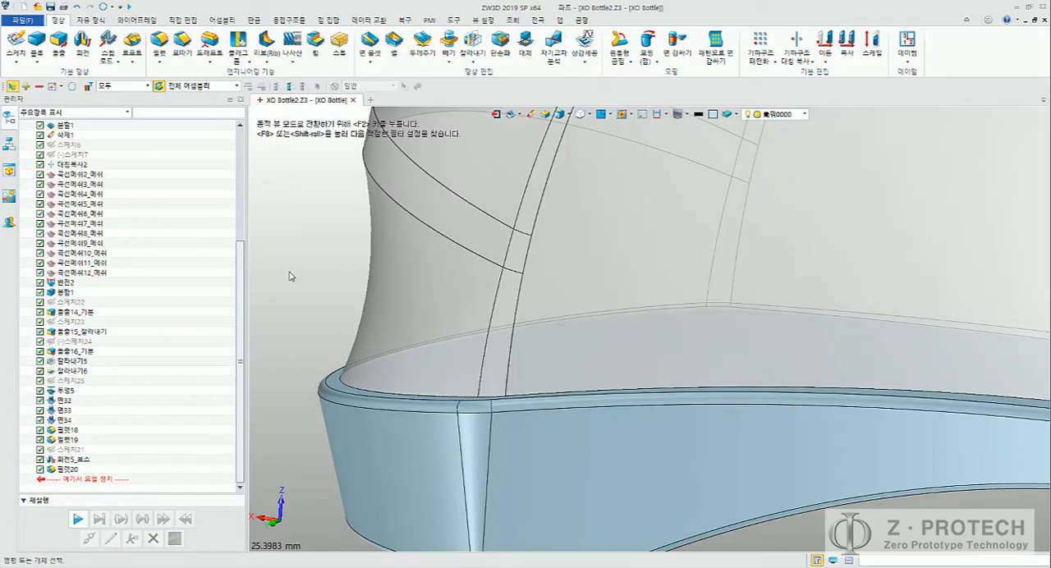
scroll(322, 276, "down", 3)
scroll(322, 276, "down", 3)
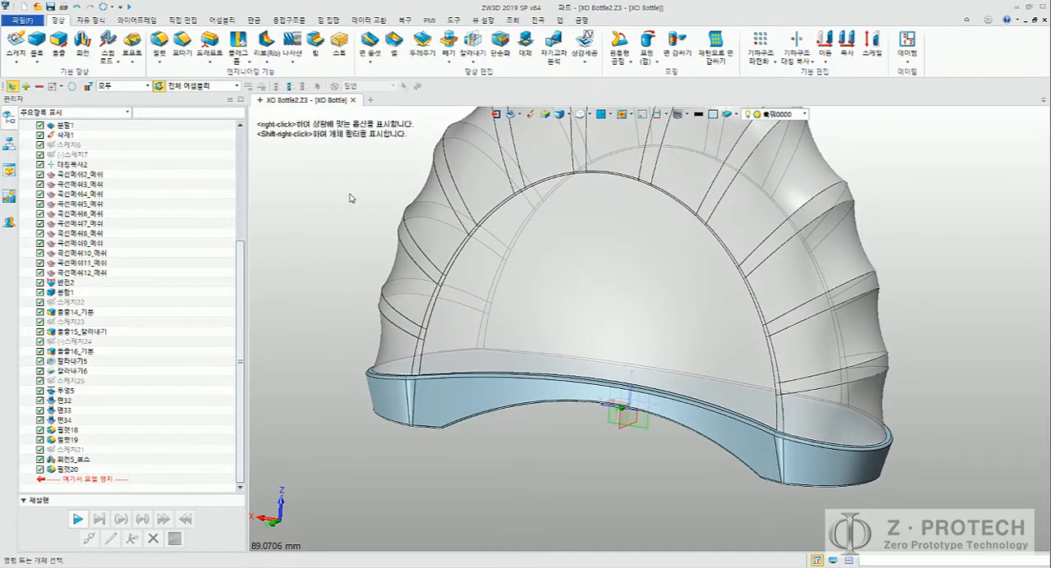
Step: Shell the bottle body with a thickness of -1 mm, leaving the top face of the neck open
scroll(354, 271, "up", 2)
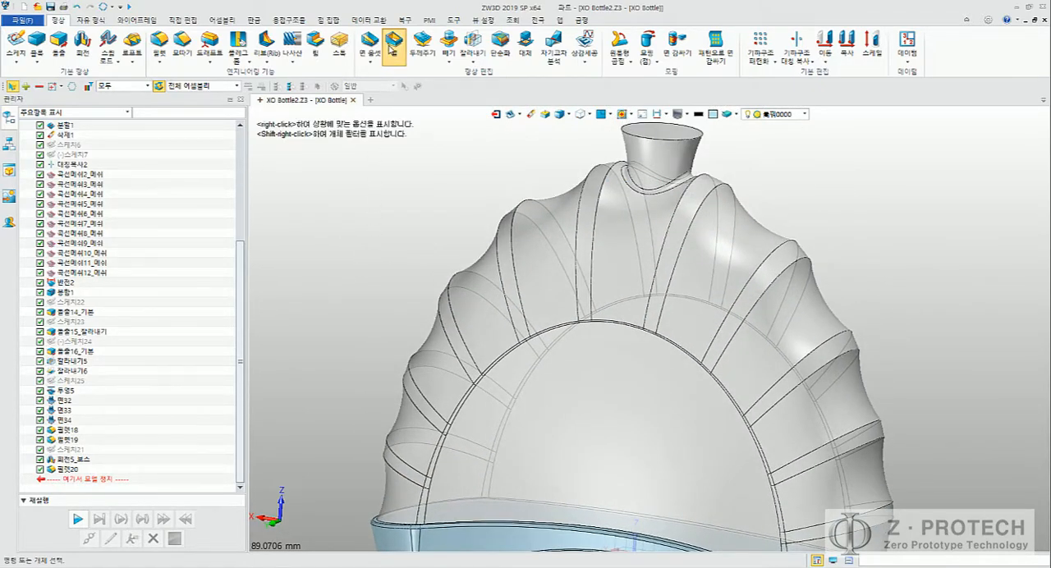
left_click(394, 42)
left_click(607, 205)
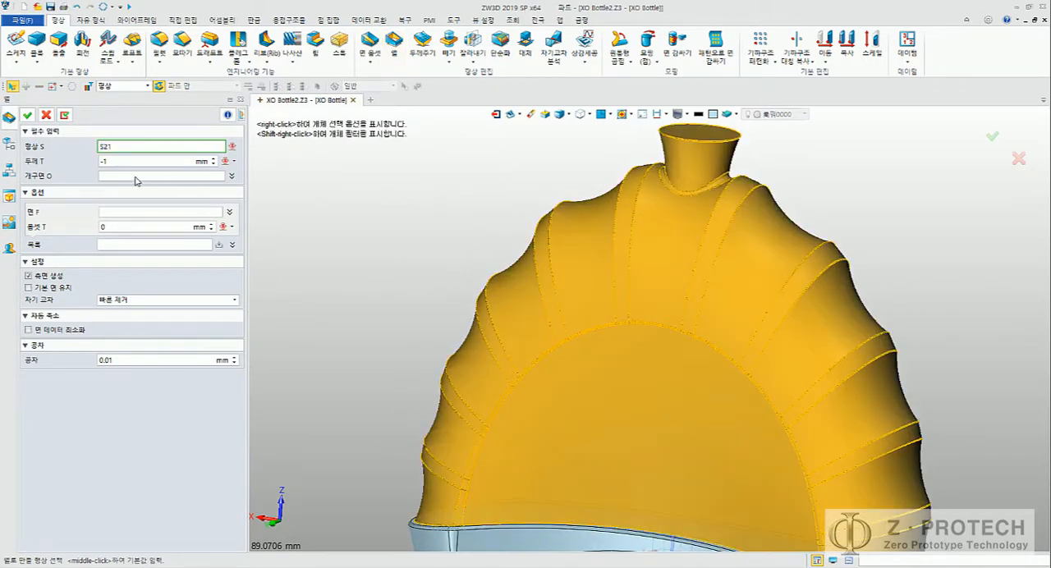
left_click(135, 176)
middle_click_drag(432, 179, 463, 208)
left_click(604, 241)
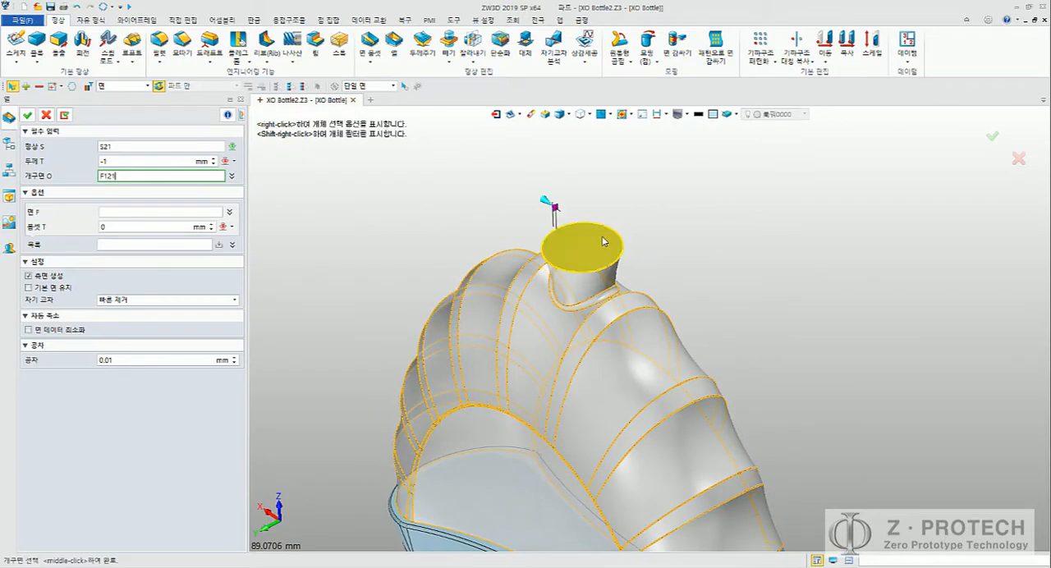
middle_click(413, 212)
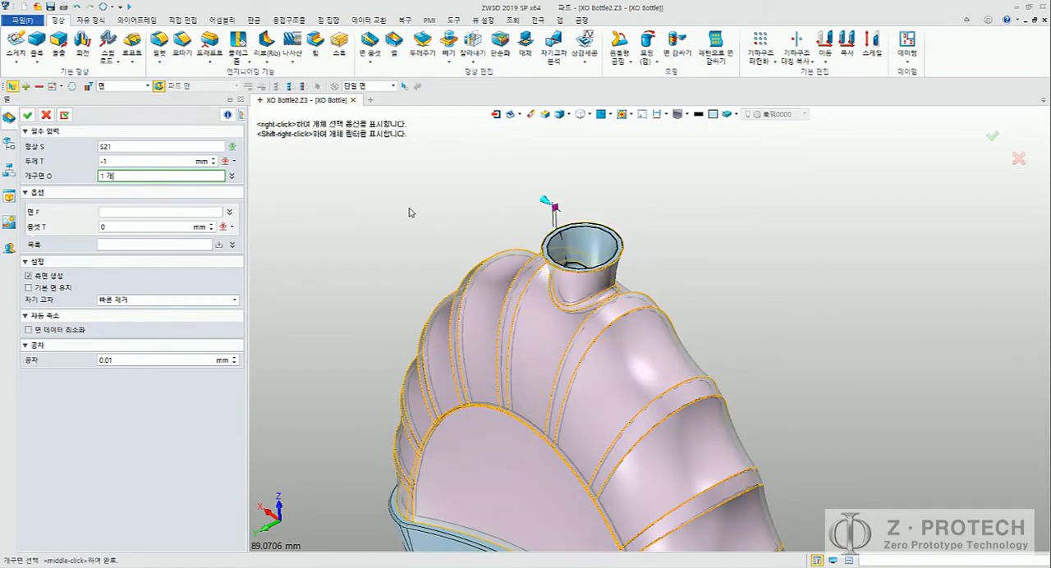
middle_click_drag(387, 223, 452, 195)
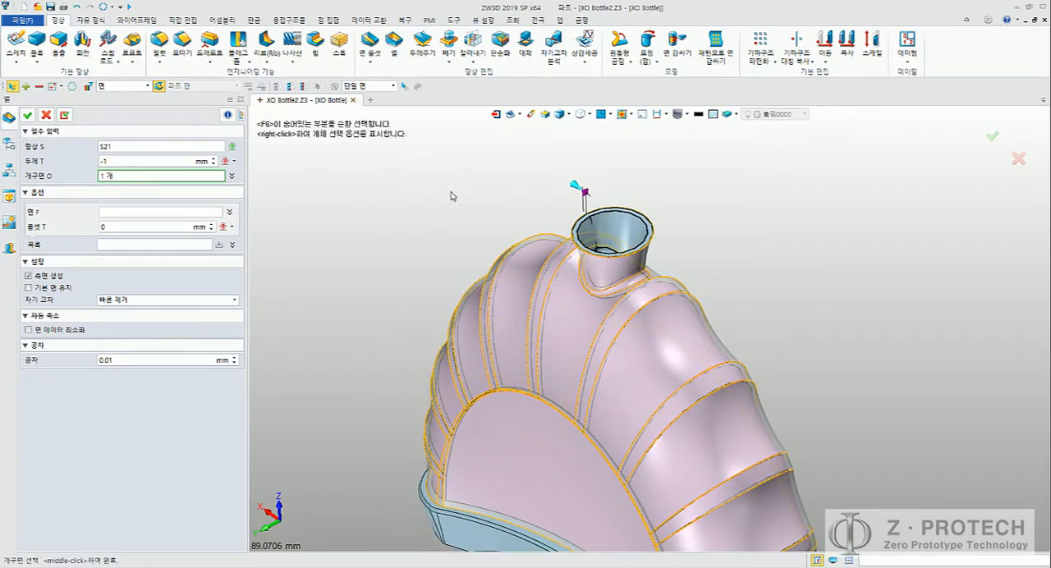
middle_click_drag(503, 221, 466, 225)
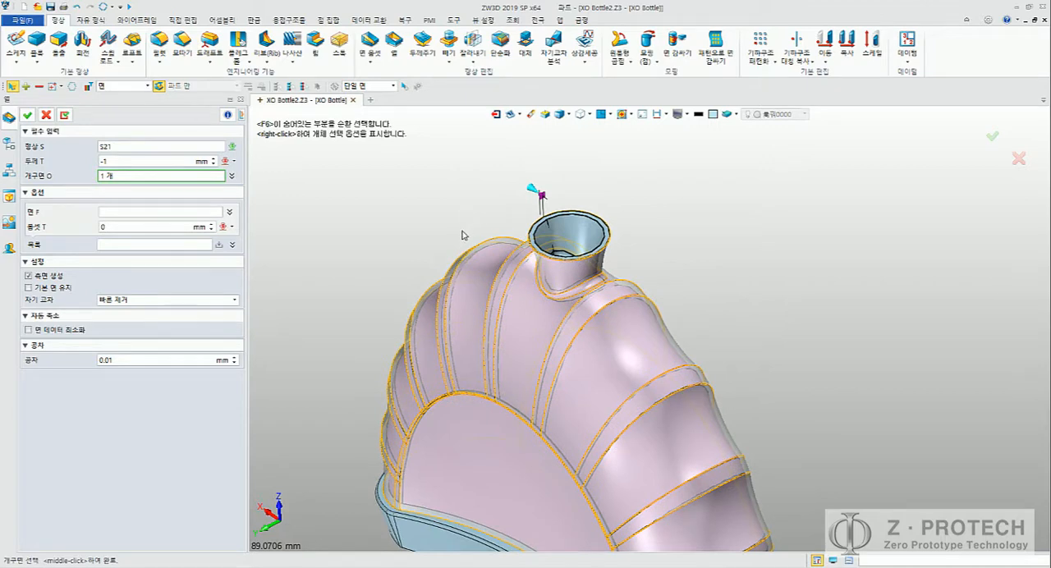
scroll(457, 247, "up", 6)
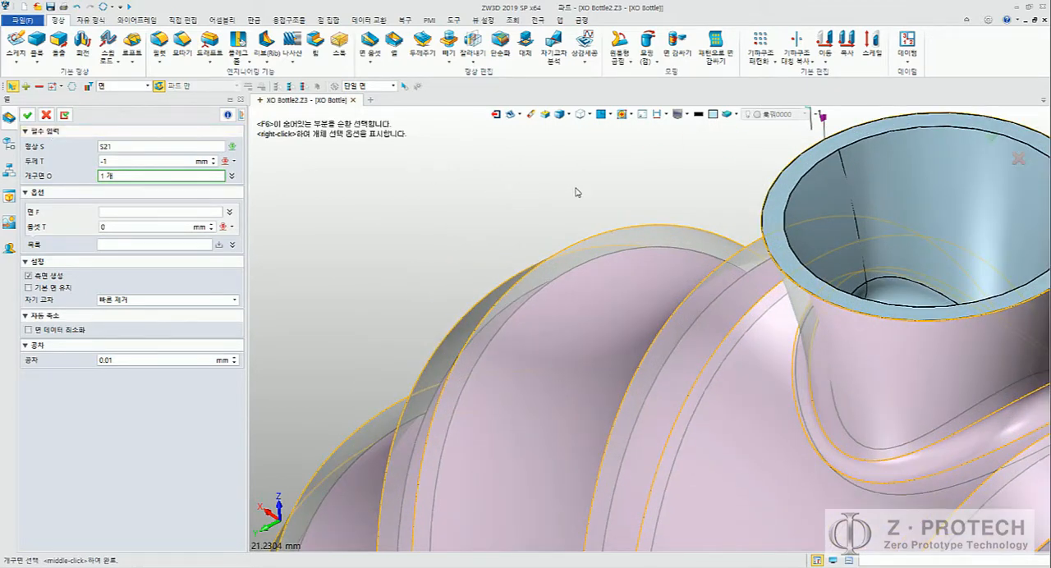
middle_click_drag(579, 193, 367, 225)
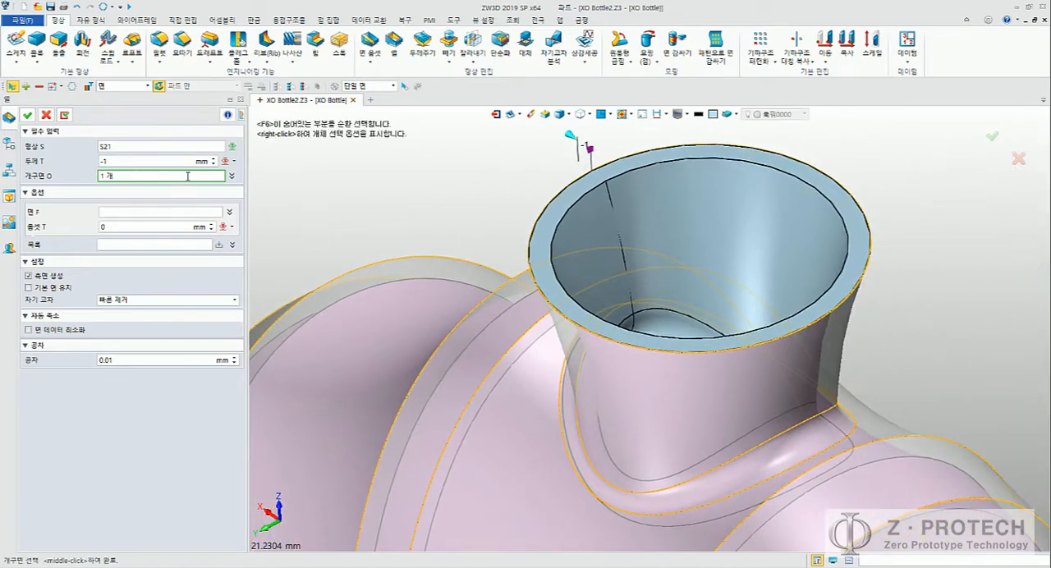
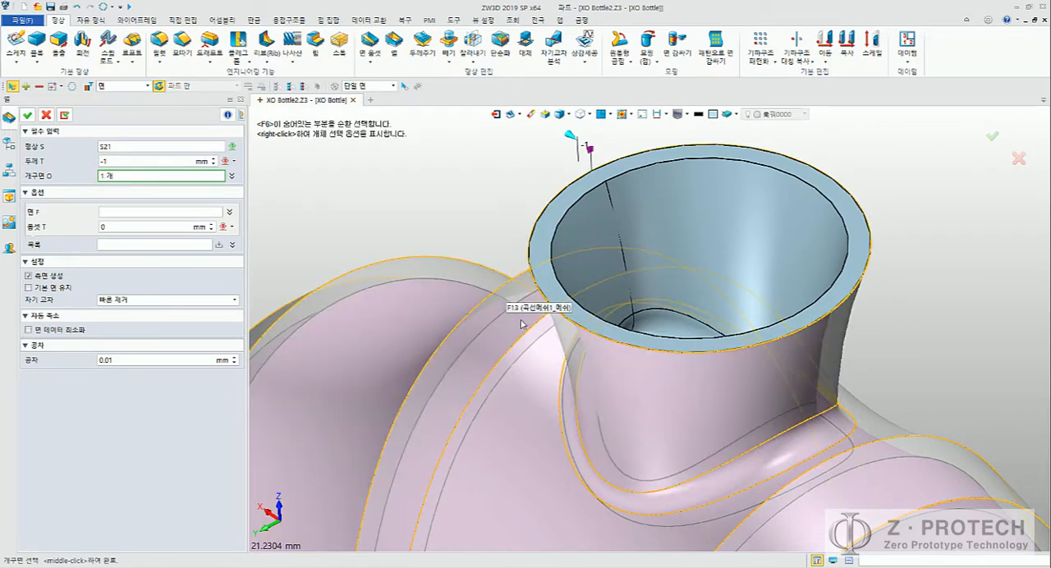
Step: Check the shell preview at the neck opening and recessed front face, and accept the shell on the bottle body
left_click(420, 286)
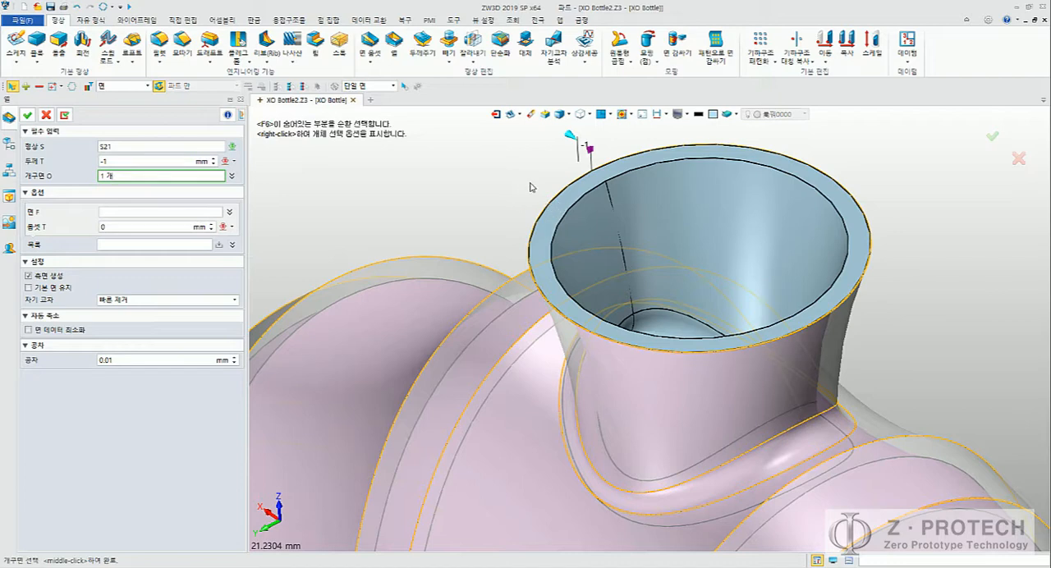
scroll(499, 183, "down", 6)
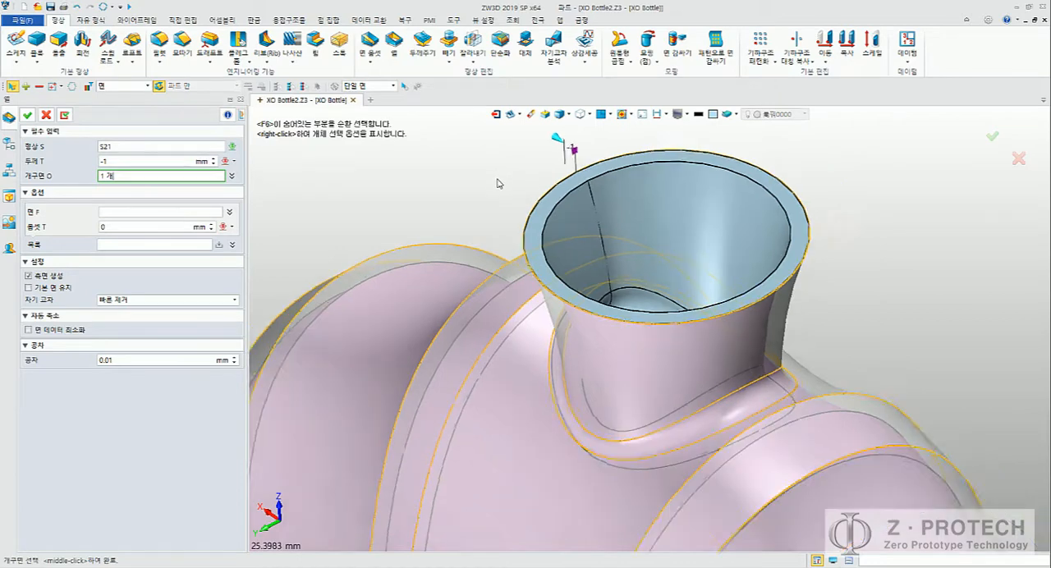
scroll(817, 257, "down", 1)
mouse_move(759, 345)
middle_mouse_down()
mouse_move(817, 257)
mouse_move(749, 330)
middle_mouse_up()
scroll(817, 257, "down", 2)
left_click(534, 311)
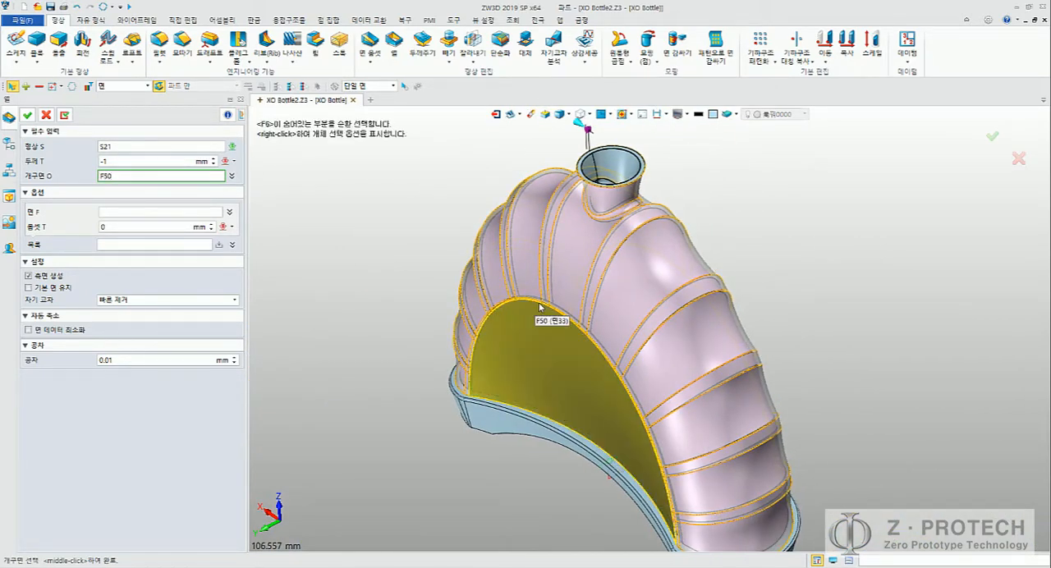
left_click(495, 308)
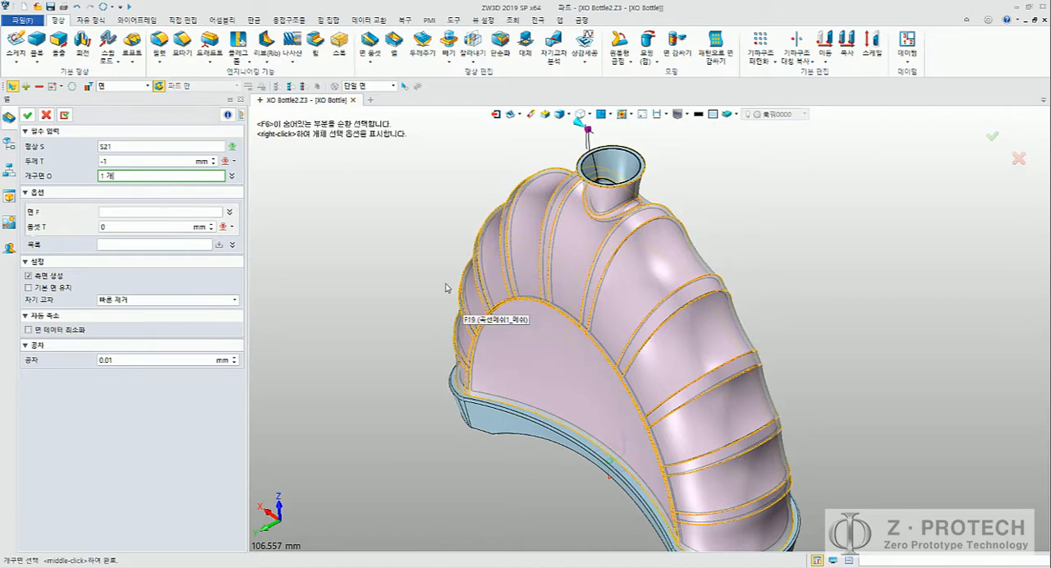
scroll(473, 241, "up", 3)
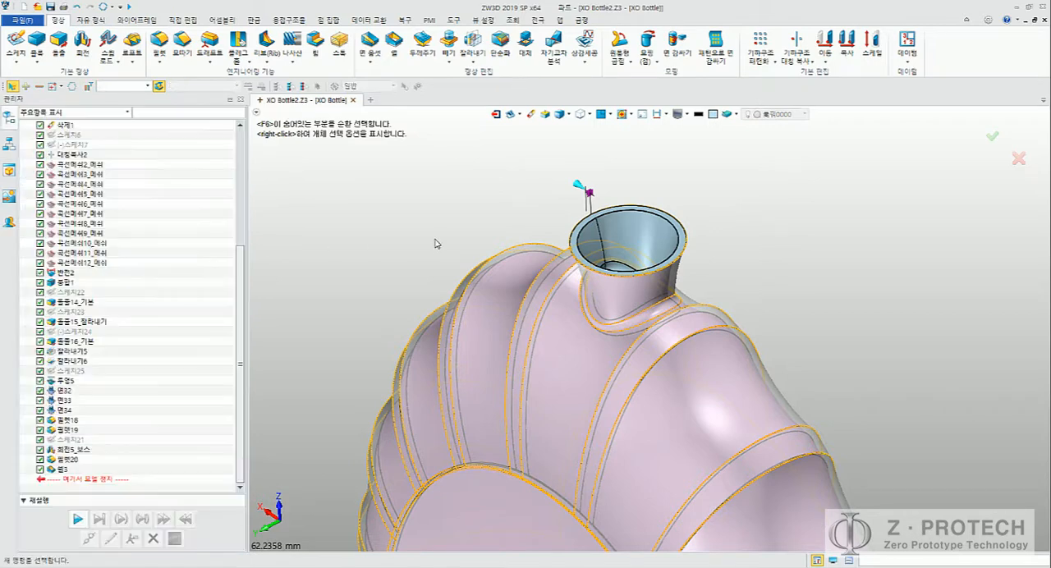
middle_click_drag(426, 214, 494, 182)
scroll(496, 188, "down", 4)
right_click_drag(496, 191, 432, 200)
middle_click_drag(371, 189, 408, 239)
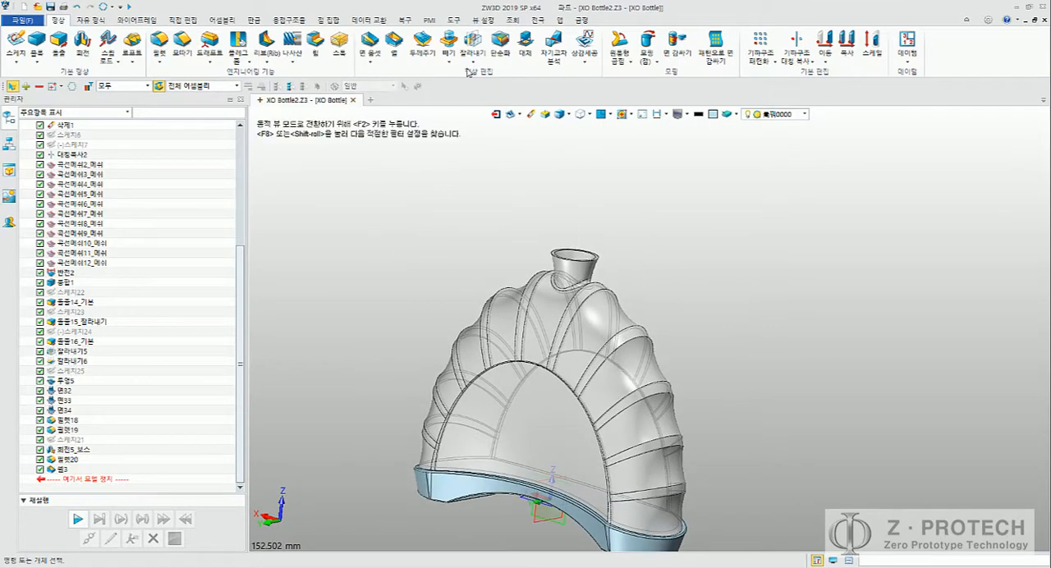
left_click(482, 21)
left_click(511, 20)
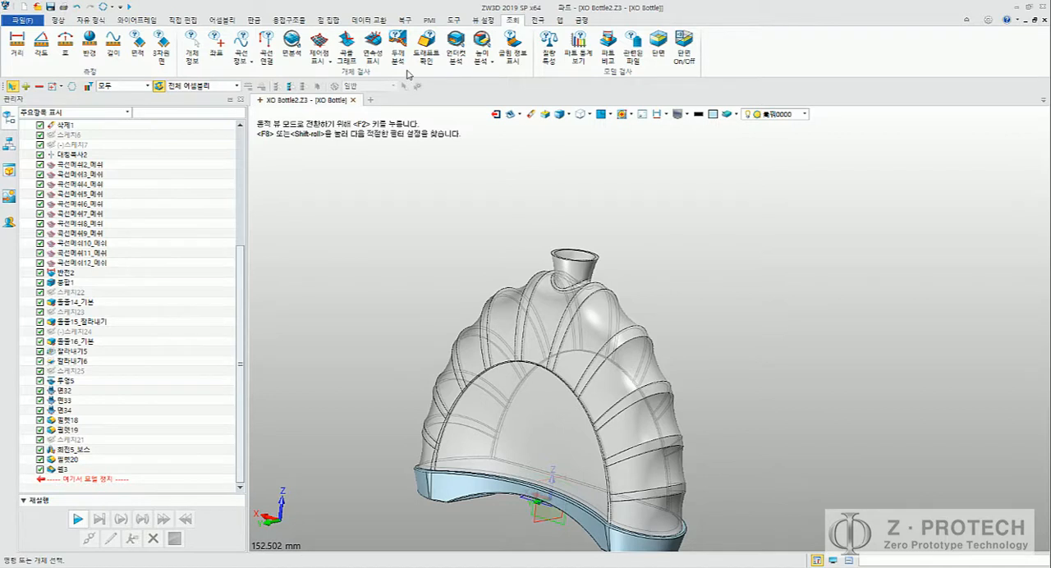
left_click(519, 62)
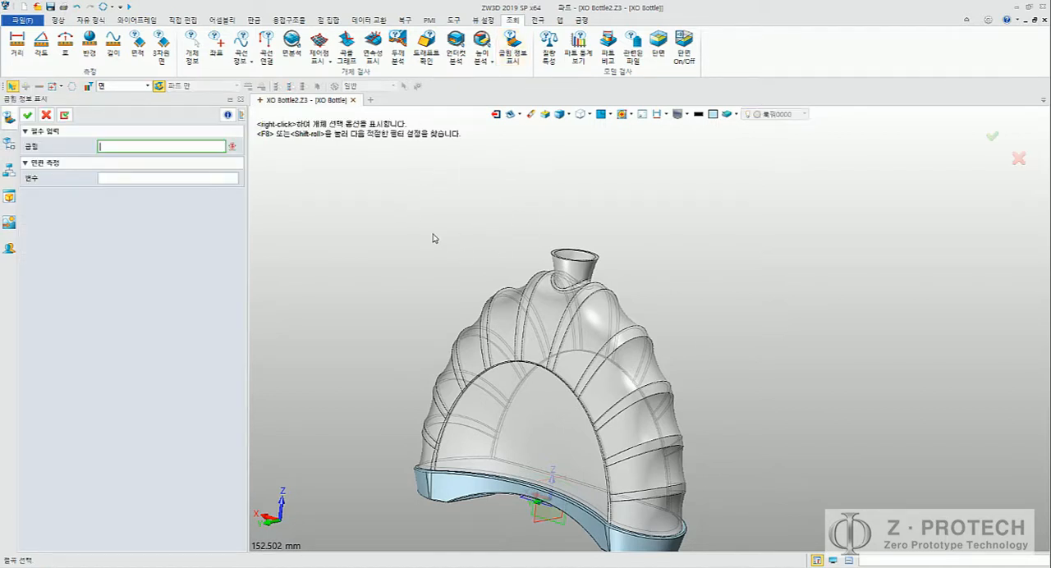
left_click(26, 115)
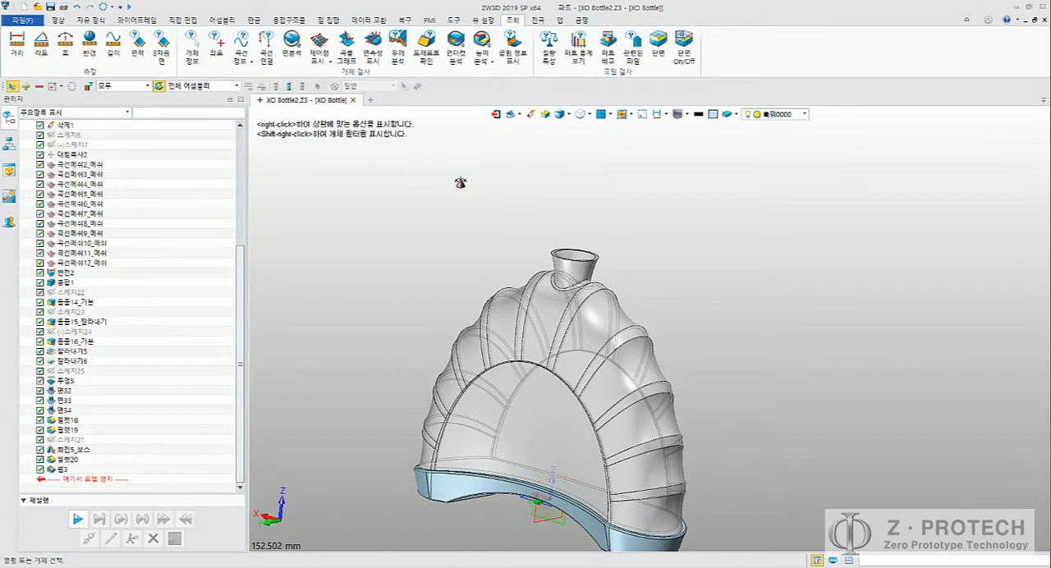
scroll(448, 205, "down", 1)
scroll(468, 203, "down", 2)
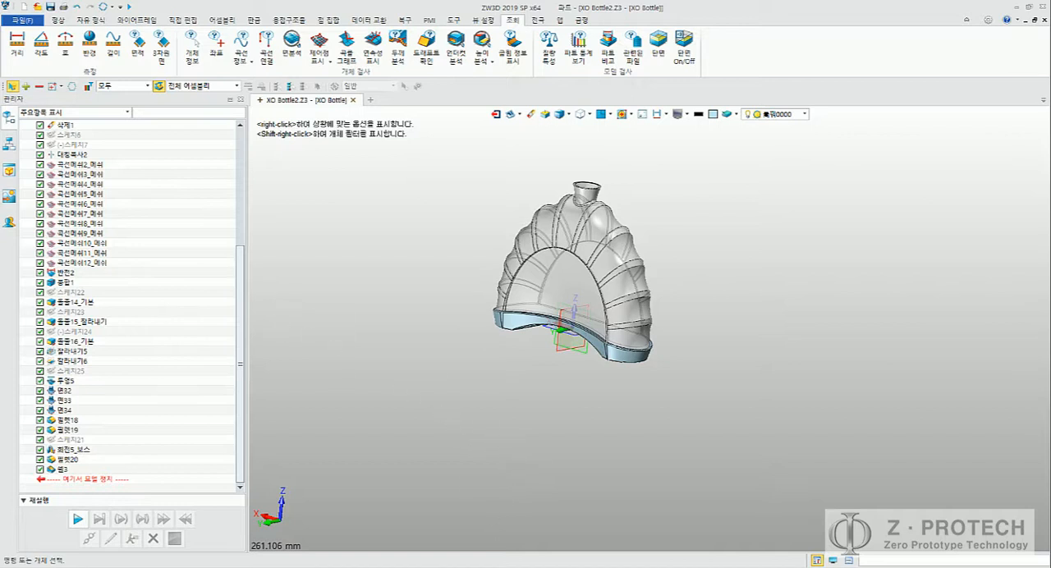
Step: Switch to the Word document ZW3D를 활용한 CAD 설계 시리즈 1.docx and look up the shell settings and section view in figure 18
mouse_move(497, 567)
left_click(537, 546)
scroll(512, 411, "down", 7)
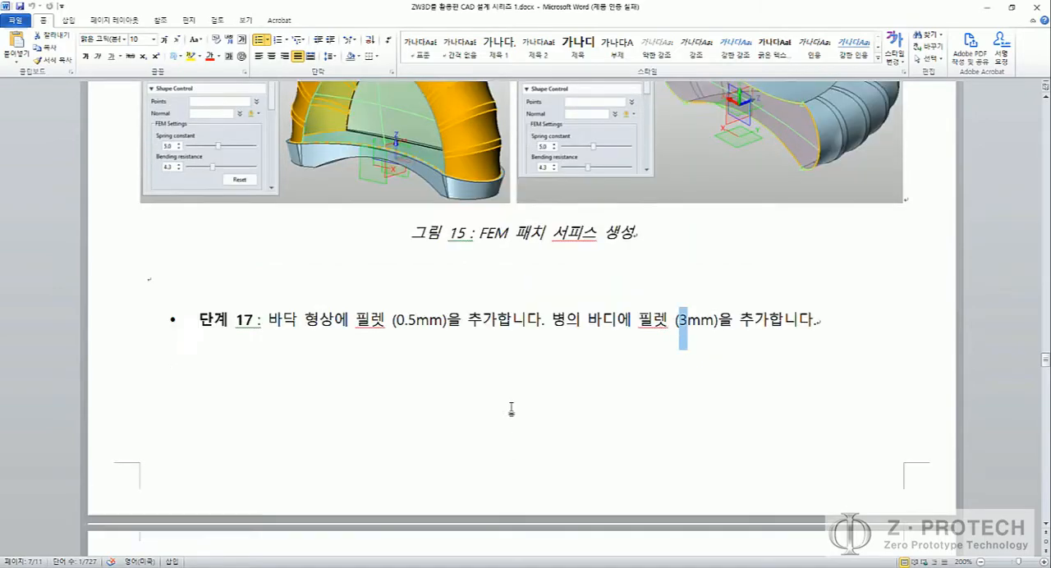
scroll(510, 404, "down", 10)
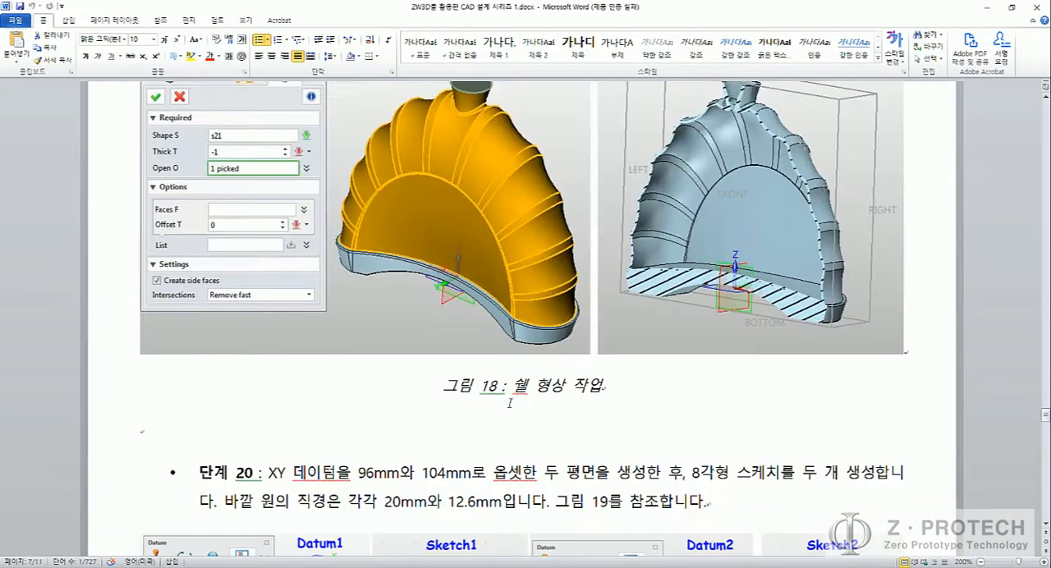
scroll(716, 321, "up", 3)
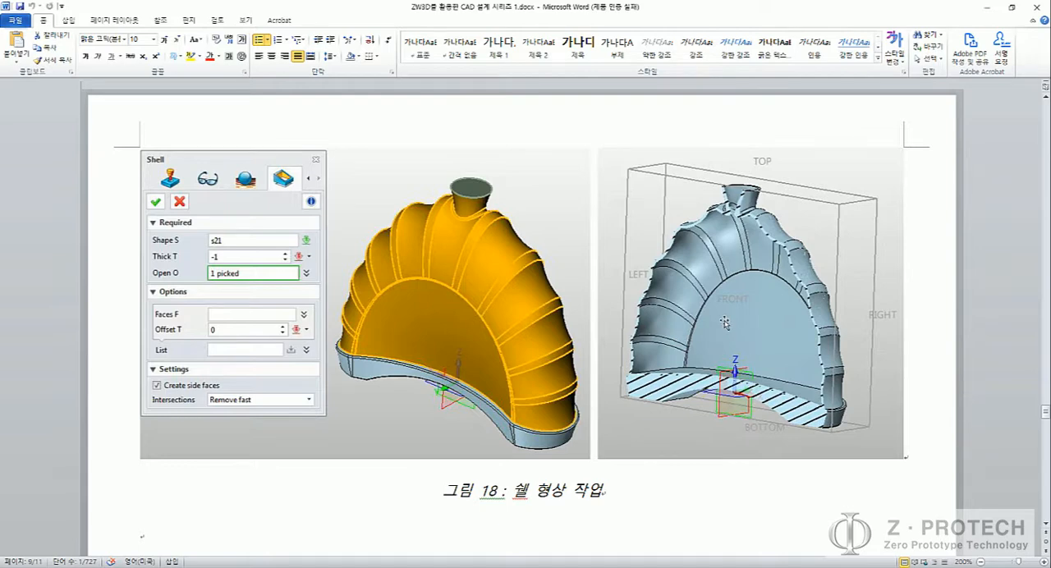
Step: Return to ZW3D and start a plane section view, rotating the section plane about its X axis to about 273° to cut the bottle lengthwise
key("alt+Tab")
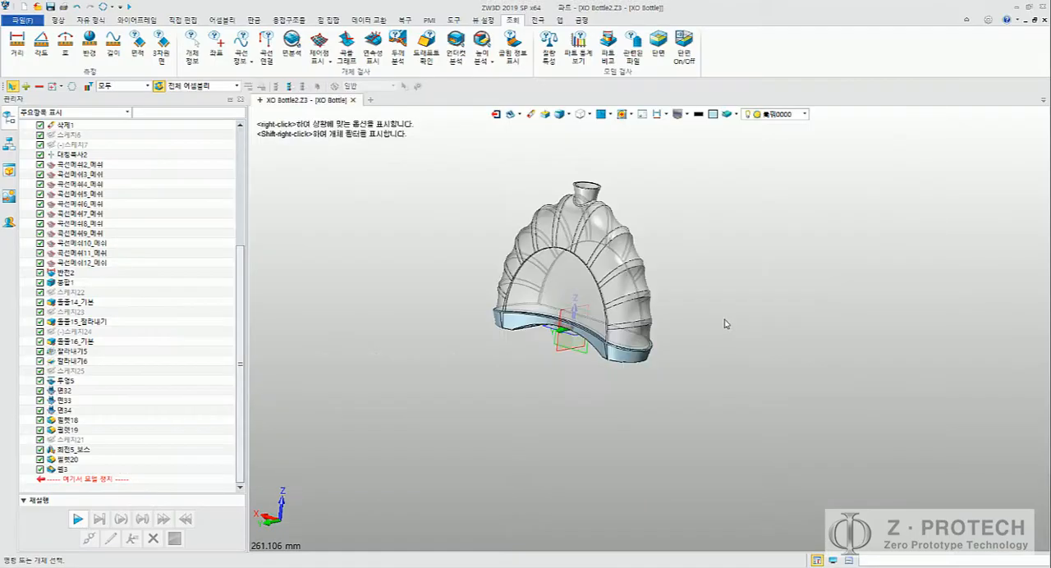
left_click(658, 43)
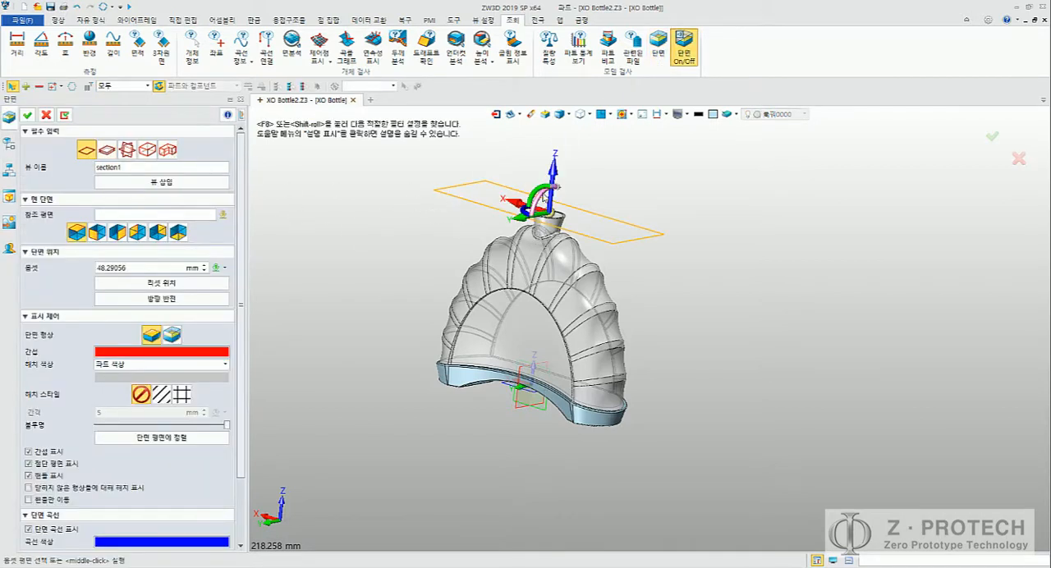
right_click_drag(539, 198, 514, 212)
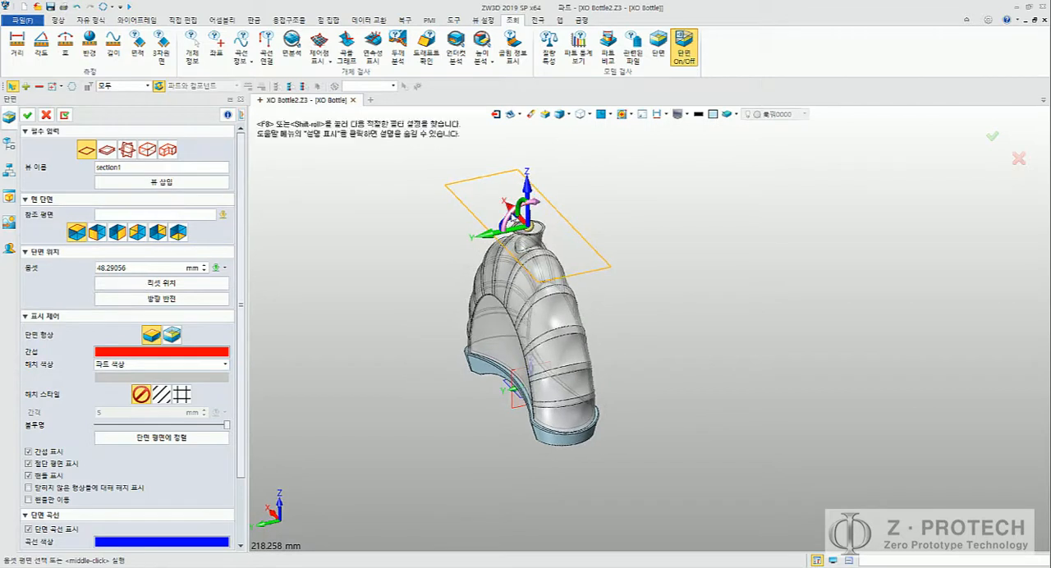
left_click_drag(502, 220, 503, 265)
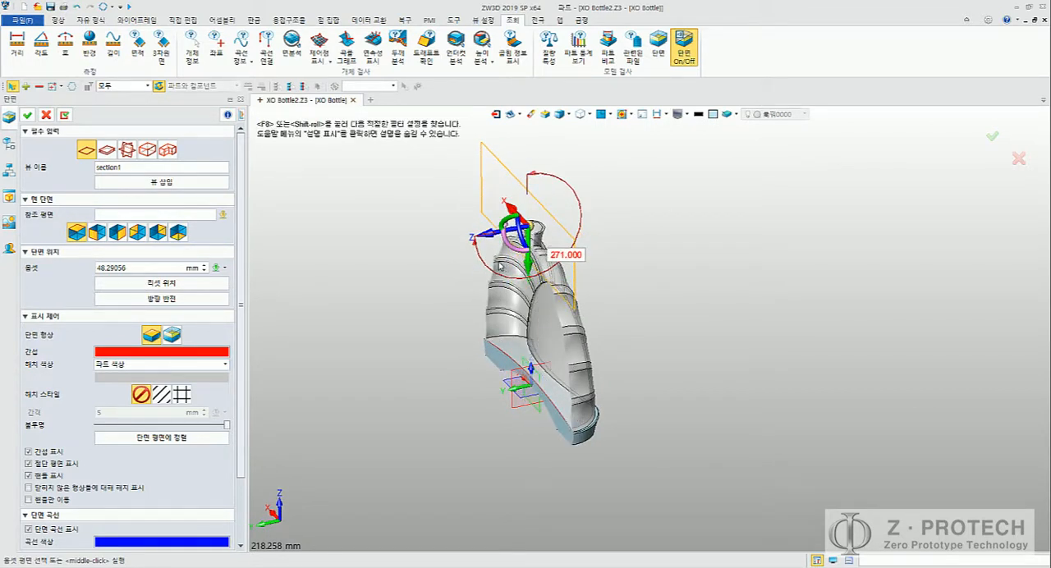
left_click_drag(497, 262, 495, 261)
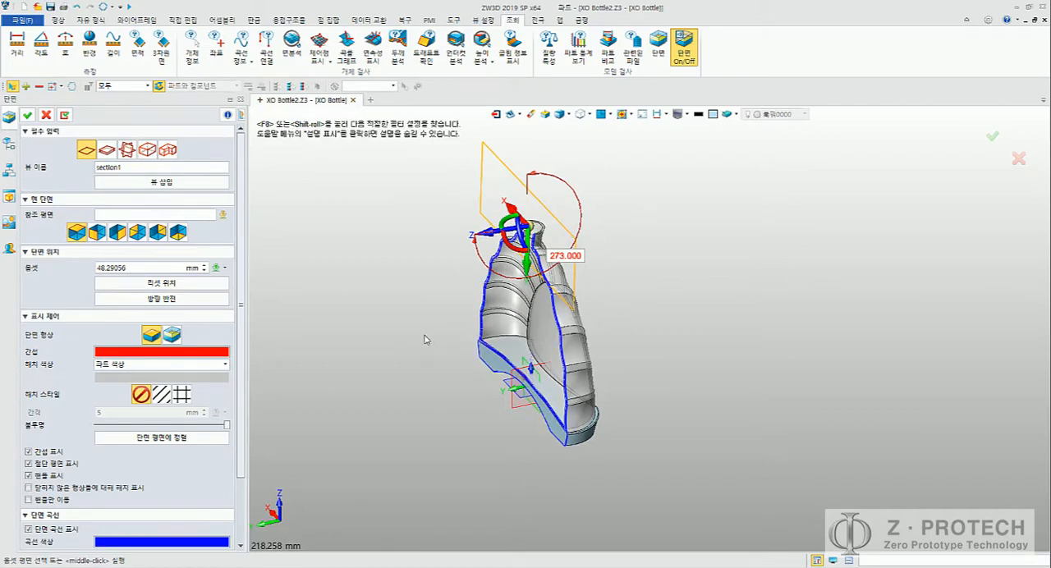
Step: Examine the sectioned bottle's wall thickness and the junction between the shelled body and the base
right_click_drag(424, 335, 481, 354)
scroll(501, 369, "up", 5)
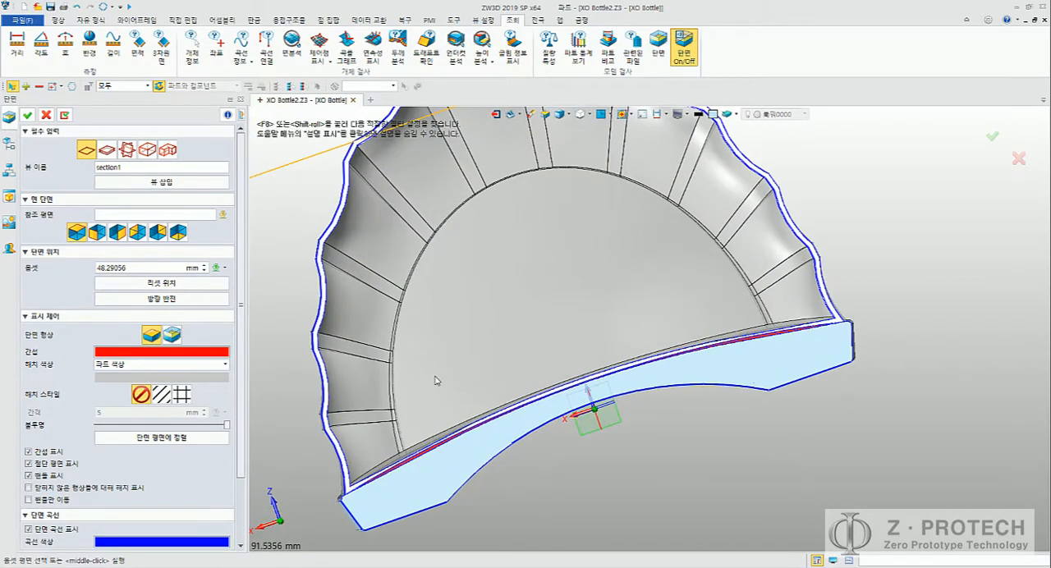
middle_click_drag(444, 380, 564, 294)
right_click_drag(564, 293, 505, 364)
scroll(491, 323, "up", 4)
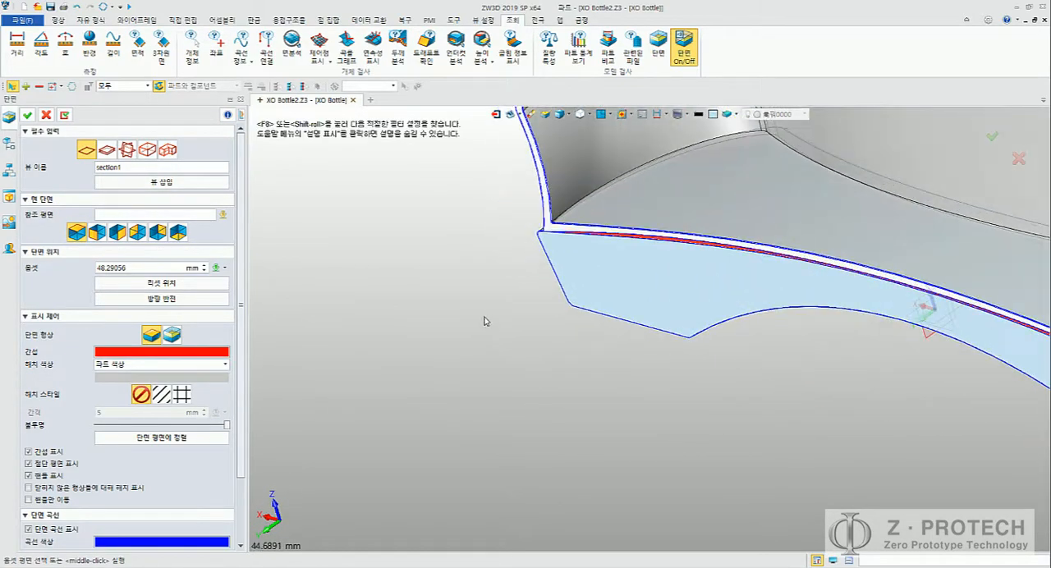
scroll(510, 252, "up", 5)
middle_click_drag(503, 250, 339, 362)
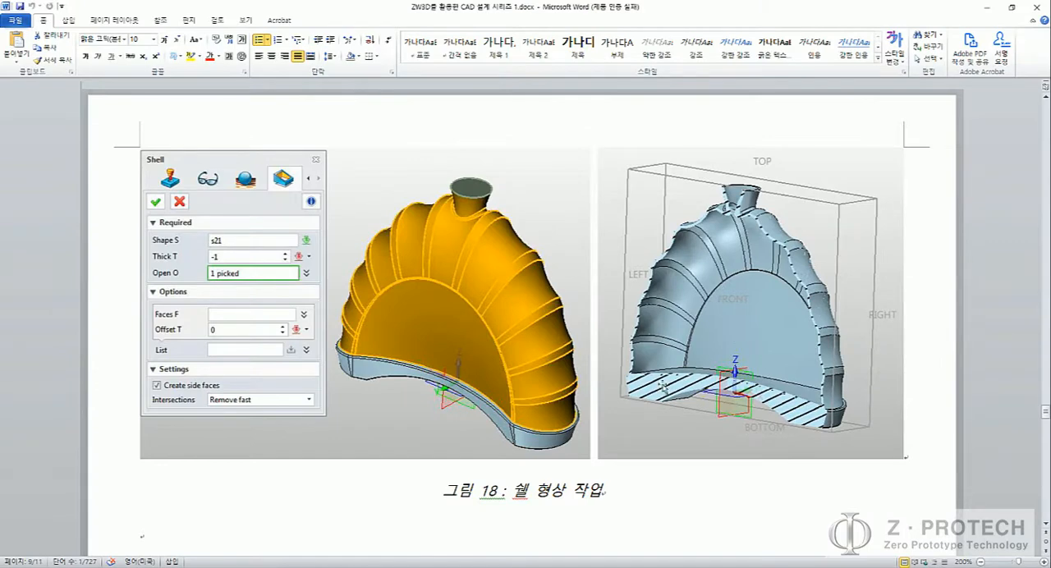
Step: Switch to the Word document and study the cross-section of the body and base in figure 18 up close
left_click(801, 402)
scroll(821, 403, "up", 1, "ctrl")
scroll(835, 404, "up", 11, "ctrl")
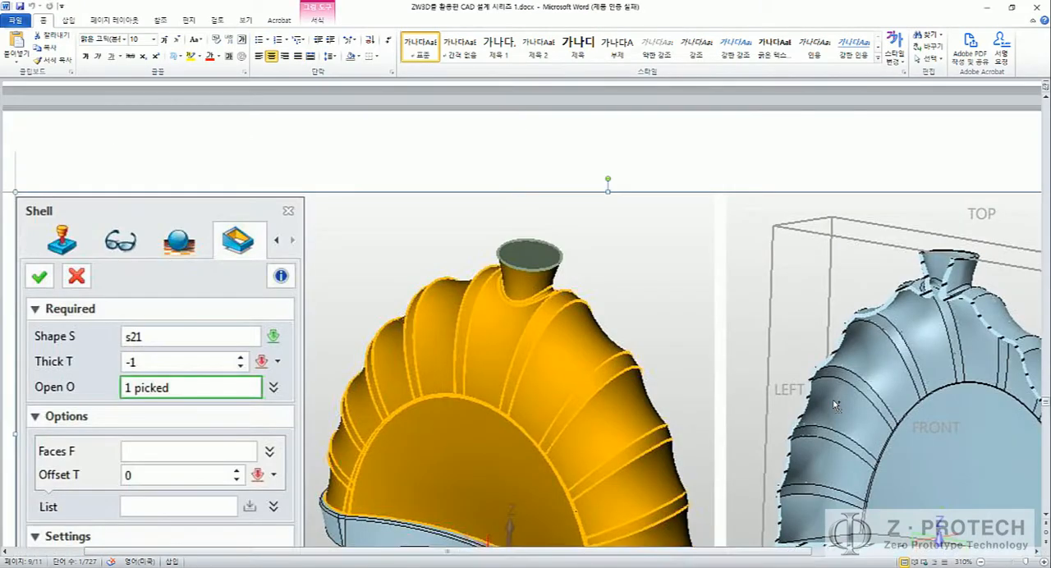
scroll(835, 404, "up", 1, "ctrl")
scroll(834, 404, "down", 8)
scroll(823, 401, "up", 6)
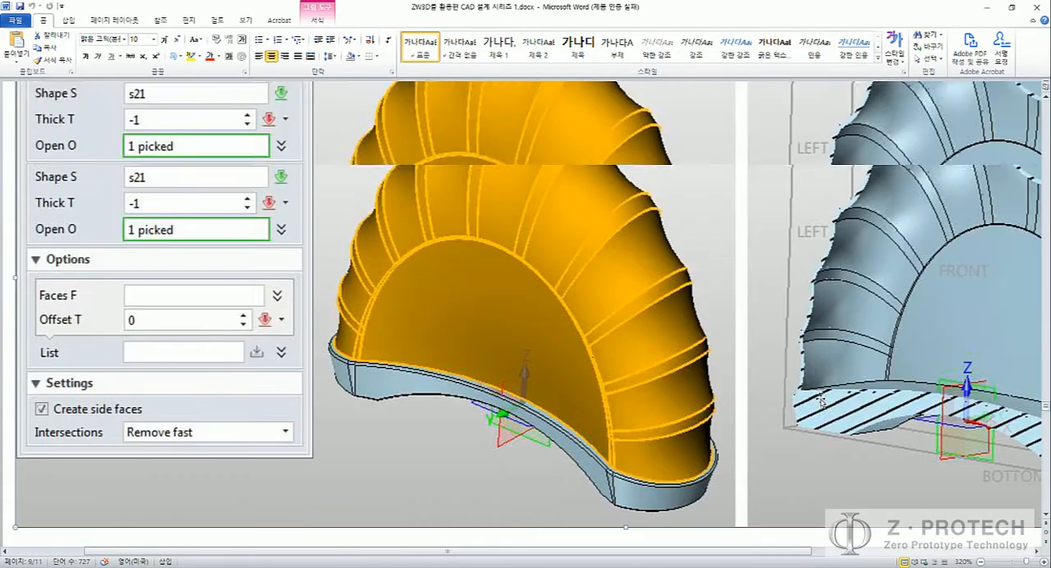
left_click_drag(699, 552, 845, 551)
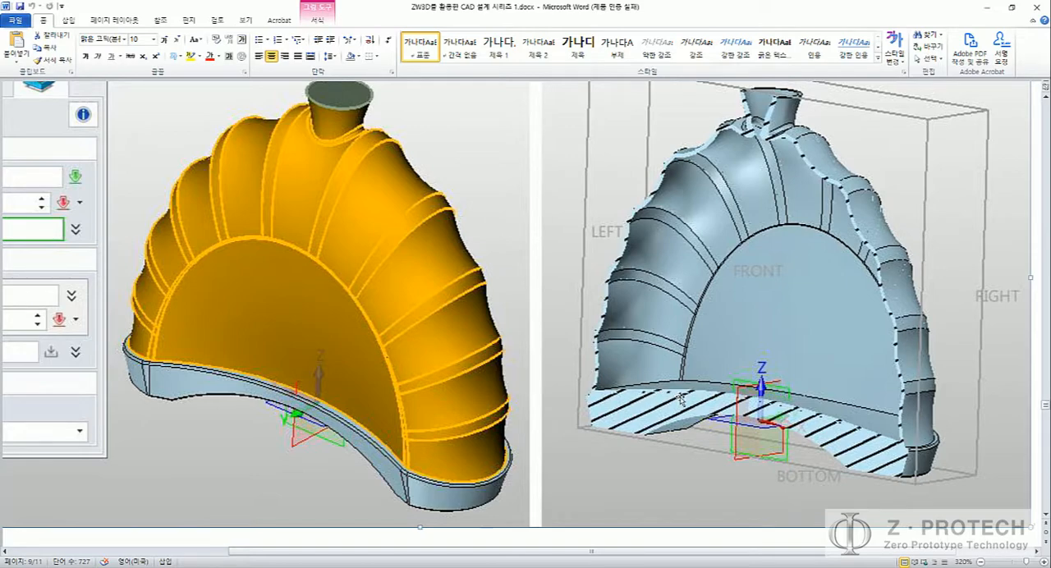
scroll(684, 400, "down", 3, "ctrl")
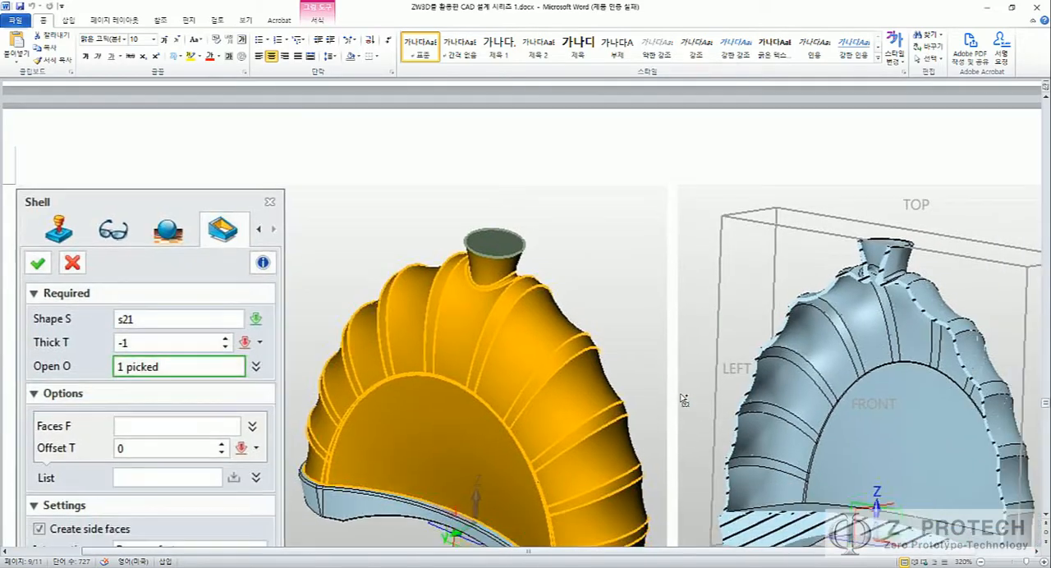
scroll(683, 400, "down", 10, "ctrl")
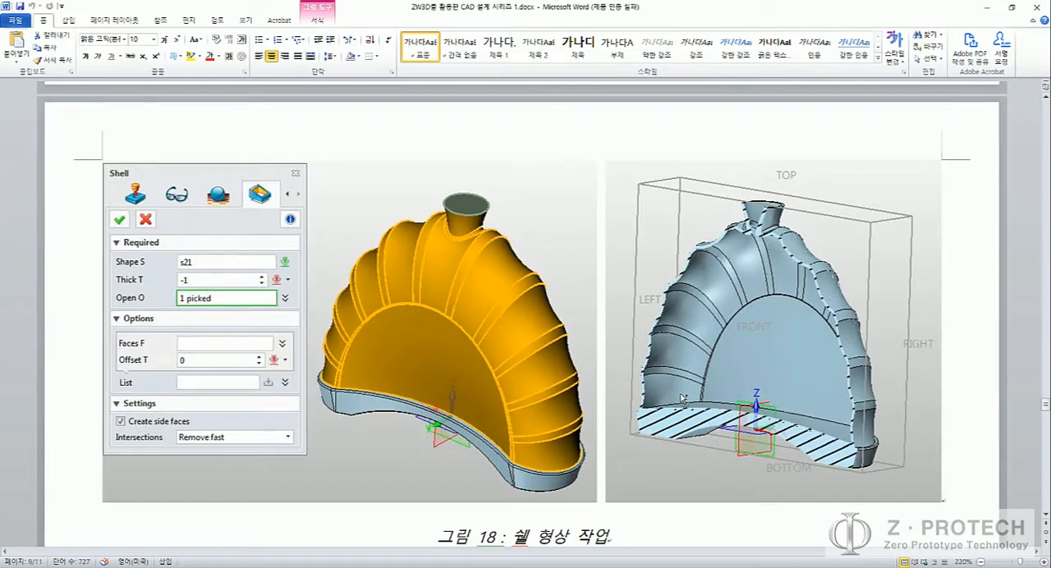
Step: Read step 20 and figure 19 of the document for the two datum plane offsets and the octagon sketch diameters
scroll(682, 396, "down", 5)
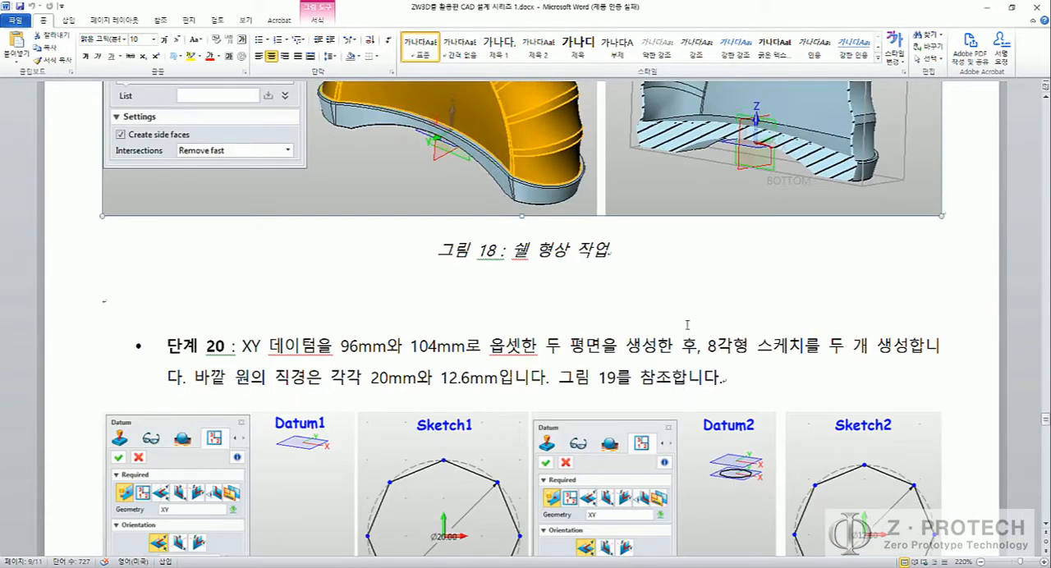
scroll(686, 324, "down", 3)
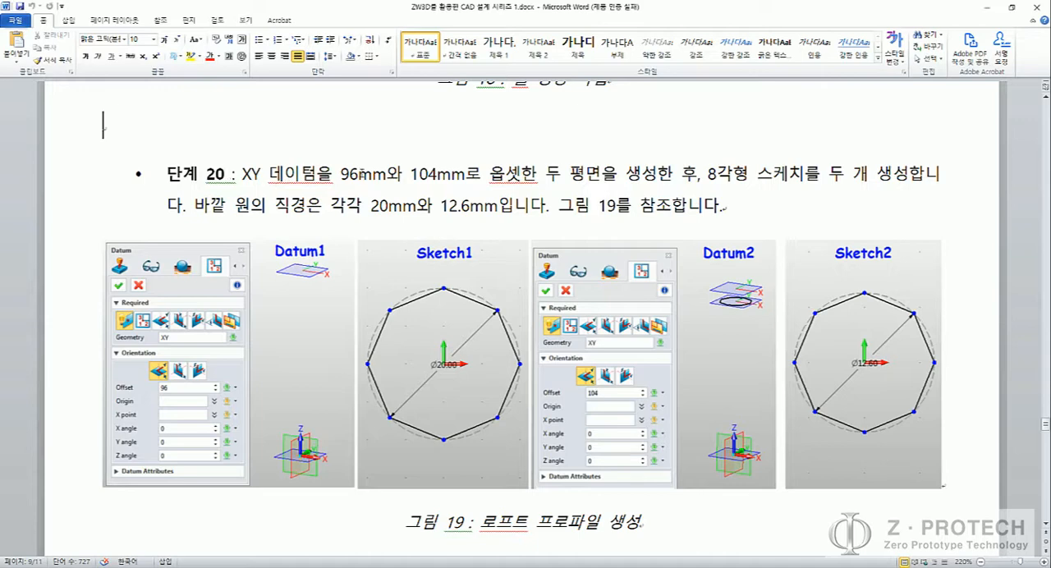
left_click_drag(340, 174, 437, 174)
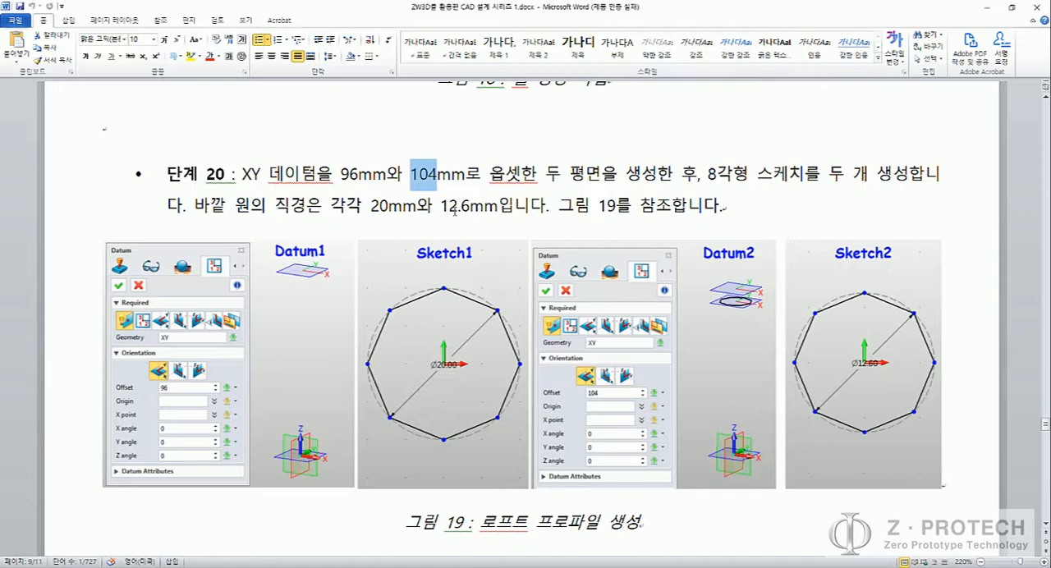
scroll(478, 210, "down", 3)
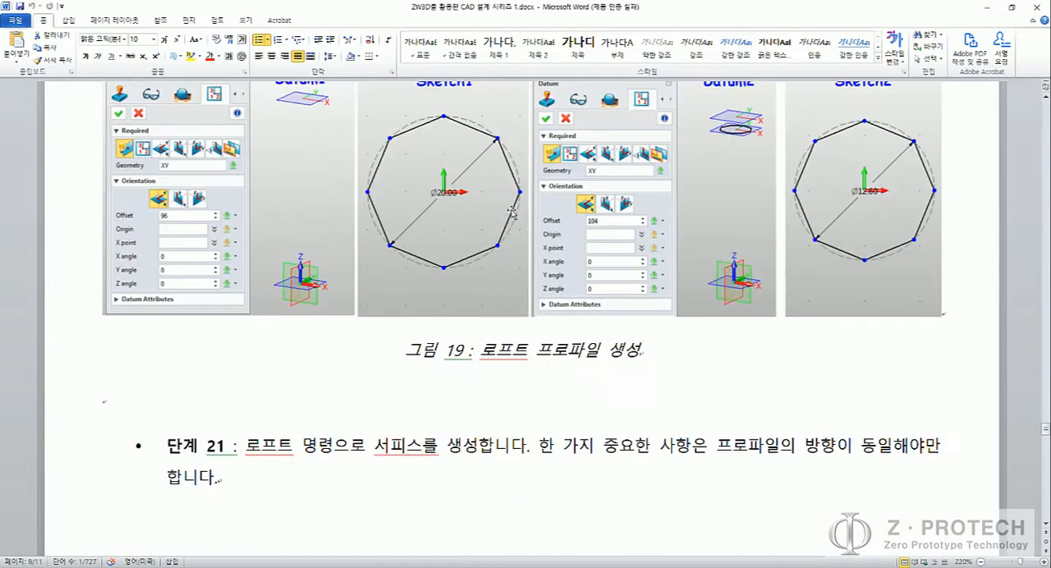
scroll(525, 212, "up", 2)
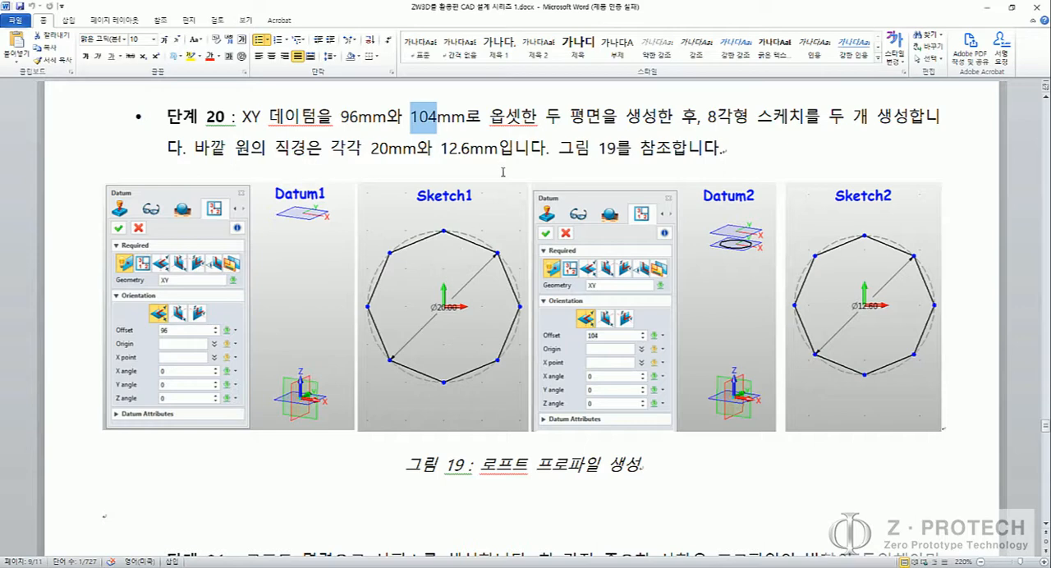
Step: Review the loft and datum pattern instructions in steps 21 and 22 with figures 20 and 21, and return to figure 19
scroll(680, 291, "down", 10)
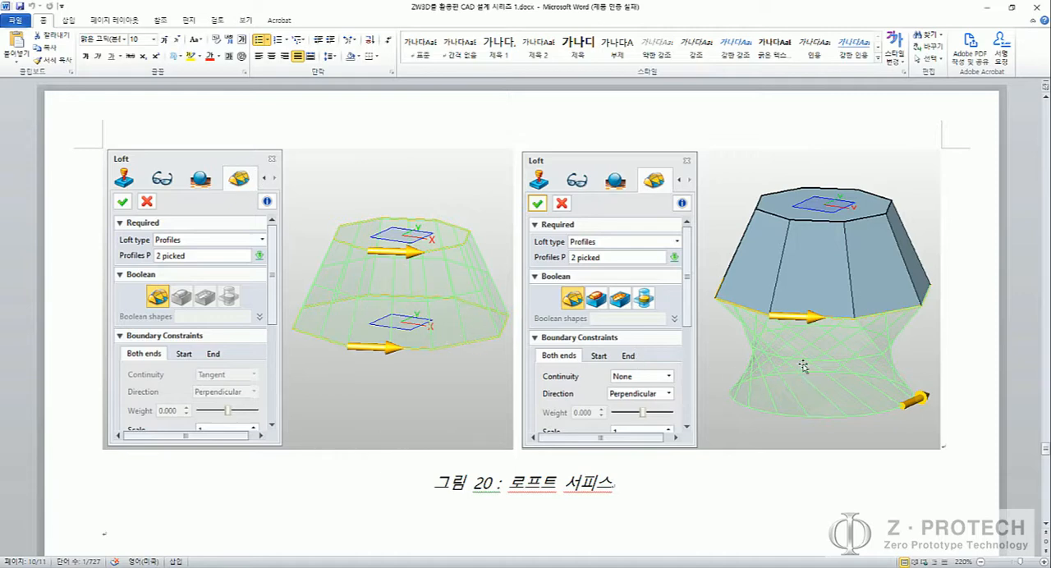
scroll(814, 363, "down", 7)
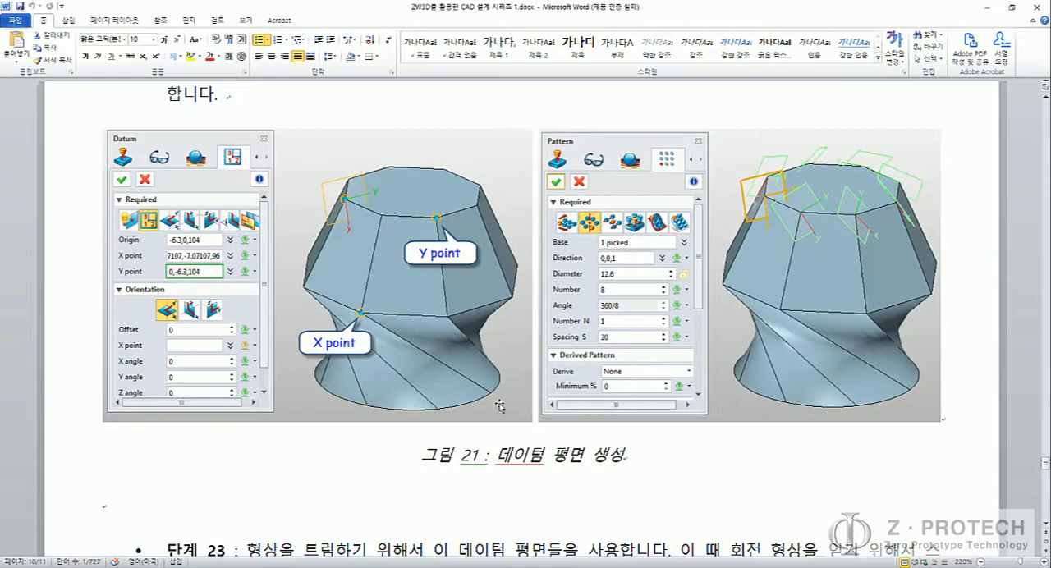
scroll(477, 288, "up", 5)
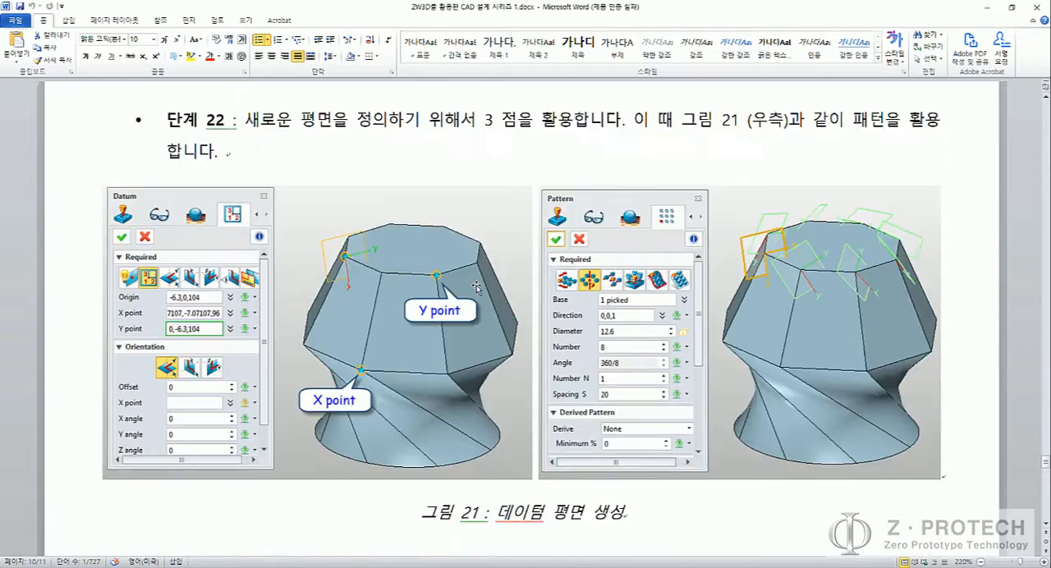
scroll(476, 288, "up", 15)
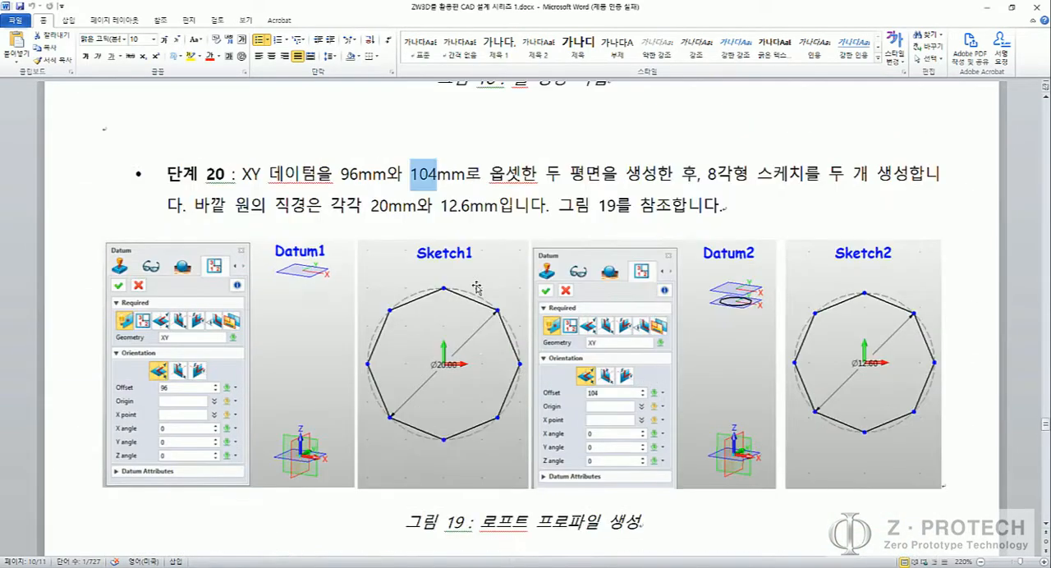
Step: Recheck the first datum offset in step 20 of the document, then switch to ZW3D with the whole bottle in view
scroll(477, 287, "up", 1)
left_click(359, 227)
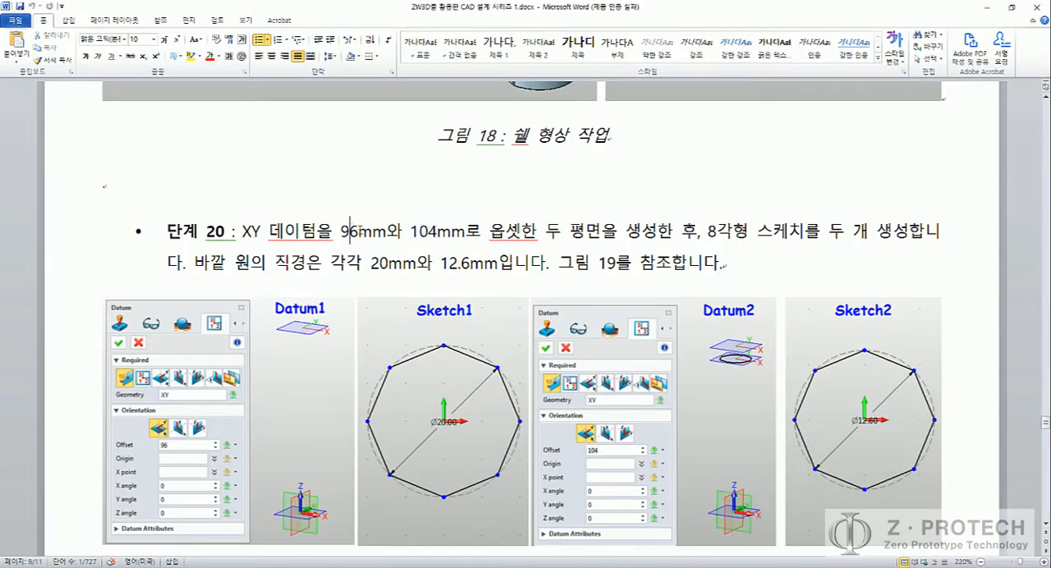
key("alt+Tab")
scroll(332, 258, "down", 8)
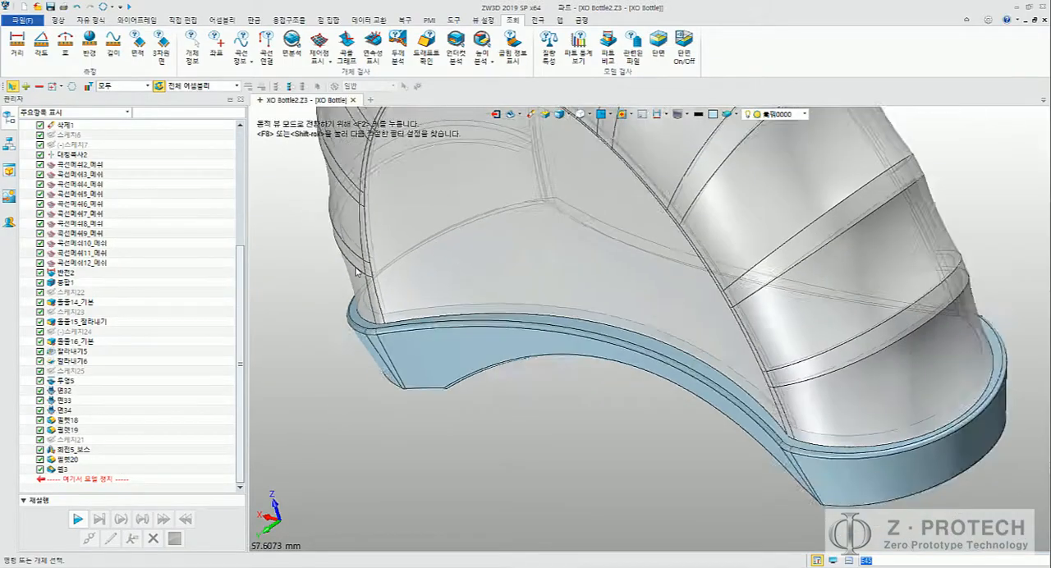
right_click_drag(631, 338, 603, 270)
left_click(60, 22)
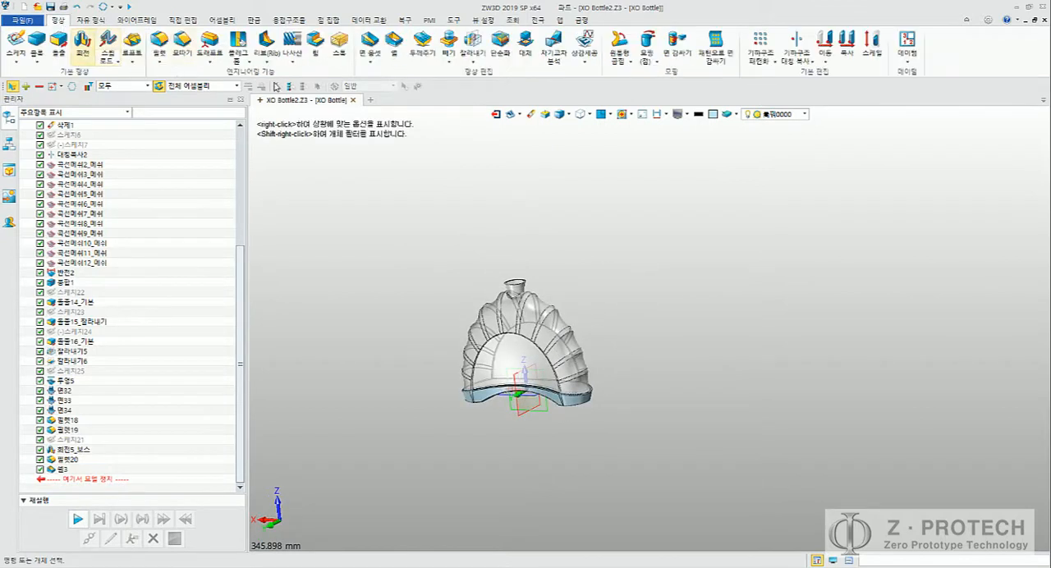
Step: Create a datum plane offset 96 mm from the XY plane, above the bottle neck
left_click(907, 62)
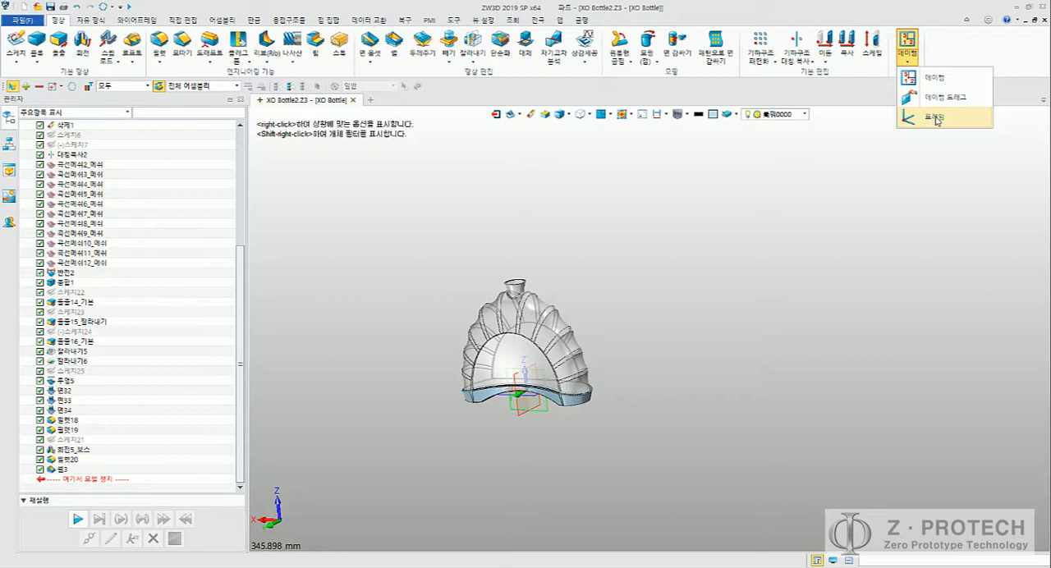
left_click(925, 81)
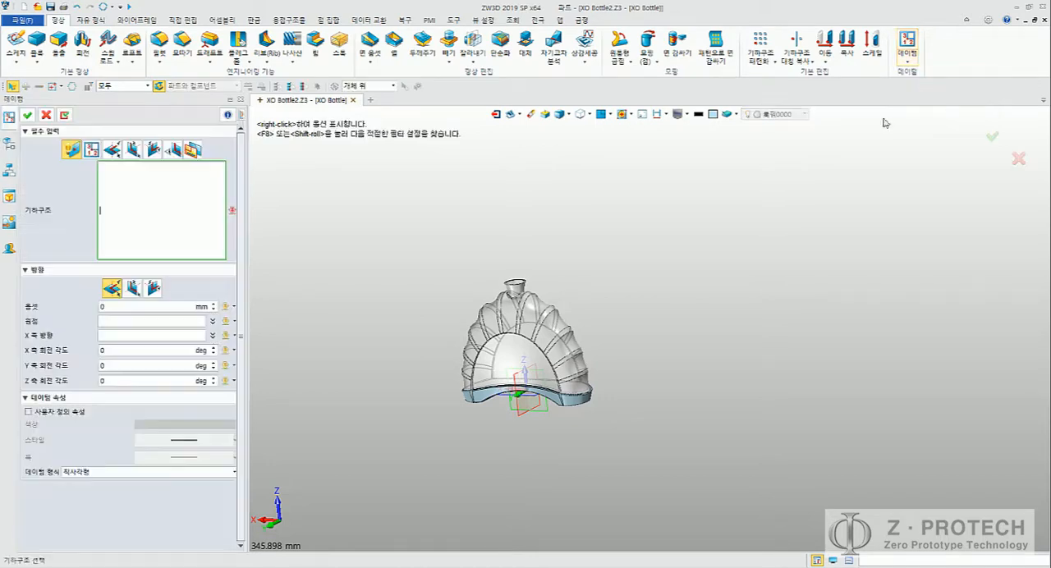
scroll(593, 318, "up", 4)
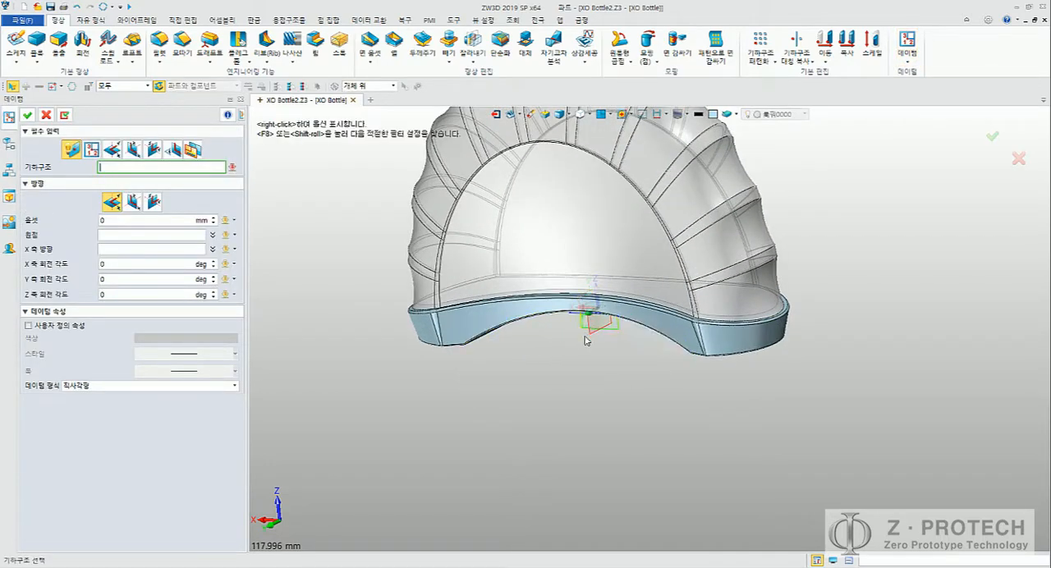
middle_click_drag(592, 319, 593, 301)
left_click(585, 308)
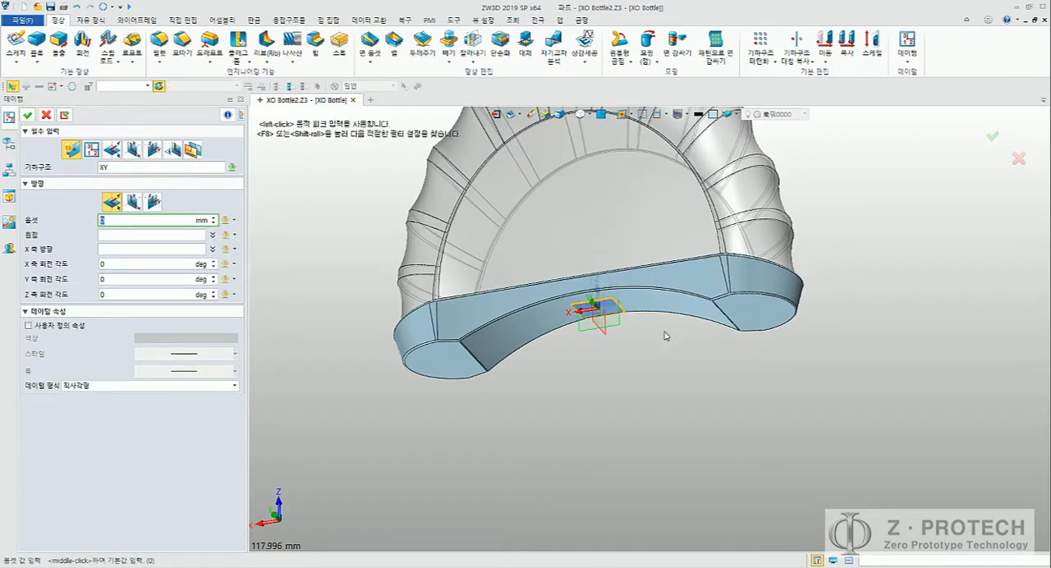
middle_click_drag(645, 359, 679, 425)
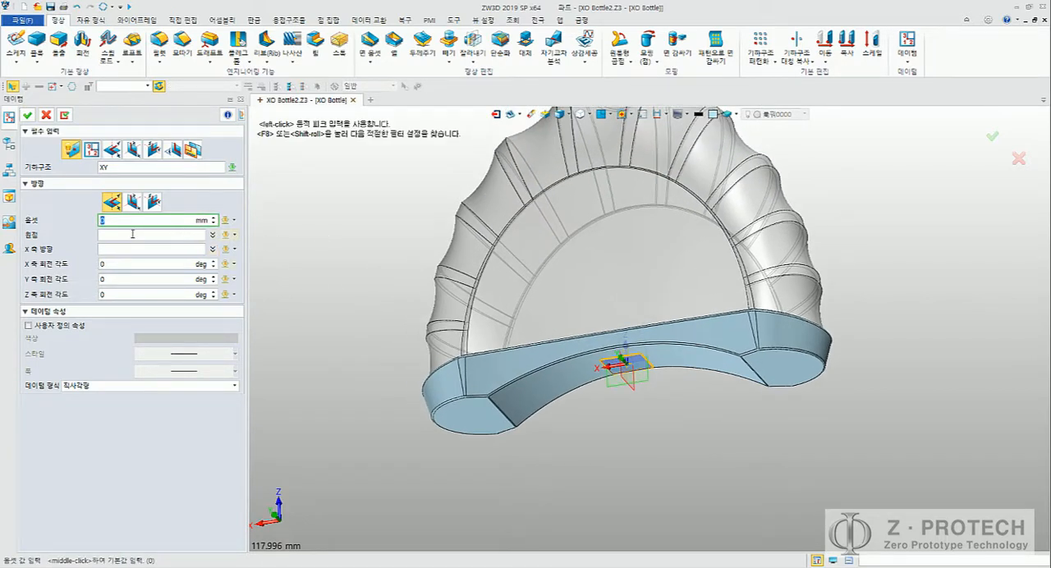
scroll(130, 220, "up", 10)
key("Return")
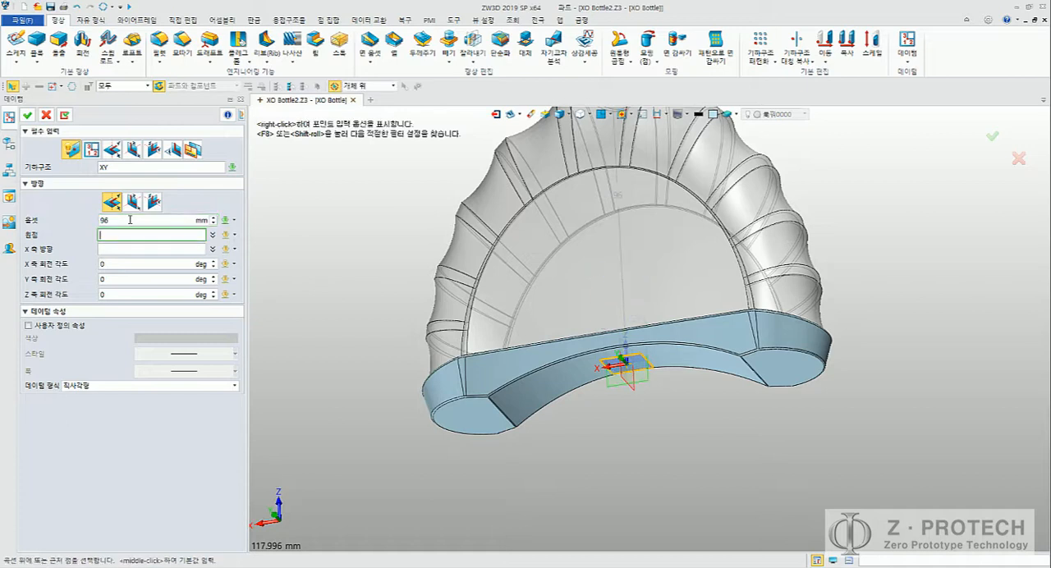
middle_click_drag(357, 221, 354, 322)
right_click_drag(399, 287, 402, 333)
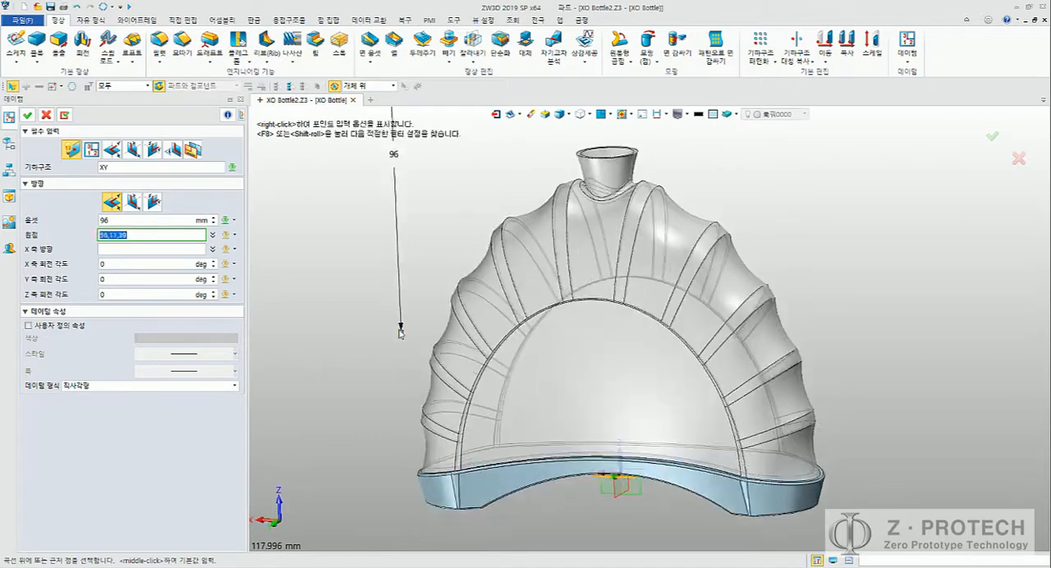
scroll(400, 329, "down", 4)
left_click(130, 221)
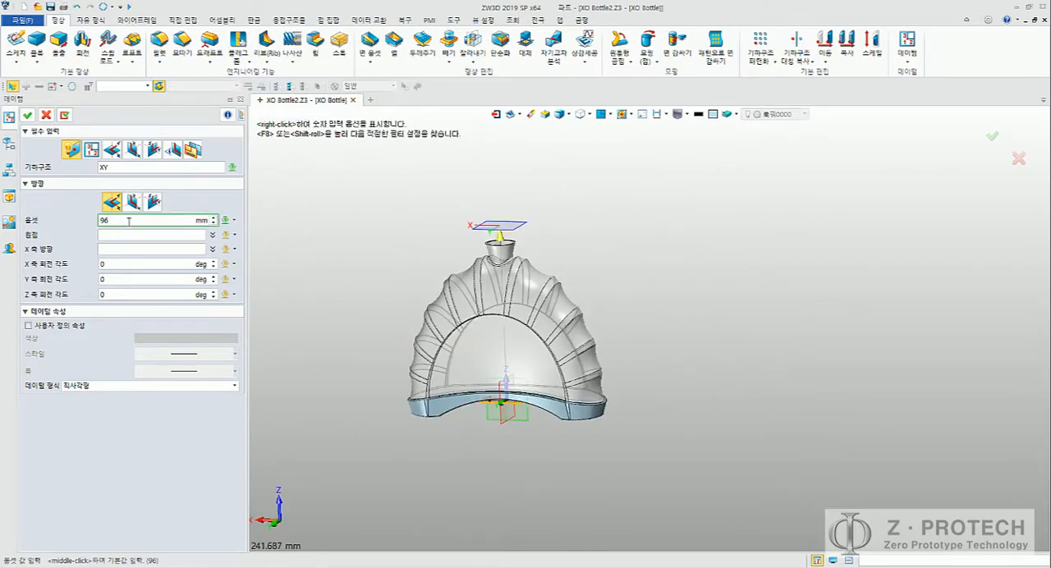
left_click(27, 116)
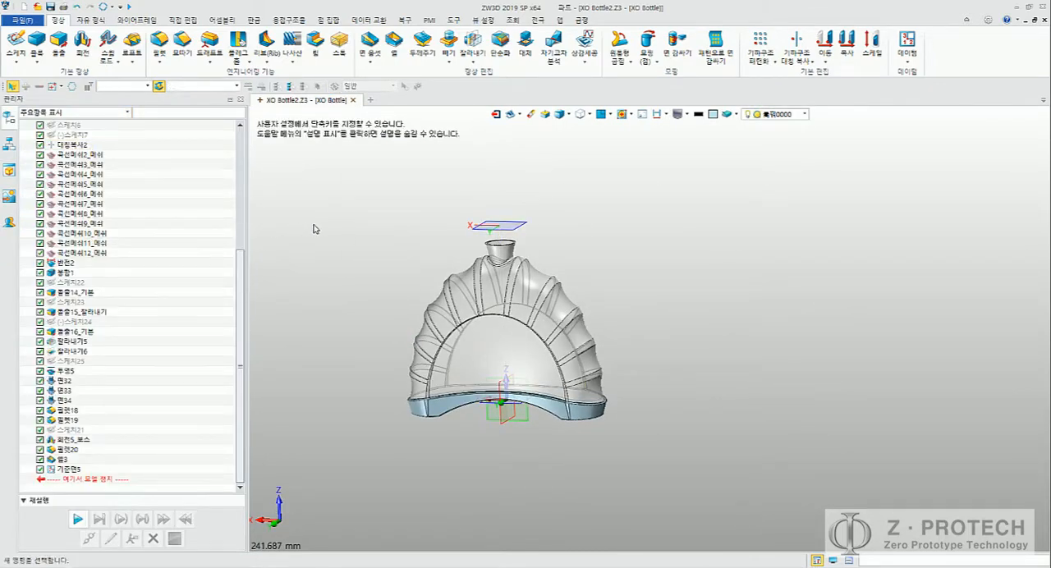
Step: Create a second datum plane offset 104 mm from the XY plane
middle_click(315, 229)
right_click_drag(350, 249, 358, 276)
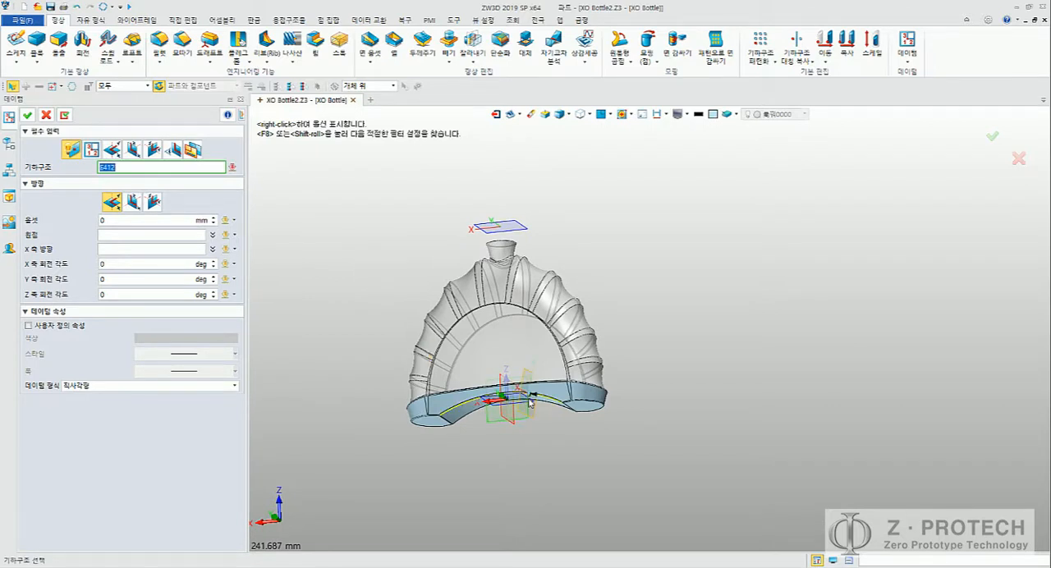
scroll(526, 403, "up", 3)
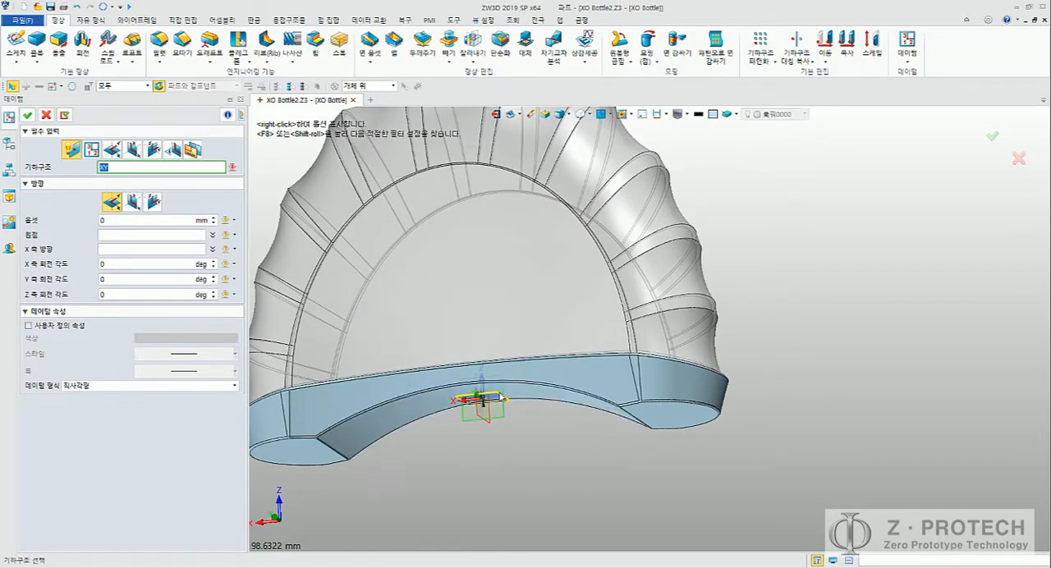
left_click(498, 397)
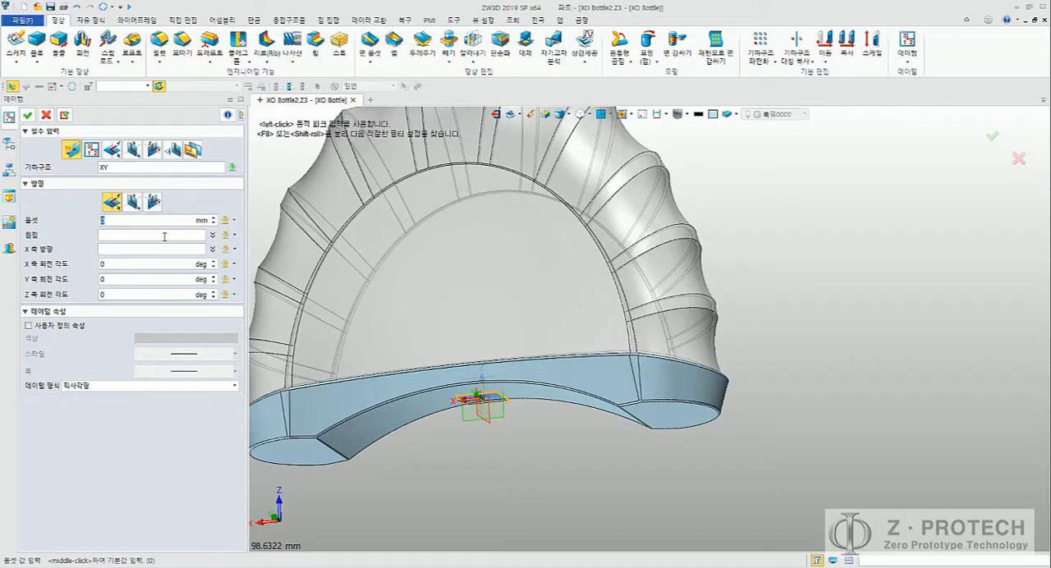
left_click(164, 236)
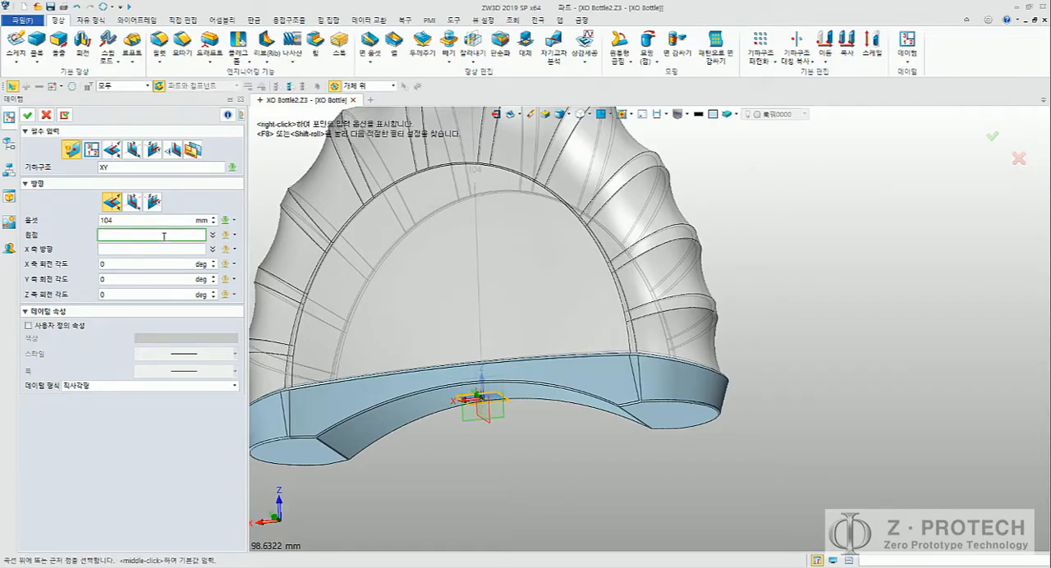
left_click(27, 115)
Step: Inspect both datum planes above the bottle neck and check the octagon sketch diameters in step 20 of the Word document
scroll(591, 293, "down", 5)
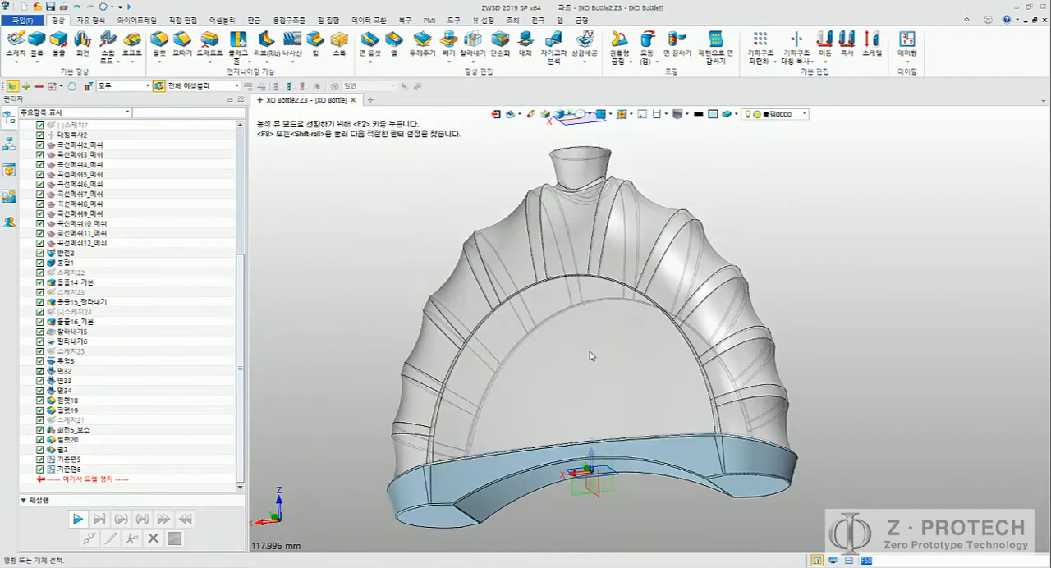
middle_click_drag(598, 271, 606, 305)
mouse_move(606, 304)
right_mouse_down()
mouse_move(608, 333)
mouse_move(606, 324)
right_mouse_up()
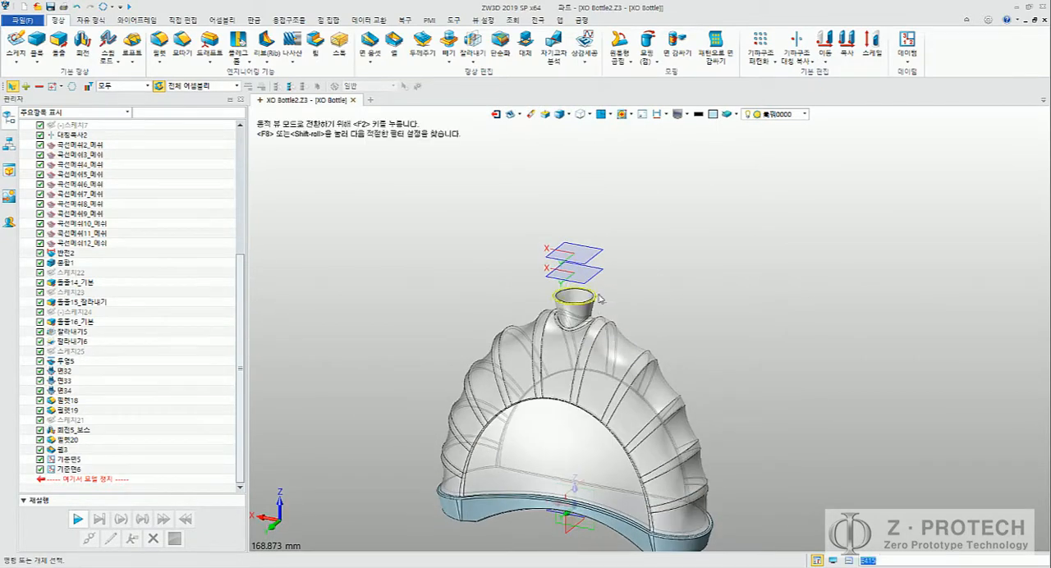
scroll(600, 299, "up", 4)
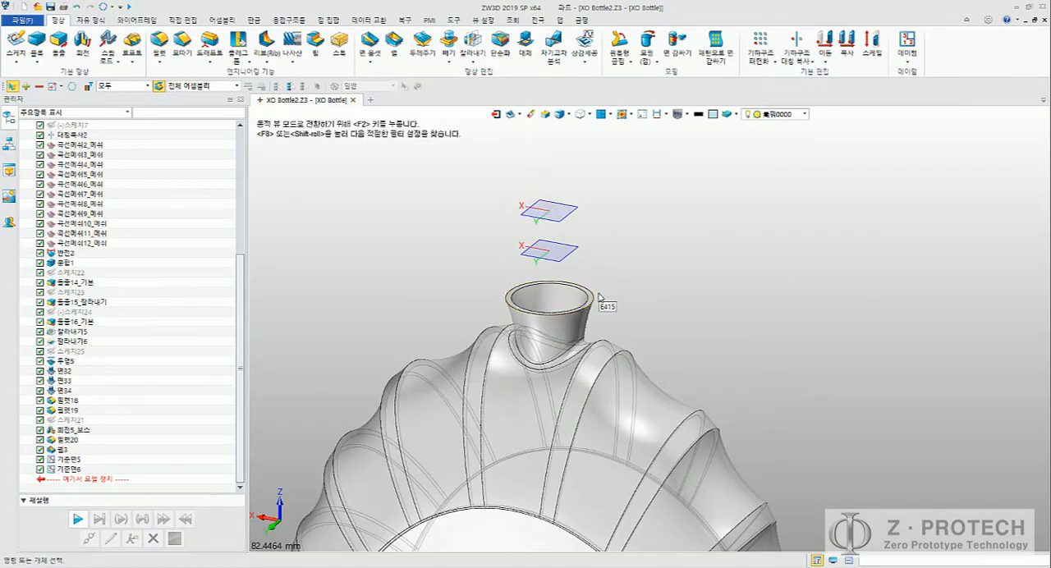
key("alt+Tab")
scroll(628, 284, "down", 3)
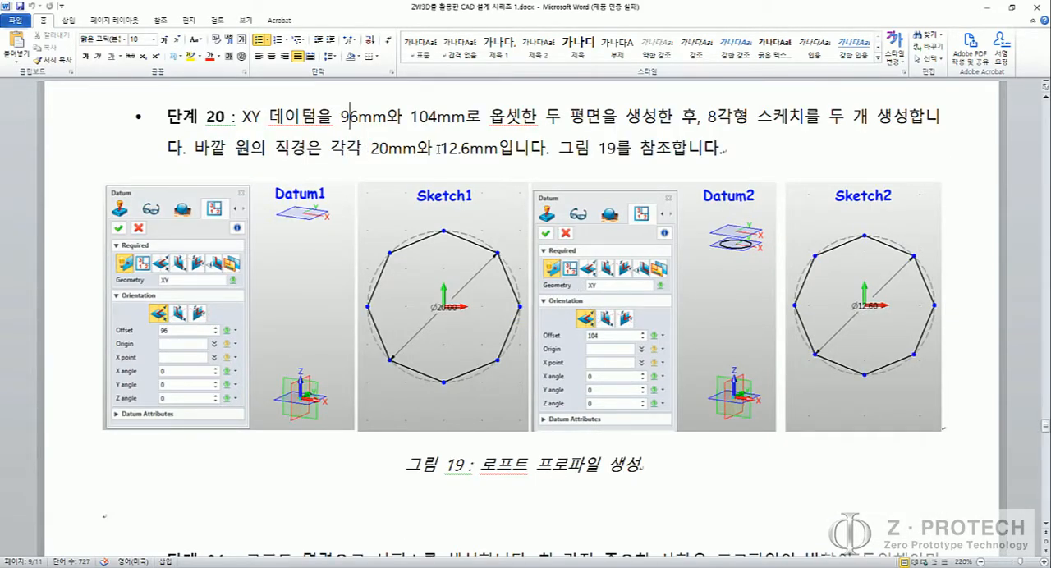
key("alt+Tab")
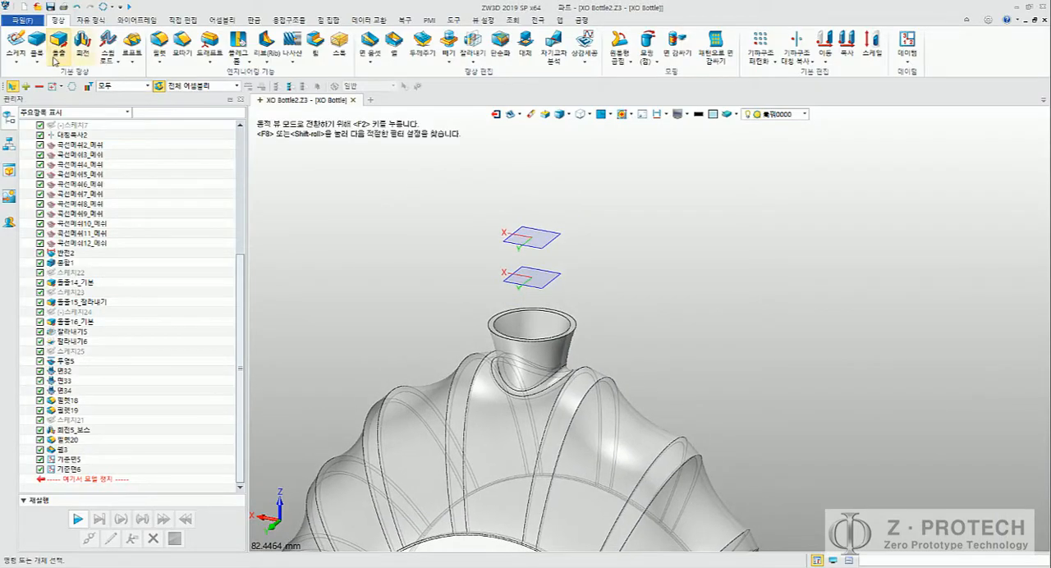
Step: Start a sketch on the lower datum plane above the neck and hide the bottle geometry in the sketch view
left_click(14, 43)
left_click(531, 289)
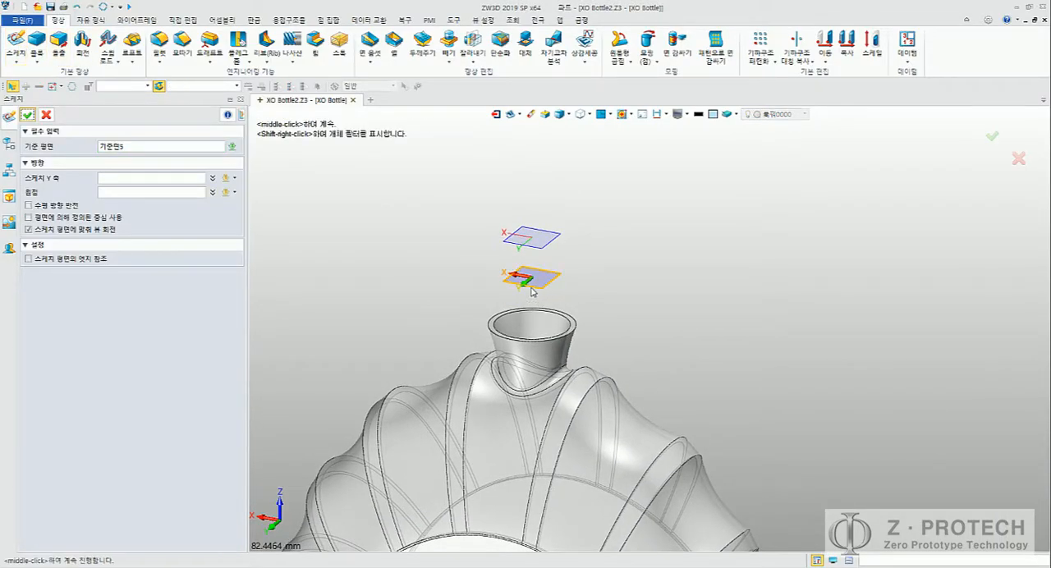
middle_click(426, 279)
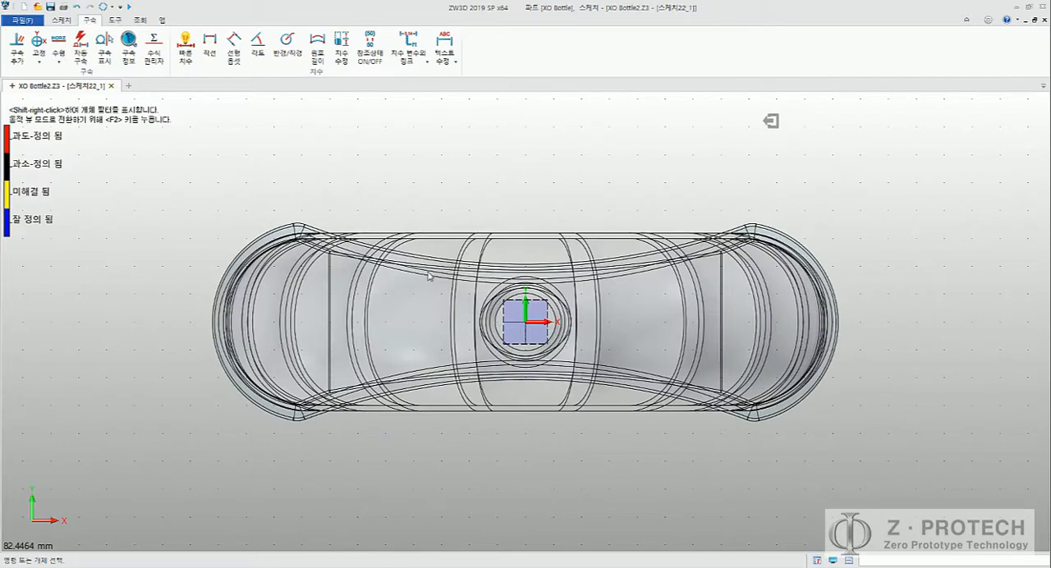
left_click(549, 103)
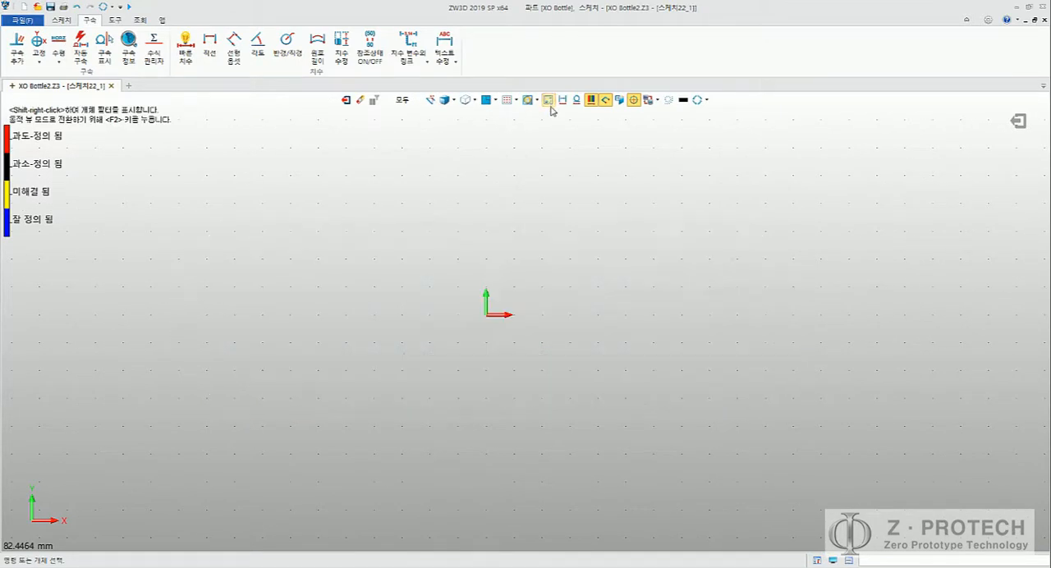
middle_click_drag(545, 175, 587, 174)
scroll(573, 250, "up", 2)
middle_click_drag(517, 267, 496, 194)
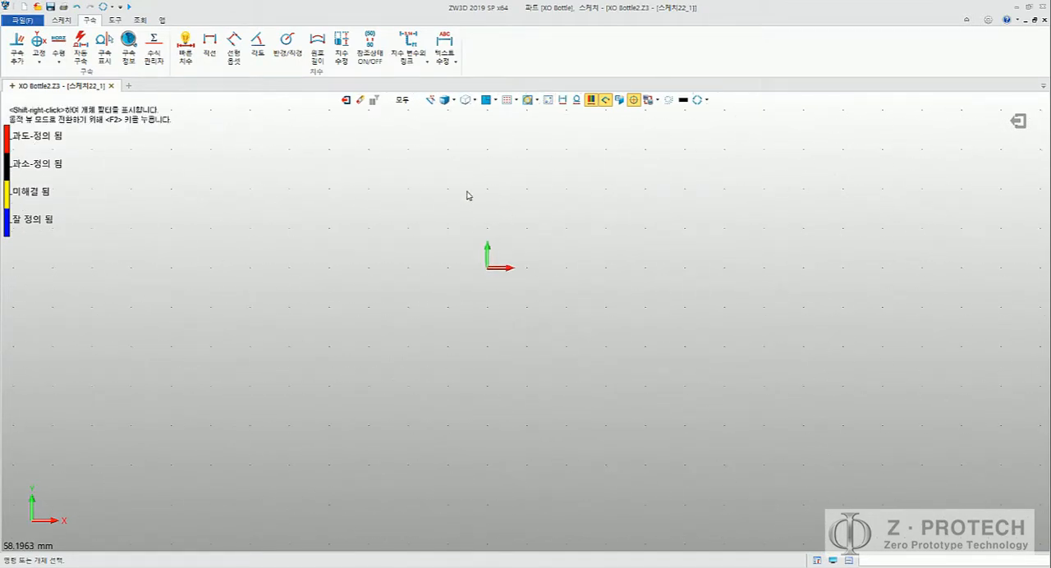
Step: Insert the predefined octagon shape with its centre at the sketch origin
left_click(61, 20)
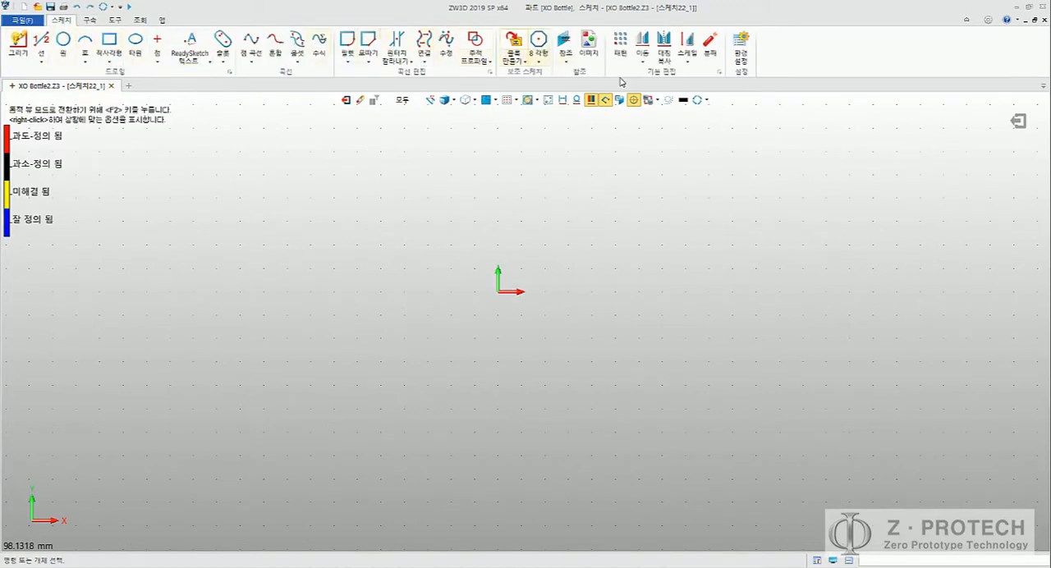
left_click(546, 62)
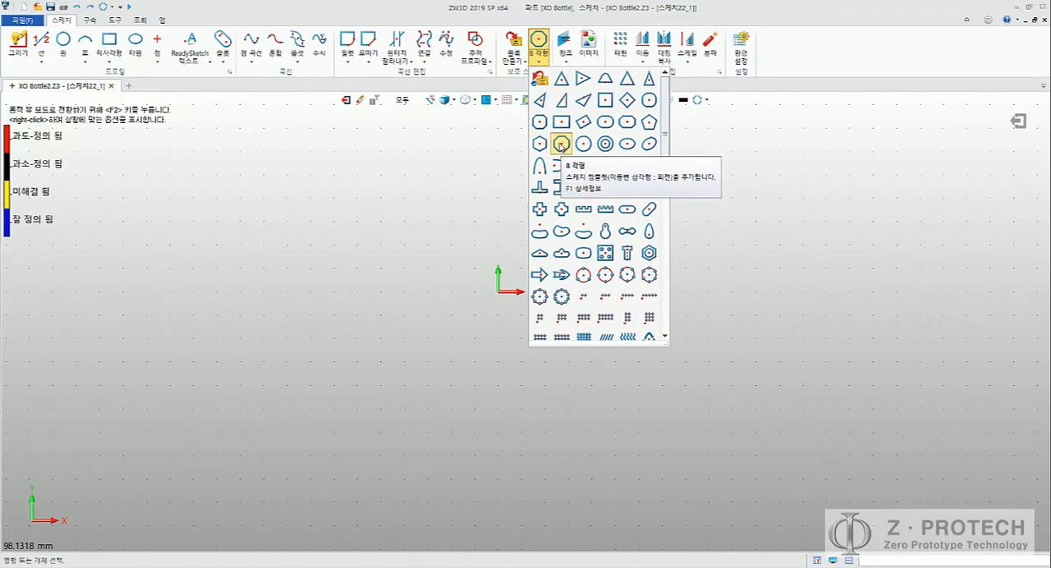
left_click(561, 145)
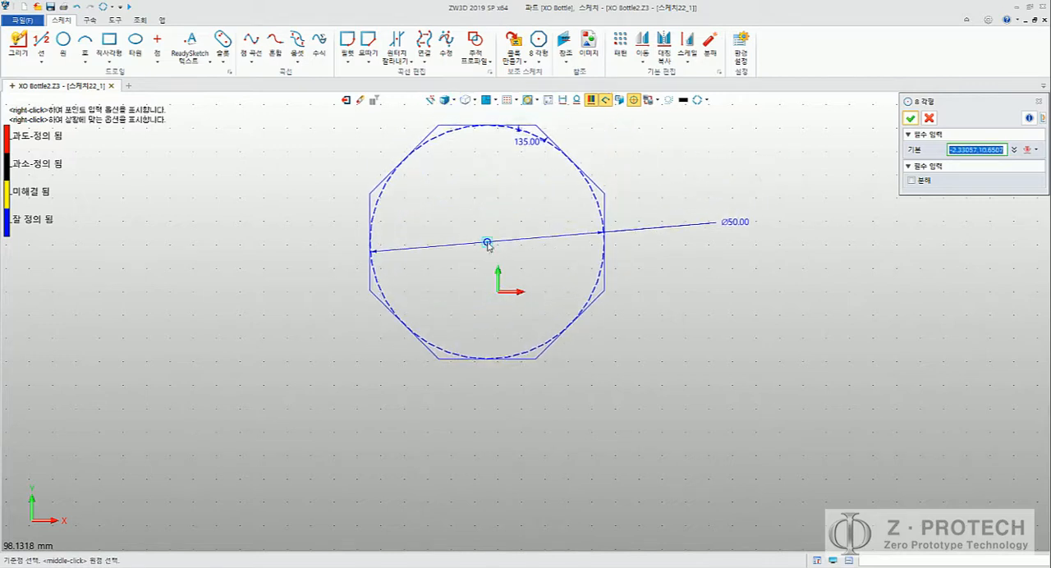
left_click(498, 294)
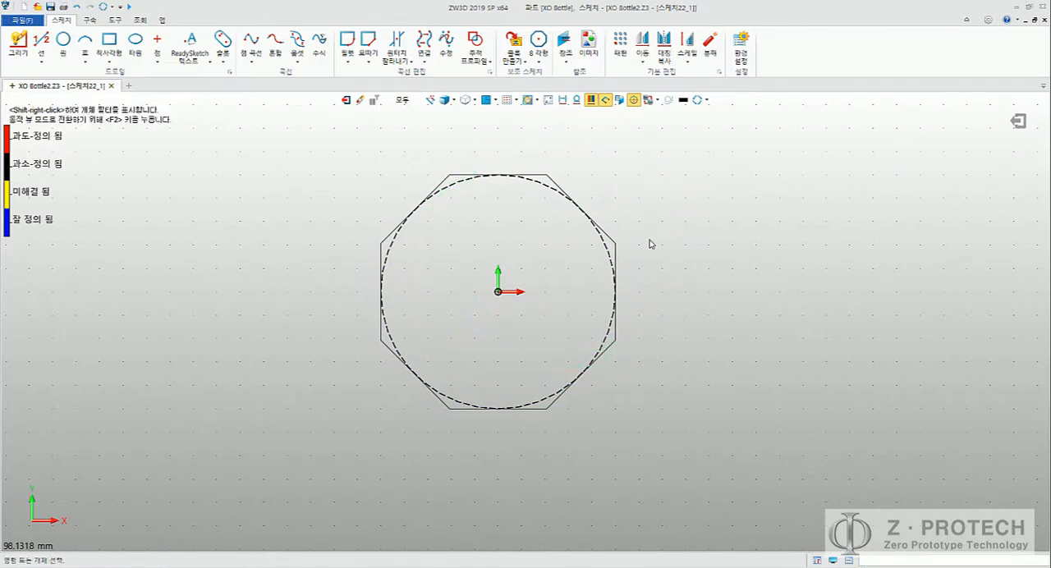
Step: Open the octagon block for editing and set its circle diameter to 20 mm, as given in the Word document
double_click(617, 244)
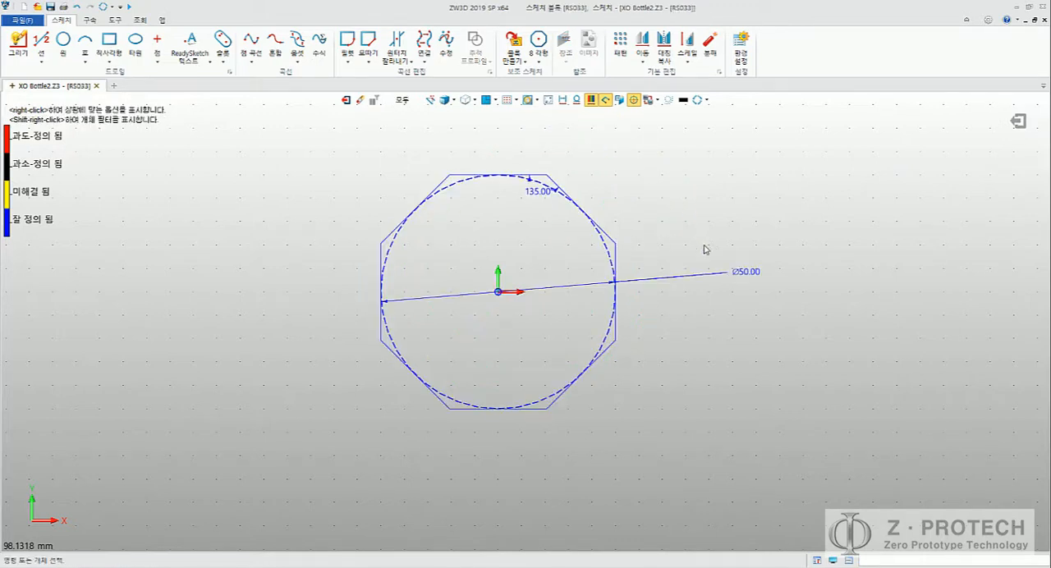
double_click(746, 271)
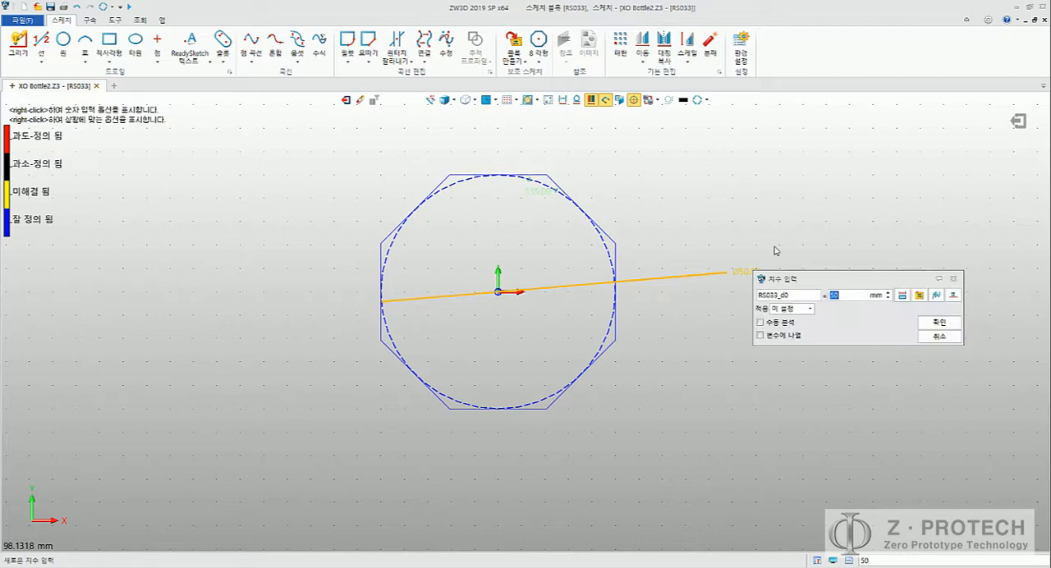
key("alt+Tab")
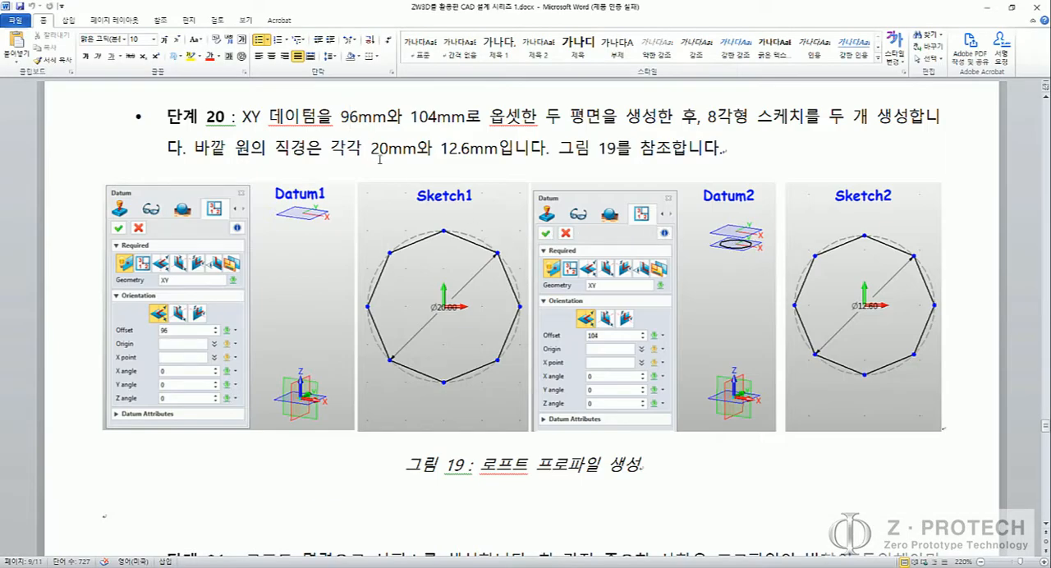
key("alt+Tab")
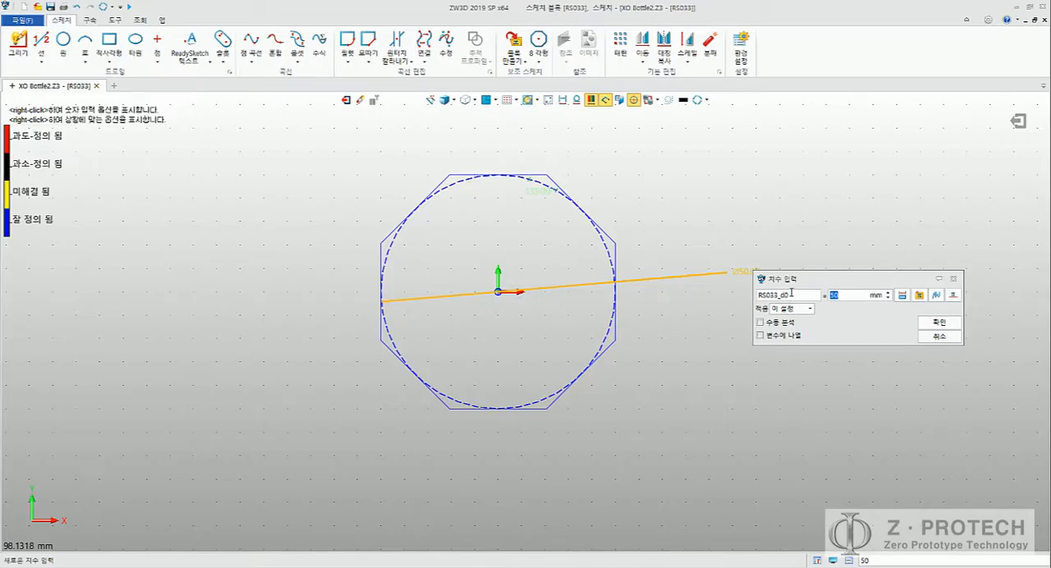
type("20")
key("Return")
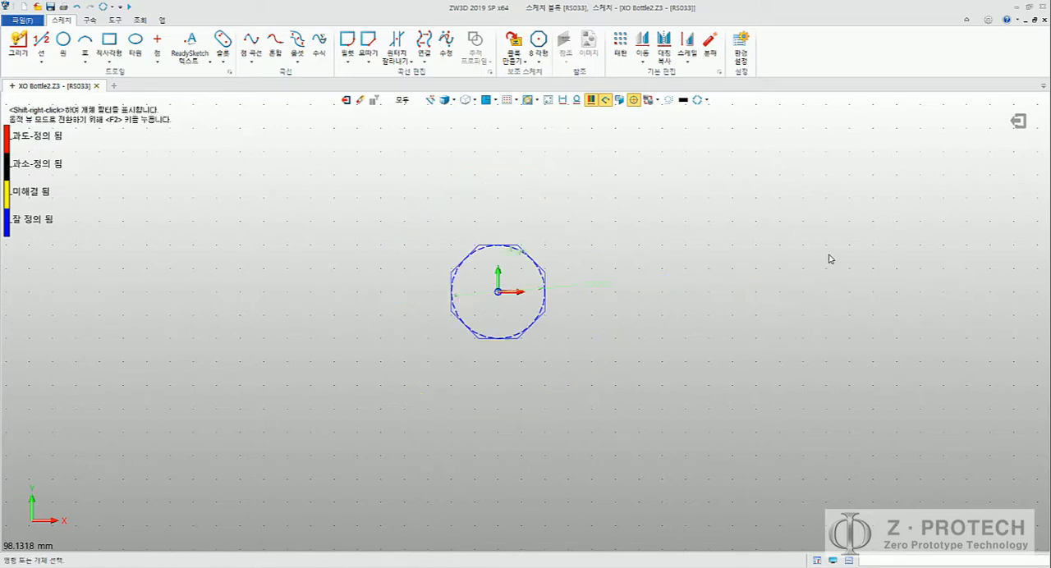
scroll(561, 241, "up", 5)
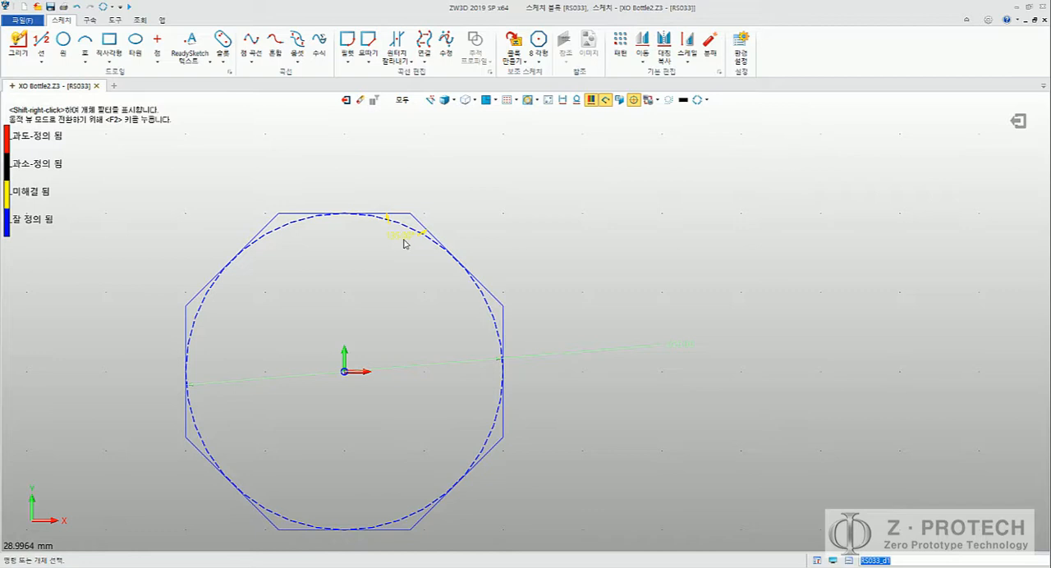
Step: Exit the octagon block and finish the sketch on the lower datum plane
middle_click_drag(328, 174, 403, 153)
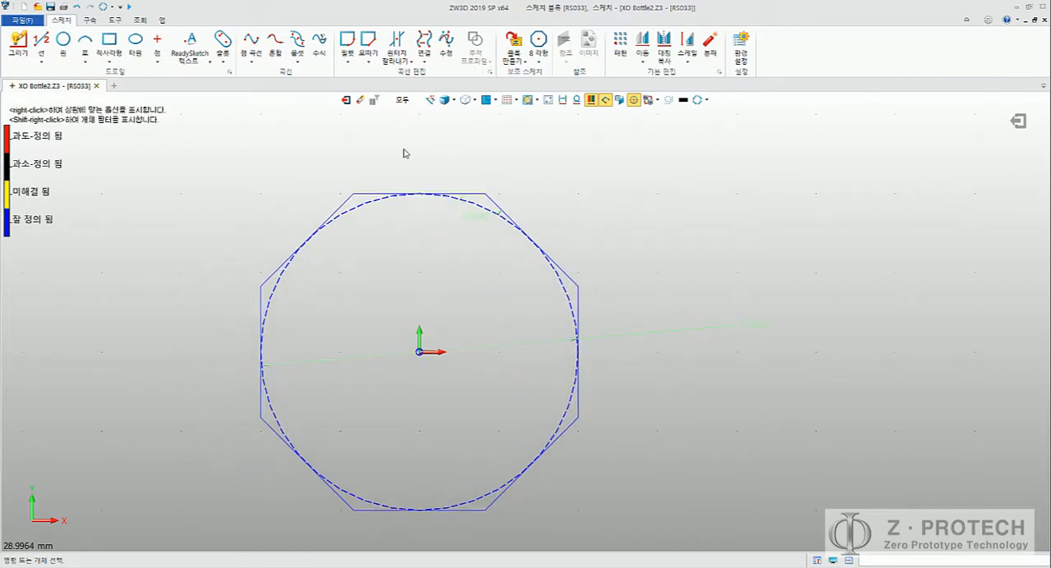
left_click(346, 101)
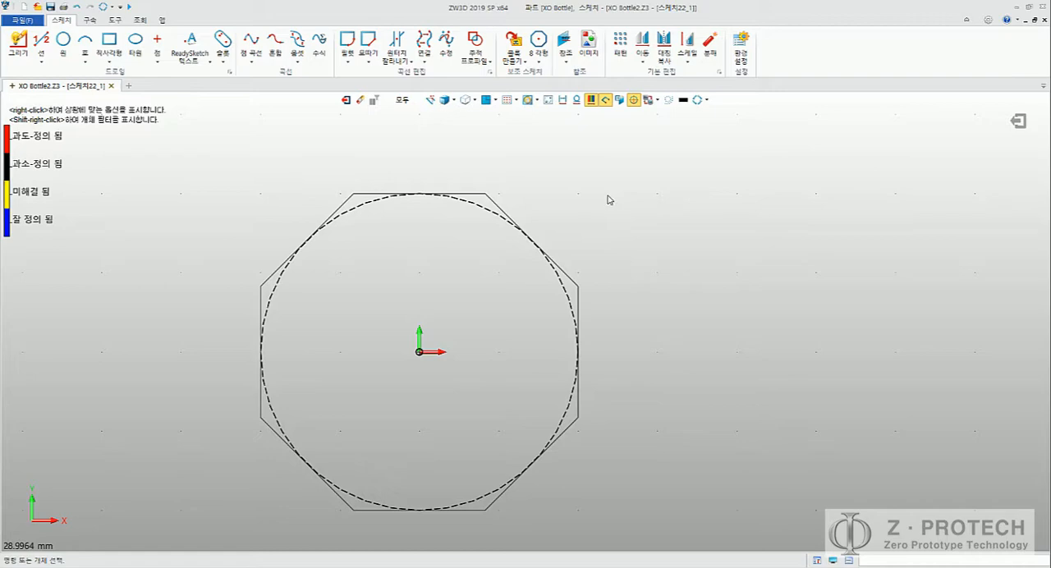
left_click(346, 101)
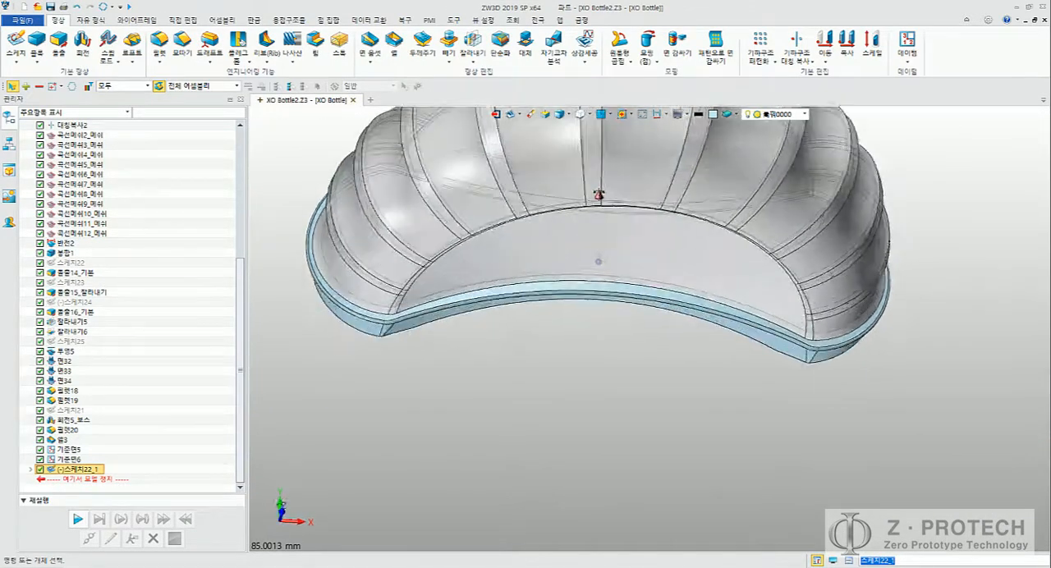
Step: Start a sketch on the upper datum plane above the neck and hide the bottle geometry in the sketch view
scroll(598, 197, "down", 4)
middle_click_drag(598, 201, 580, 345)
right_click_drag(580, 345, 640, 201)
middle_click_drag(640, 201, 627, 299)
scroll(641, 248, "down", 1)
middle_click_drag(640, 249, 620, 261)
right_click_drag(652, 255, 631, 274)
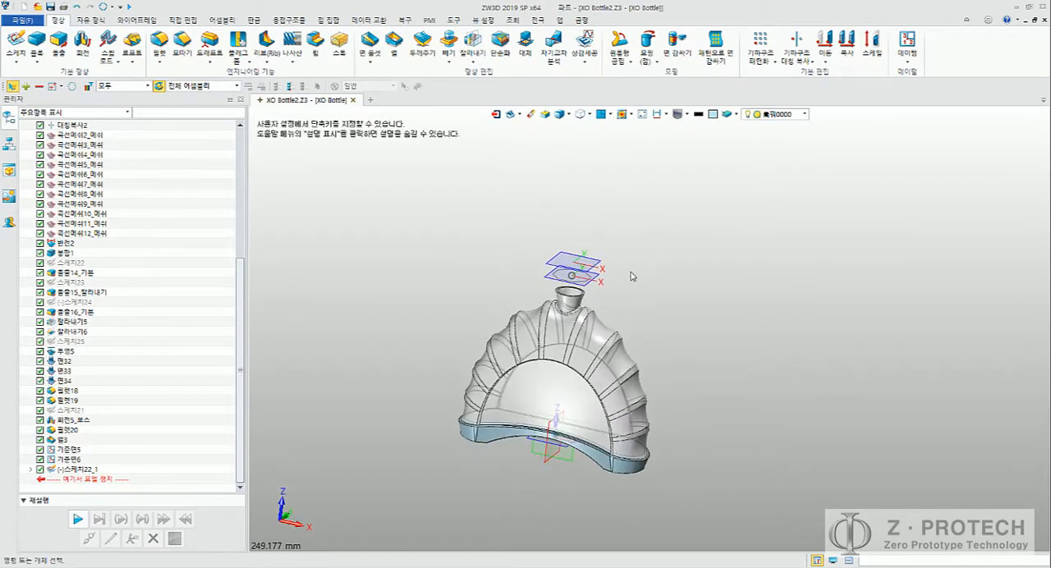
scroll(631, 275, "up", 5)
middle_click_drag(601, 263, 689, 290)
left_click(15, 41)
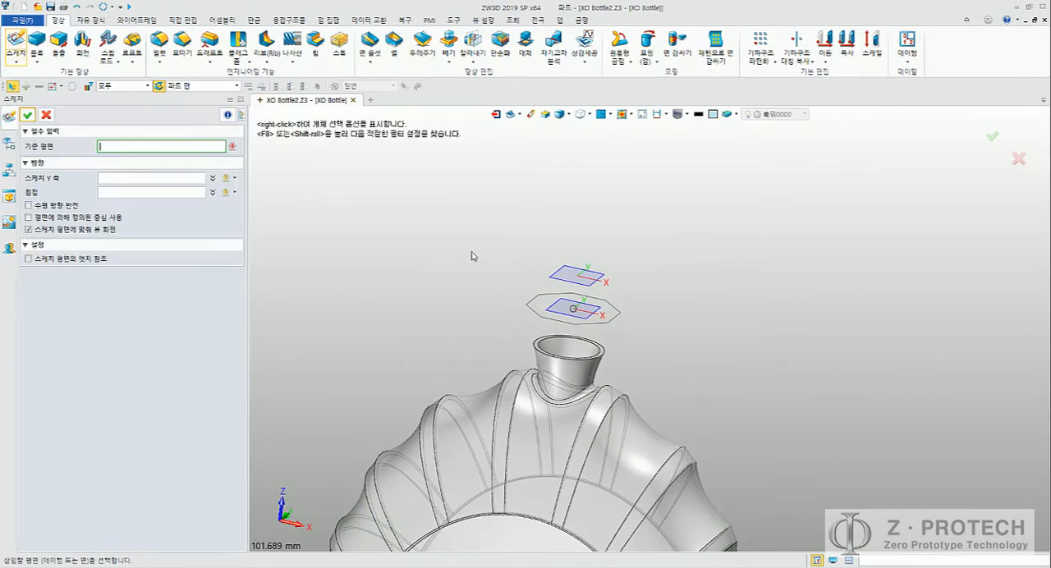
left_click(558, 282)
middle_click(444, 244)
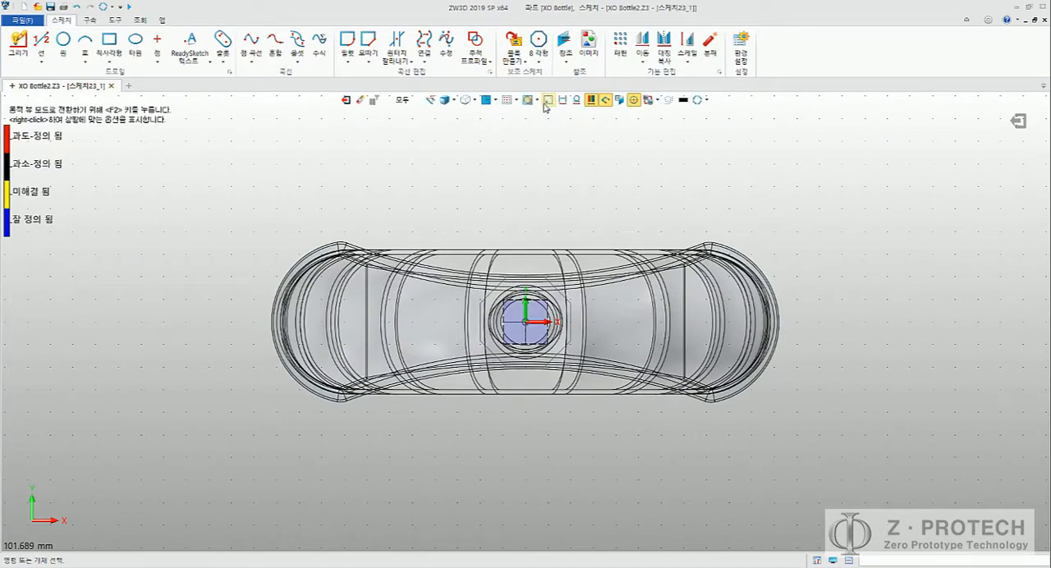
left_click(546, 102)
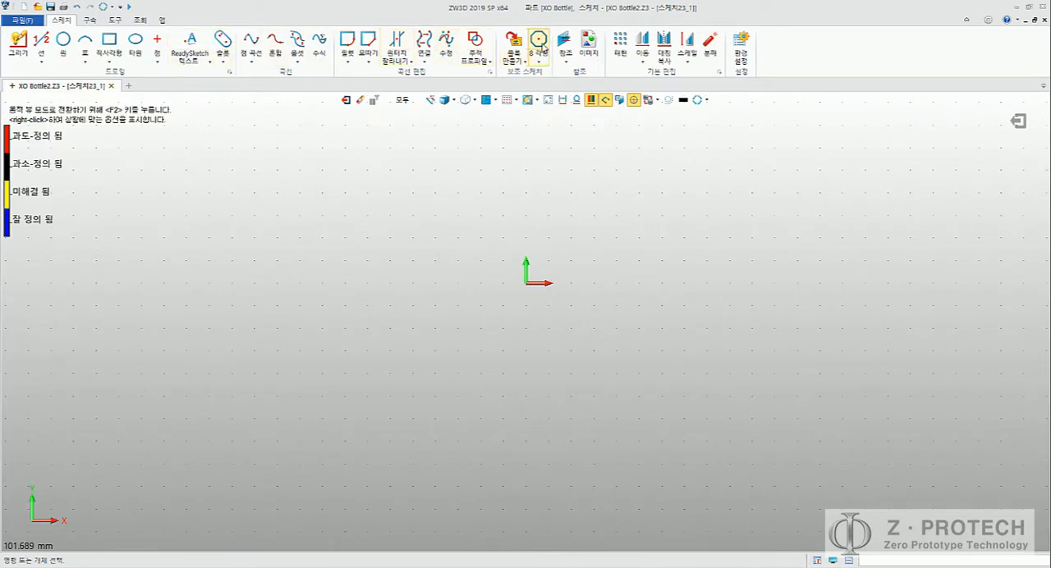
Step: Insert the predefined octagon shape at the sketch origin and set its circle diameter to 12.5 mm
left_click(538, 46)
left_click(525, 286)
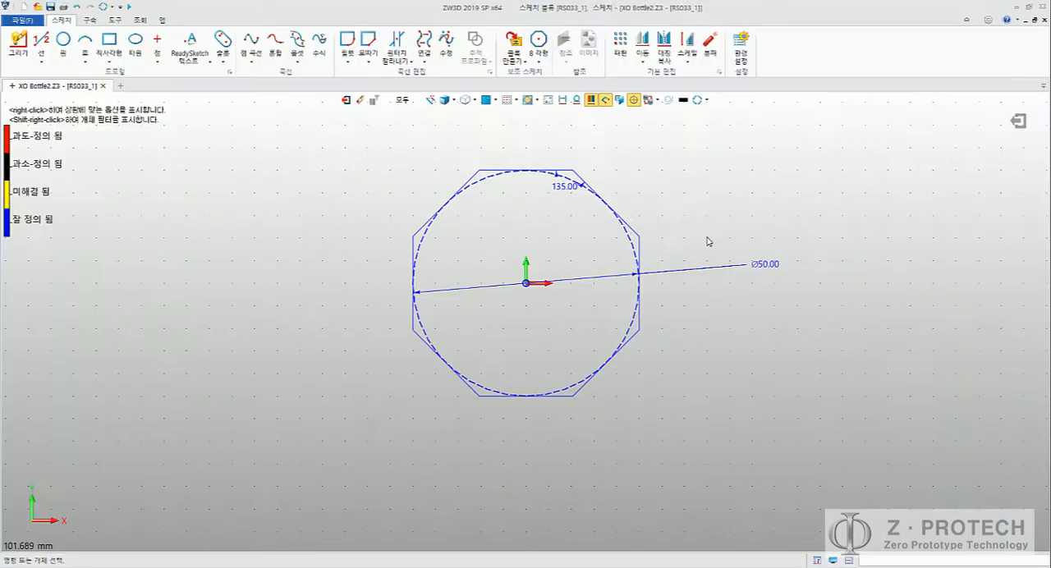
double_click(767, 265)
type("12.5")
key("Return")
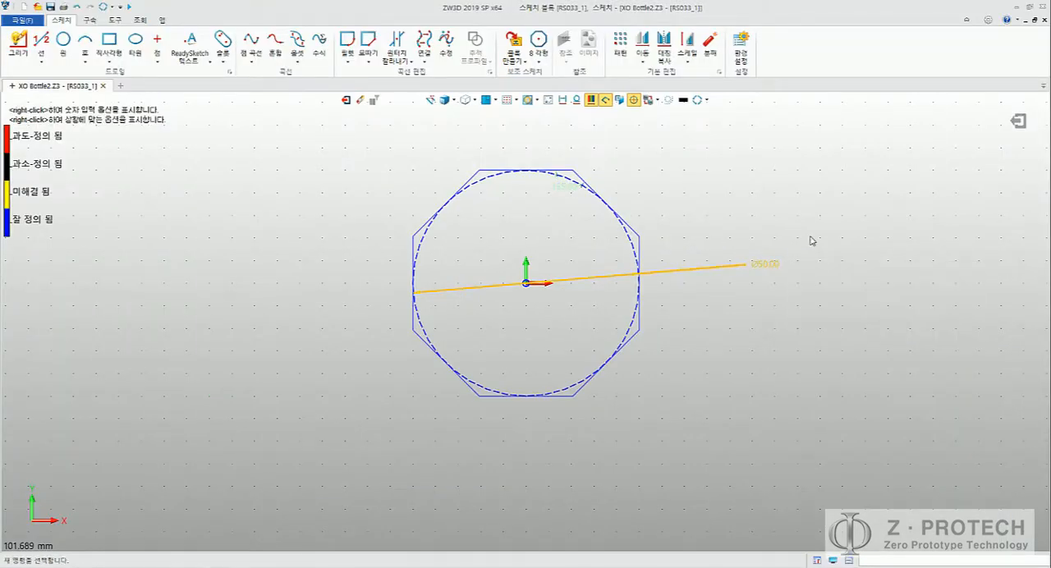
Step: Show the bottle geometry again, then exit the octagon block and the upper sketch
left_click(547, 100)
right_click_drag(522, 189, 528, 129)
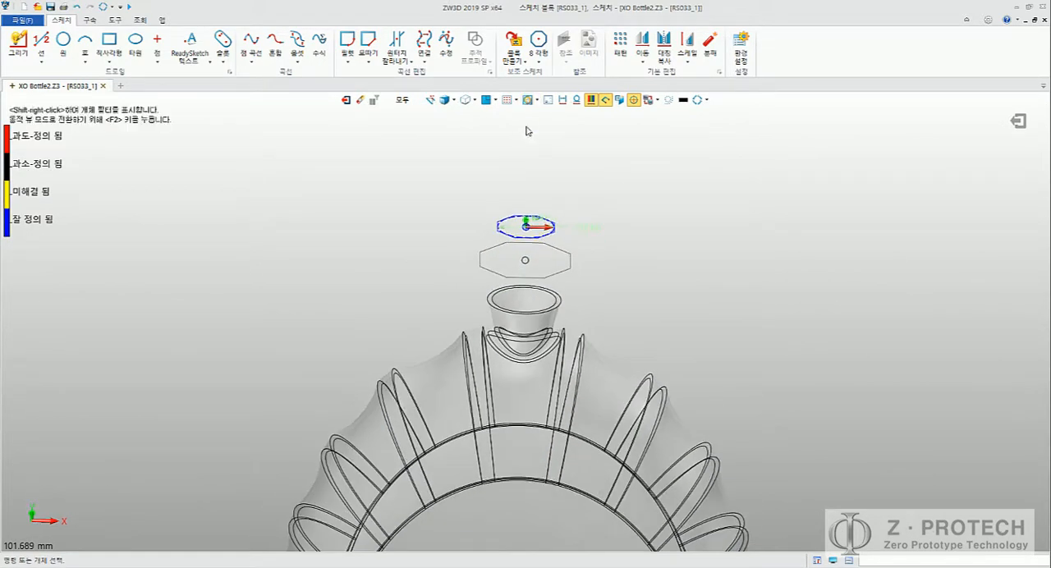
left_click(347, 102)
left_click(346, 100)
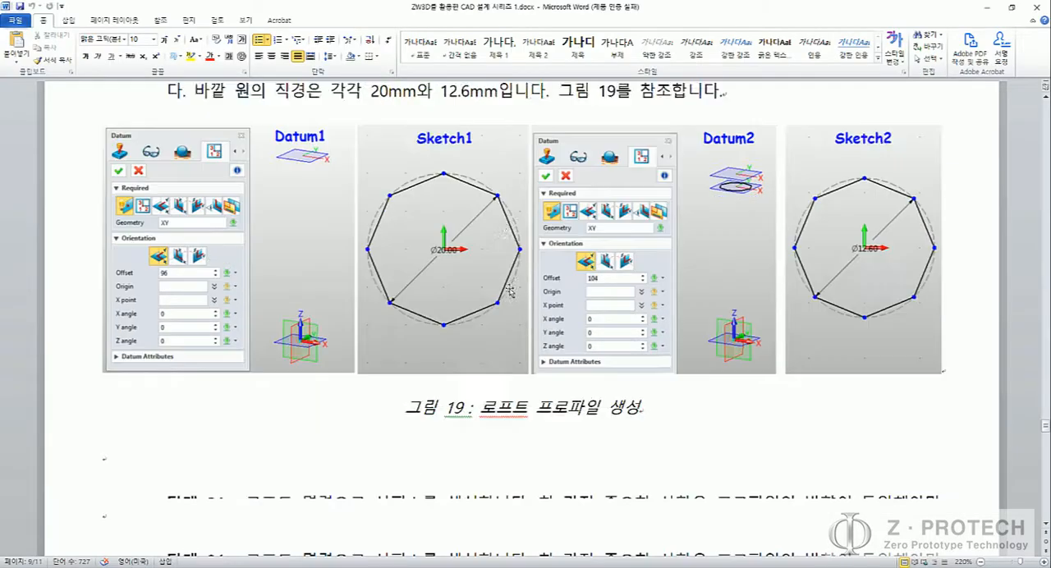
Step: Loft a base solid between the upper and lower octagon sketches, leaving the neck rim out of the profiles
scroll(509, 284, "down", 10)
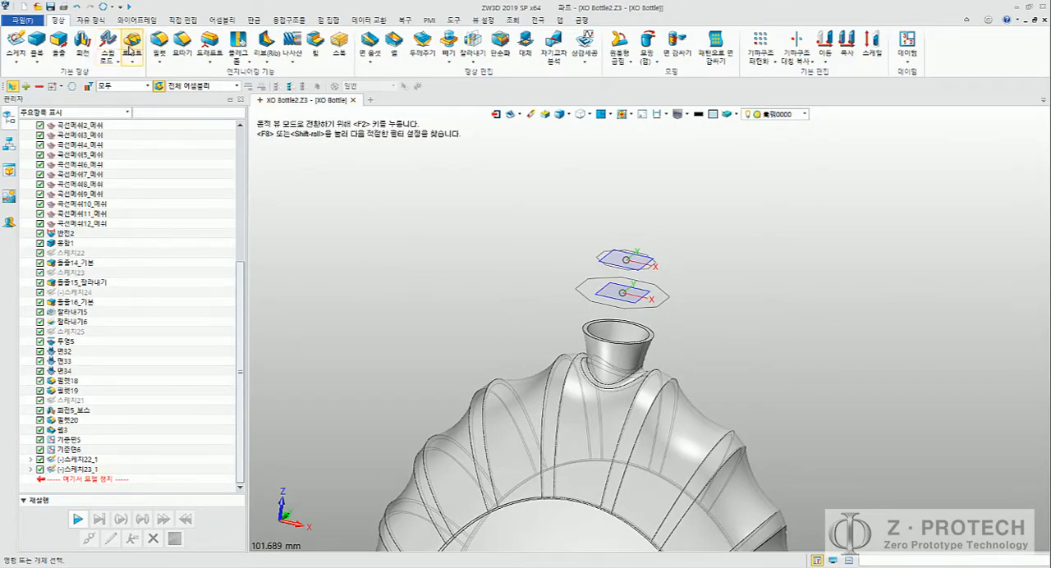
left_click(131, 49)
middle_click_drag(527, 271, 521, 232)
left_click(593, 226)
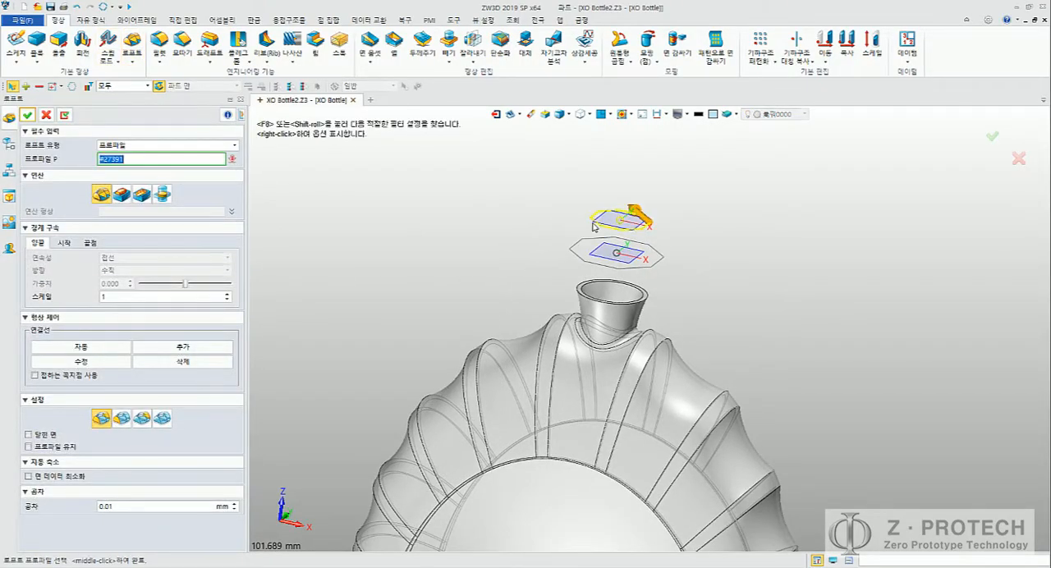
left_click(645, 260)
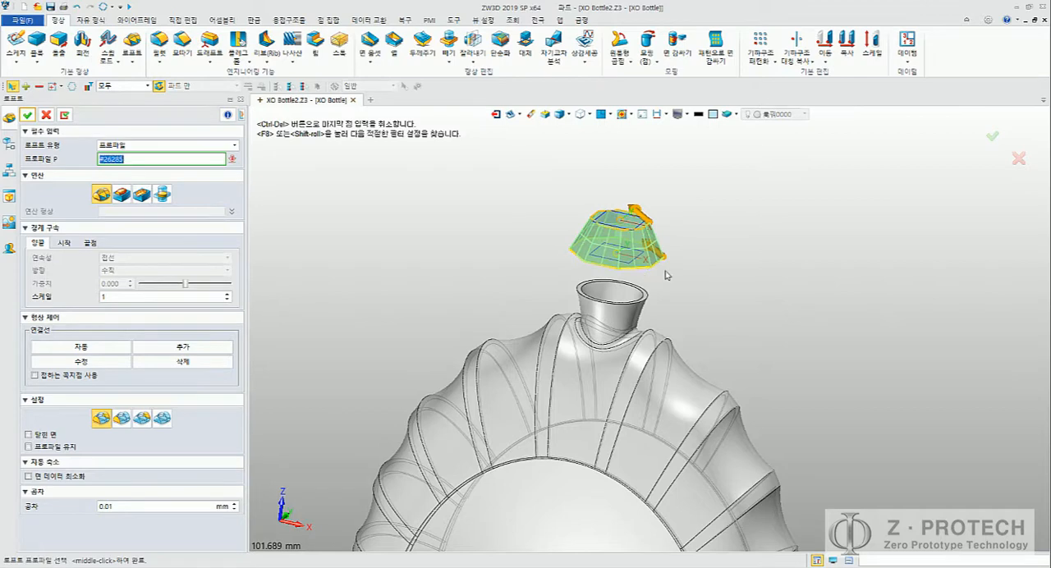
middle_click_drag(669, 275, 685, 265)
right_click_drag(685, 264, 604, 301)
scroll(525, 332, "up", 4)
left_click(524, 332)
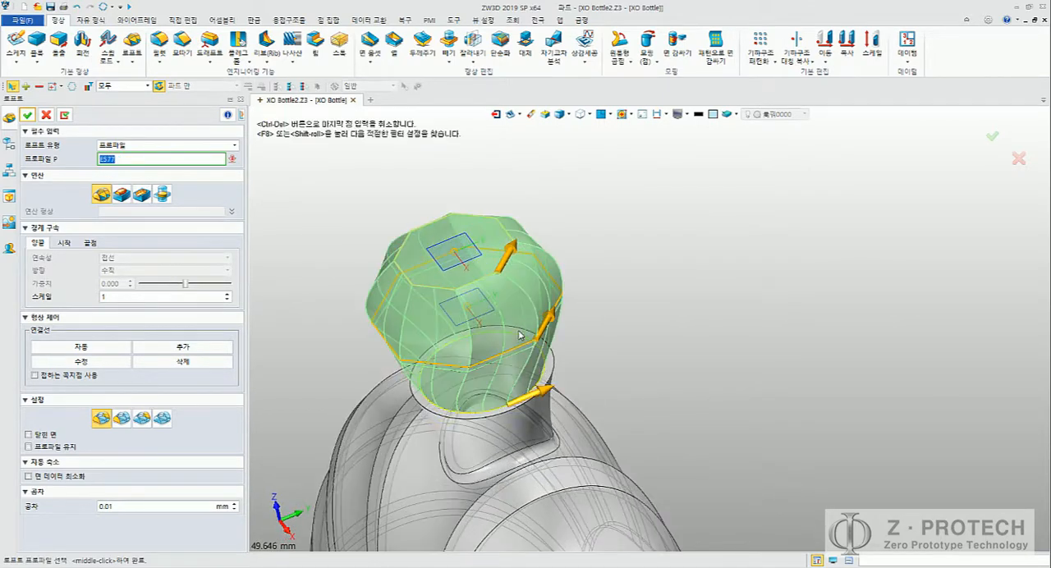
scroll(528, 332, "up", 3)
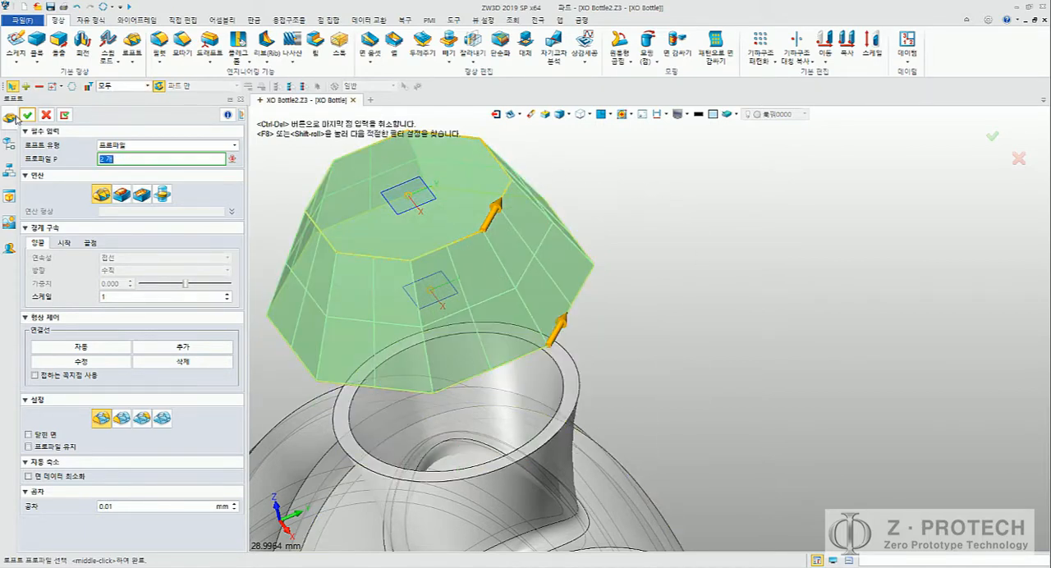
left_click(28, 115)
middle_click_drag(616, 172, 695, 182)
right_click_drag(695, 181, 629, 225)
scroll(672, 170, "down", 5)
key("Insert")
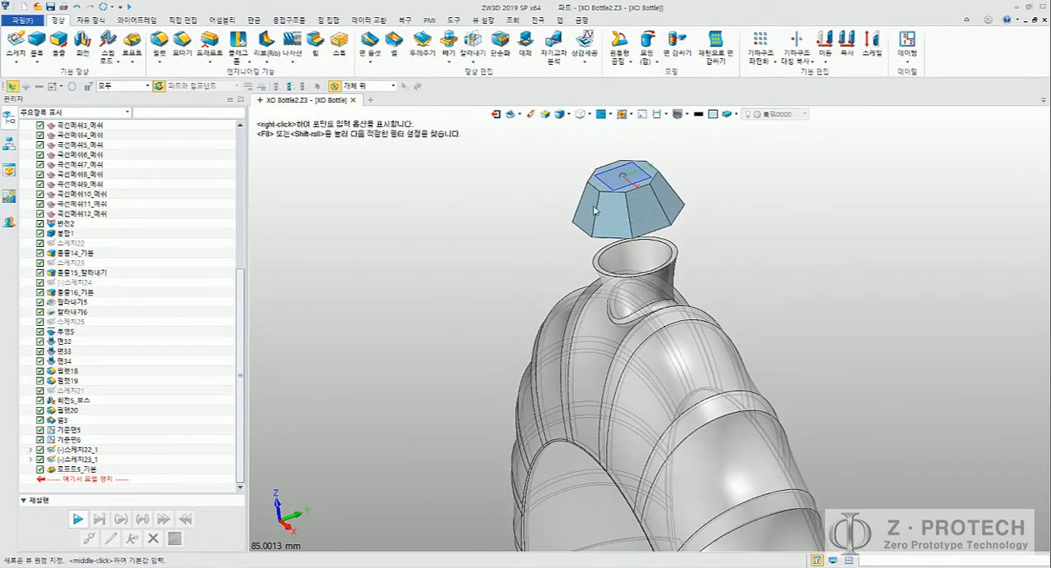
left_click(598, 201)
mouse_move(539, 206)
right_mouse_down()
mouse_move(570, 204)
mouse_move(542, 199)
mouse_move(552, 207)
right_mouse_up()
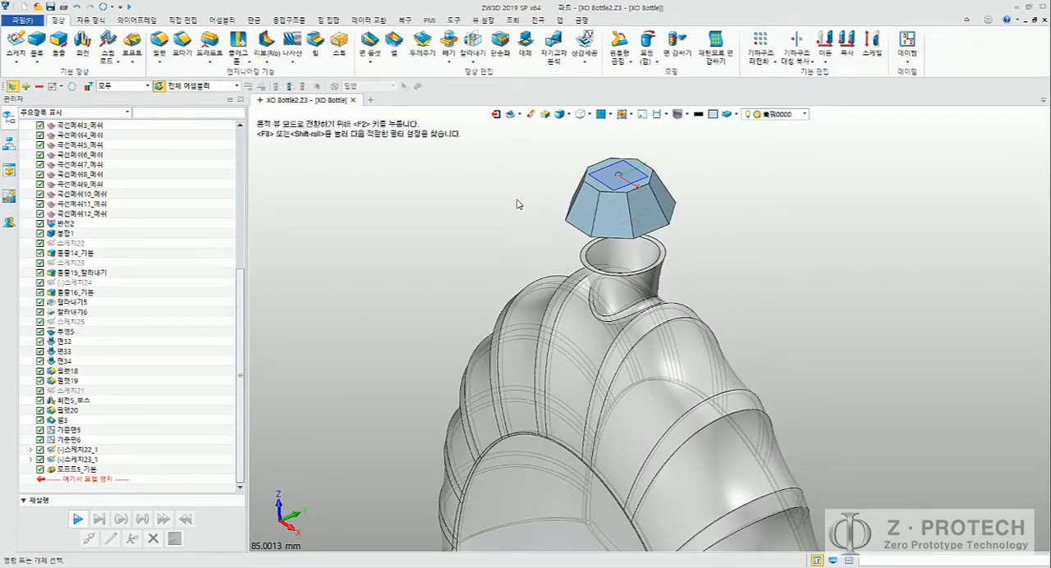
left_click(129, 64)
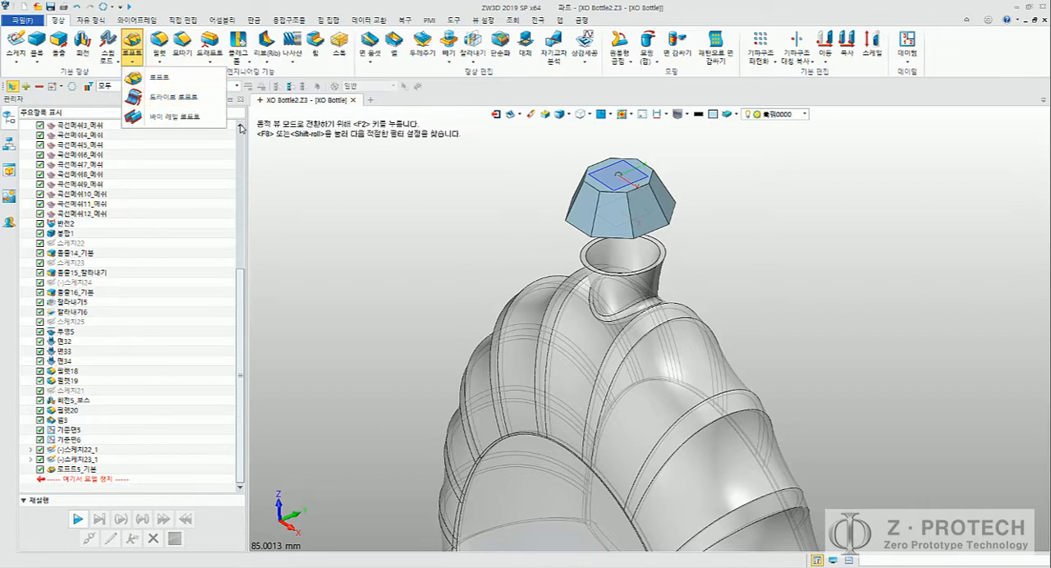
left_click(108, 51)
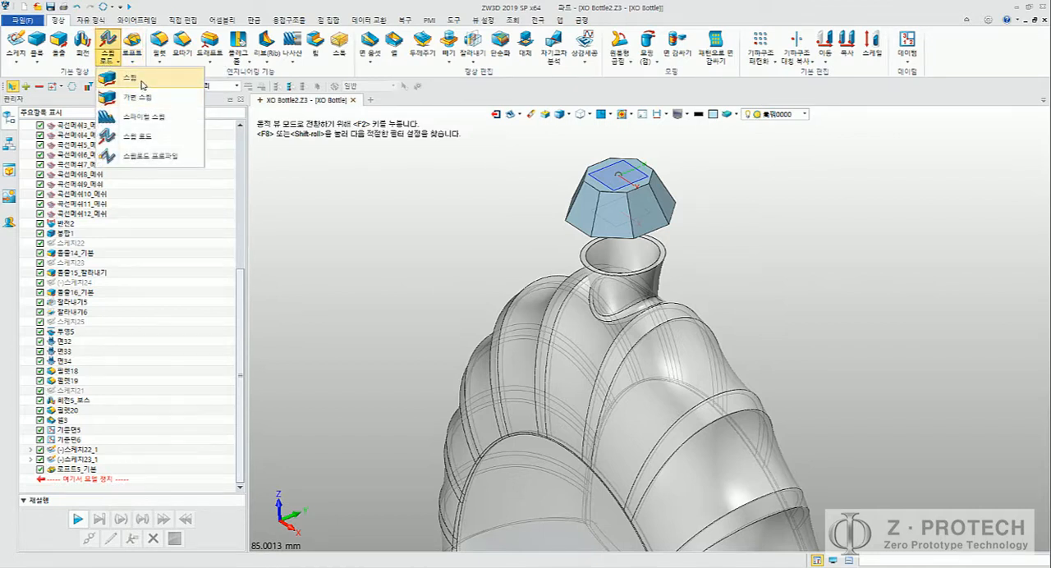
left_click(131, 52)
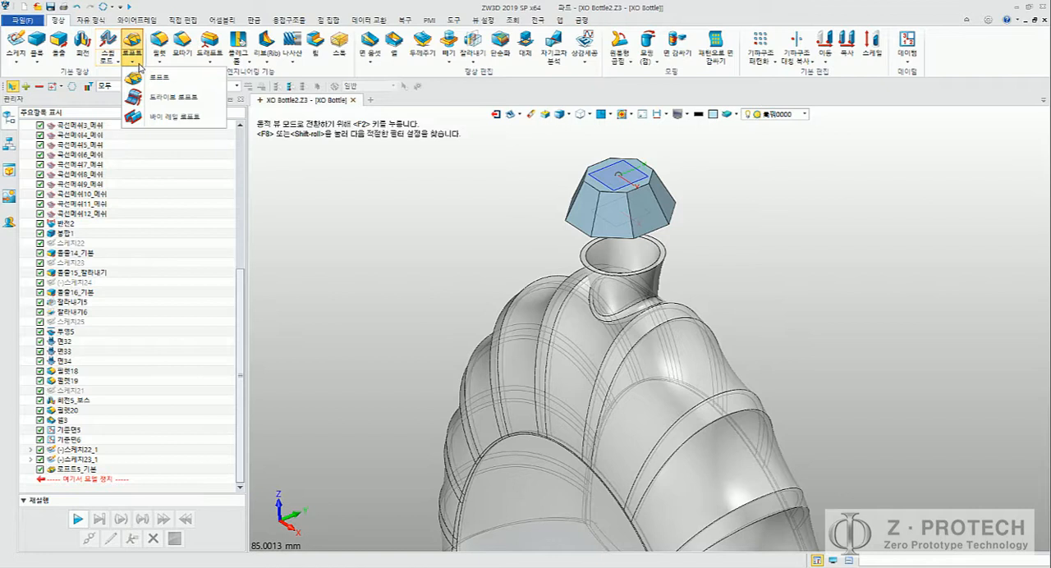
left_click(187, 101)
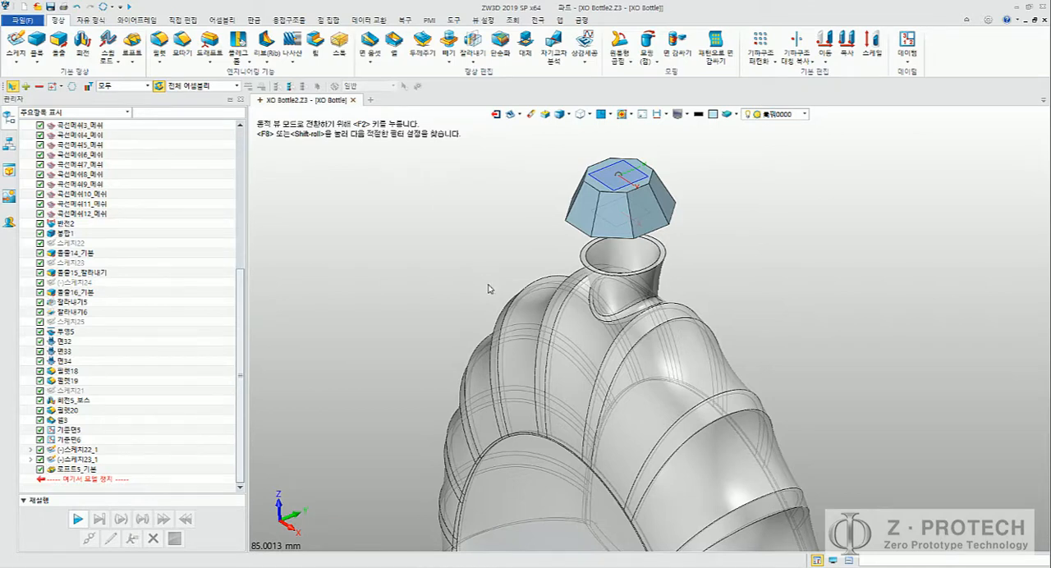
Step: Loft from the bottom octagon of the new cap solid to the outer rim of the bottle neck
middle_click_drag(492, 229, 451, 244)
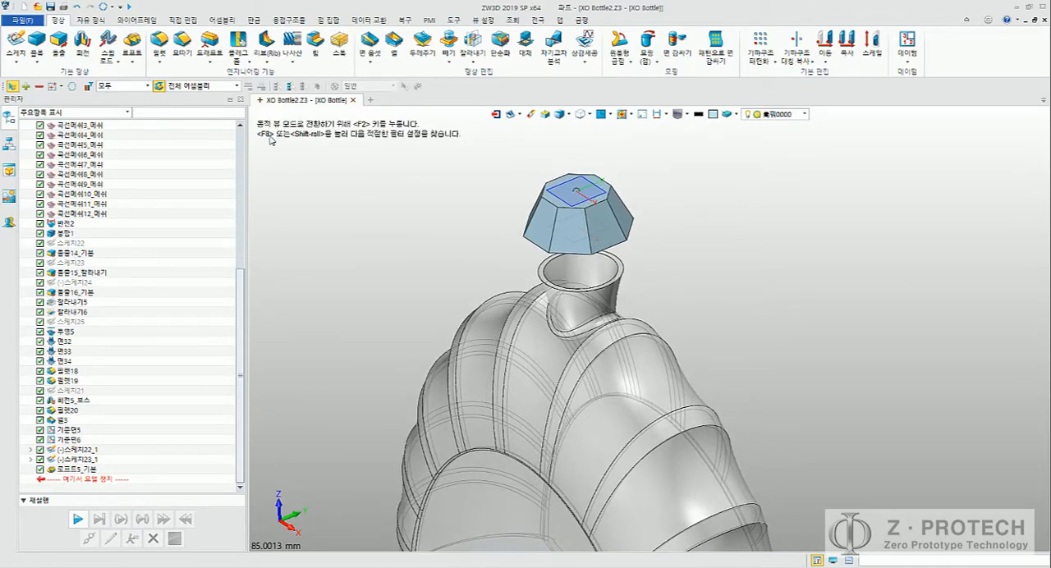
left_click(132, 42)
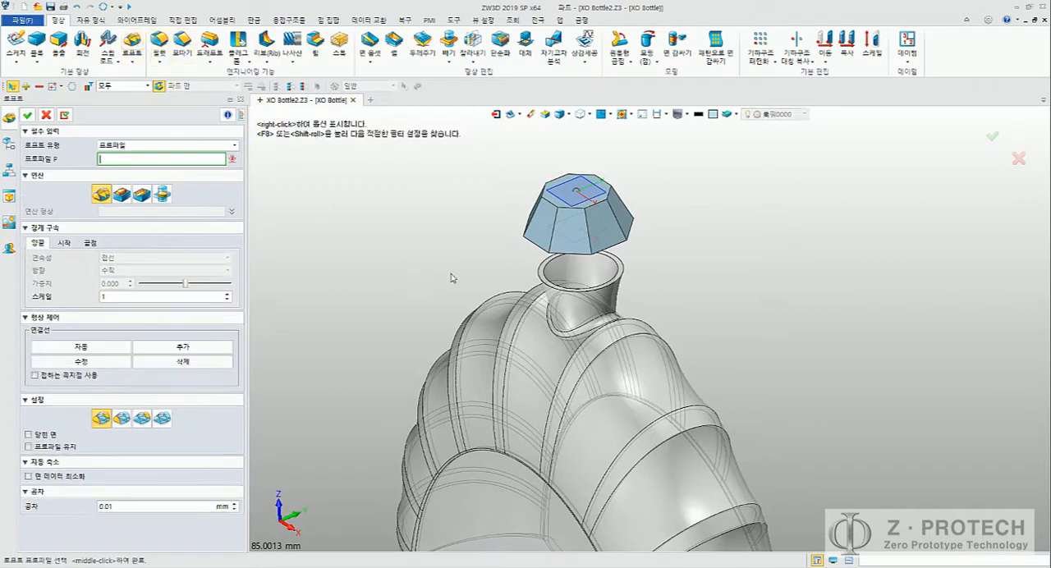
left_click(626, 238)
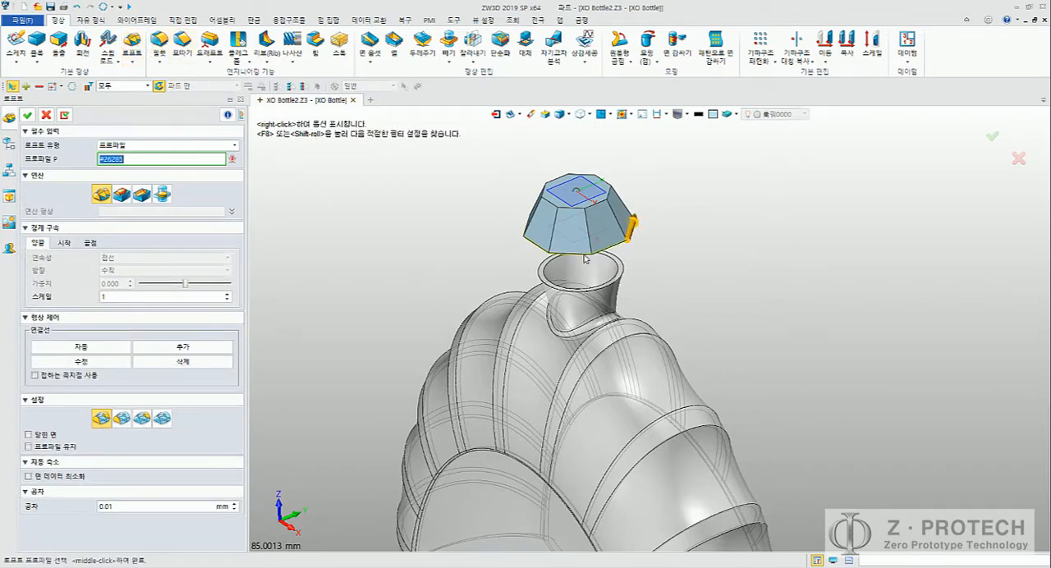
left_click(623, 279)
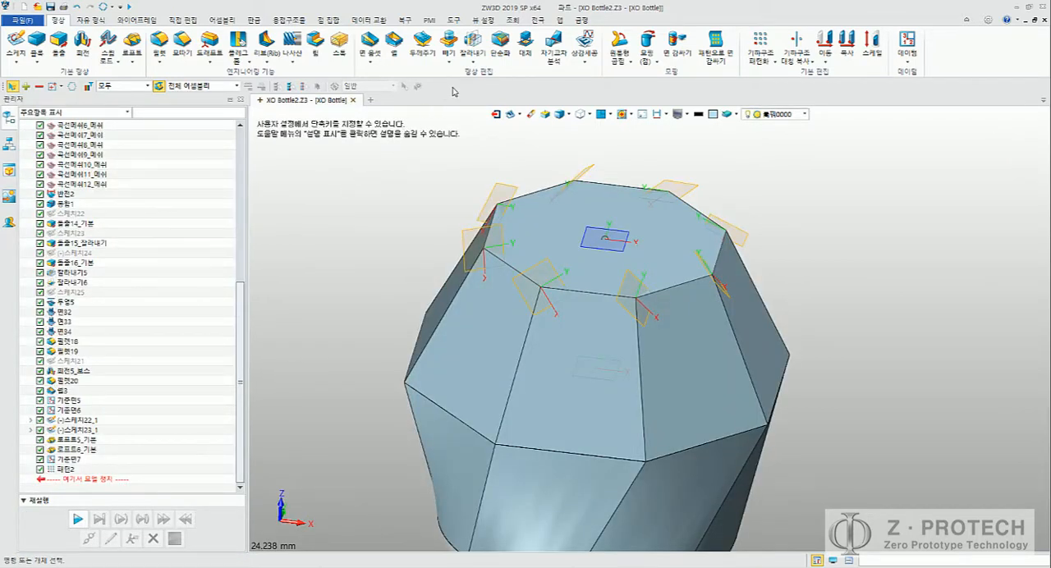
Step: Start trimming the upper octagonal cap solid with one of the corner datum planes as cutter
left_click(473, 59)
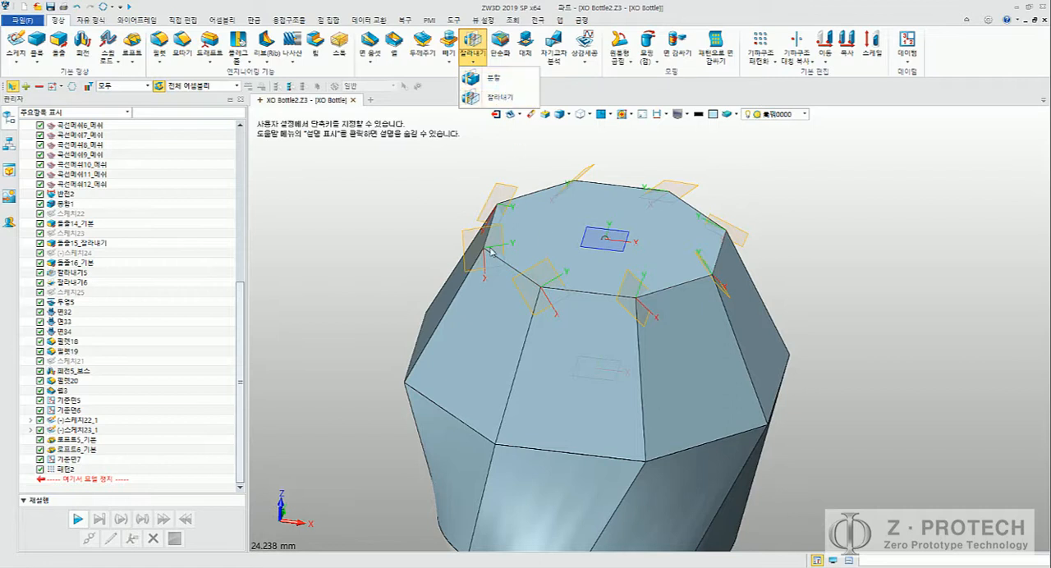
left_click(499, 97)
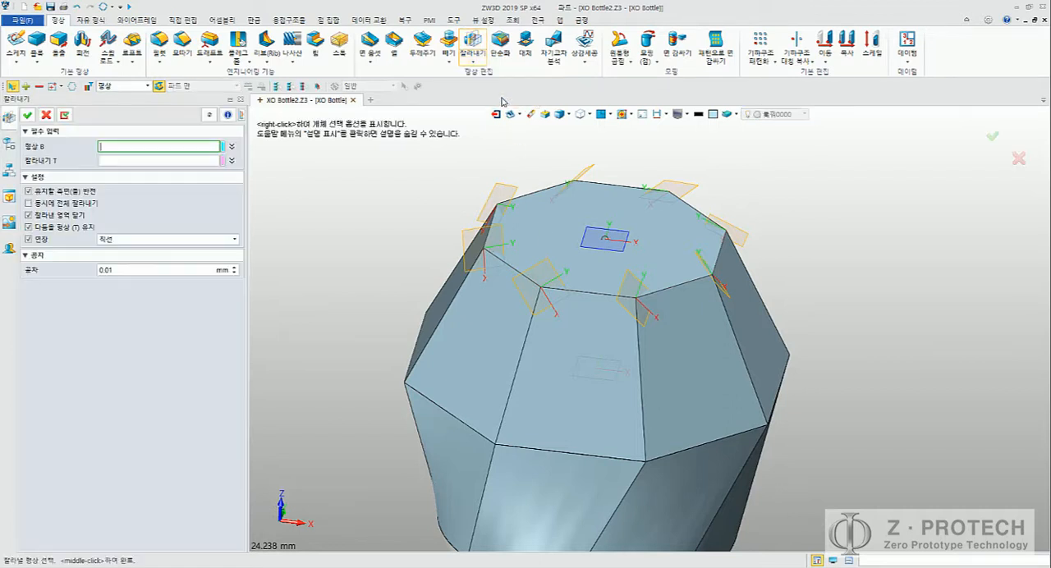
middle_click_drag(364, 197, 478, 320)
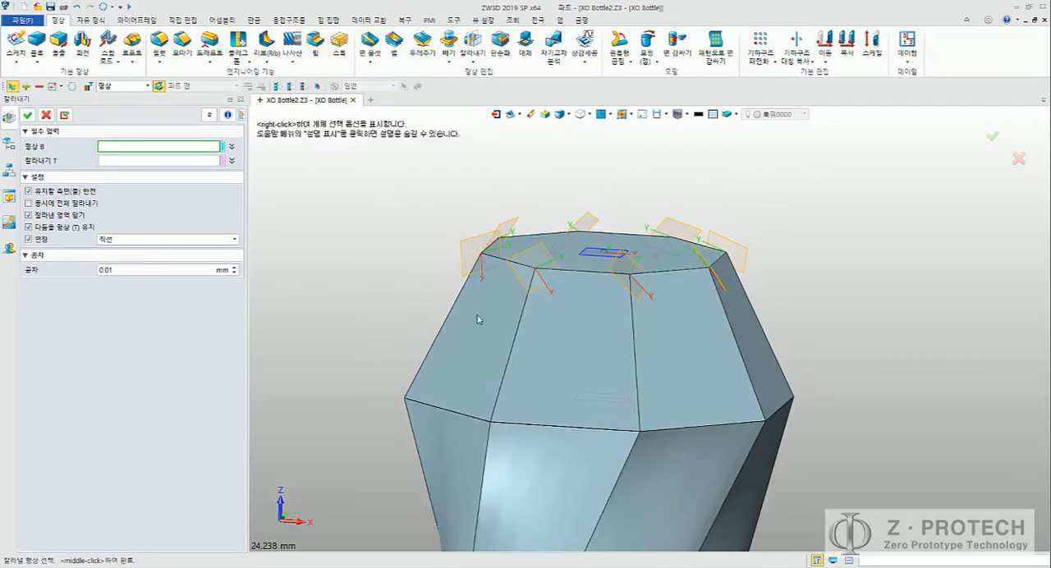
left_click(478, 319)
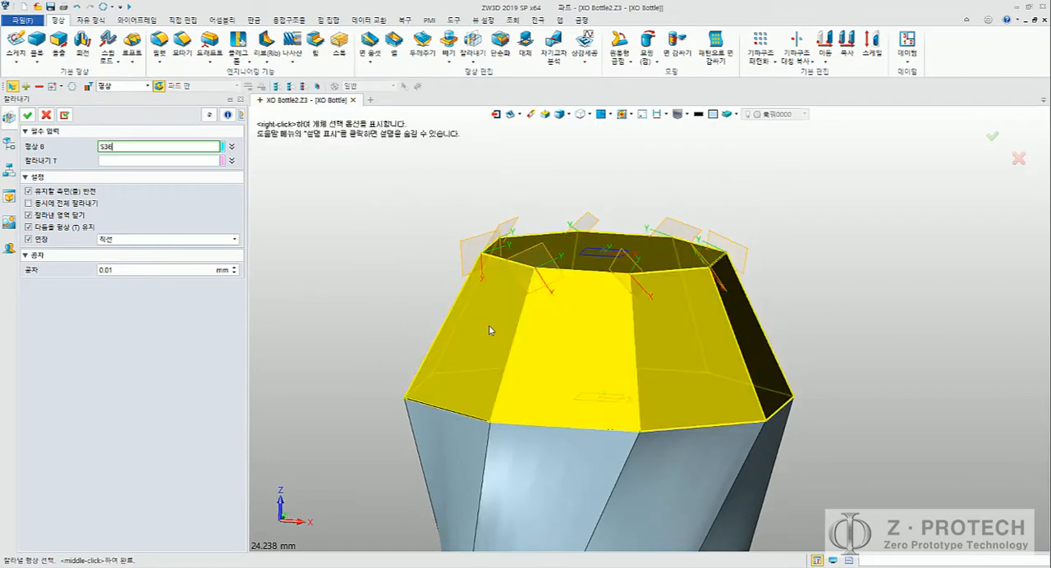
left_click(466, 236)
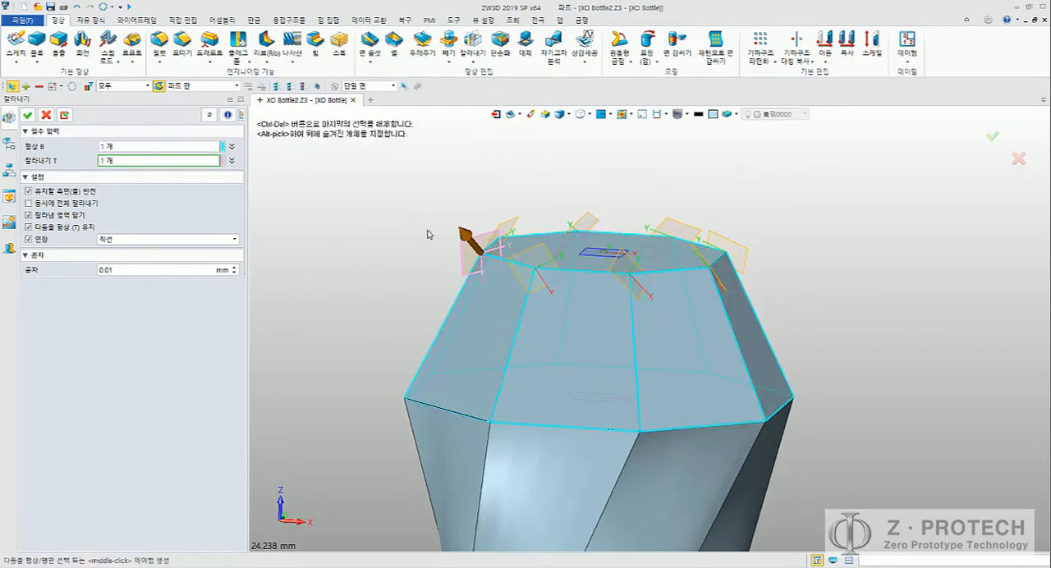
middle_click_drag(427, 234, 376, 249)
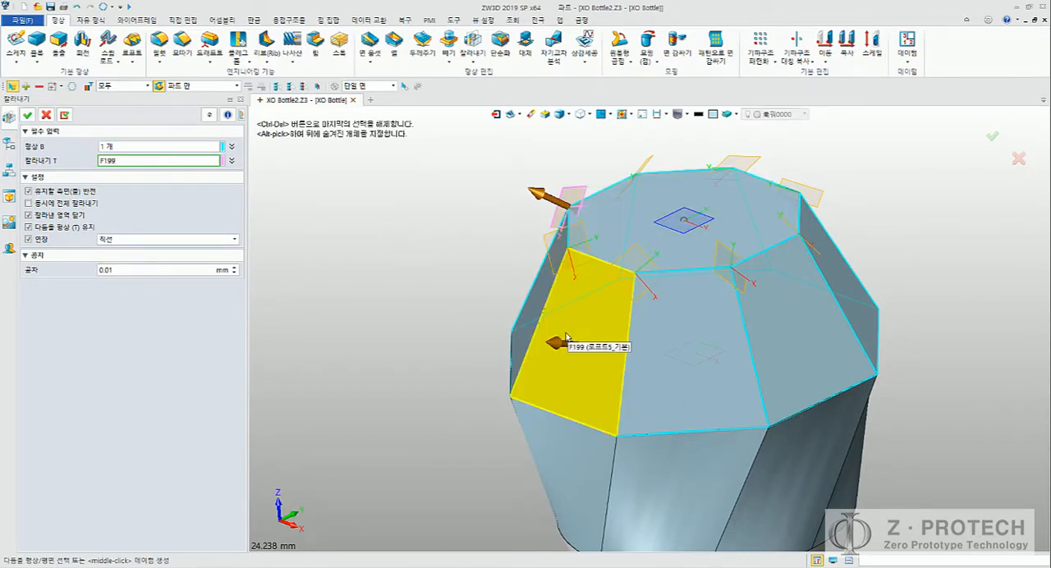
left_click(540, 197)
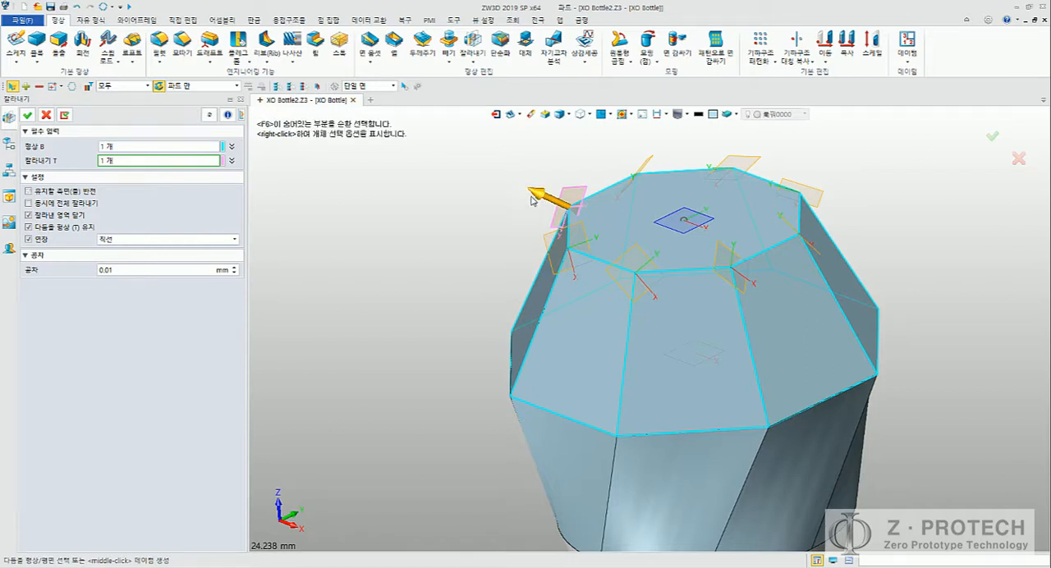
Step: Add the other seven patterned datum planes as cutters and trim off all cap corners, keeping the inner side
left_click(560, 244)
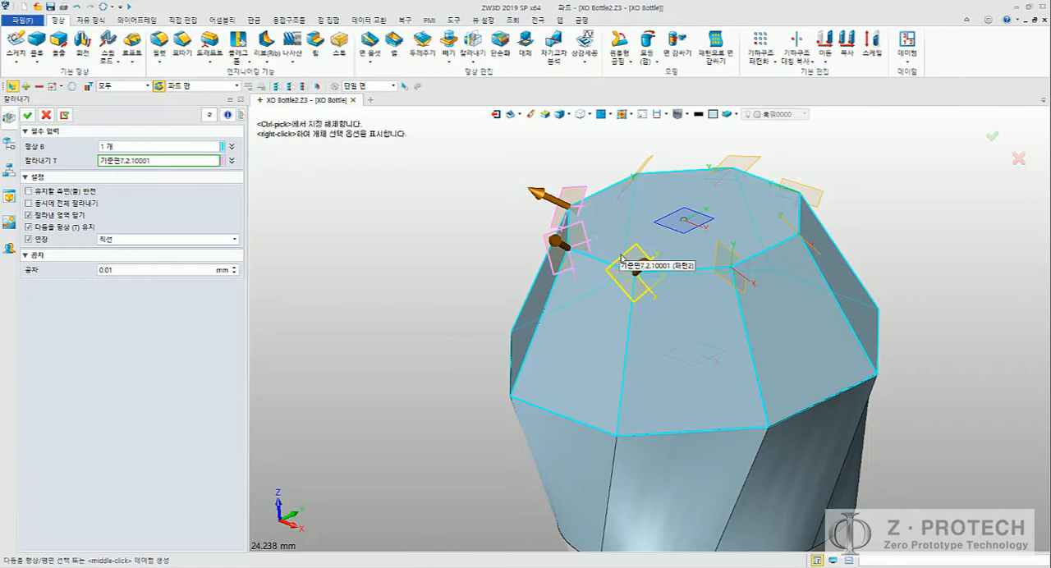
left_click(622, 256)
left_click(720, 261)
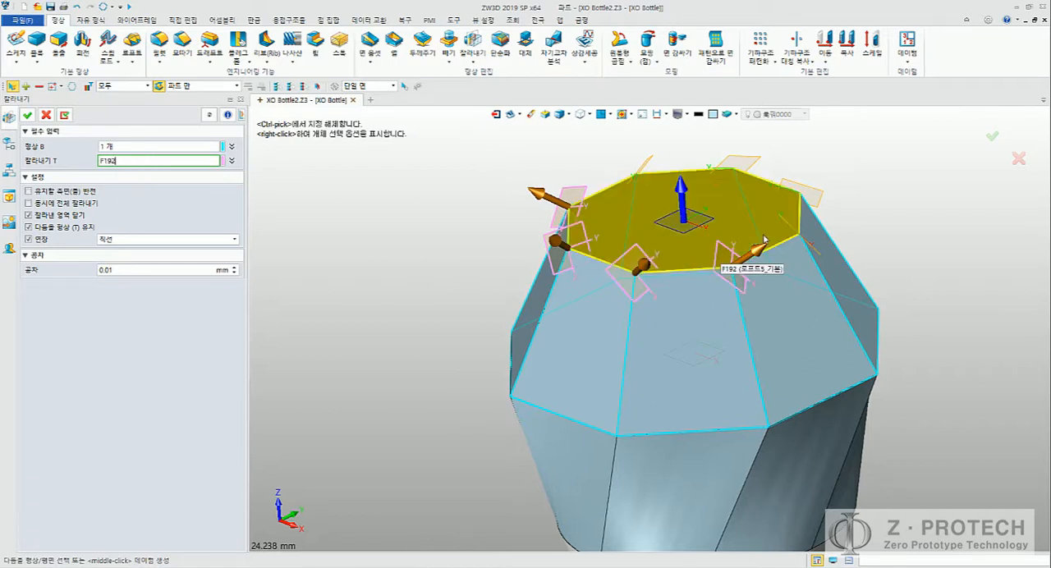
left_click(792, 191)
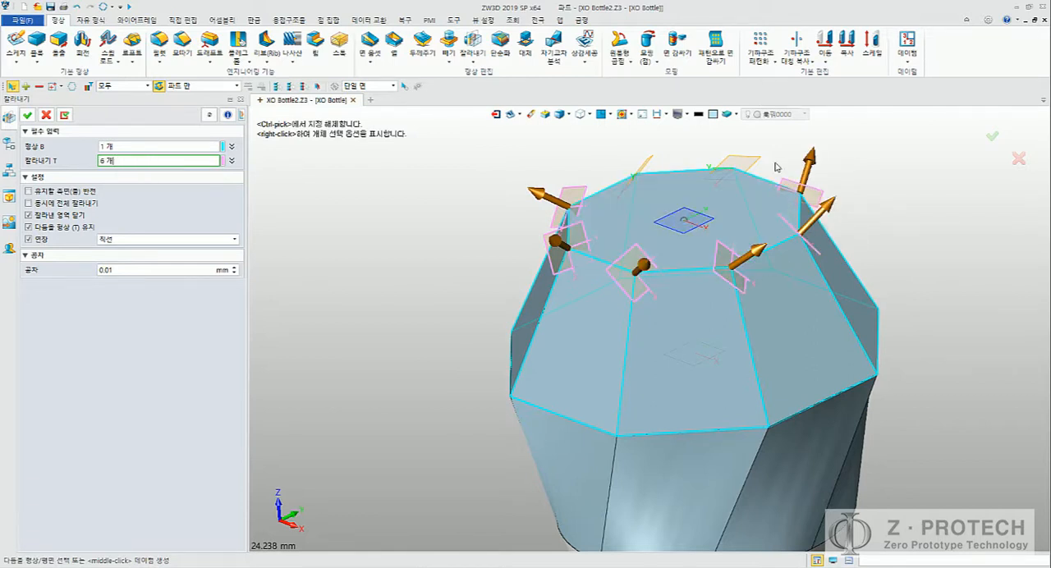
left_click(748, 162)
left_click(655, 165)
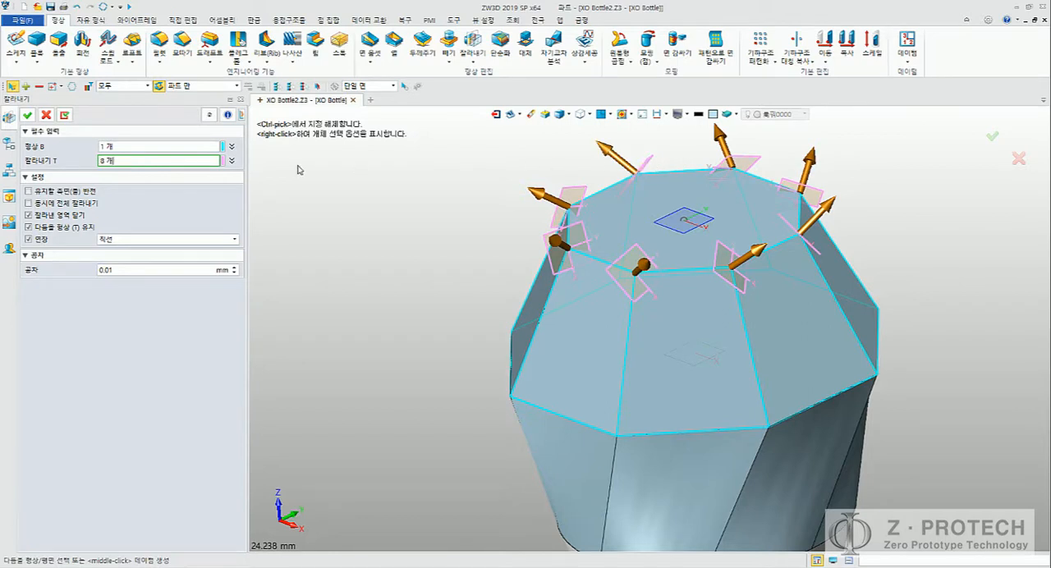
left_click(82, 191)
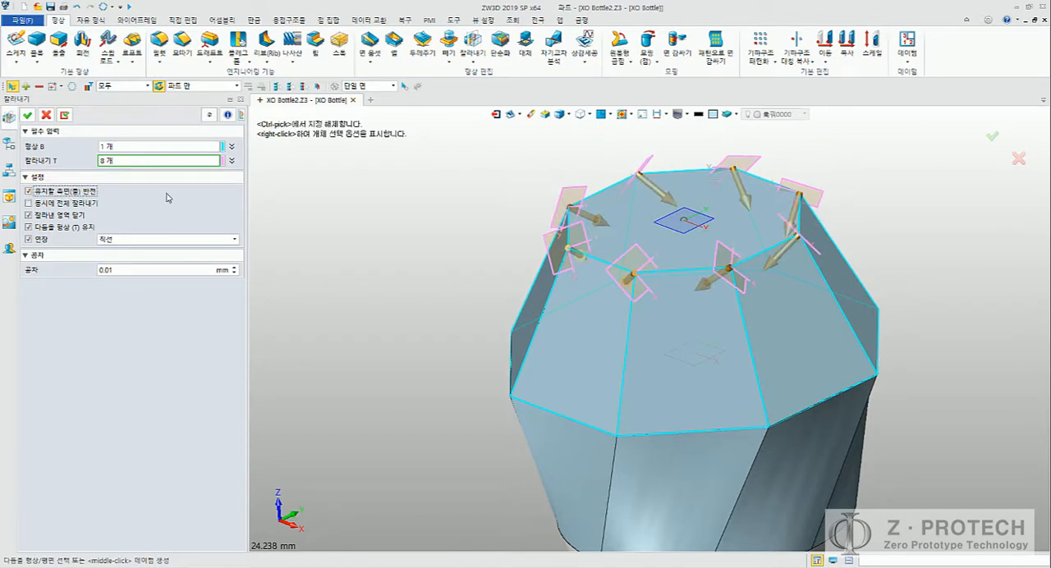
left_click(27, 115)
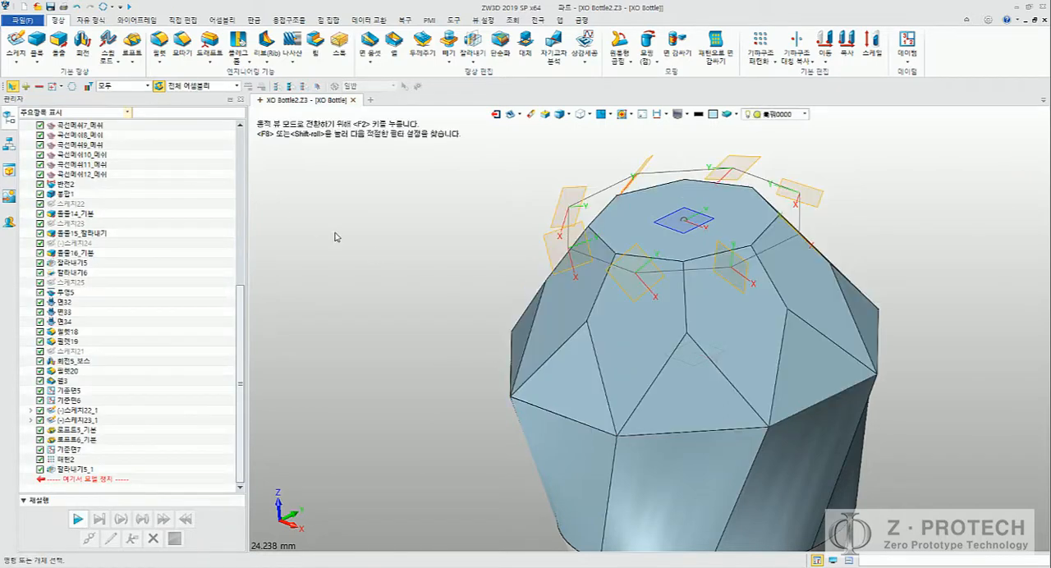
right_click_drag(382, 269, 395, 284)
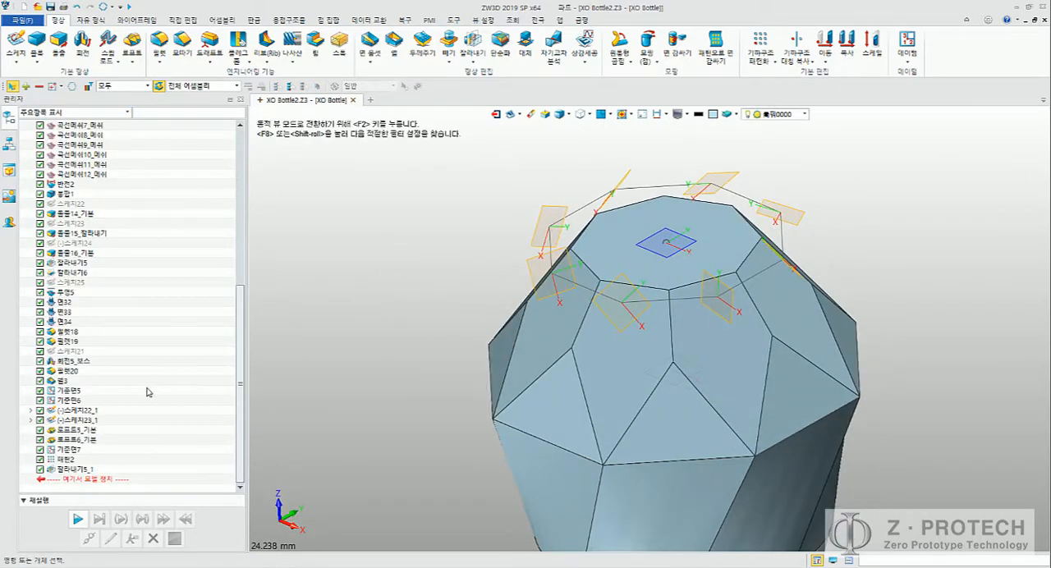
left_click(67, 460)
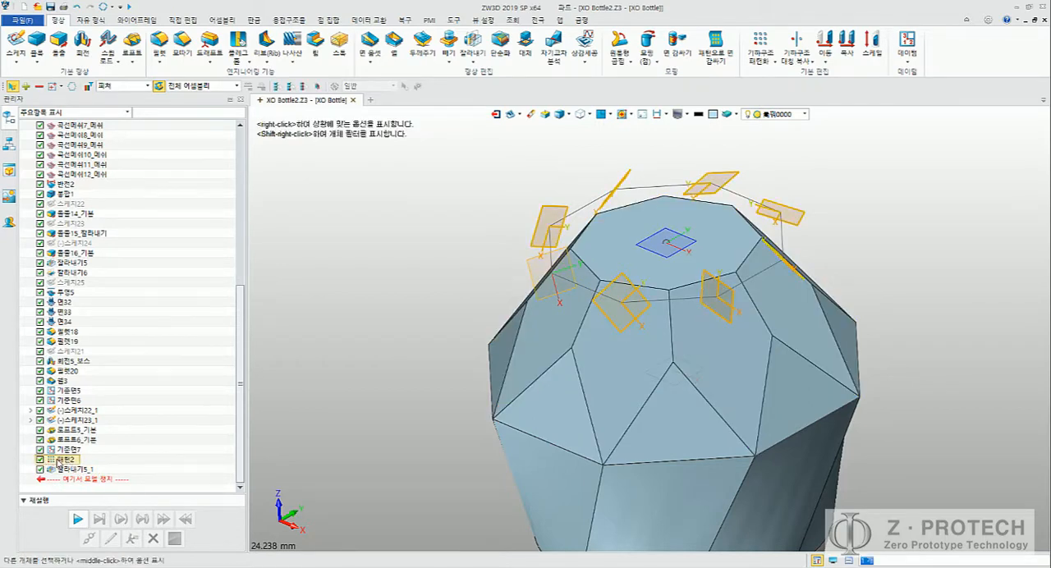
right_click(47, 461)
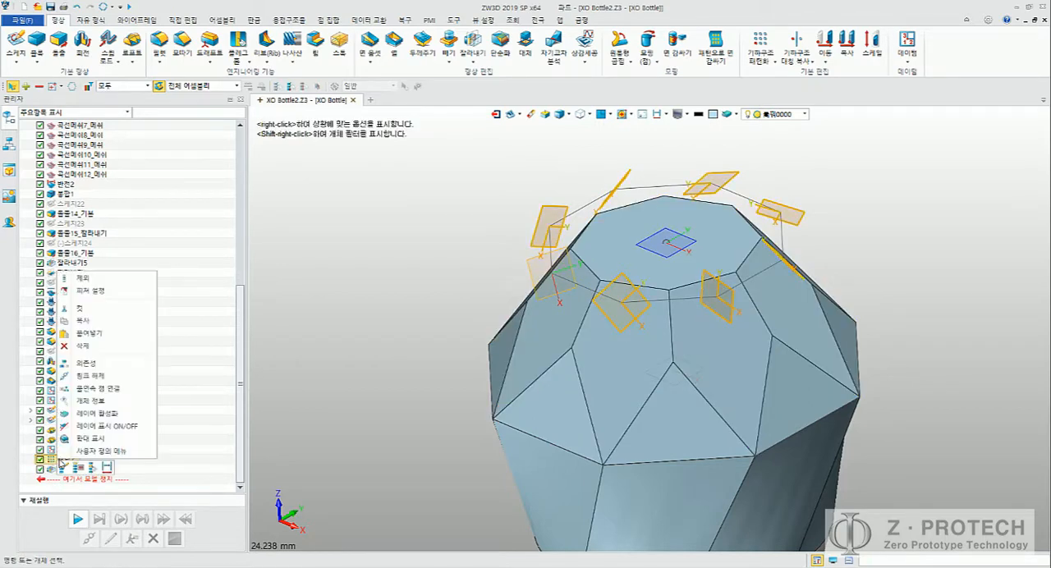
left_click(197, 418)
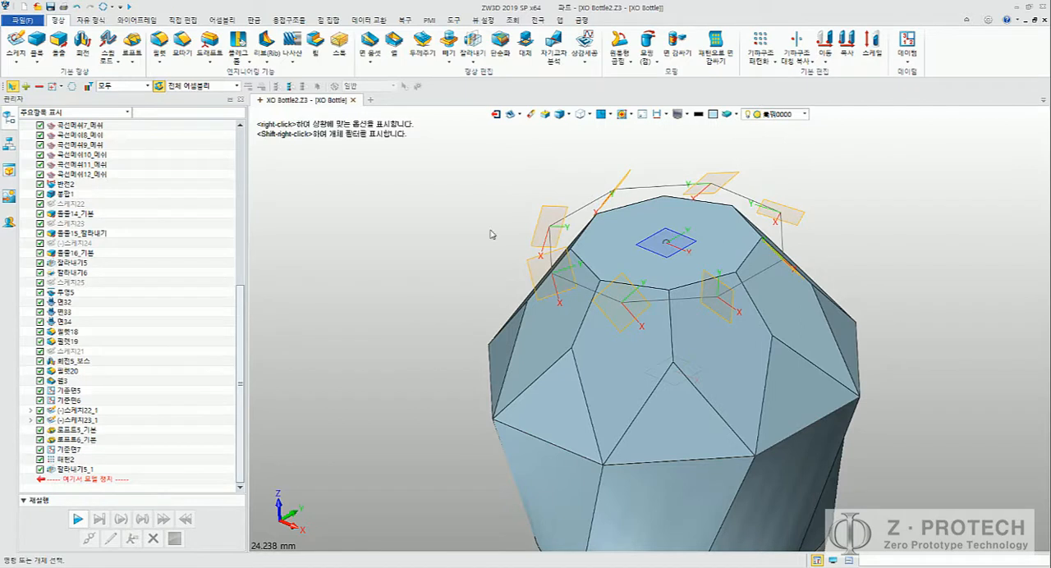
Step: Hide the eight corner datum planes and the upper octagon sketch around the trimmed cap
left_click(679, 115)
middle_click_drag(506, 174, 397, 202)
left_click(429, 238)
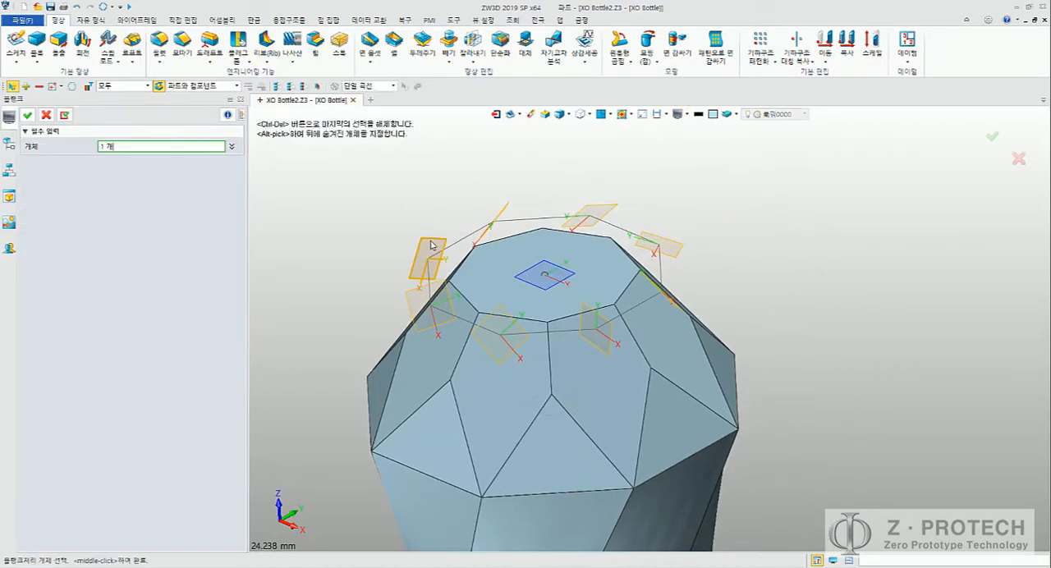
left_click(503, 213)
left_click(573, 215)
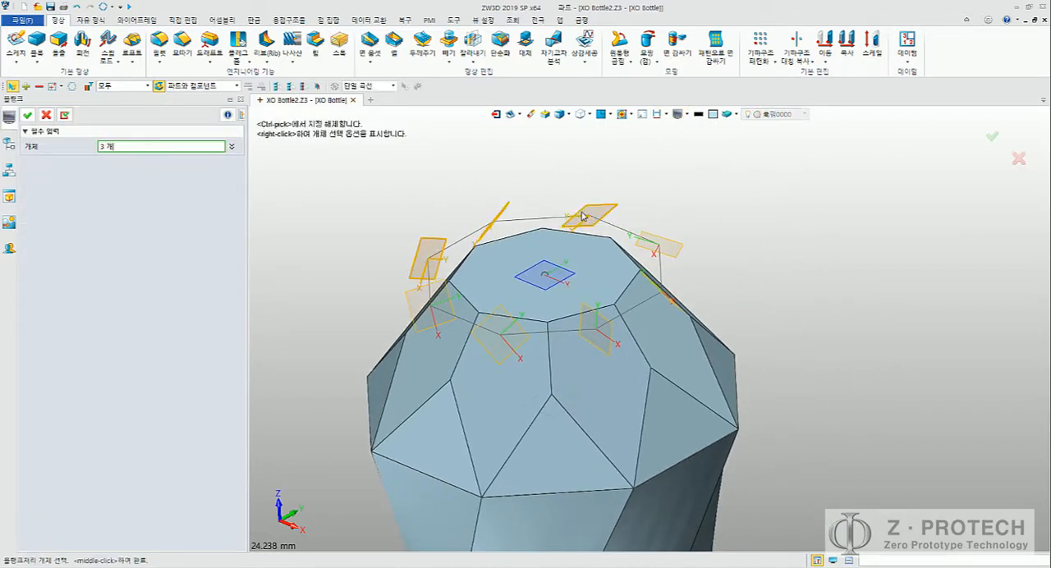
left_click(661, 245)
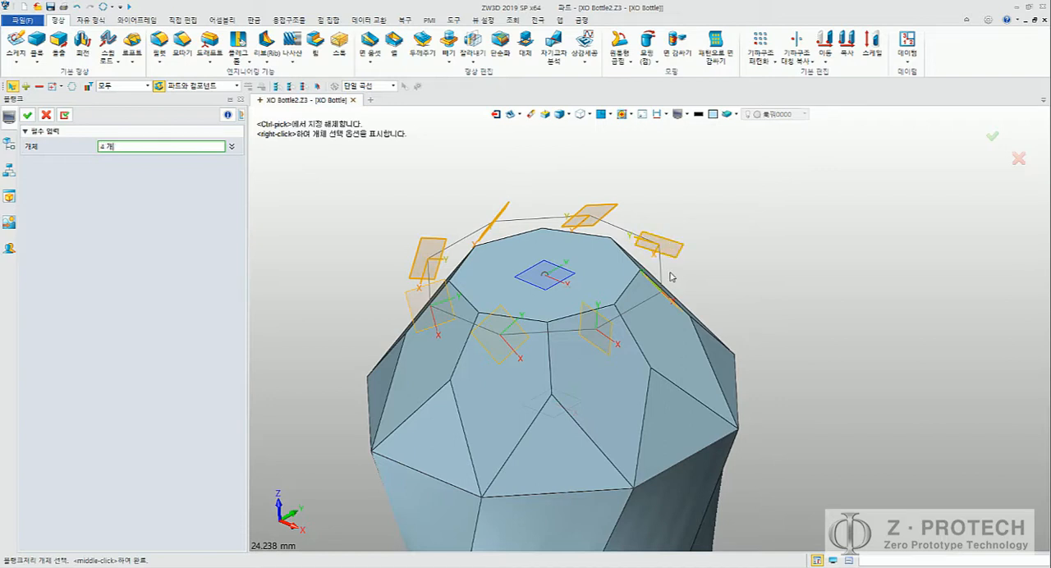
middle_click_drag(669, 277, 650, 313)
left_click(650, 313)
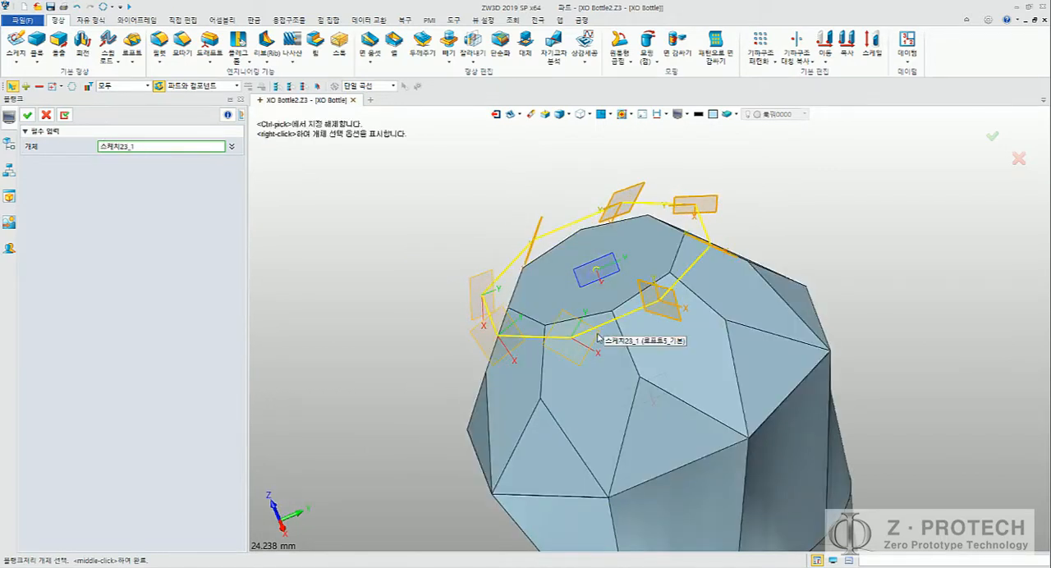
left_click(583, 359)
left_click(507, 357)
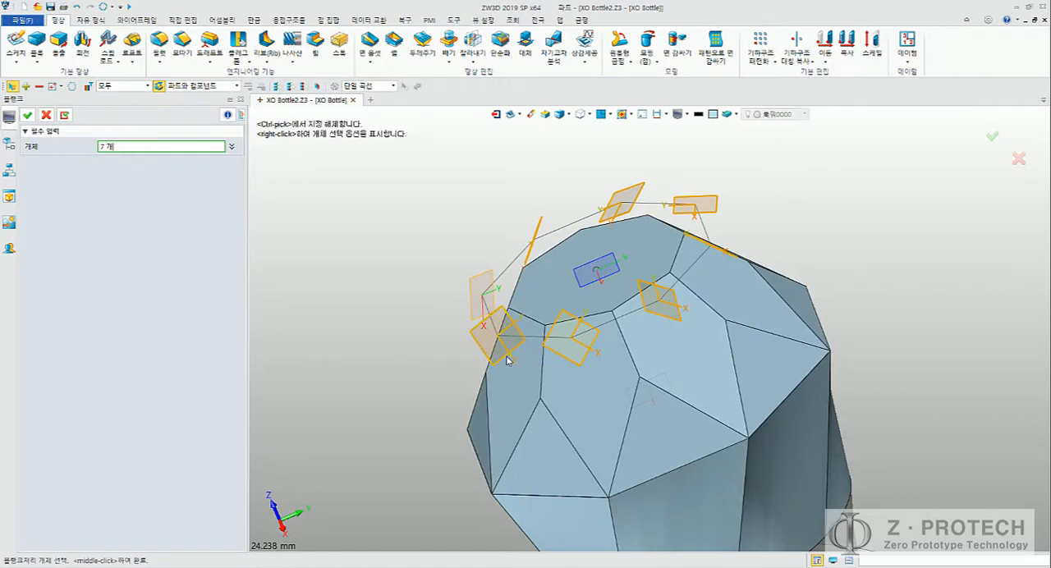
left_click(472, 311)
left_click(500, 269)
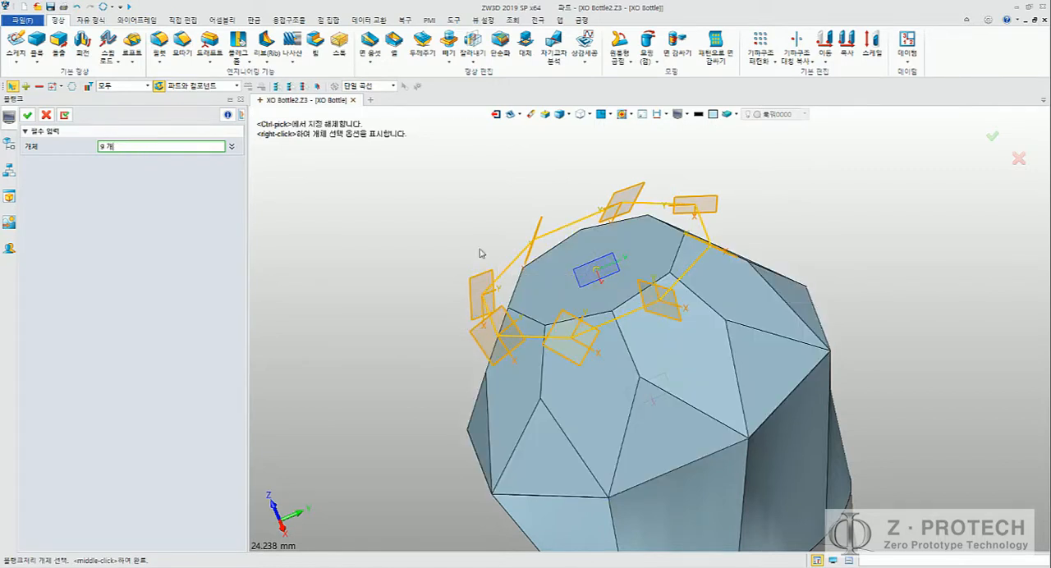
left_click(27, 115)
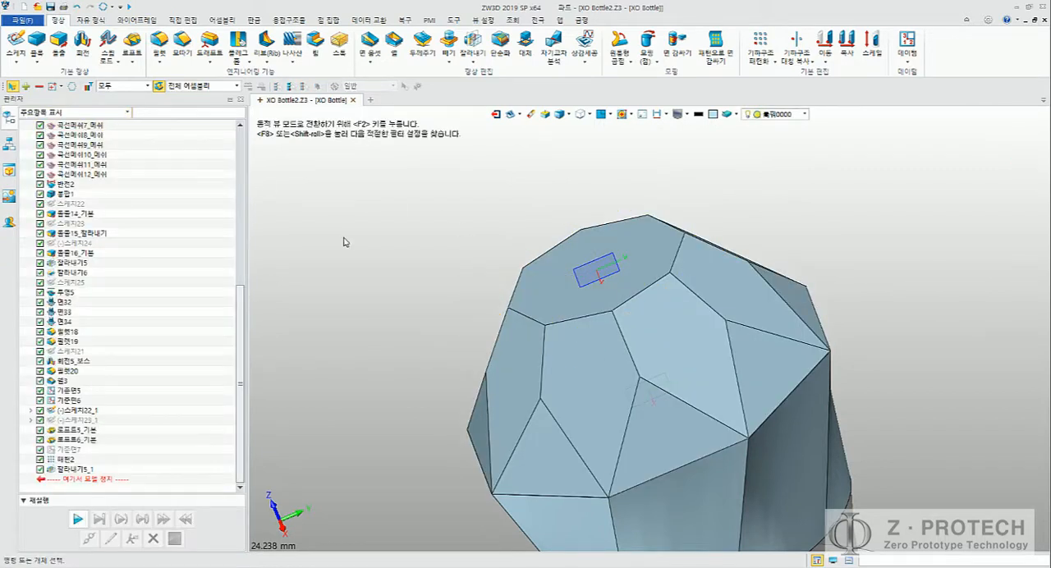
Step: Switch to the Word guide and examine the bottle stopper design steps and plug sketch dimensions in Figure 22
right_click_drag(345, 237, 439, 257)
scroll(443, 256, "down", 4)
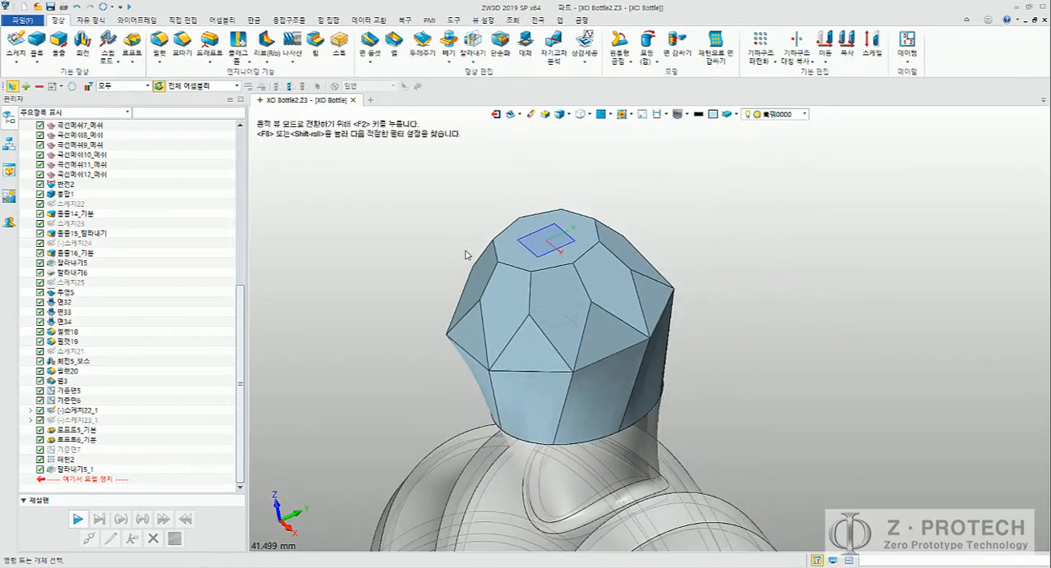
mouse_move(530, 565)
left_click(540, 526)
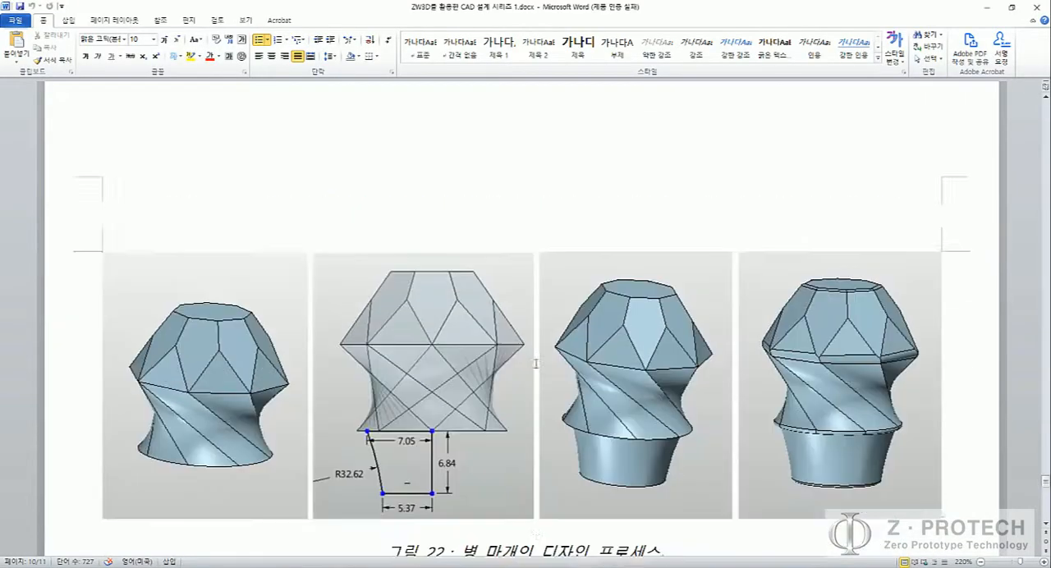
scroll(536, 363, "down", 3)
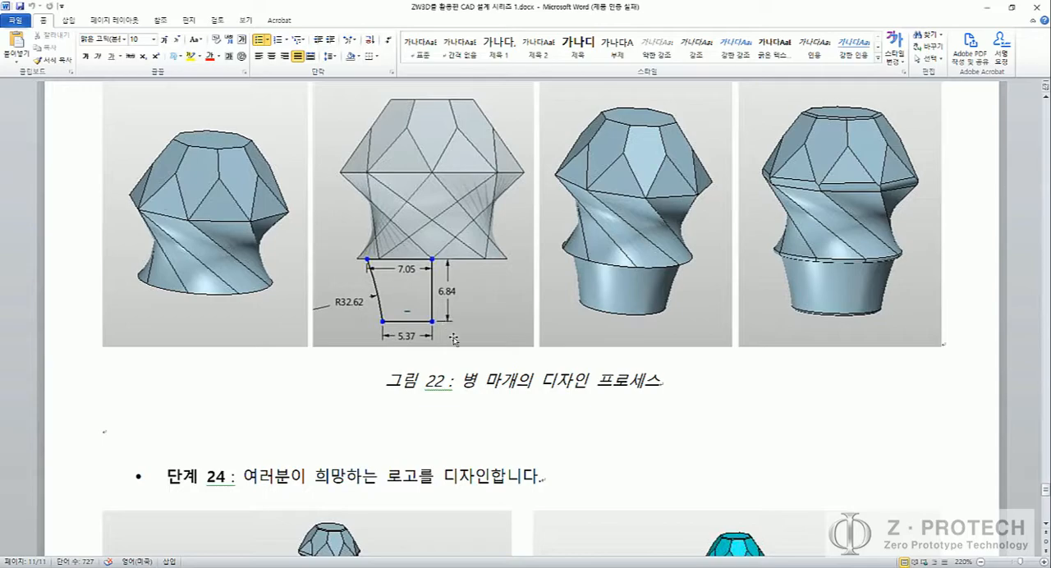
scroll(451, 339, "down", 2)
scroll(451, 330, "up", 1)
Step: Return to ZW3D and create a new sketch on the XZ plane, working around the bottle neck below the cap
key("alt+Tab")
middle_click_drag(404, 292, 395, 183)
scroll(393, 248, "down", 3)
middle_click_drag(487, 489, 589, 390)
right_click_drag(589, 390, 639, 330)
left_click(15, 43)
middle_click_drag(366, 386, 437, 325)
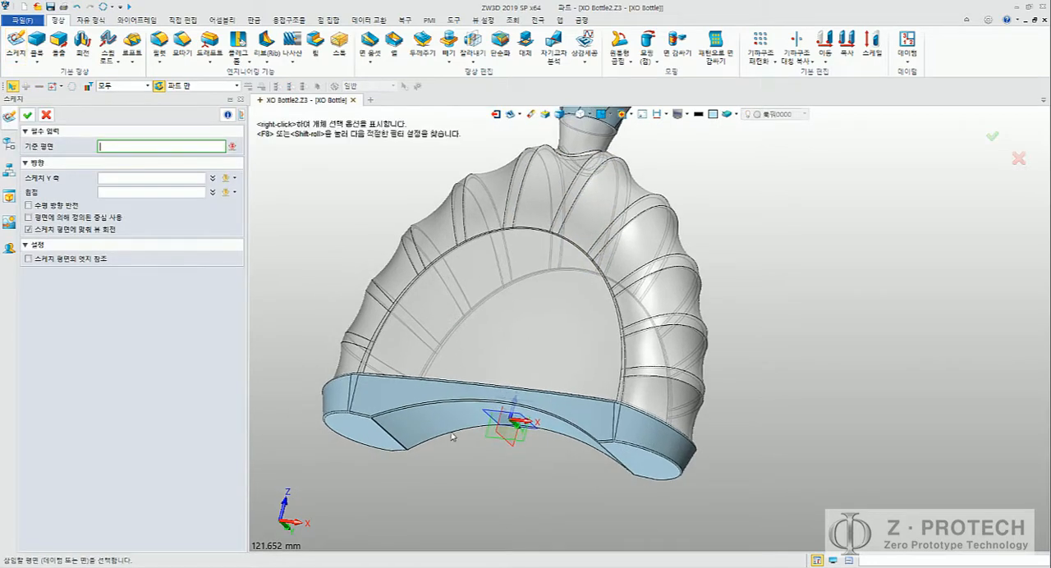
left_click(505, 442)
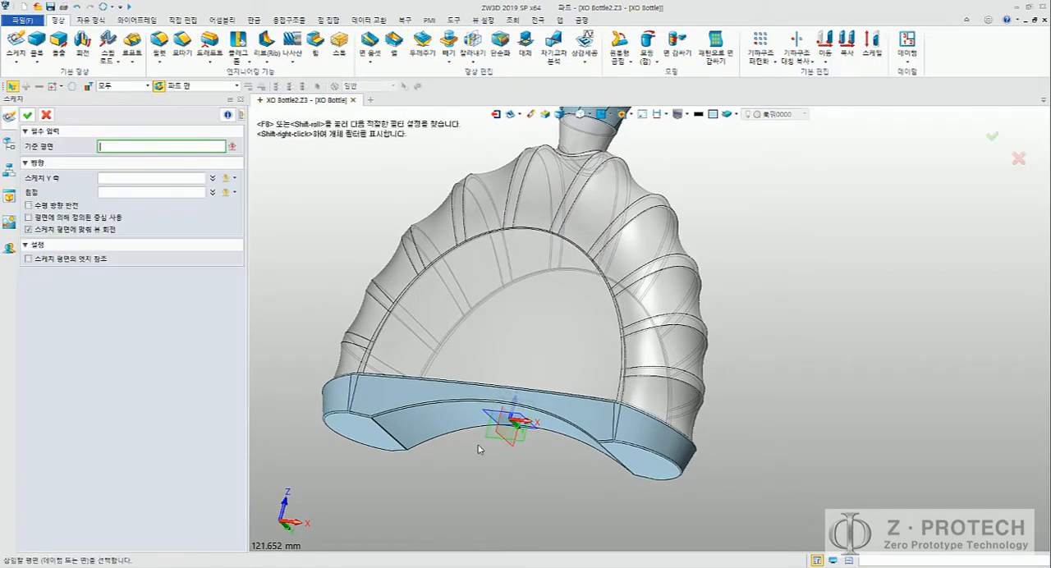
middle_click(454, 468)
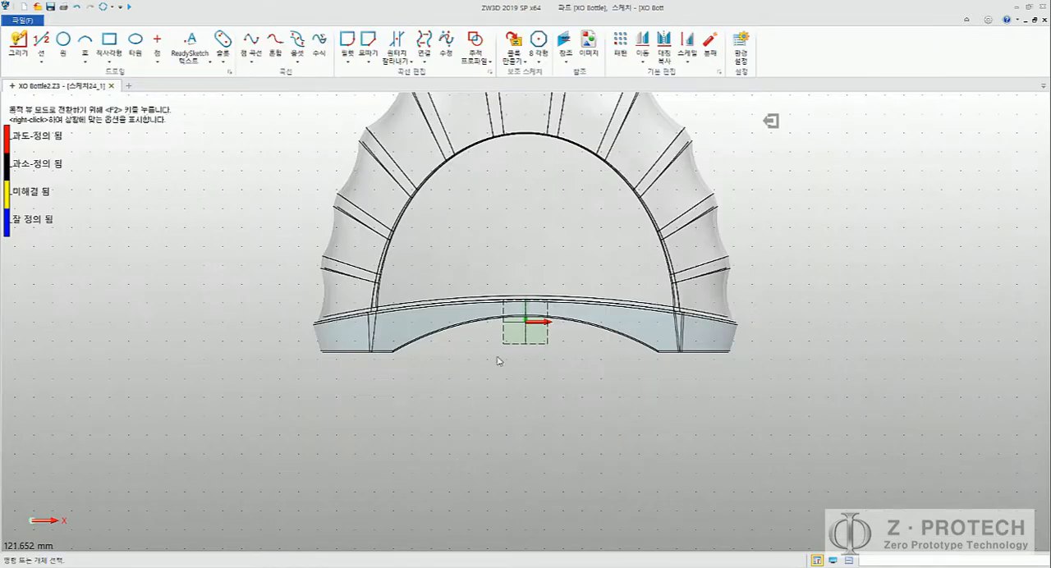
middle_click_drag(524, 131, 499, 388)
scroll(469, 263, "up", 3)
scroll(469, 262, "up", 5)
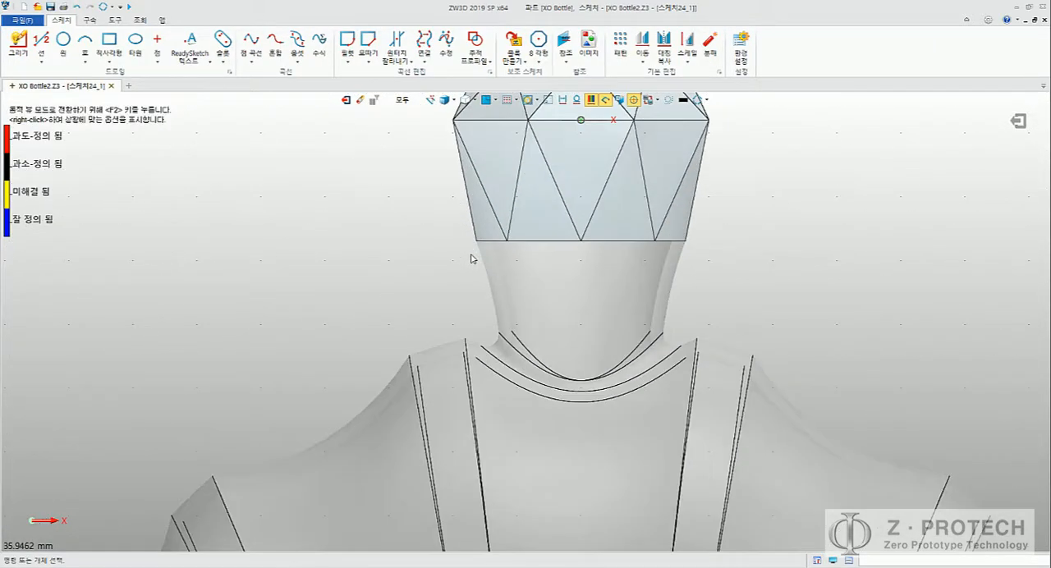
Step: Switch to the Word guide and compare the plug profile in Figure 22 with the finished bottle in step 24
key("alt+Tab")
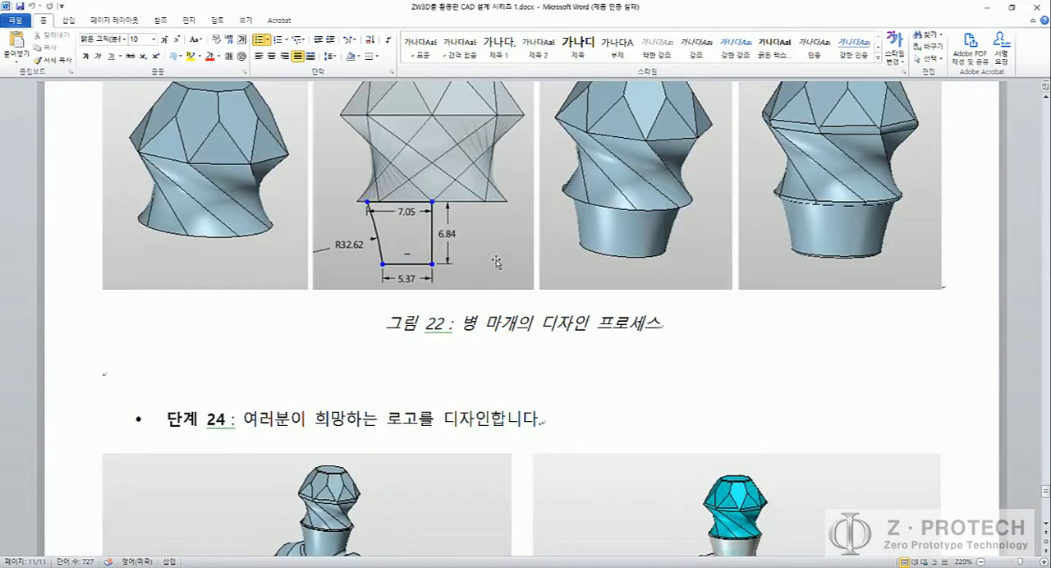
scroll(562, 275, "up", 5)
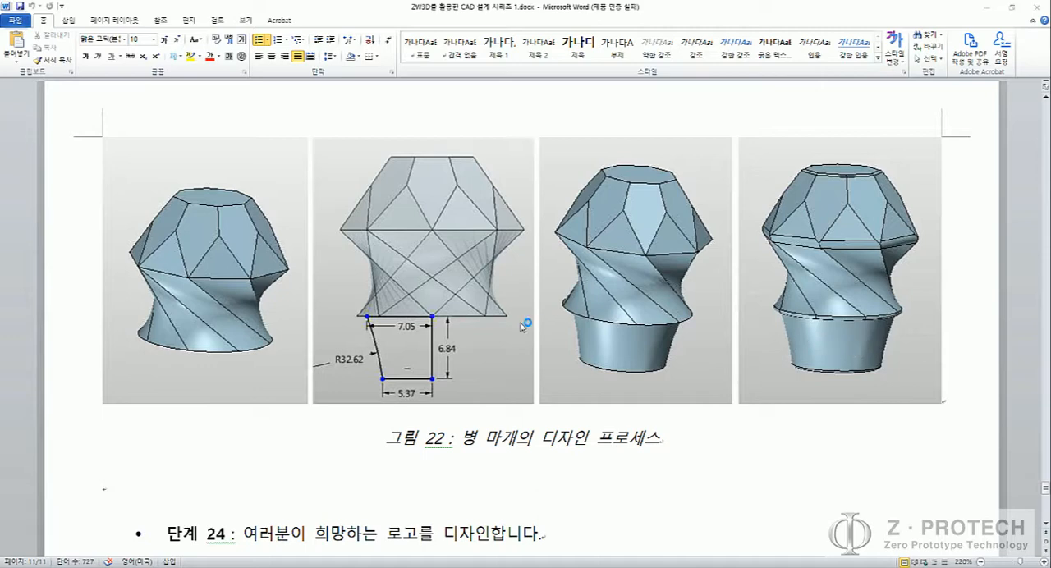
scroll(397, 304, "down", 3)
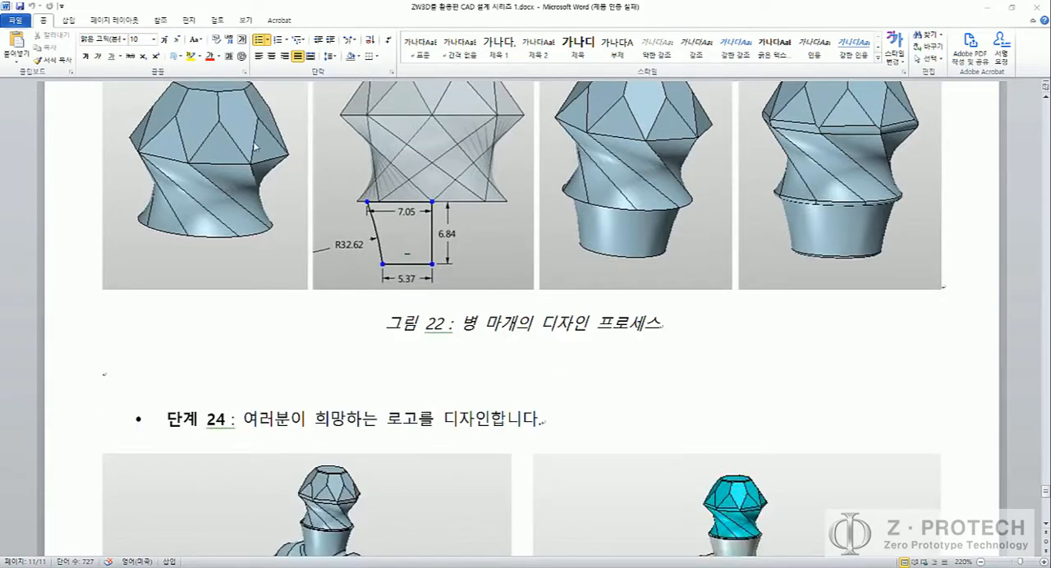
scroll(702, 401, "down", 4)
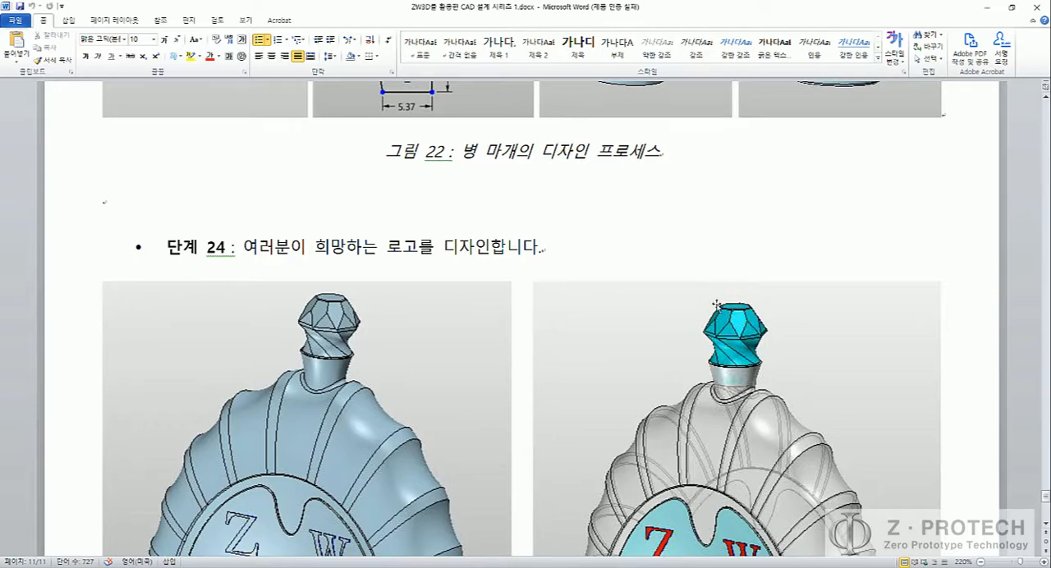
Step: Review step 23 and the Figure 22 plug profile in the Word guide, and shrink its window so it floats over the ZW3D sketch
scroll(737, 349, "up", 5)
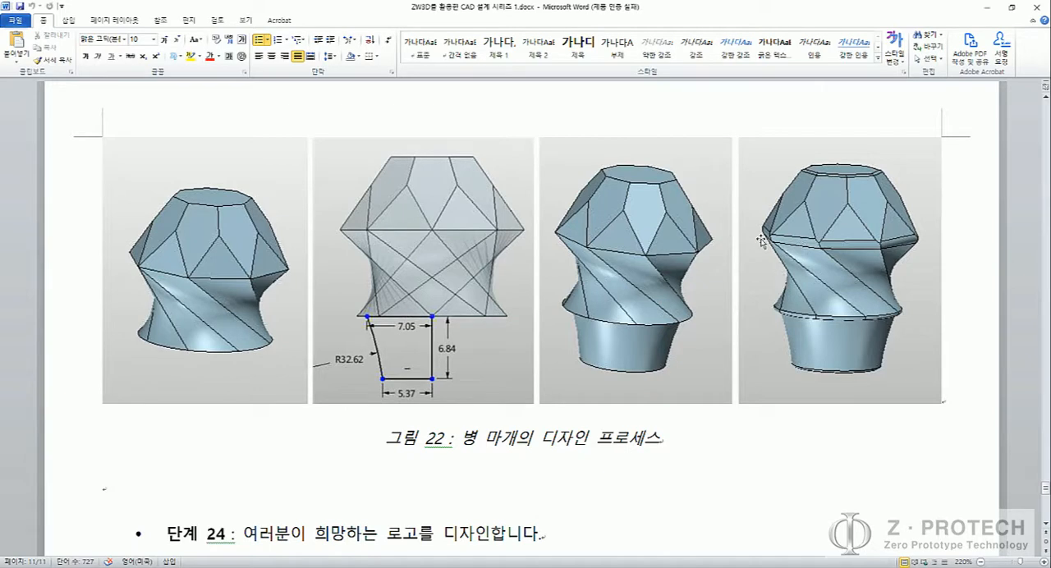
scroll(766, 238, "up", 8)
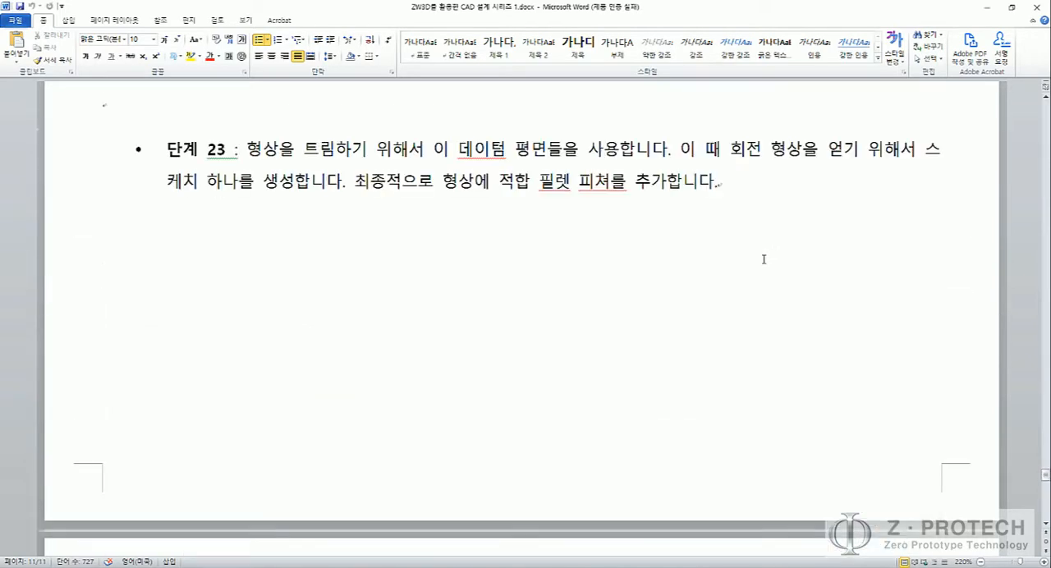
scroll(757, 265, "down", 8)
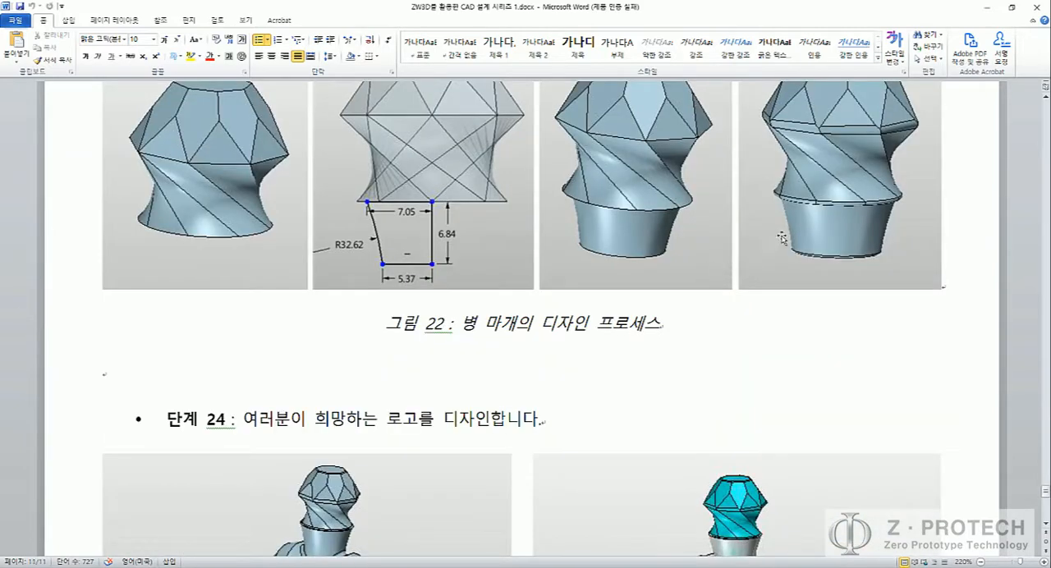
scroll(805, 274, "up", 3)
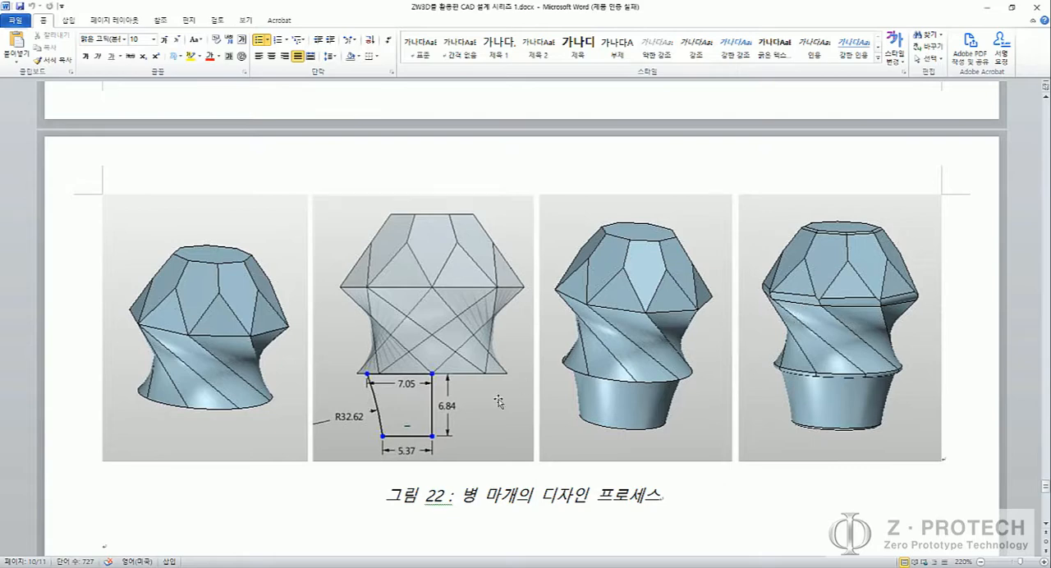
scroll(499, 402, "down", 4)
scroll(461, 351, "up", 2)
left_click_drag(509, 11, 209, 103)
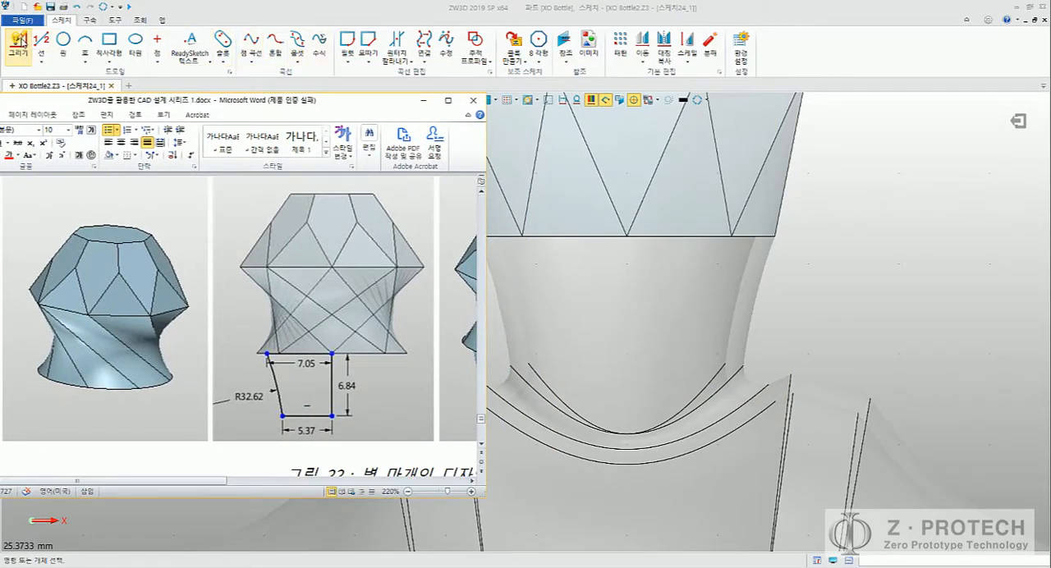
Step: Draw the plug's vertical centre line about 8.4 mm up to the cap's base midpoint, continuing about 7.5 mm outward along the base edge
left_click(19, 41)
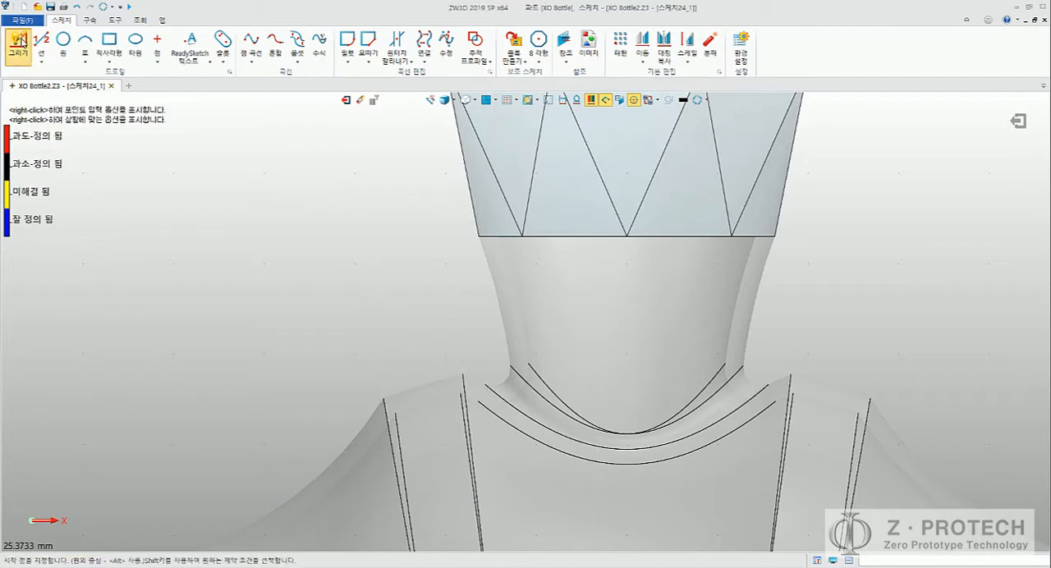
left_click(621, 380)
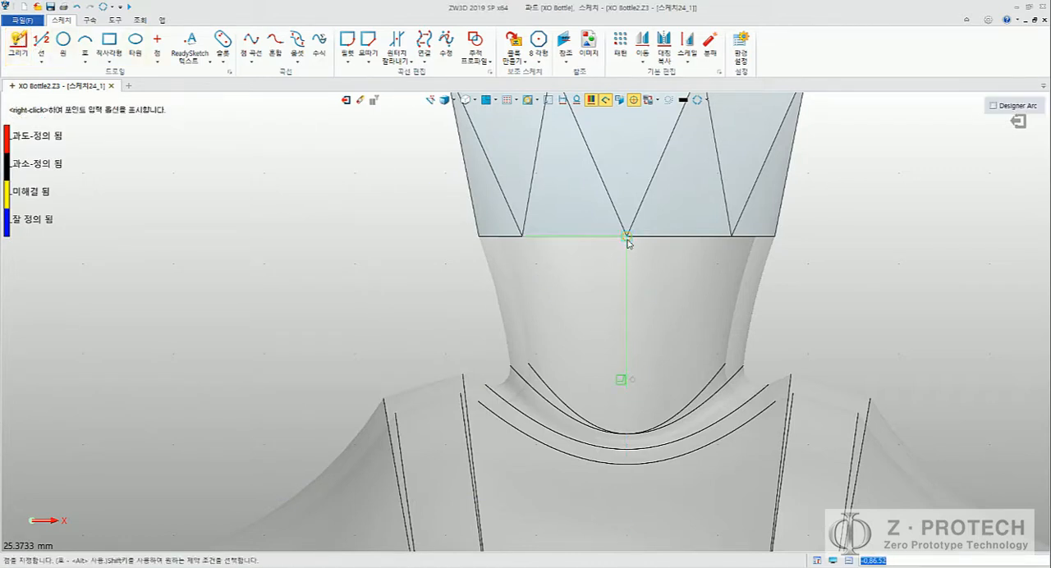
left_click(627, 238)
key("alt+Tab")
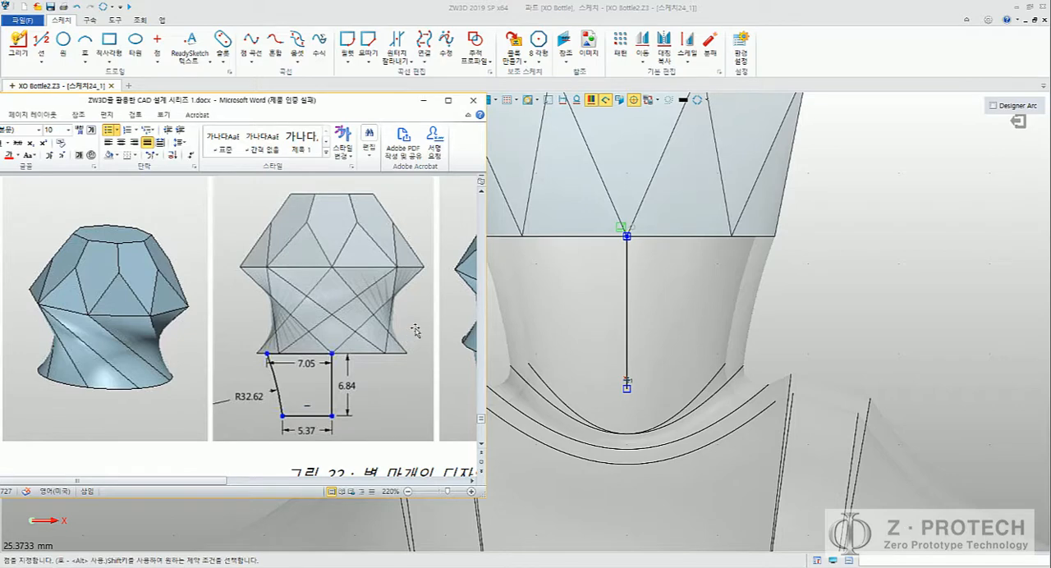
key("alt+Tab")
left_click(490, 236)
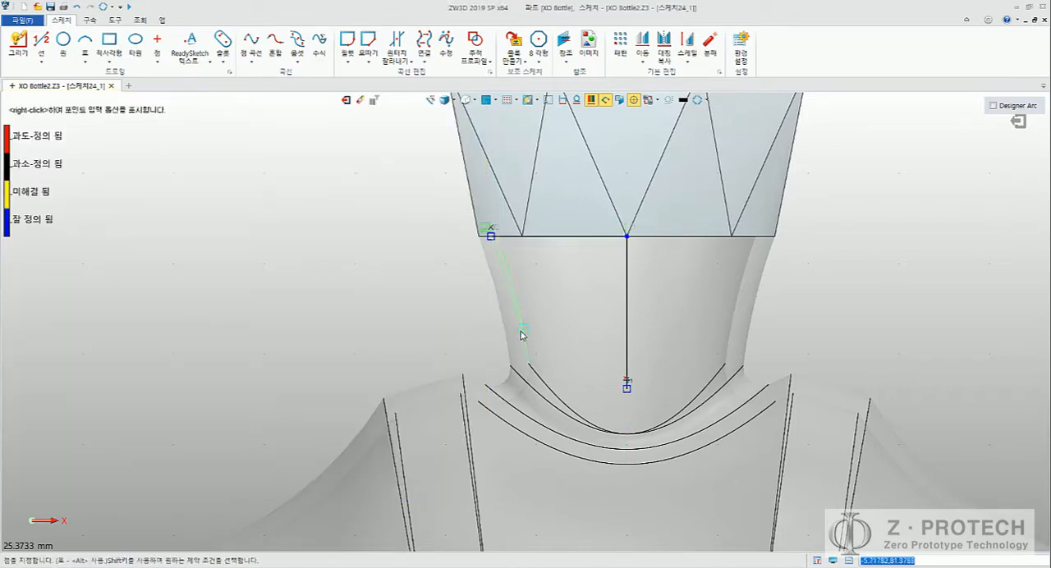
Step: Close the plug profile with a slanted outer line and a horizontal bottom line back to the centre line's lower end
key("alt+Tab")
key("alt+Tab")
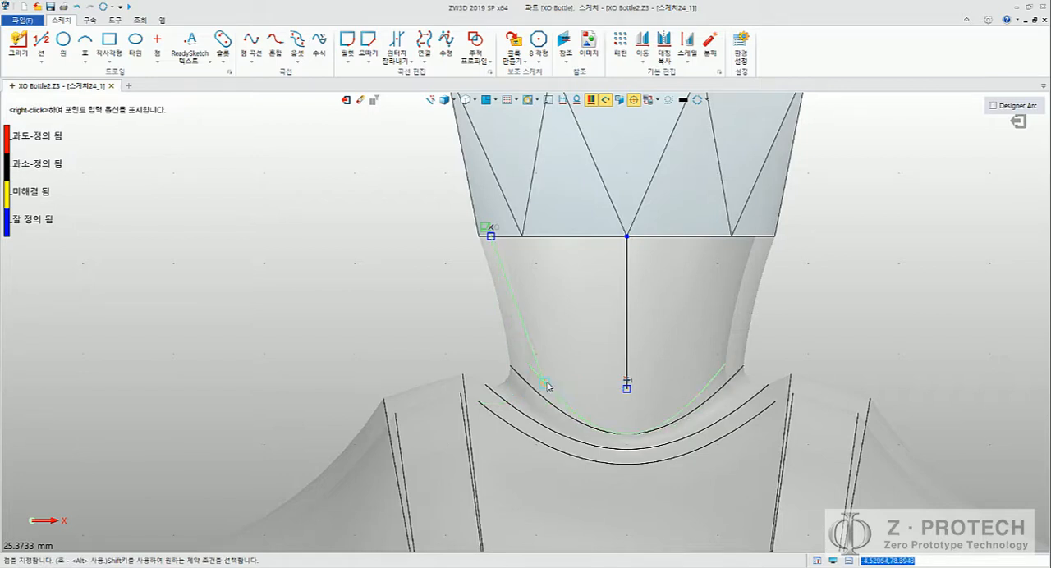
scroll(542, 384, "up", 3)
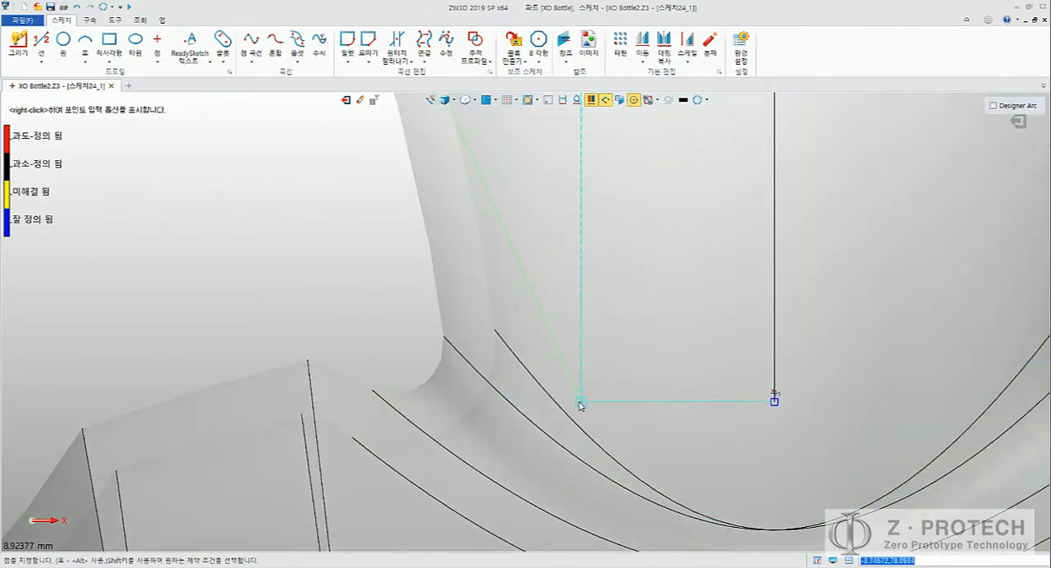
left_click(567, 402)
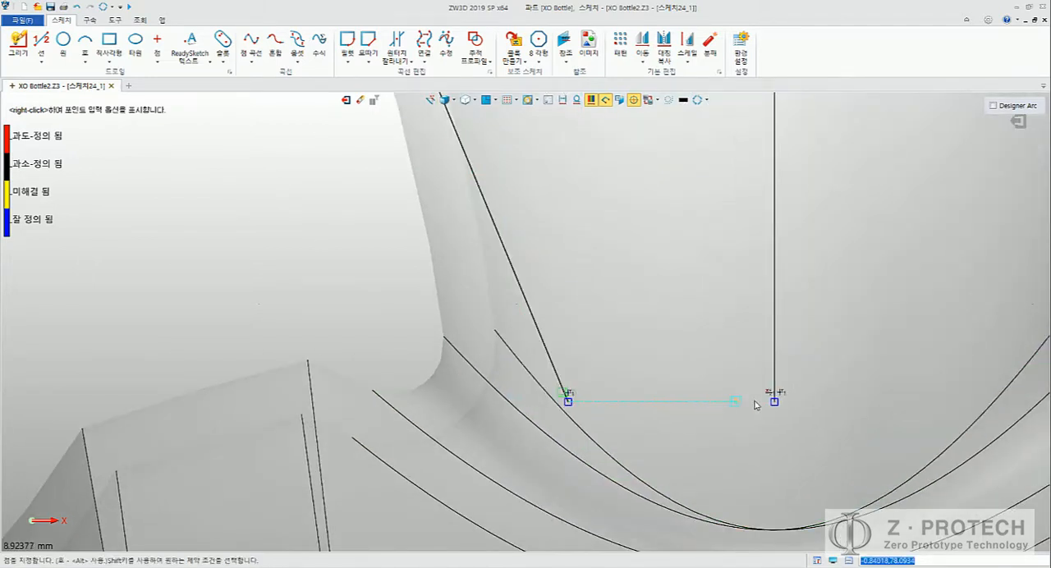
left_click(774, 401)
middle_click(825, 318)
middle_click_drag(825, 308, 821, 342)
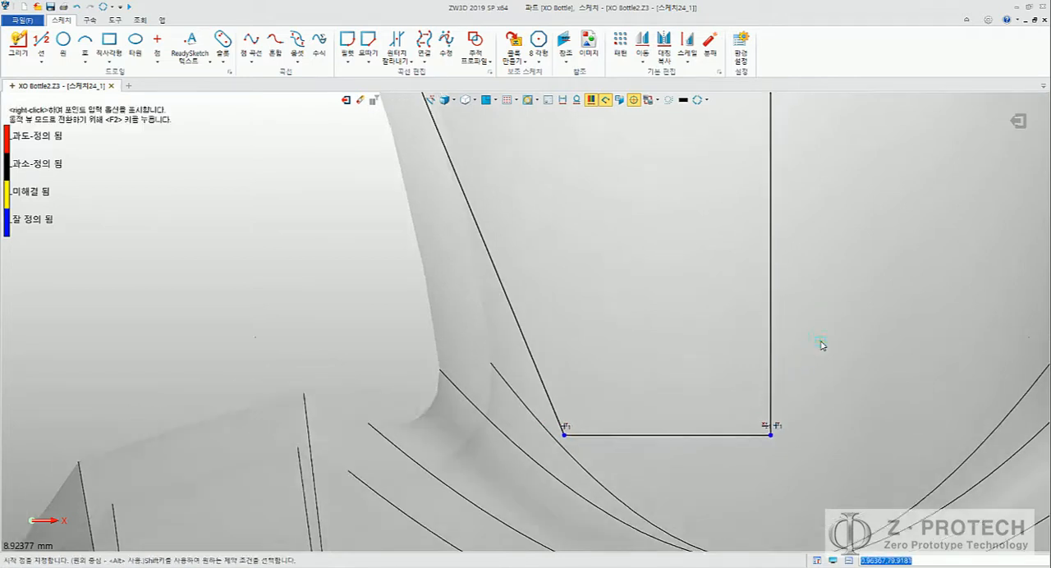
scroll(821, 339, "down", 4)
middle_click(821, 326)
middle_click_drag(753, 261, 599, 258)
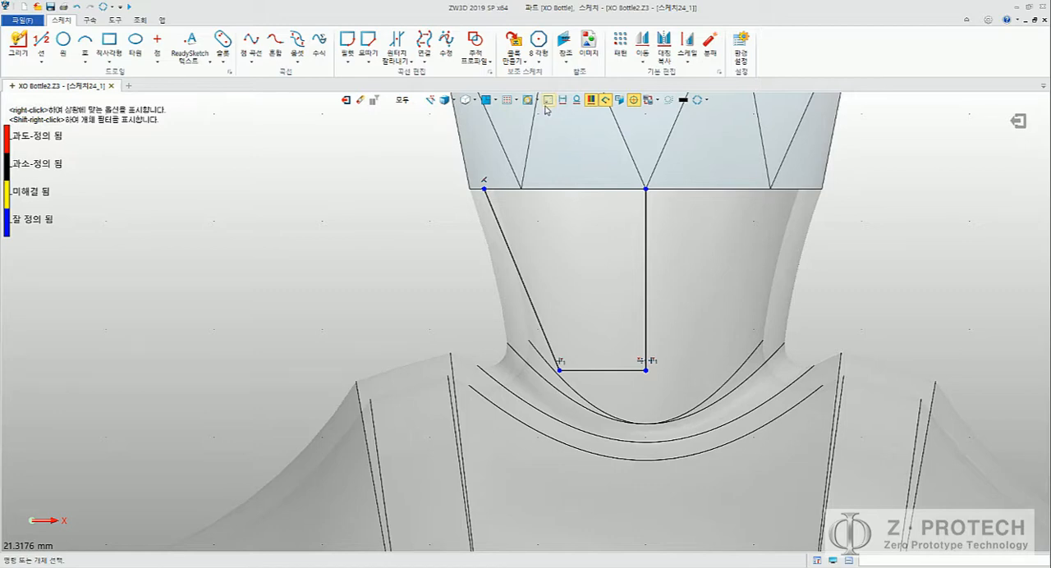
Step: Hide the surrounding model so only the sketch shows, and dimension the profile's top line at 7.05 mm
left_click(546, 101)
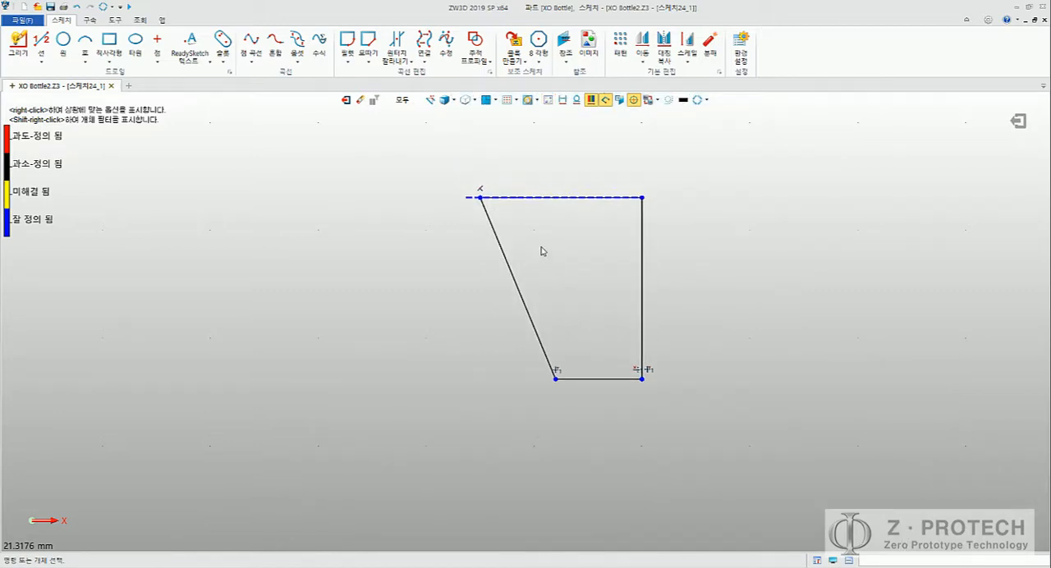
key("alt+Tab")
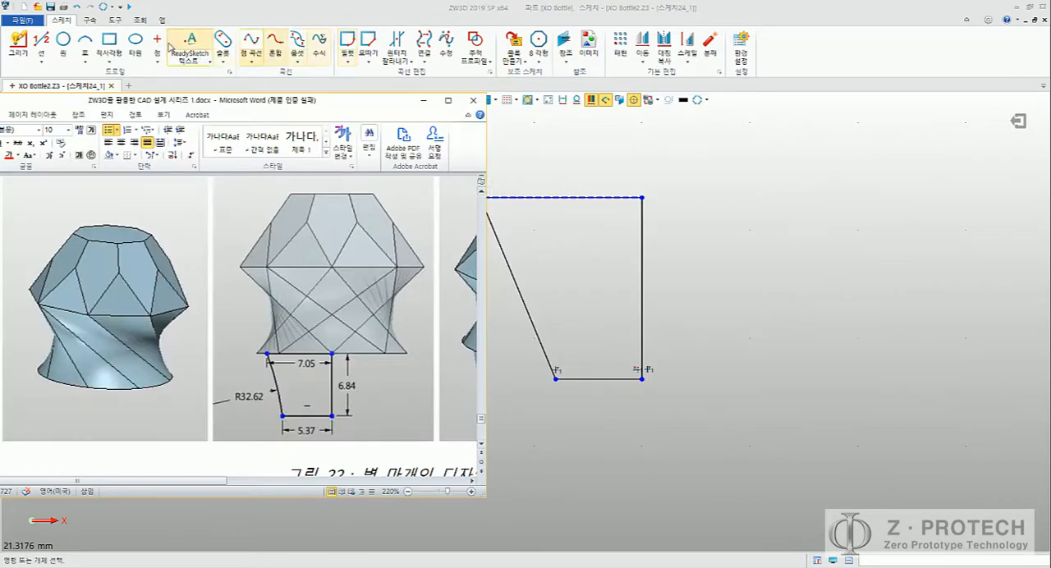
left_click(88, 20)
left_click(185, 45)
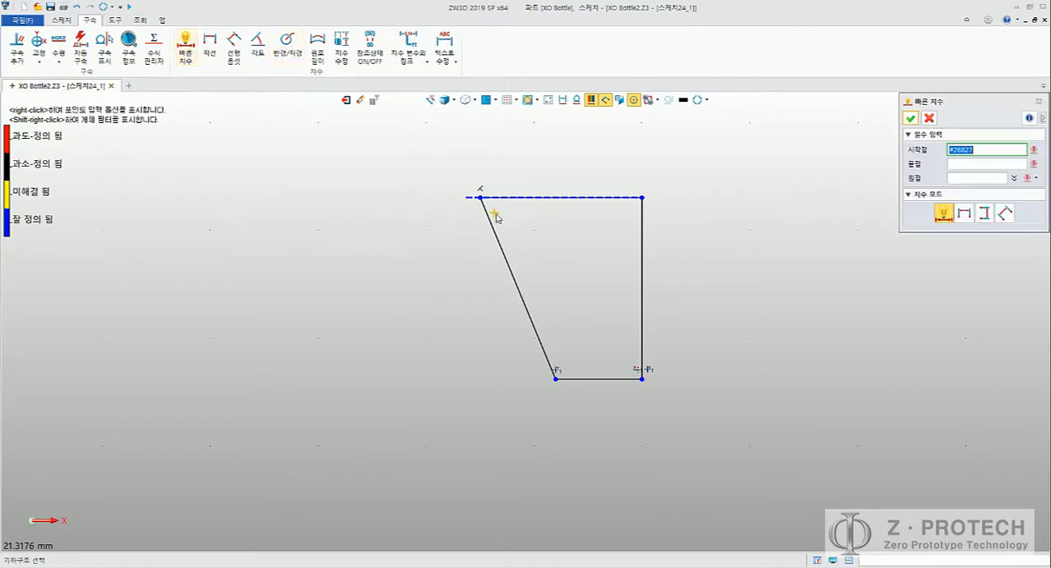
key("alt+Tab")
left_click(546, 208)
left_click(556, 198)
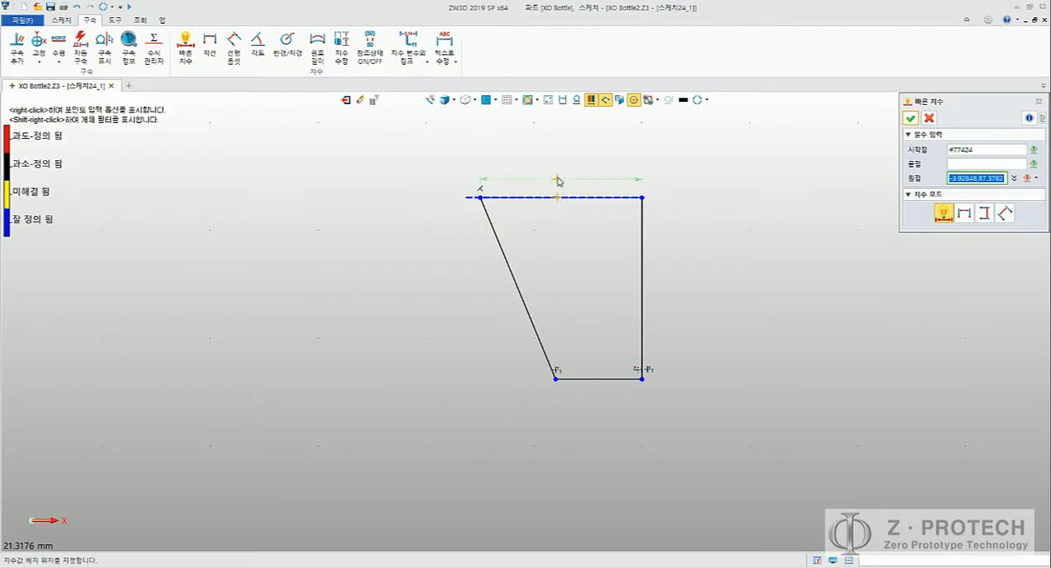
left_click(556, 168)
type("7.05")
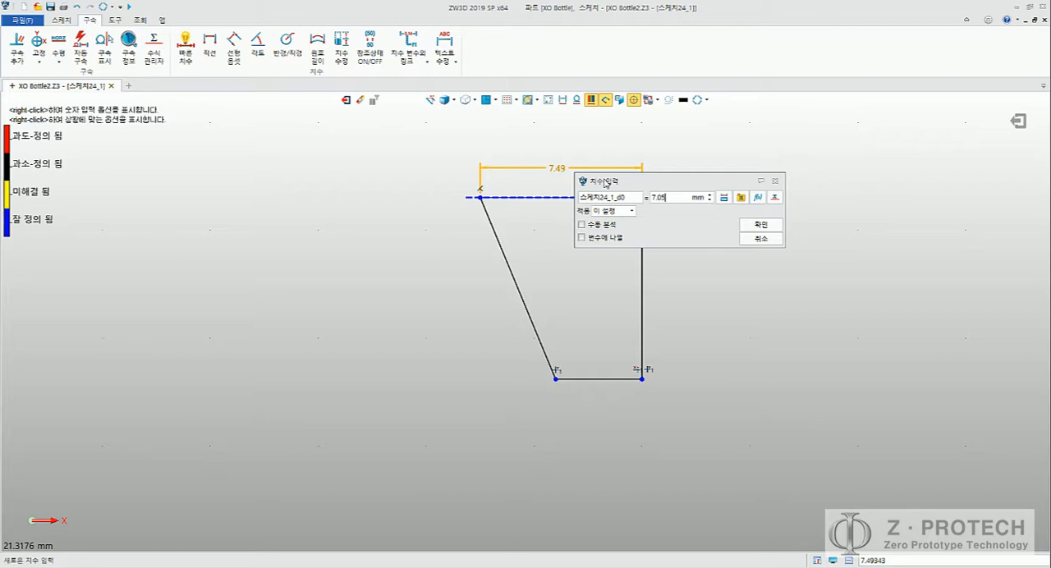
key("Return")
Step: Check the plug profile in the Word guide and delete the slanted straight line on the sketch's outer side
key("alt+Tab")
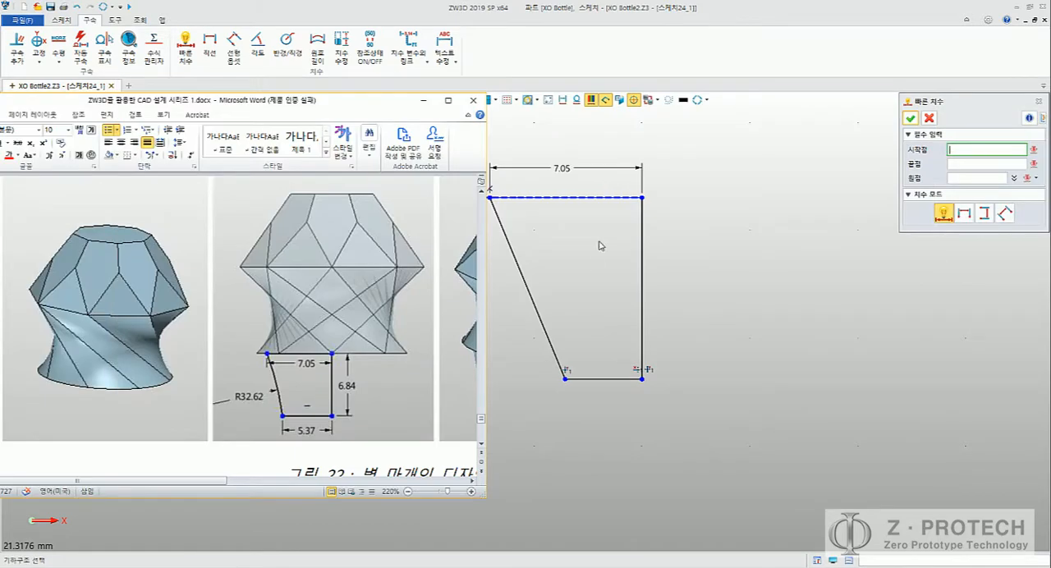
key("alt+Tab")
key("Escape")
left_click(530, 290)
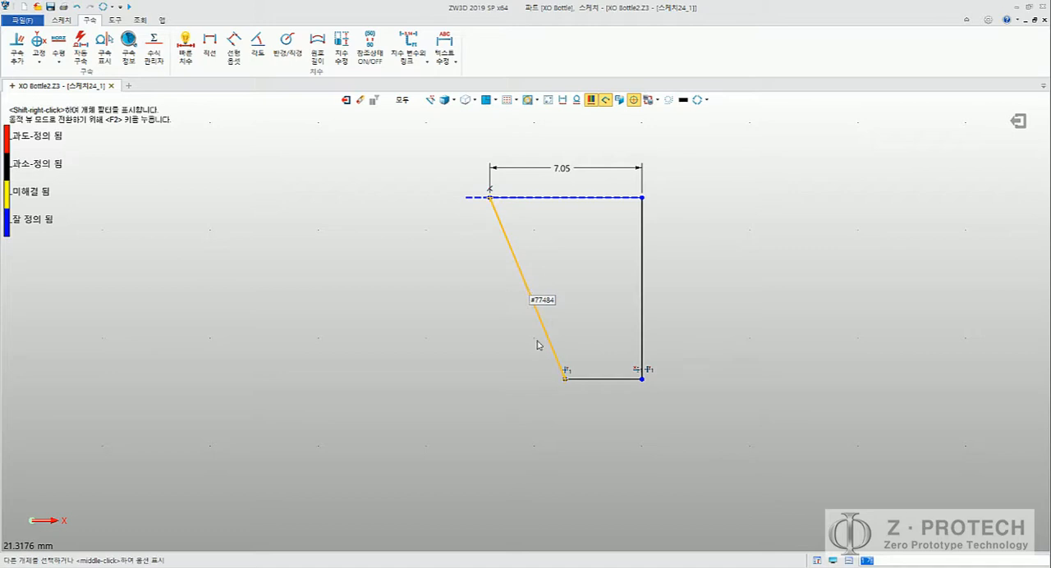
key("Delete")
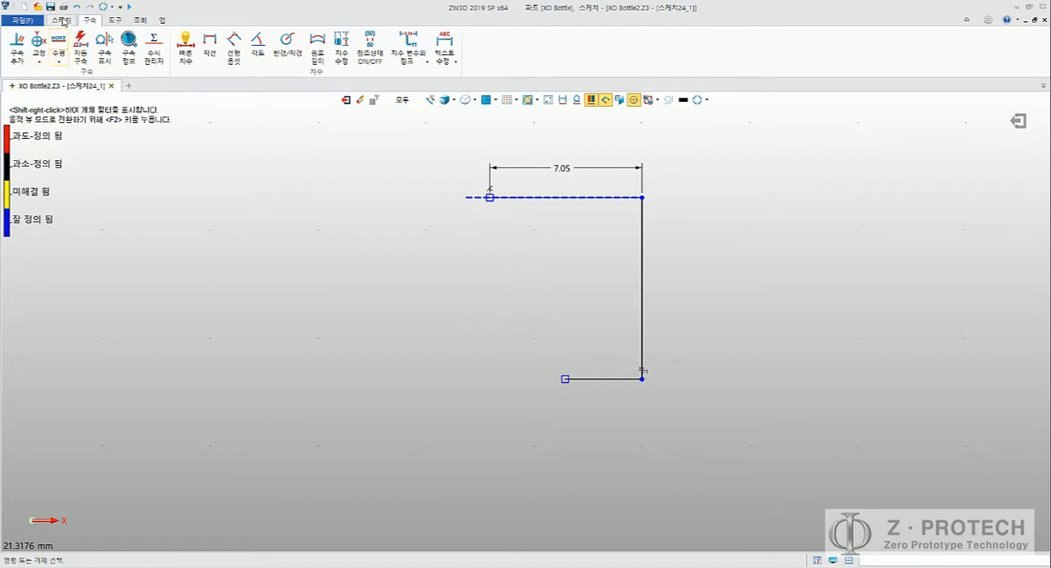
Step: Dimension the profile's vertical centre line at 6.84 mm, following Figure 22 in the Word guide
left_click(62, 19)
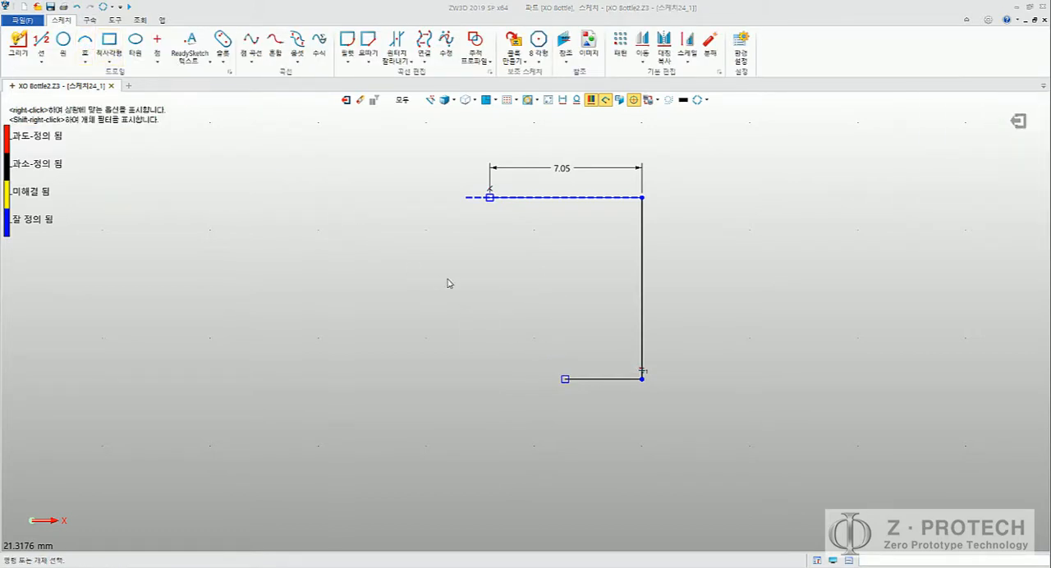
key("alt+Tab")
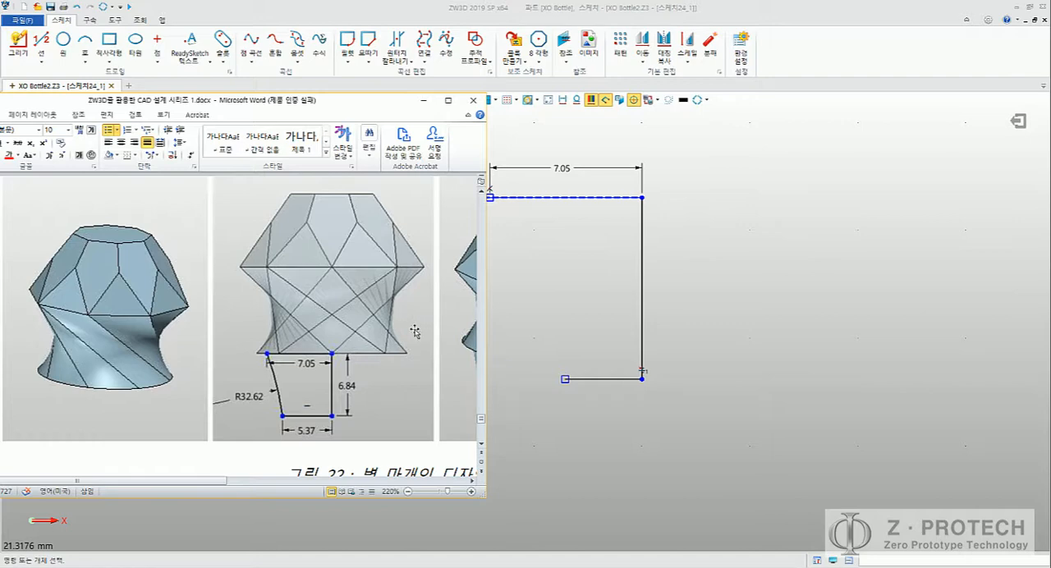
key("alt+Tab")
left_click(89, 19)
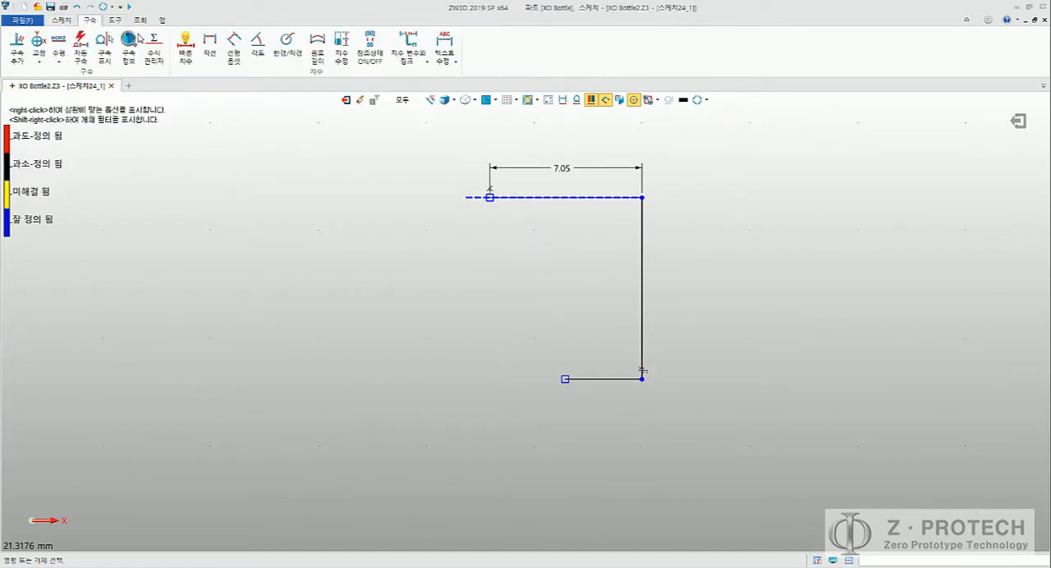
left_click(185, 46)
left_click(642, 285)
left_click(671, 285)
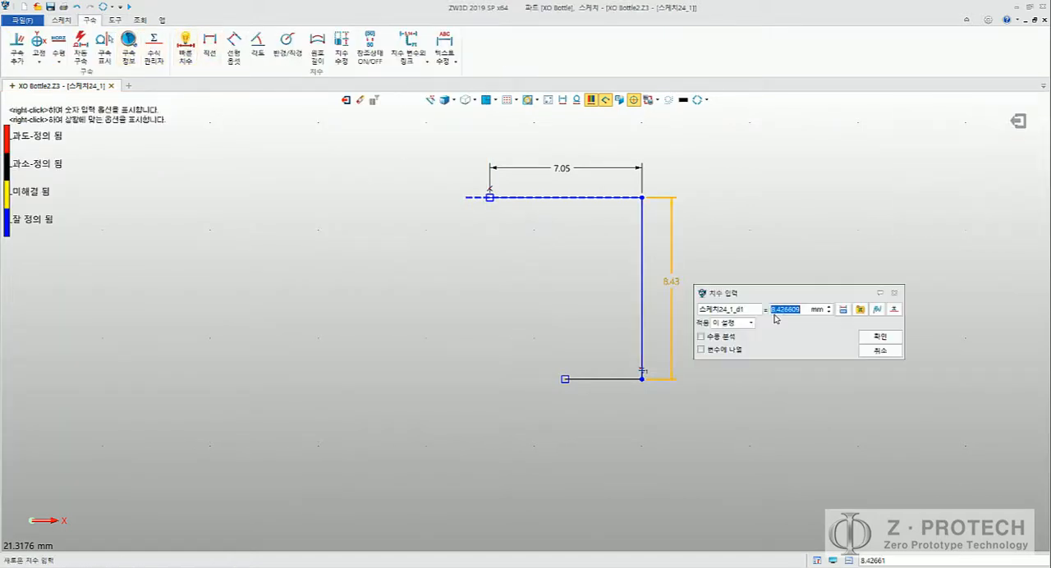
type("6.84")
key("Return")
Step: Look up the bottom width in the Word guide and dimension the profile's bottom line at 5.37 mm
key("alt+Tab")
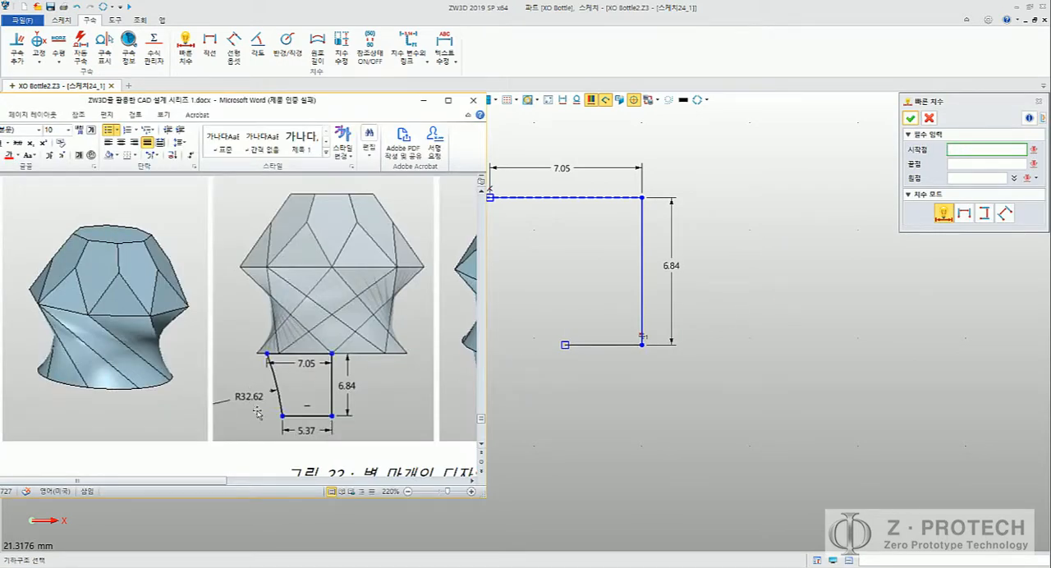
left_click(618, 394)
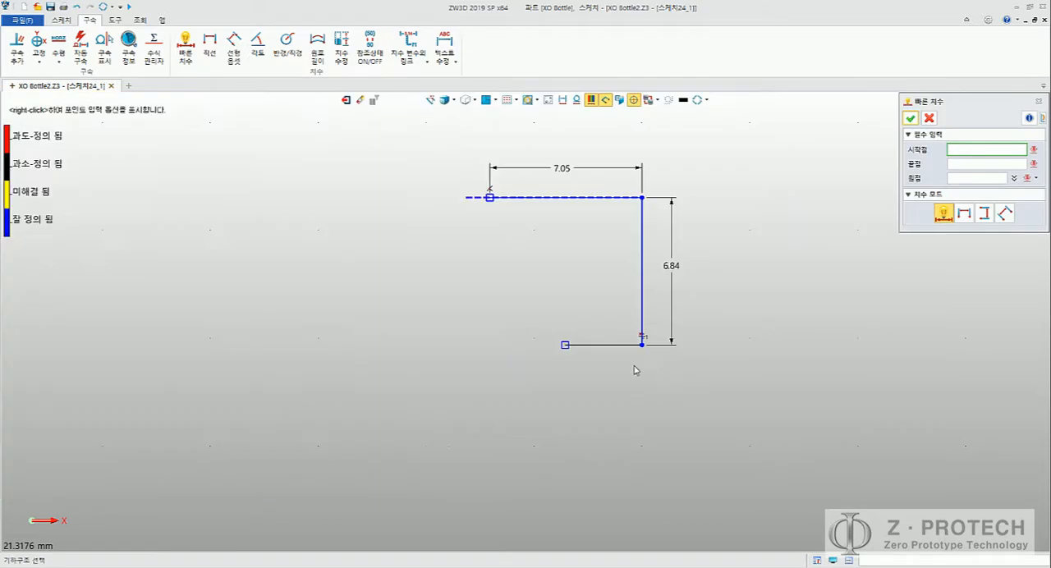
left_click(611, 345)
left_click(616, 393)
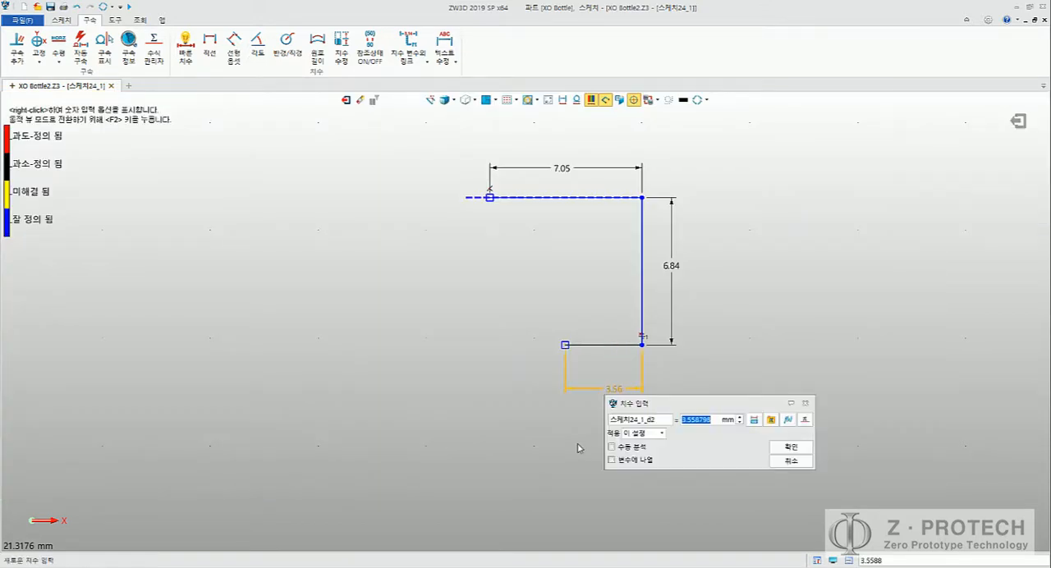
type("5.37")
key("Return")
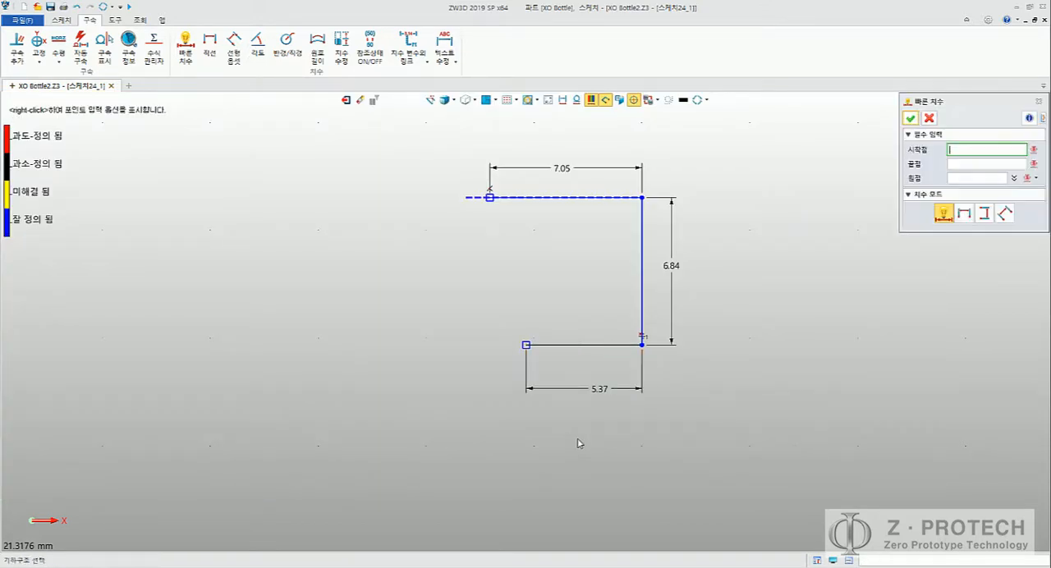
Step: Draw a three-point arc bulging inward between the top and bottom lines' open ends, and look up its radius in the Word guide
left_click(62, 19)
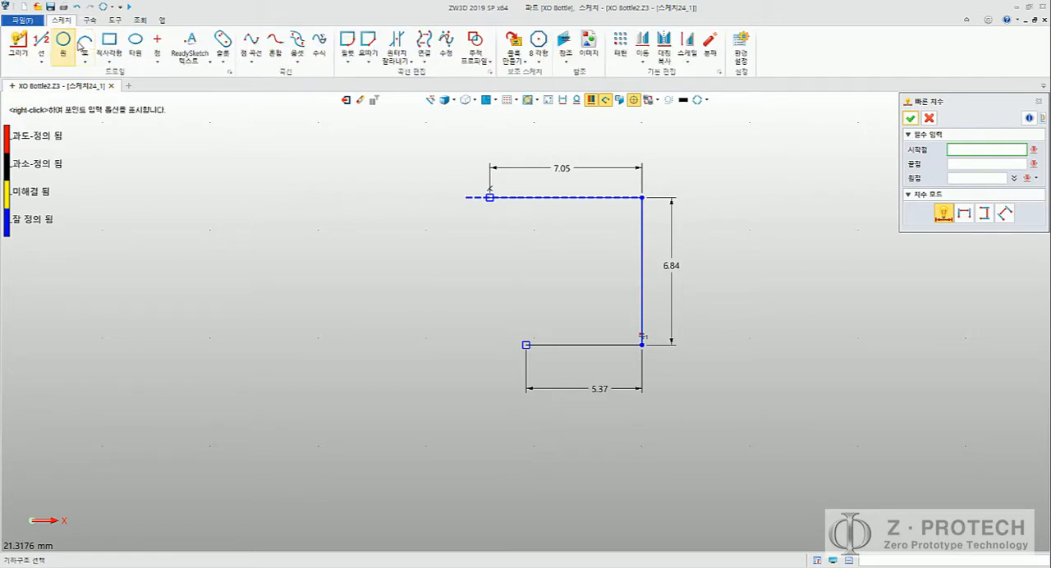
left_click(85, 41)
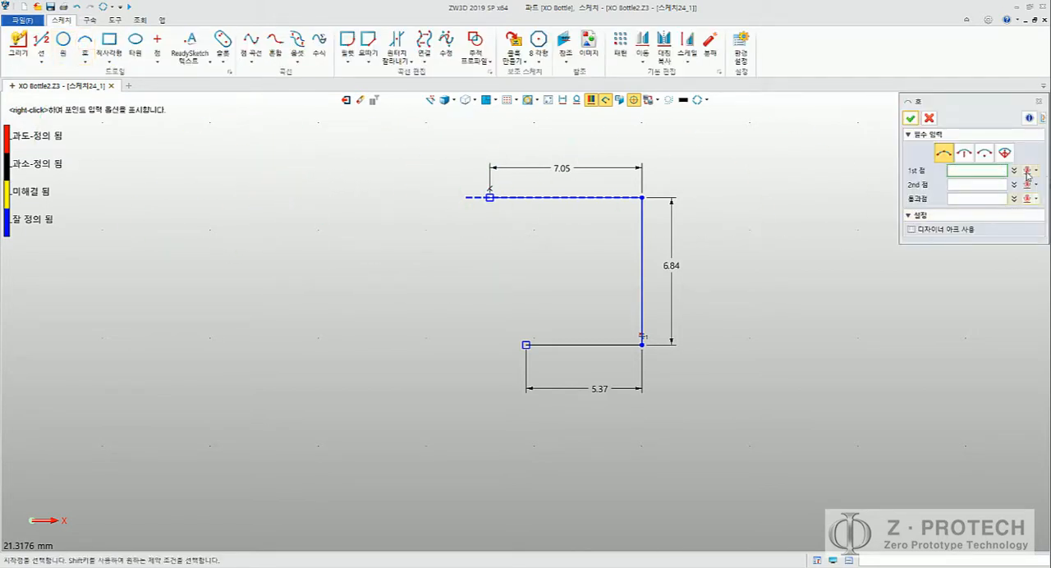
left_click(489, 197)
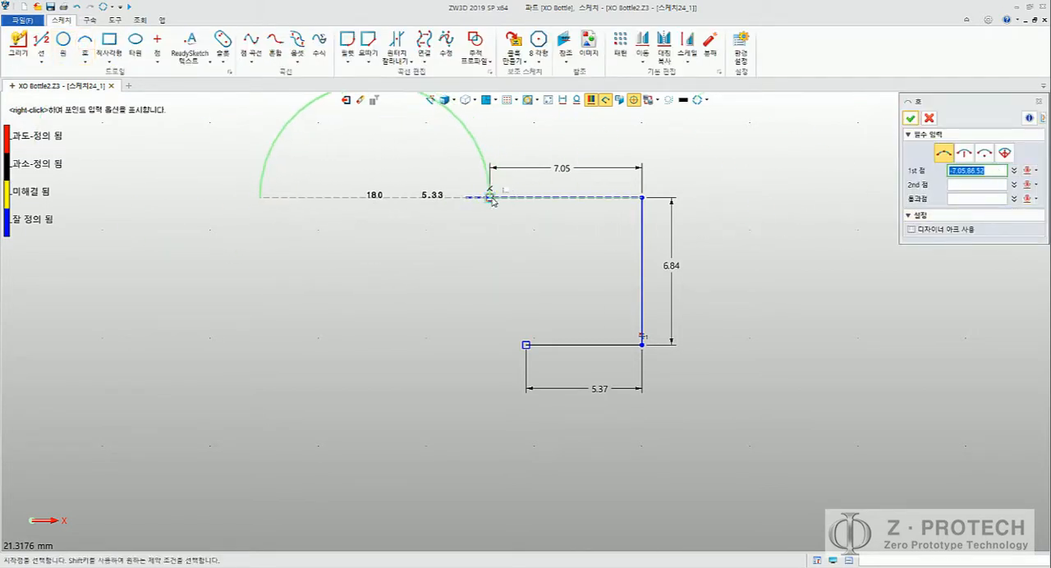
left_click(527, 345)
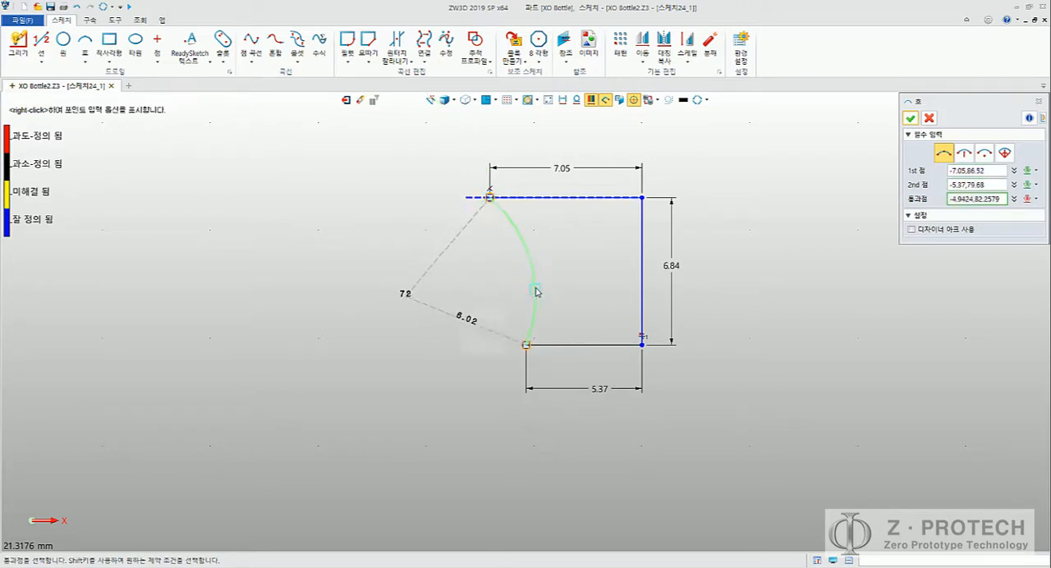
left_click(519, 263)
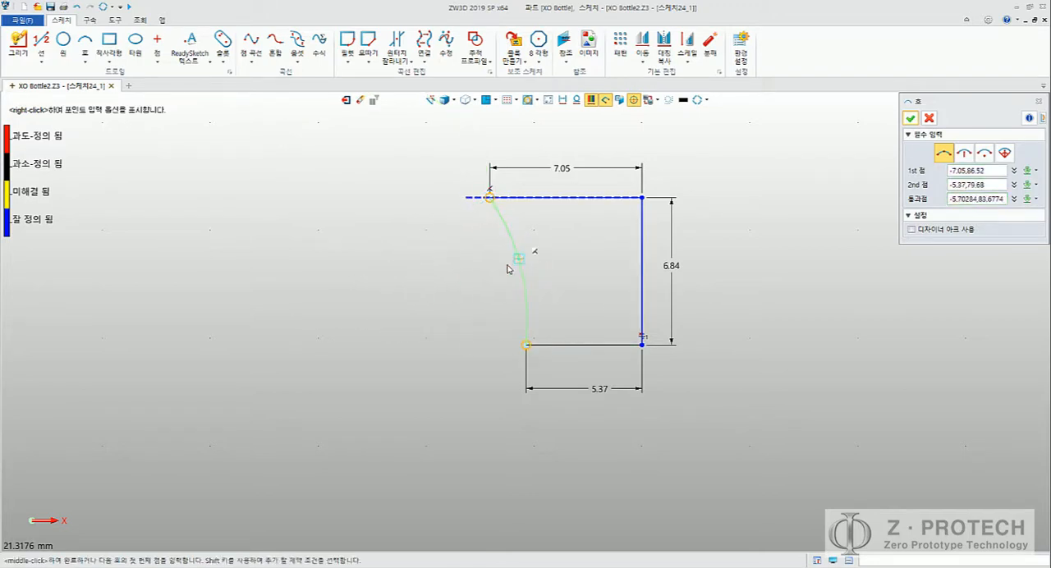
middle_click(409, 294)
key("alt+Tab")
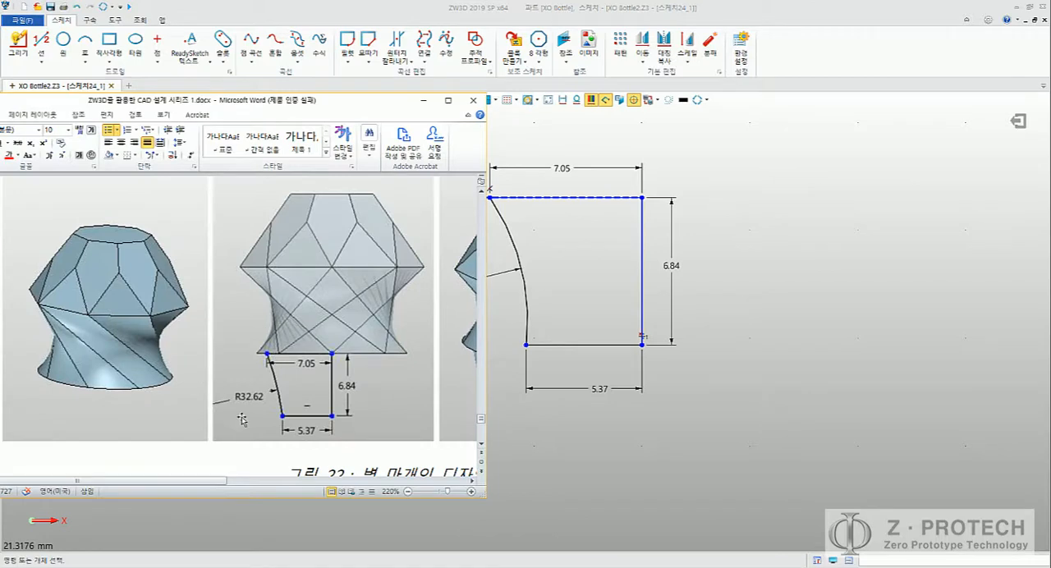
key("alt+Tab")
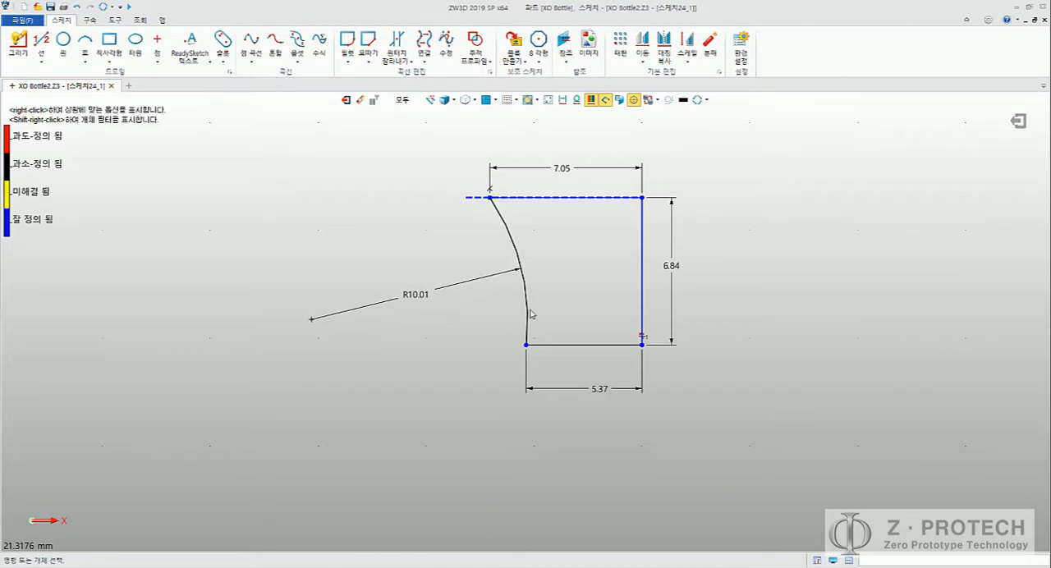
Step: Try to change the side arc's radius dimension, and undo the change
double_click(424, 296)
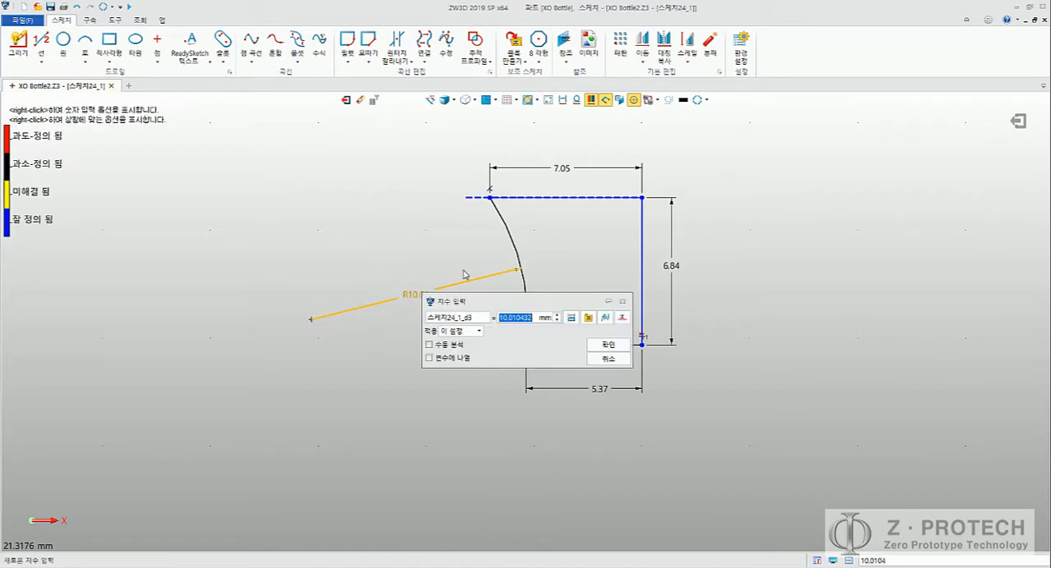
type("32.62")
key("Return")
key("ctrl+z")
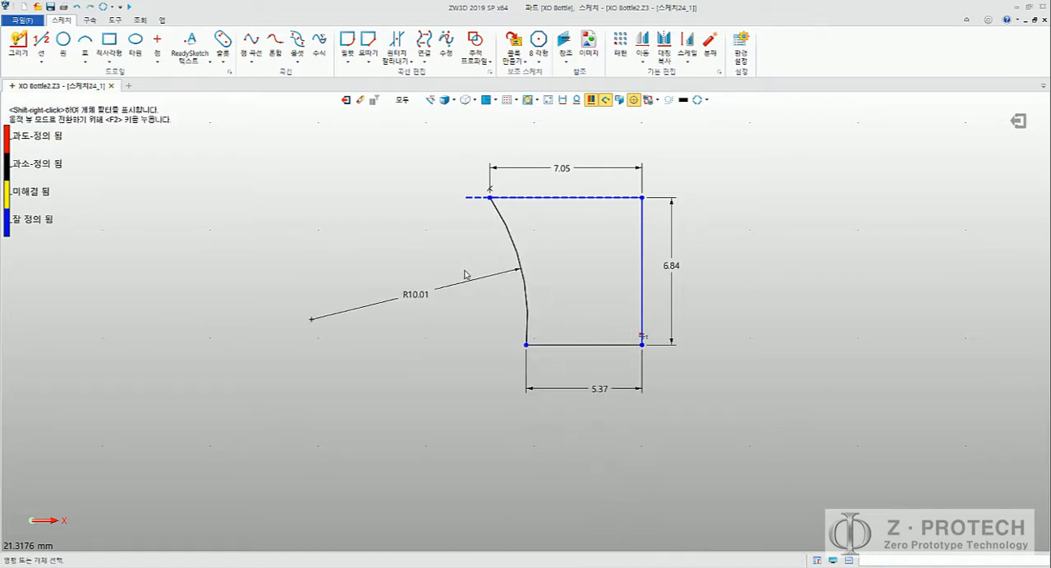
Step: Add a horizontal constraint to the profile's bottom line
mouse_move(505, 325)
middle_mouse_down()
mouse_move(482, 329)
mouse_move(475, 317)
middle_mouse_up()
left_click(531, 339)
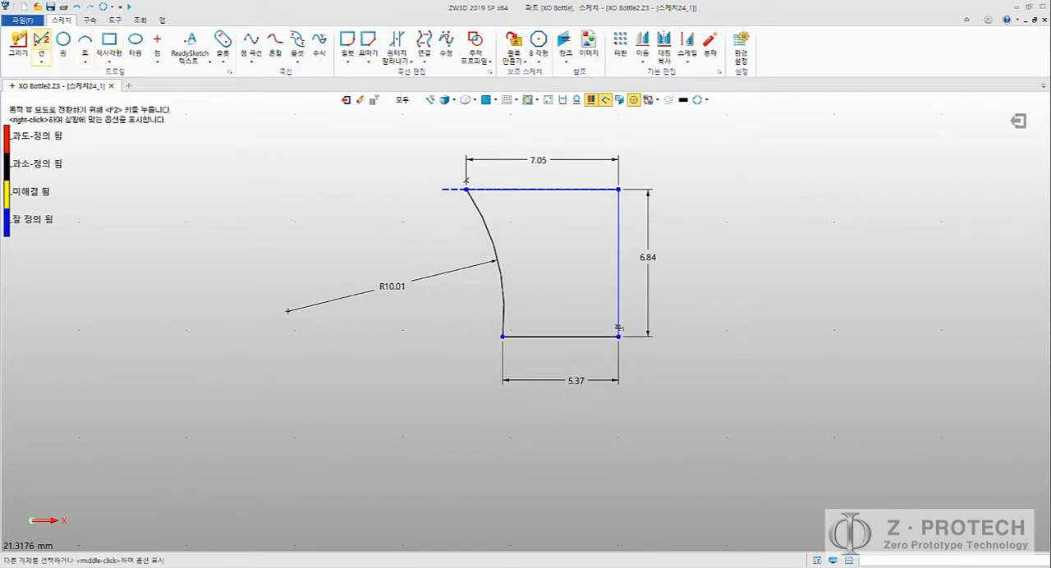
left_click(89, 21)
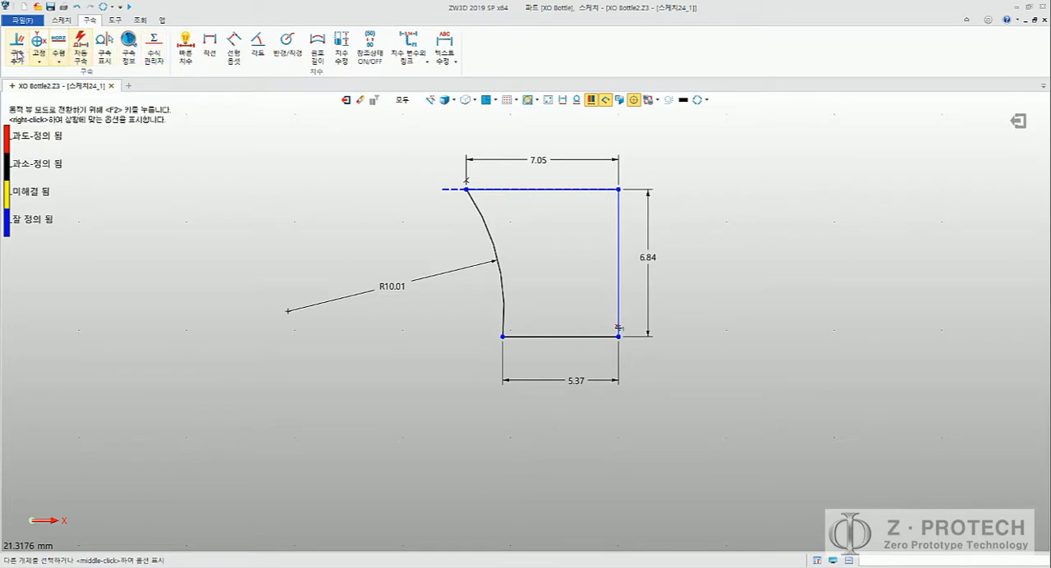
left_click(17, 50)
left_click(540, 337)
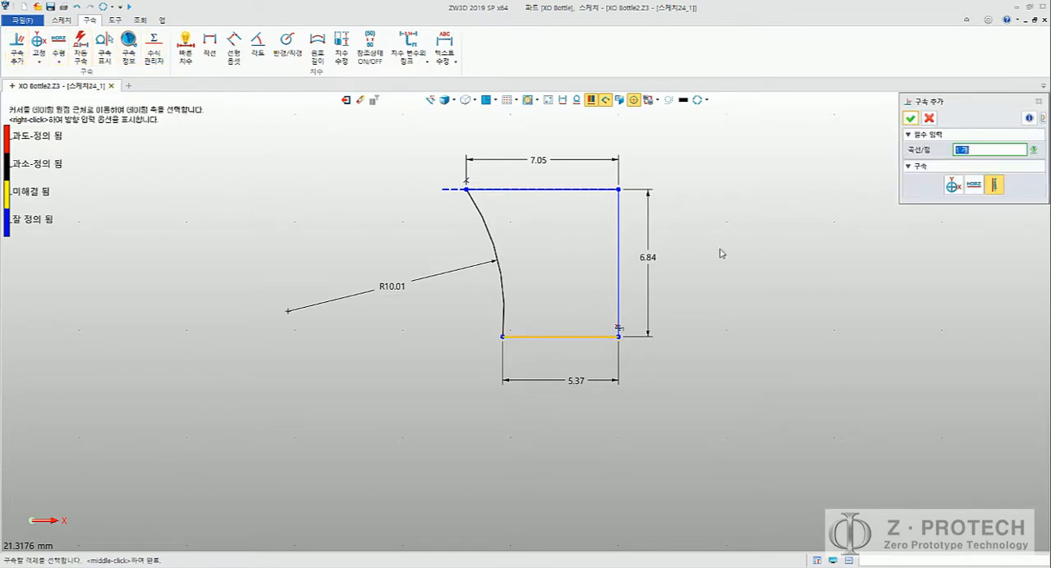
left_click(974, 185)
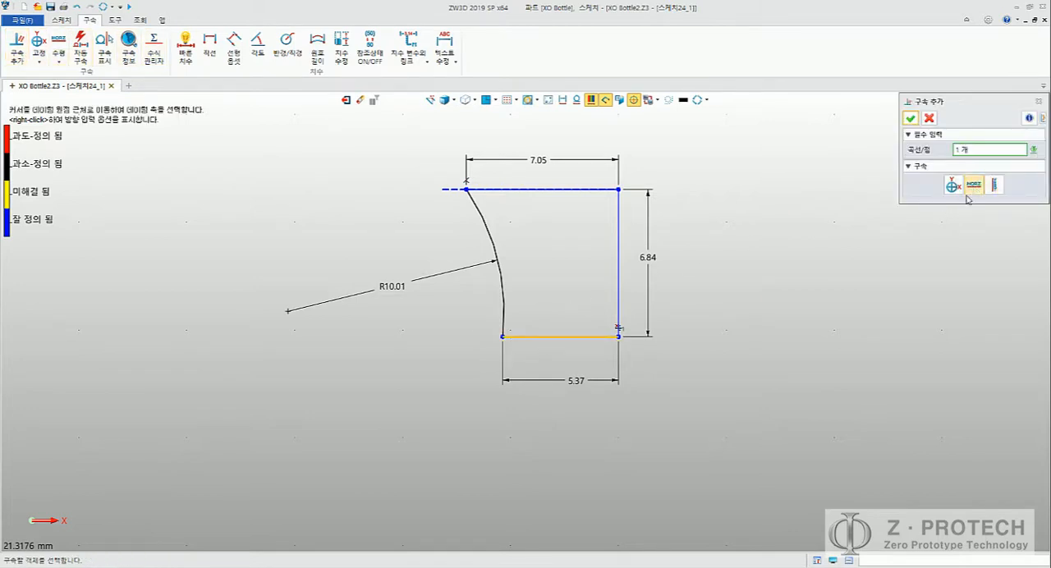
left_click(908, 123)
middle_click(770, 265)
middle_click_drag(737, 272, 715, 313)
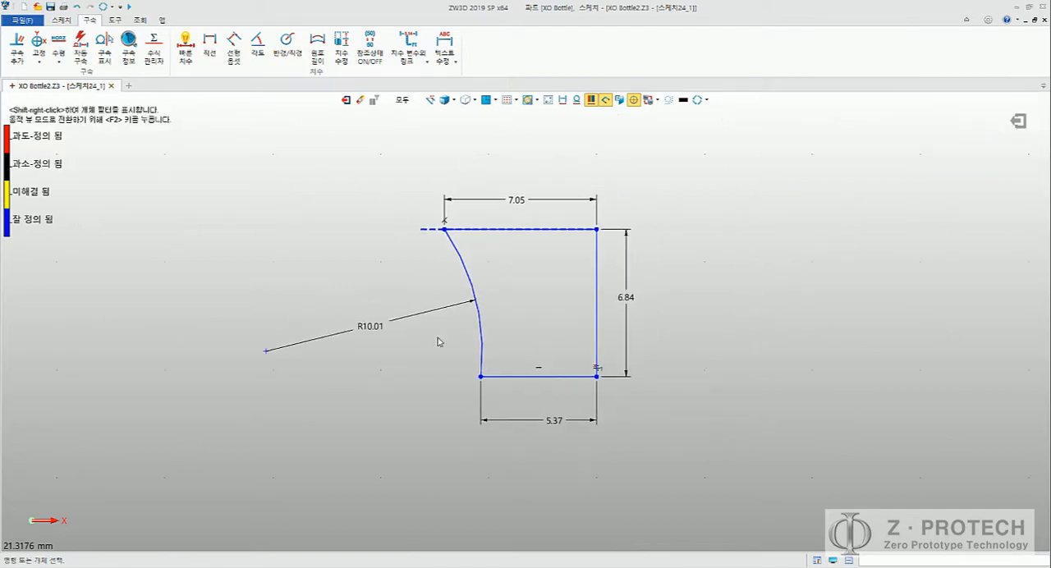
Step: Set the side arc's radius to 32.62 mm
middle_click_drag(453, 356, 497, 338)
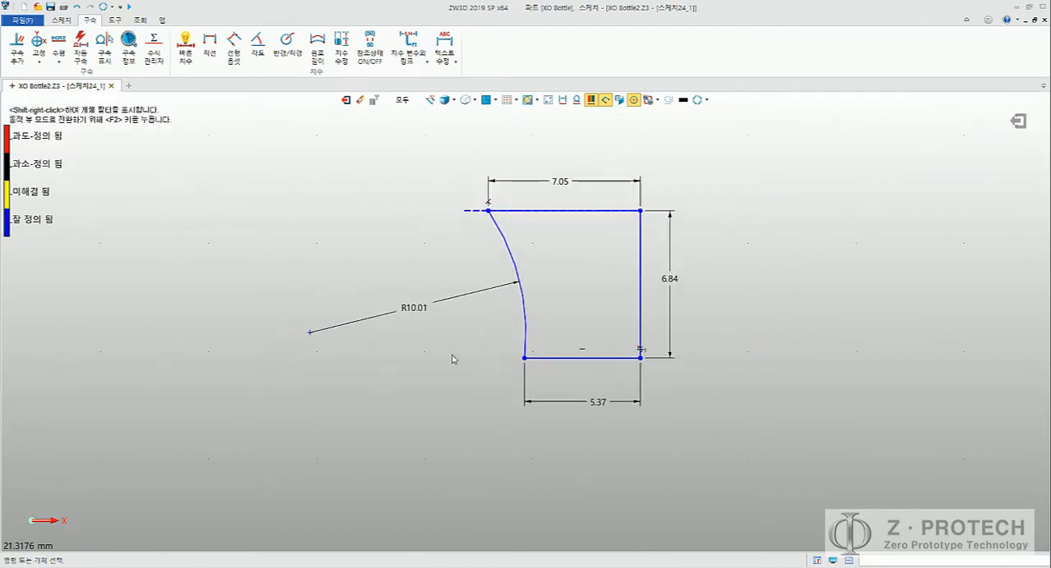
double_click(413, 312)
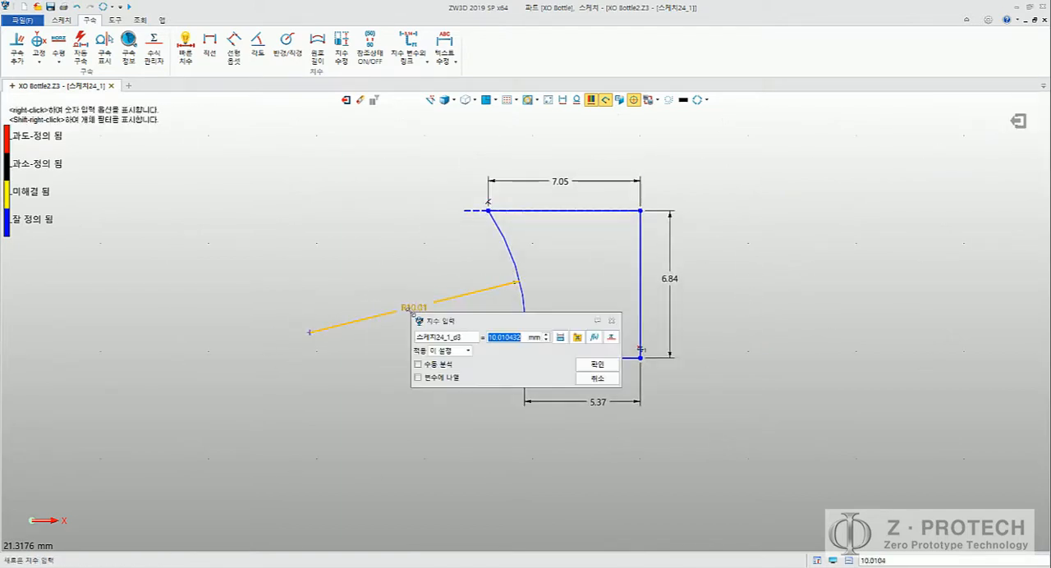
type("32.62")
key("Return")
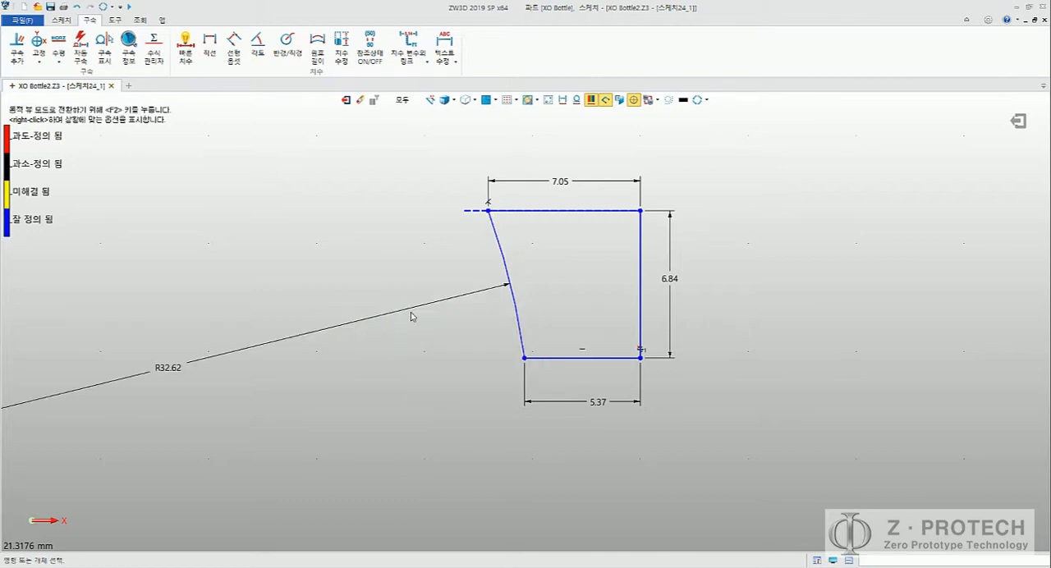
middle_click_drag(427, 246, 403, 270)
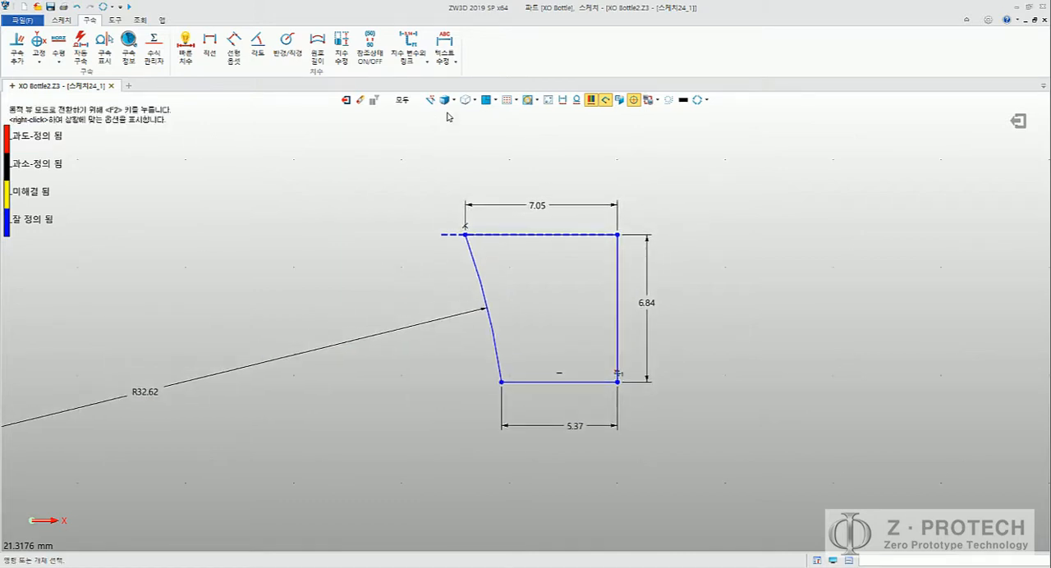
Step: Show the surrounding bottle model again to check the plug profile against the neck, and exit the sketch
left_click(548, 100)
middle_click_drag(668, 190, 697, 209)
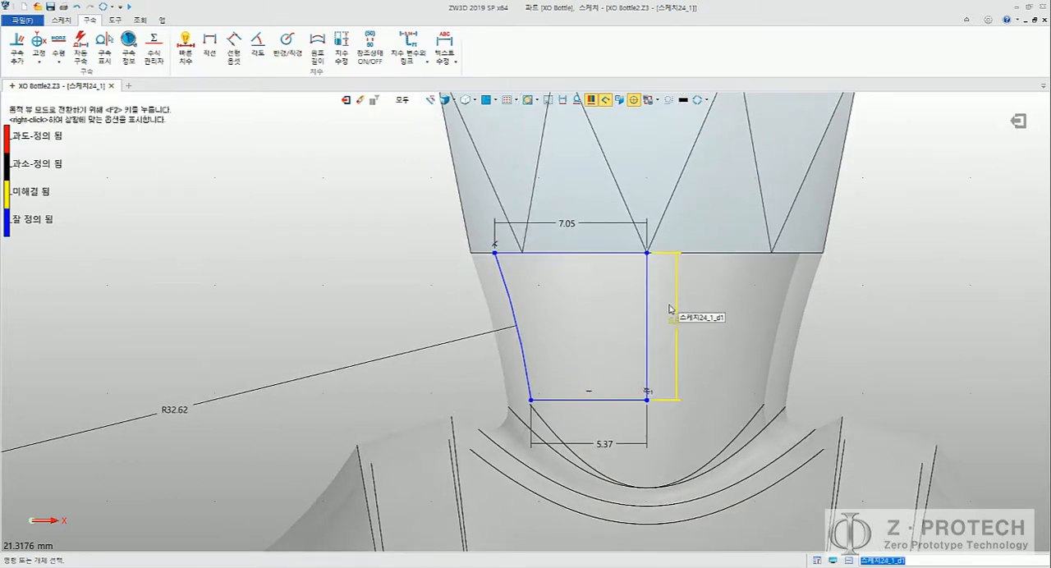
scroll(621, 314, "up", 4)
middle_click_drag(344, 326, 444, 321)
scroll(457, 321, "up", 3)
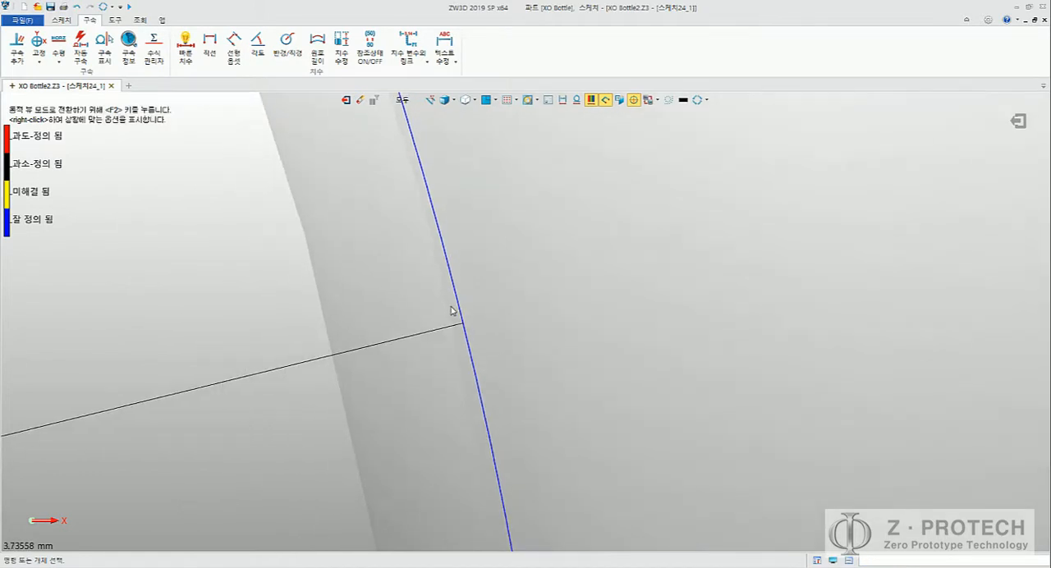
scroll(454, 315, "down", 5)
scroll(453, 313, "up", 3)
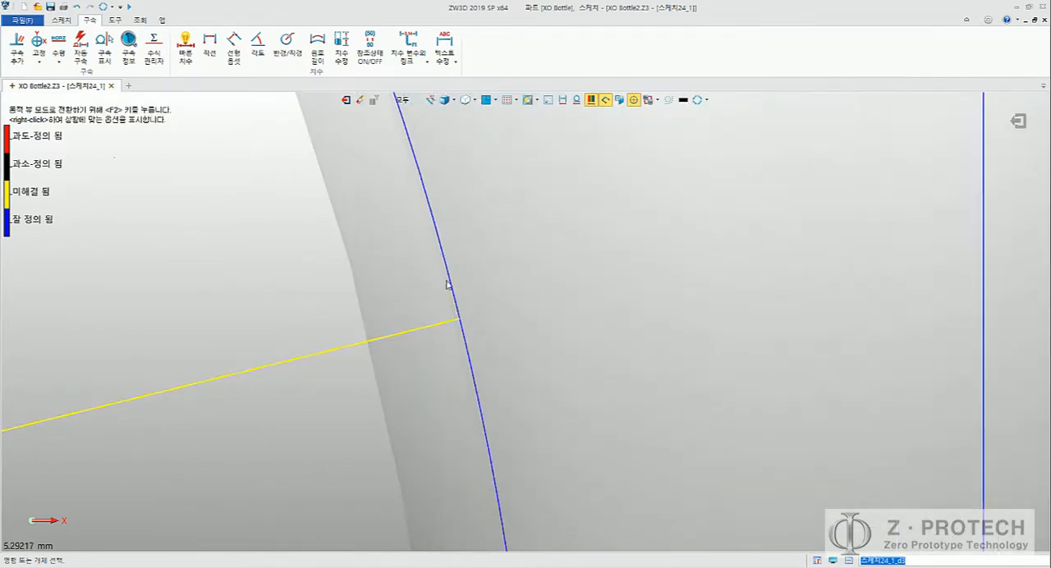
scroll(434, 376, "down", 2)
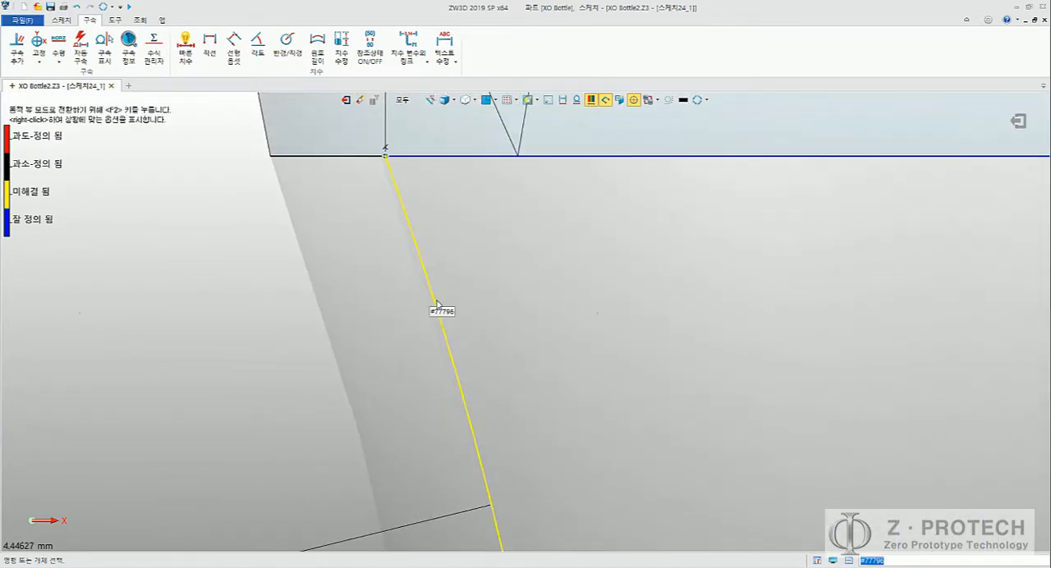
scroll(721, 258, "down", 3)
scroll(721, 258, "down", 3)
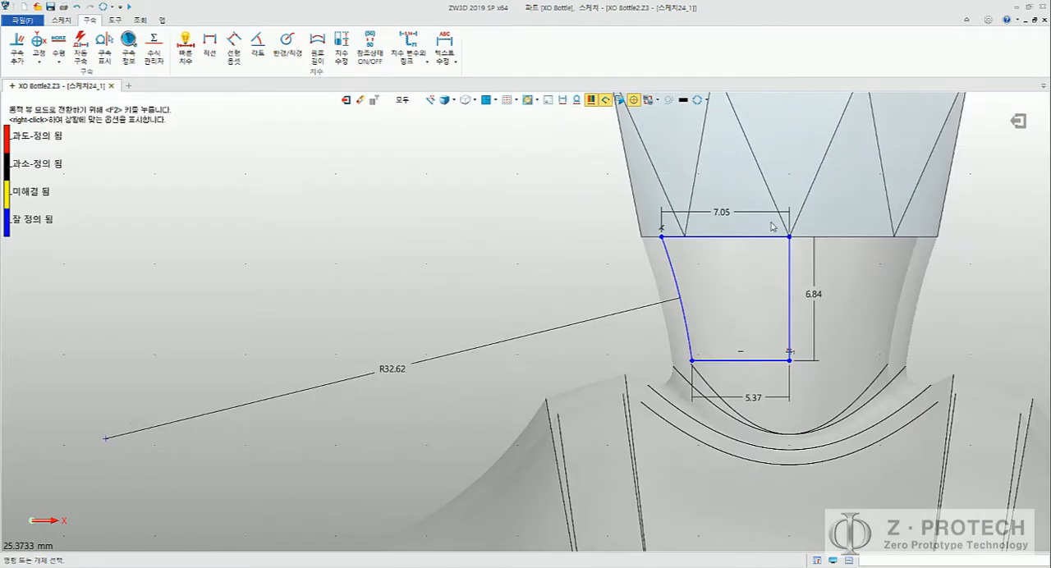
left_click(1016, 121)
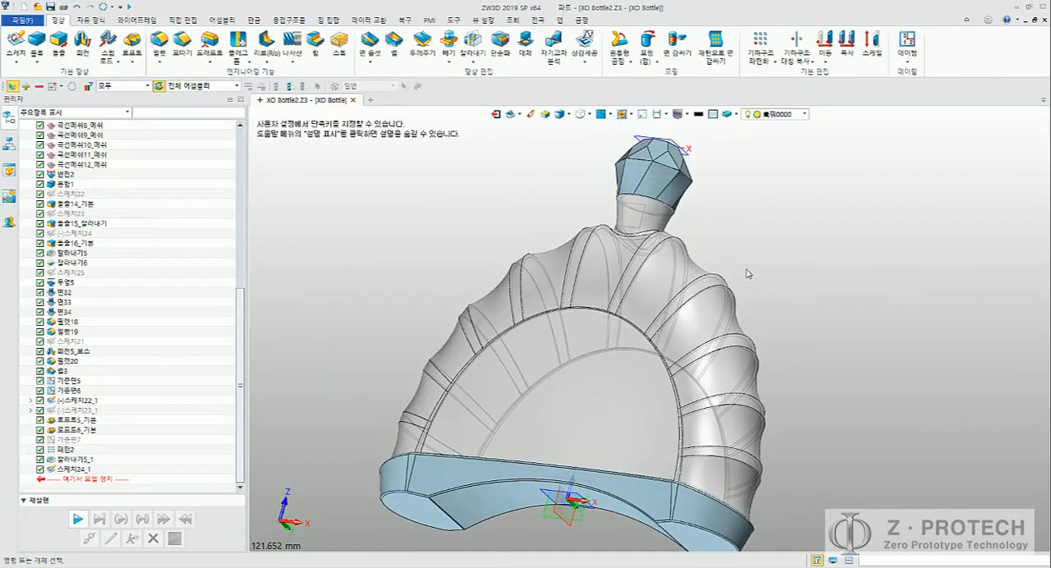
left_click(82, 43)
left_click(630, 227)
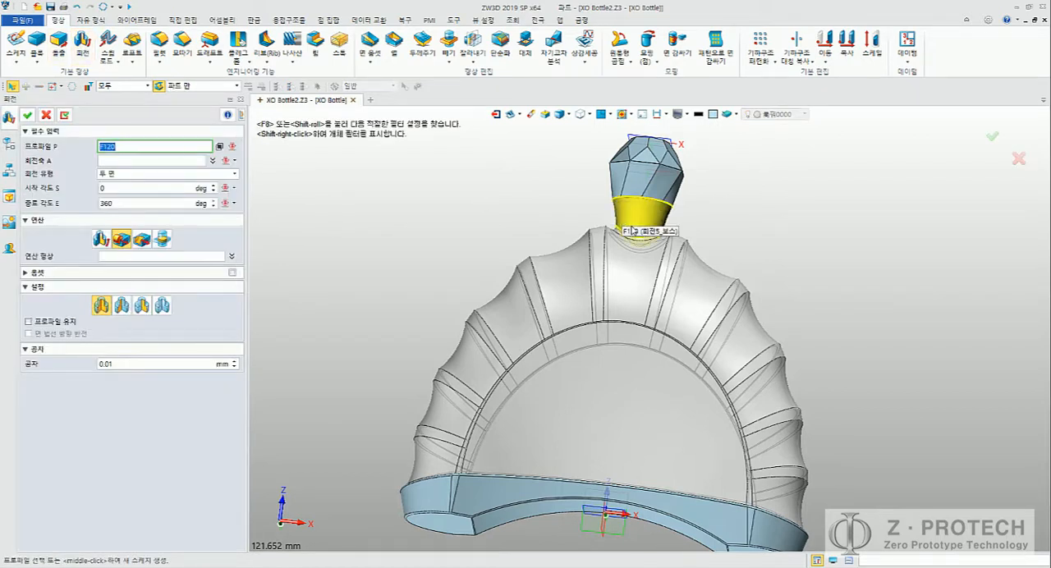
right_click(388, 178, "shift")
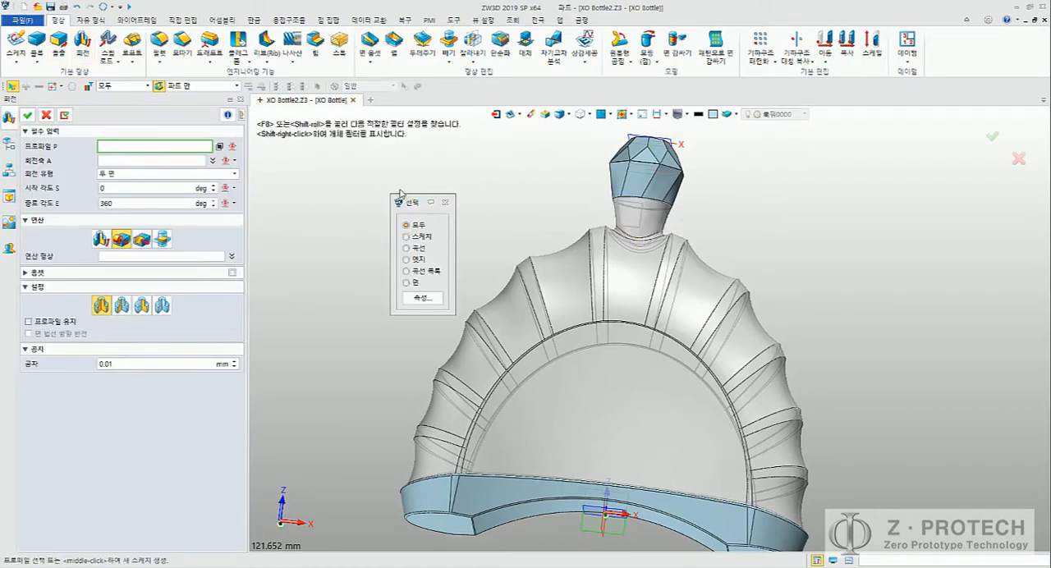
left_click(148, 85)
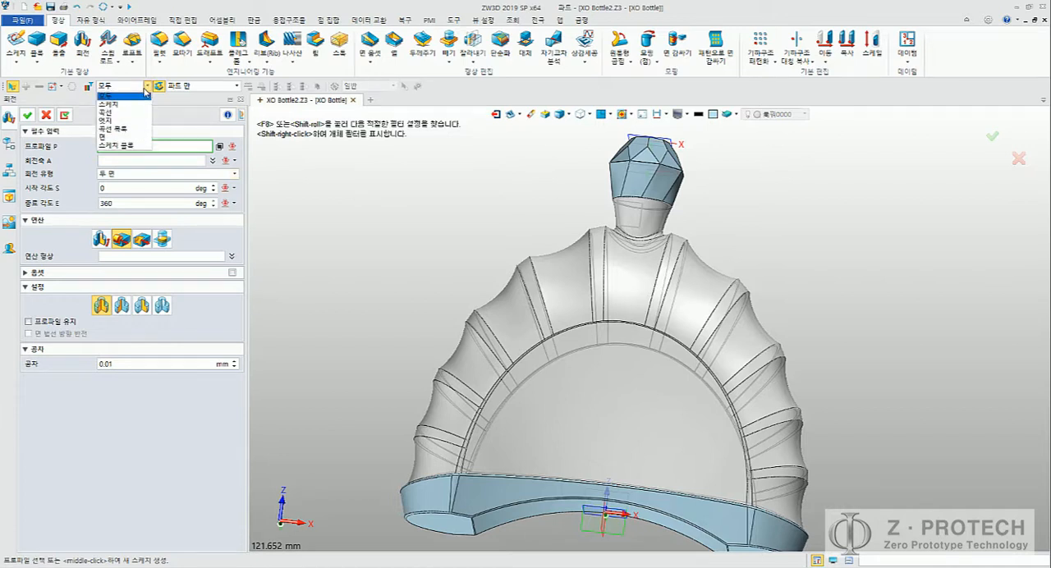
left_click(82, 109)
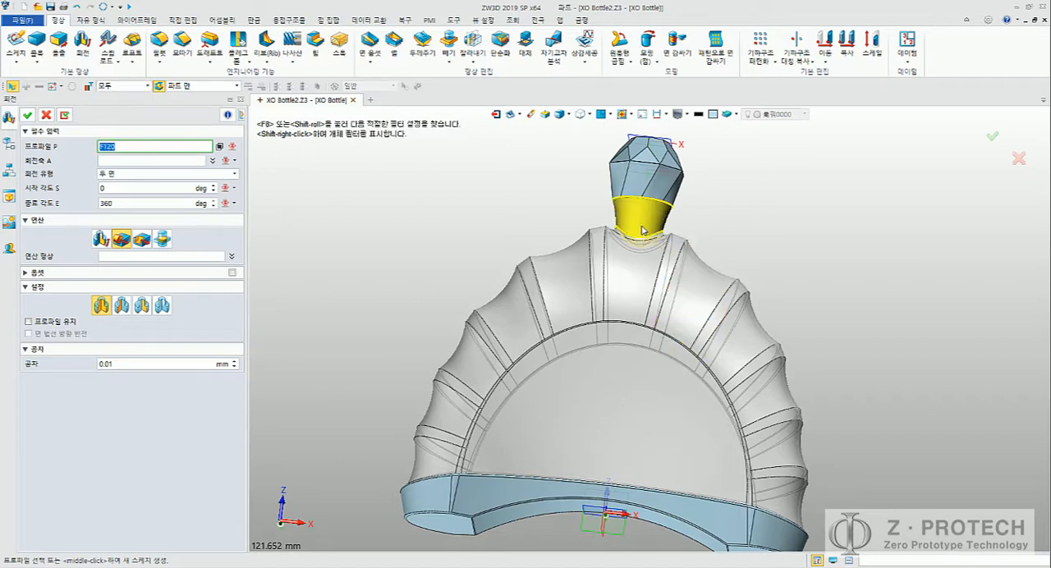
right_click(538, 214, "shift")
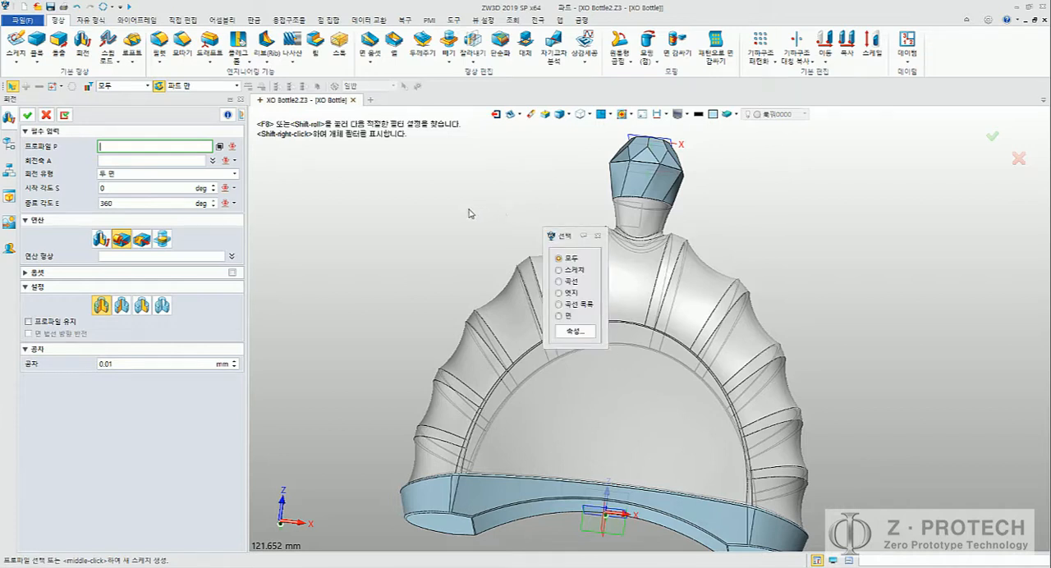
key("Escape")
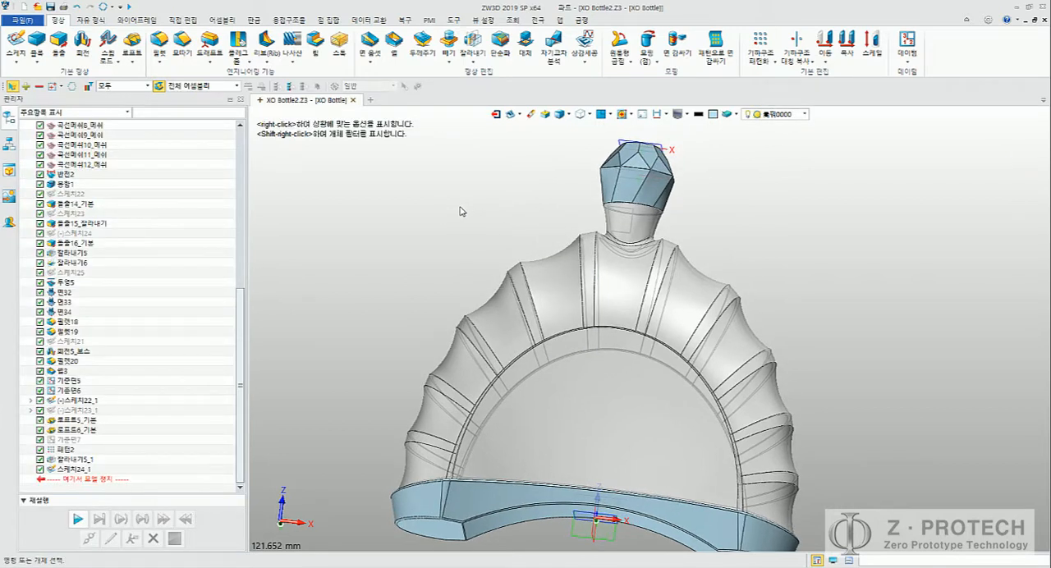
Step: Start a Revolve and restrict its profile selection filter to sketches
middle_click(461, 211)
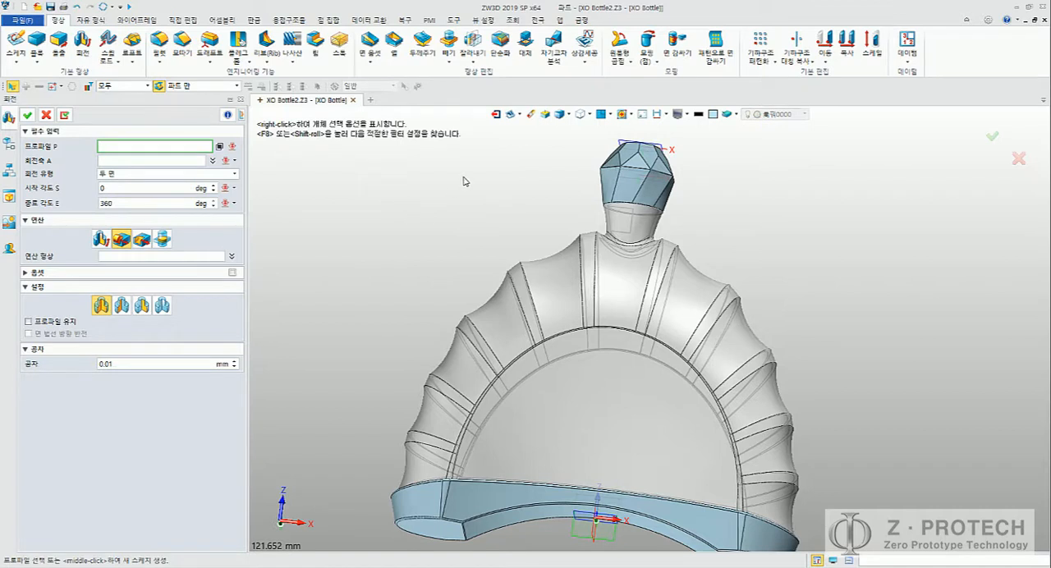
right_click(464, 180)
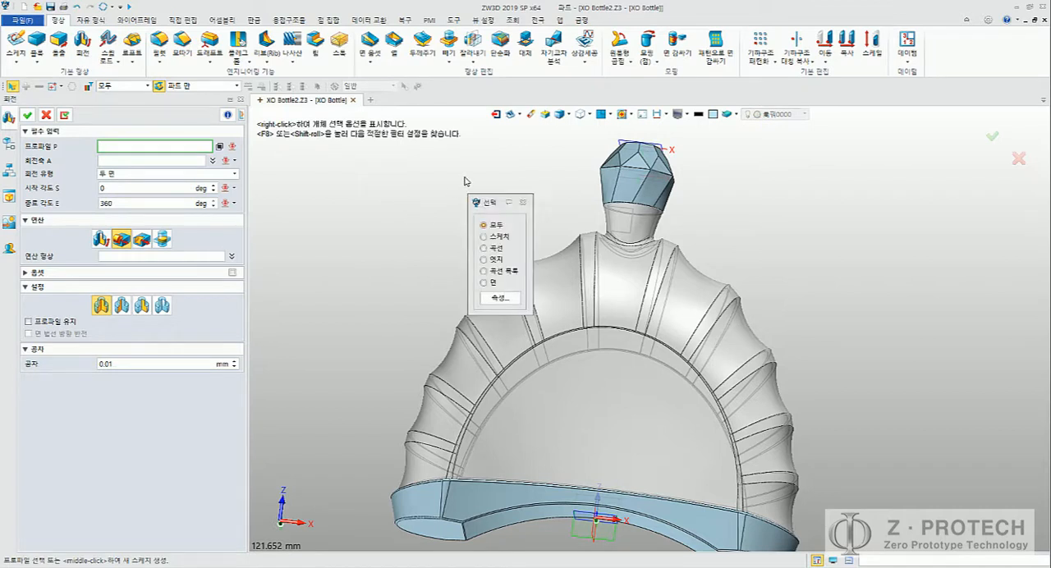
left_click(149, 85)
left_click(194, 116)
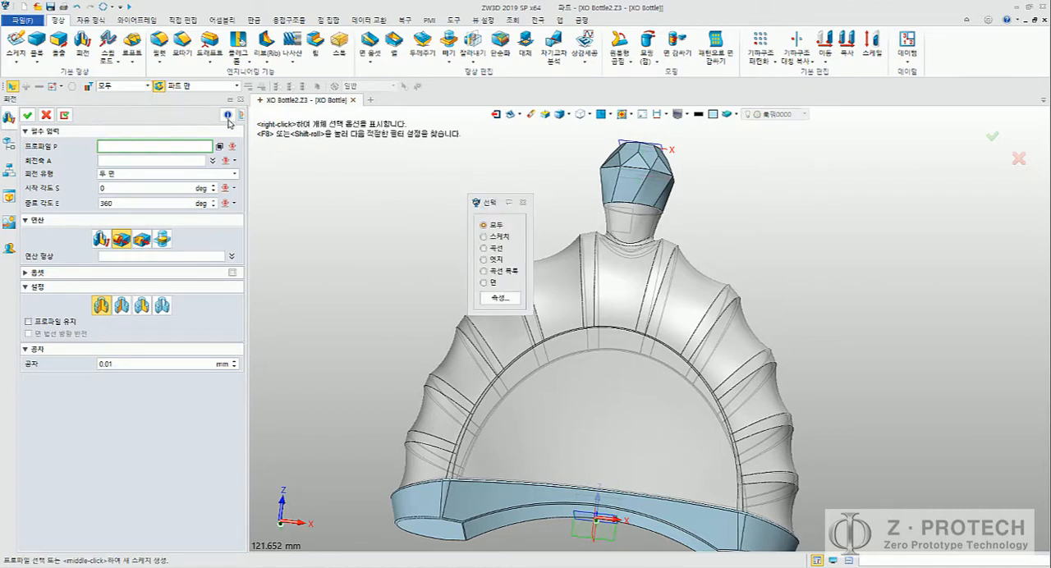
left_click(498, 238)
scroll(585, 218, "up", 5)
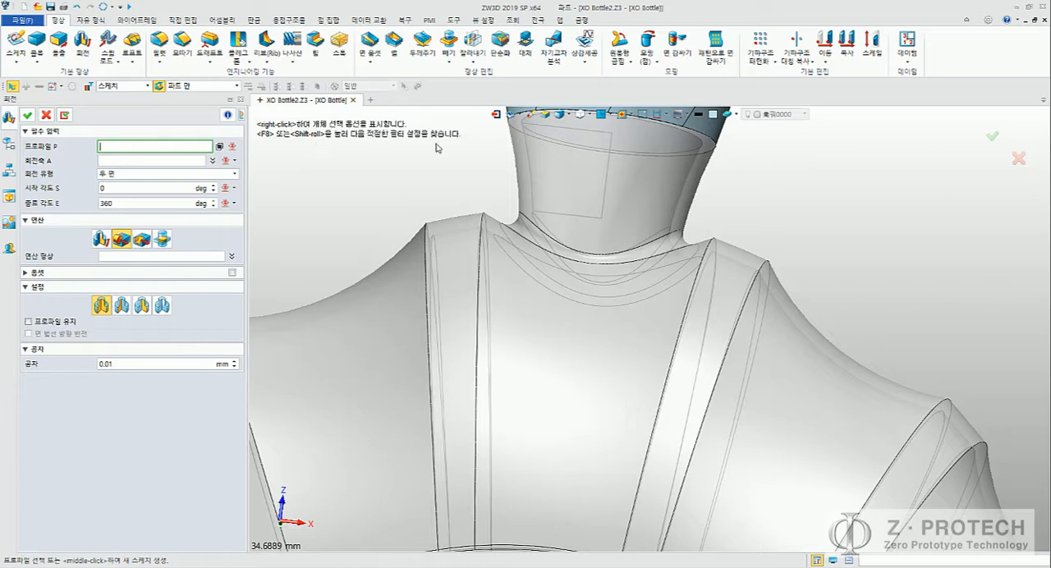
Step: Cancel the pending Revolve and hide the bottle body to expose the stopper plug profile
middle_click_drag(372, 193, 443, 226)
key("Escape")
scroll(121, 197, "up", 10)
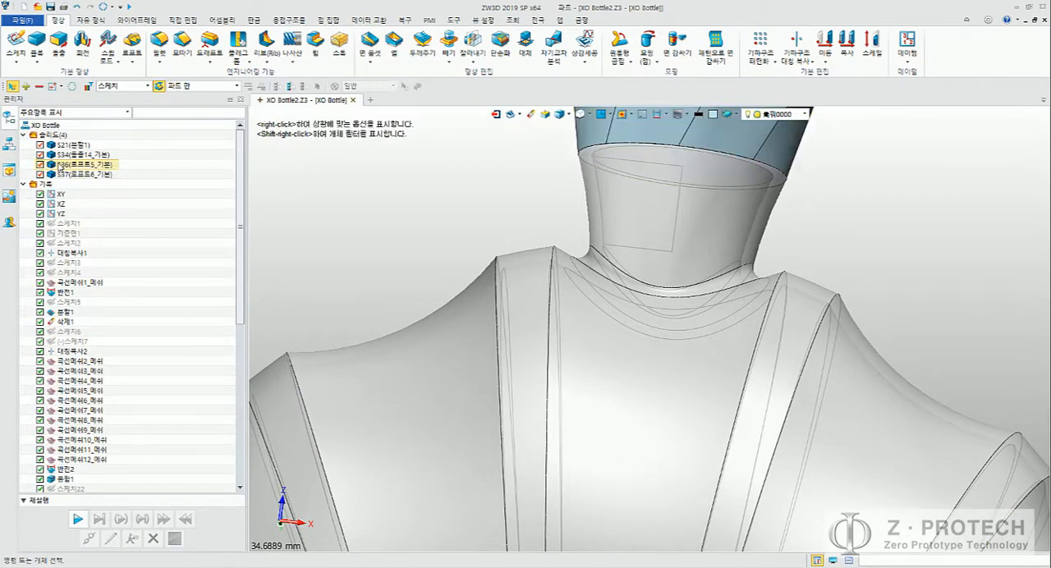
left_click(73, 156)
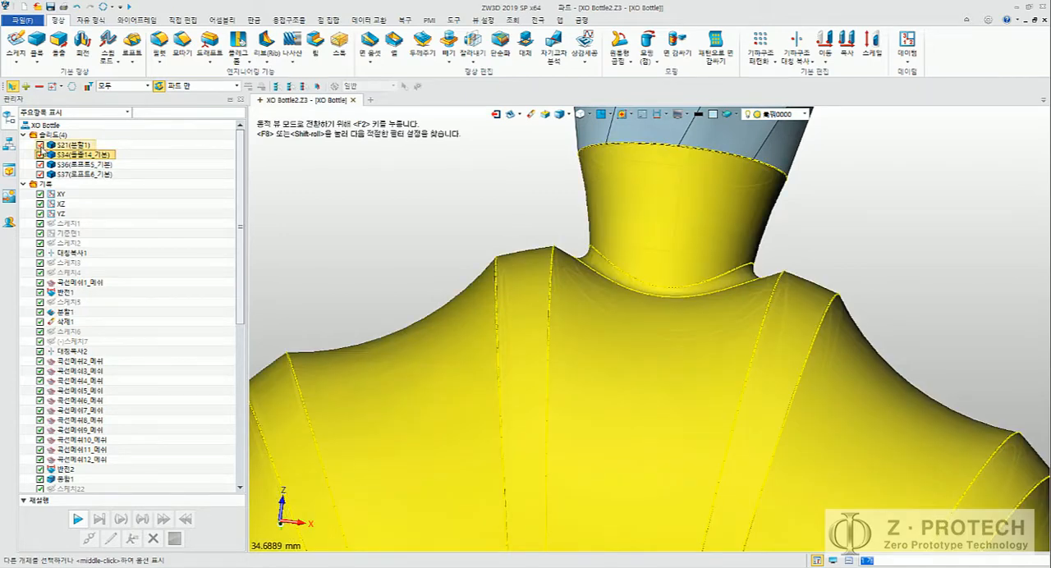
left_click(40, 145)
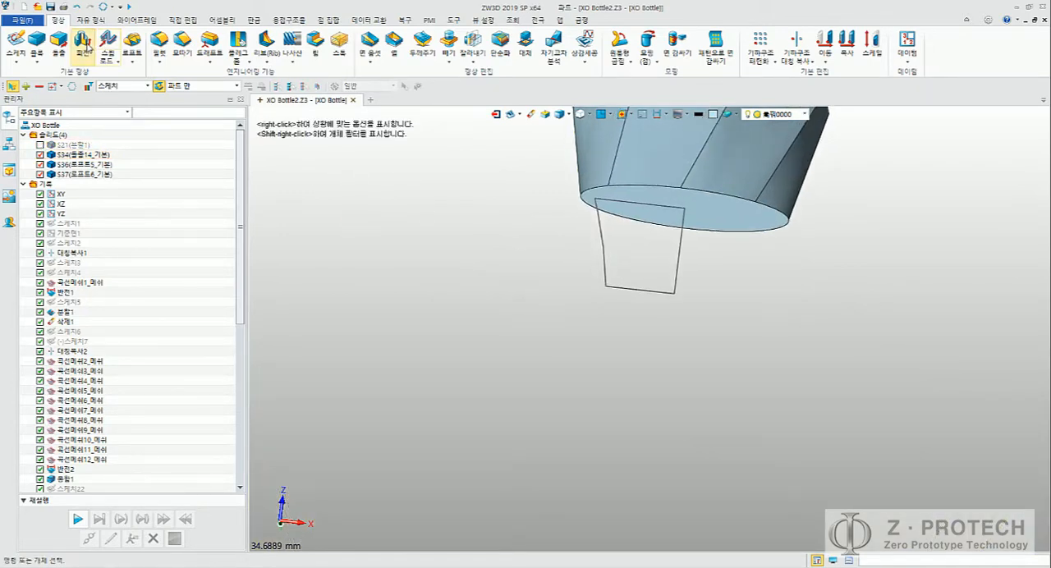
Step: Revolve the plug profile sketch from 0 to 360 degrees about the vertical Z axis, adding it to the cap
left_click(83, 41)
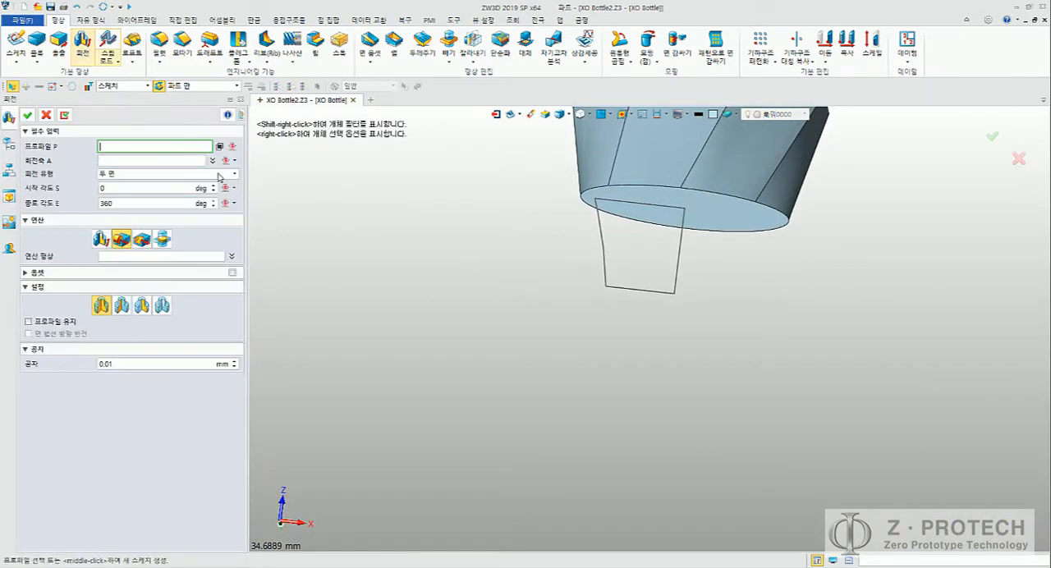
left_click(608, 265)
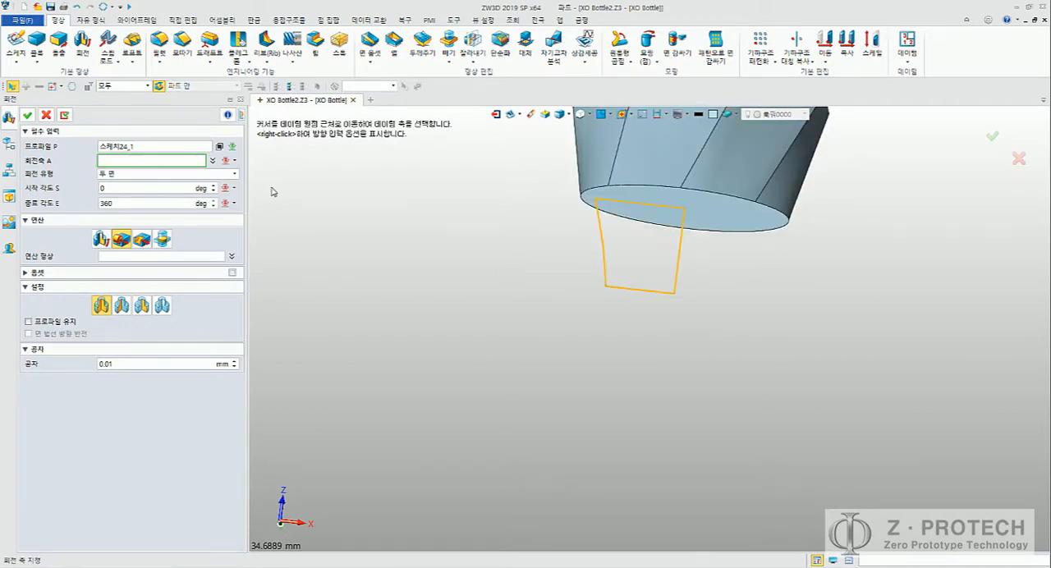
middle_click(702, 291)
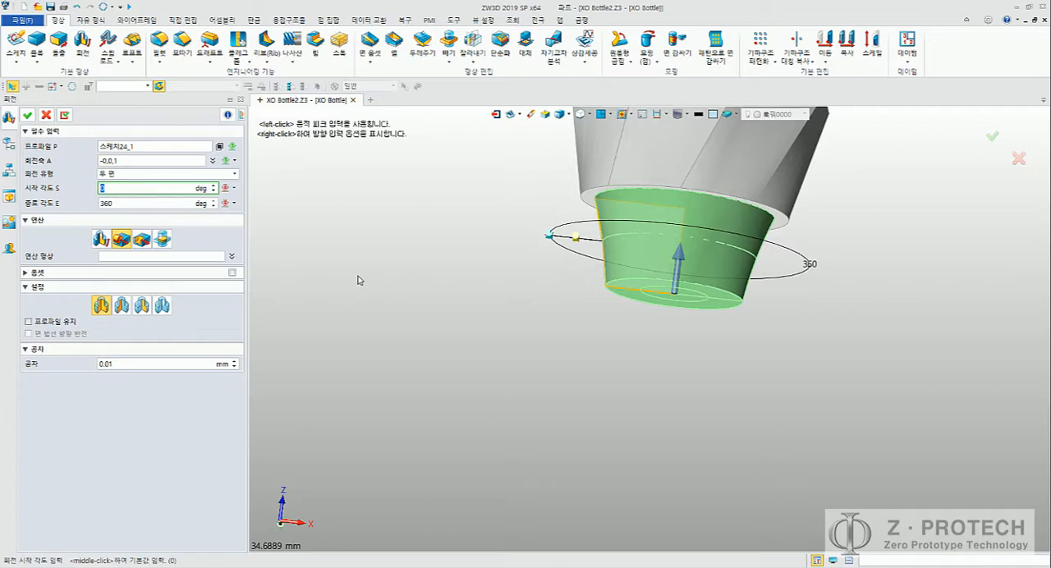
scroll(359, 271, "down", 4)
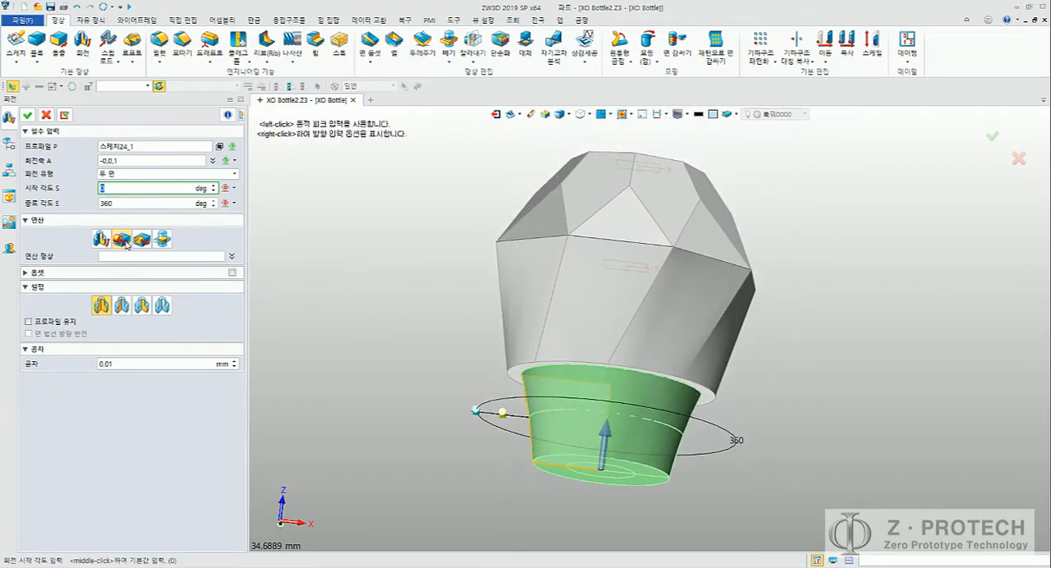
left_click(27, 116)
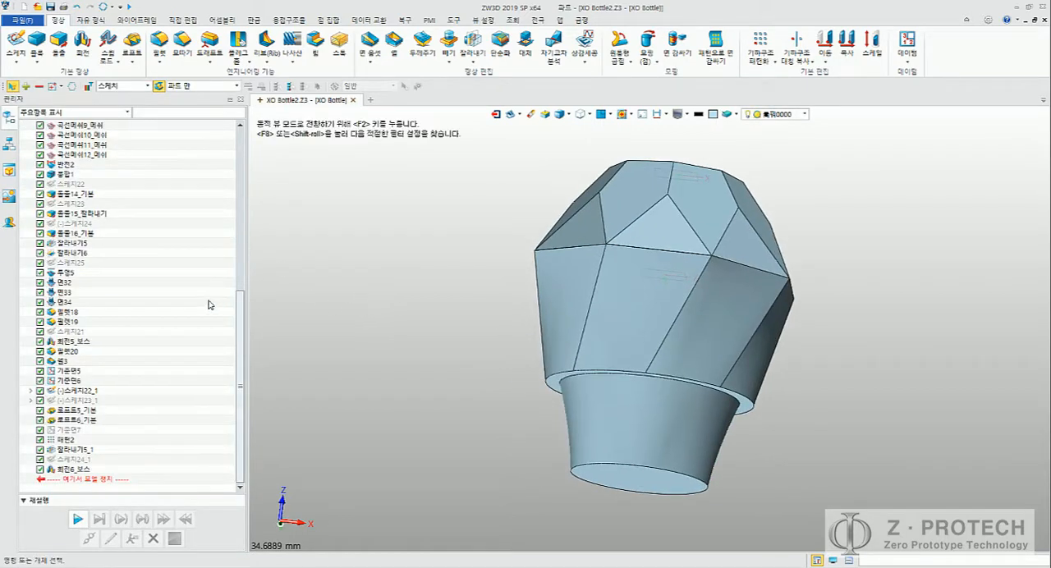
Step: Combine the upper faceted cap body with the lower cap and plug body, using the lower body as the base
scroll(206, 303, "up", 10)
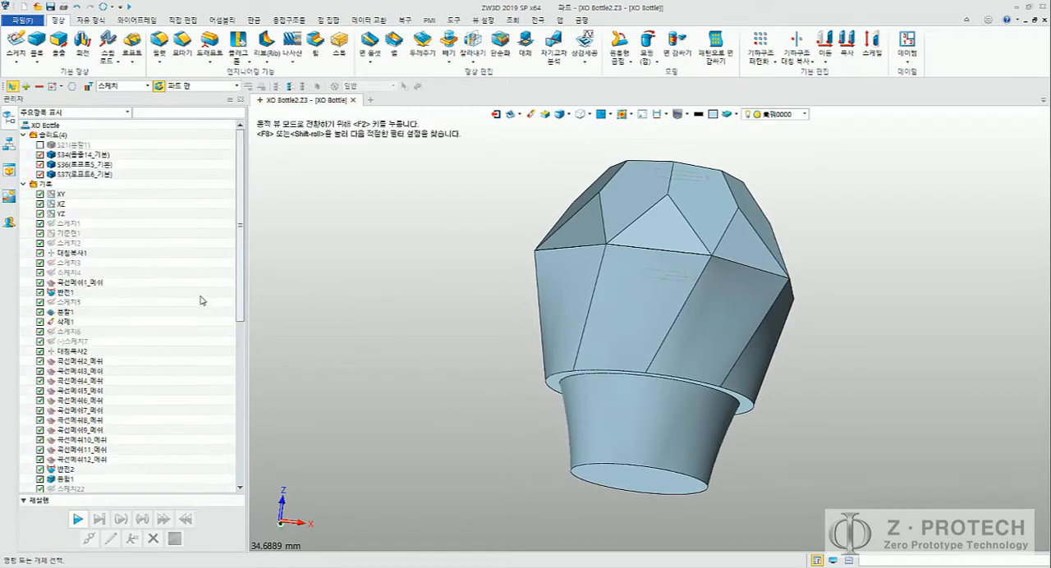
left_click(82, 174)
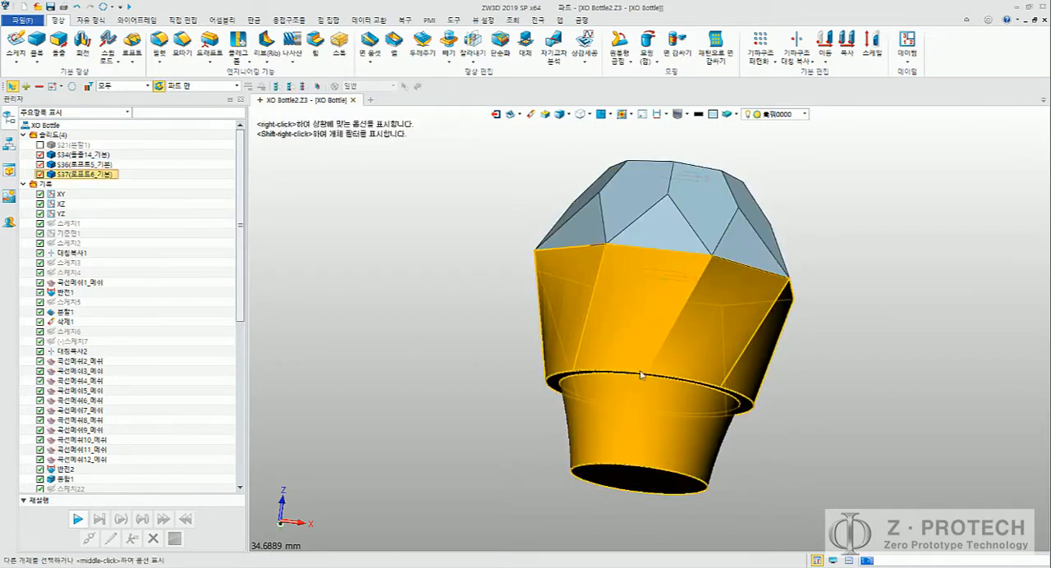
left_click(422, 273)
left_click(451, 60)
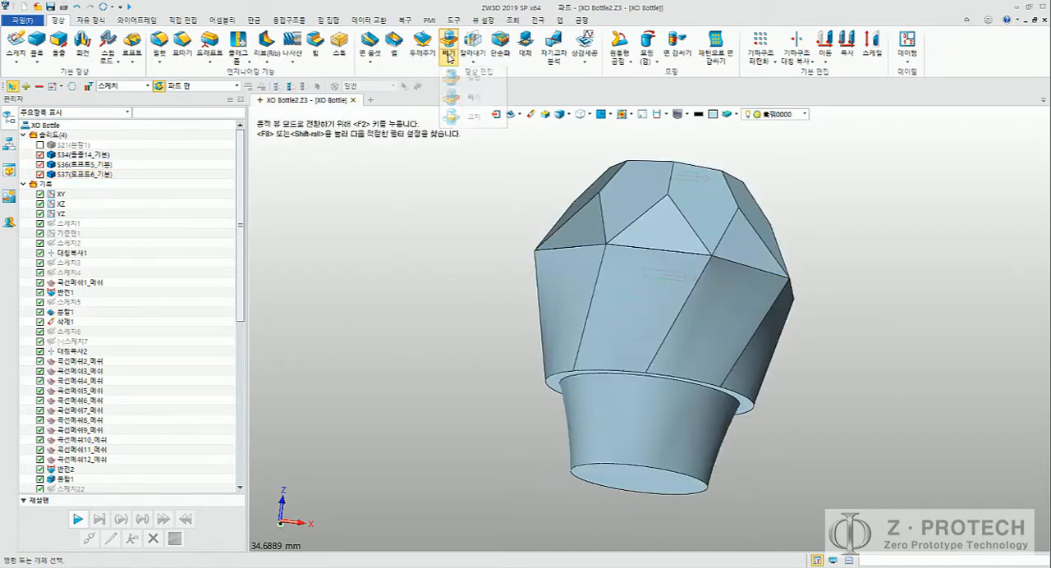
left_click(458, 78)
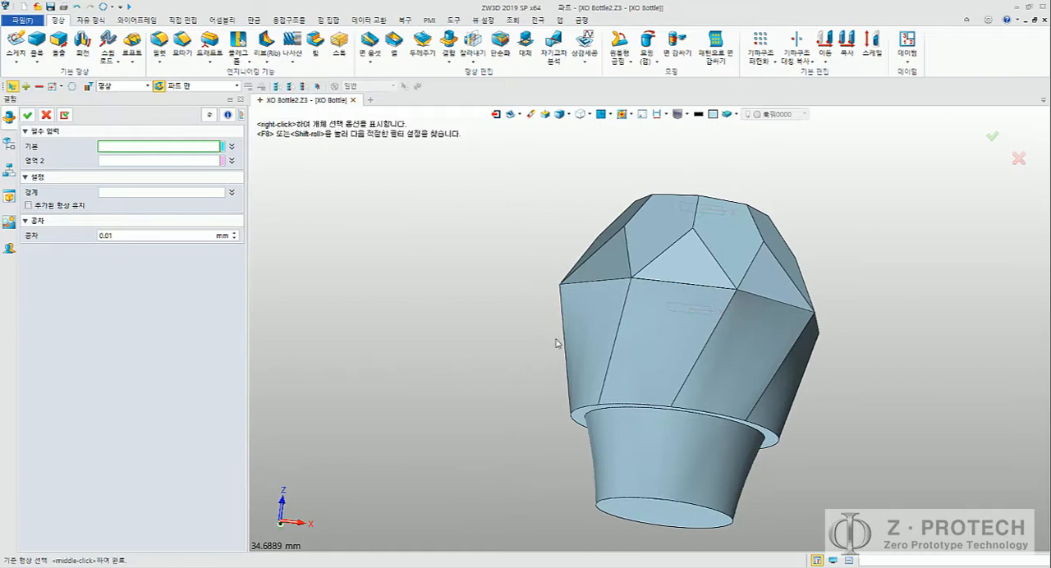
left_click(635, 368)
left_click(620, 249)
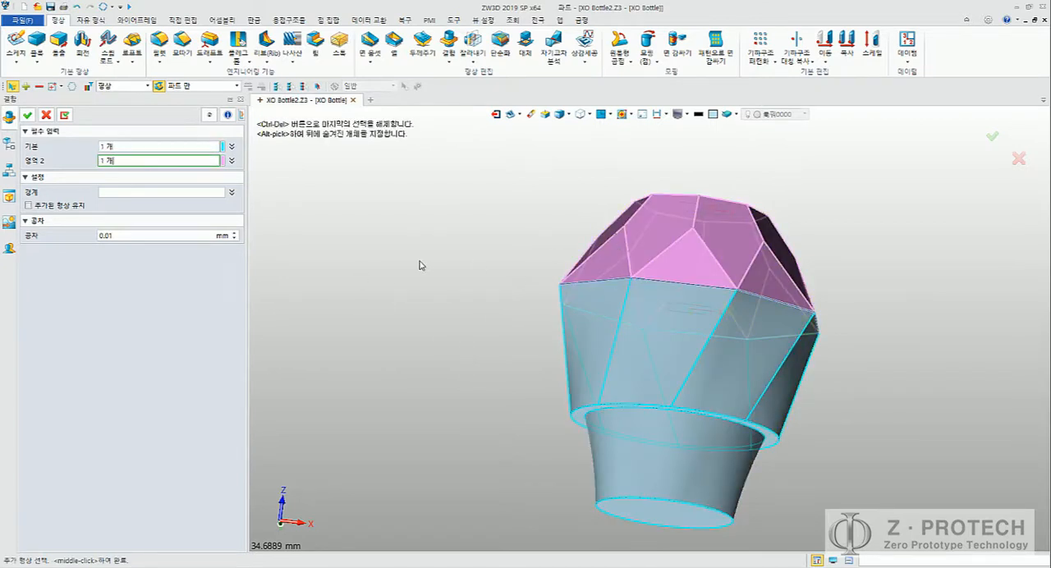
left_click(26, 116)
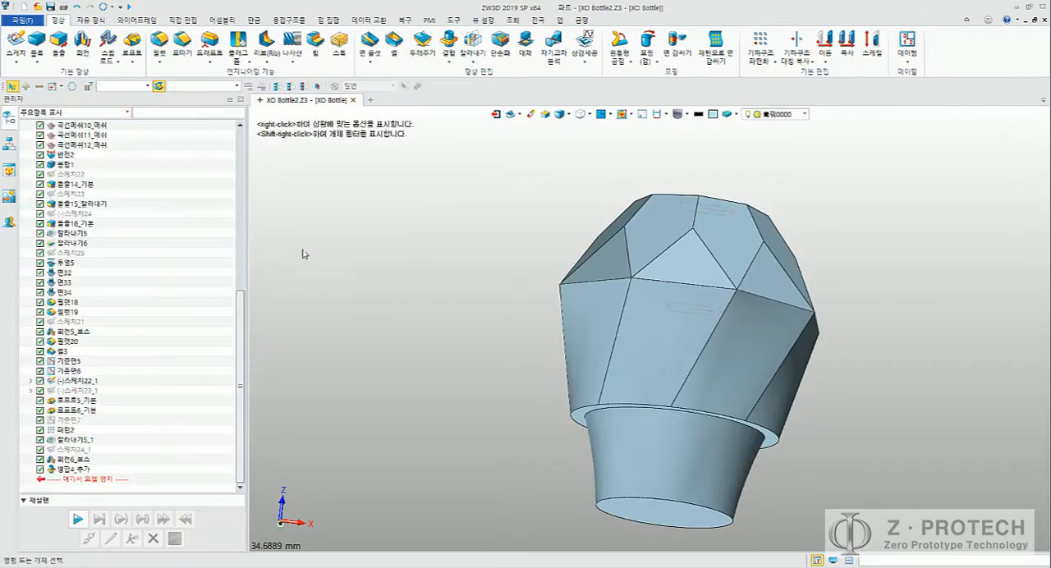
middle_click_drag(516, 310, 463, 326)
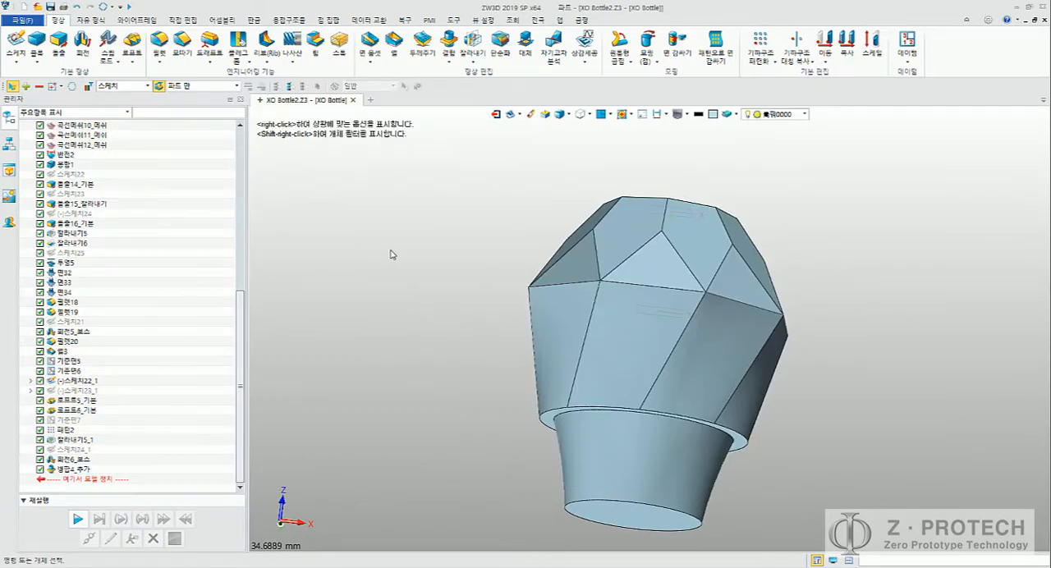
left_click(160, 48)
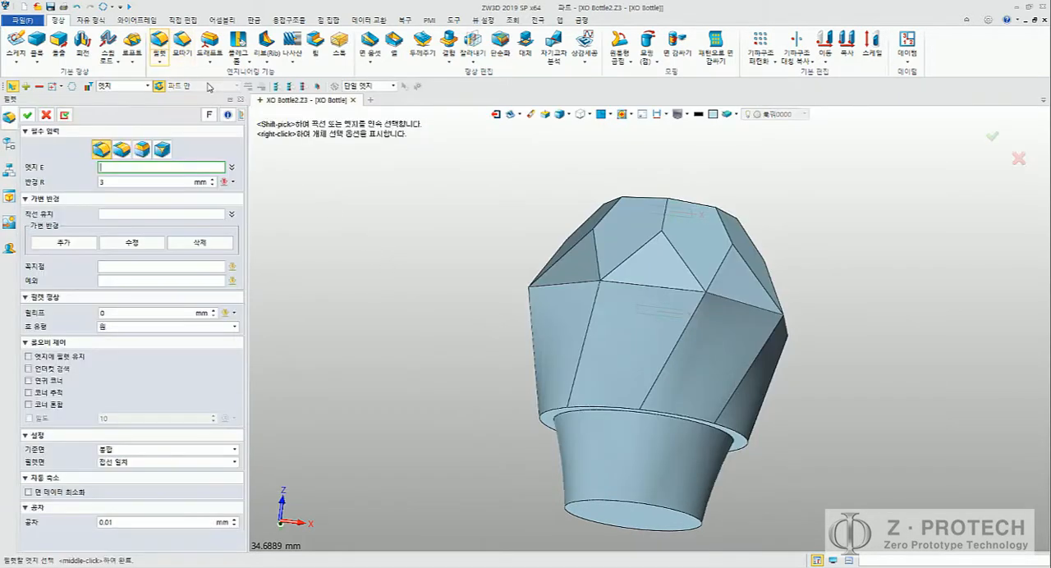
left_click(589, 283)
left_click(617, 286)
left_click(721, 299)
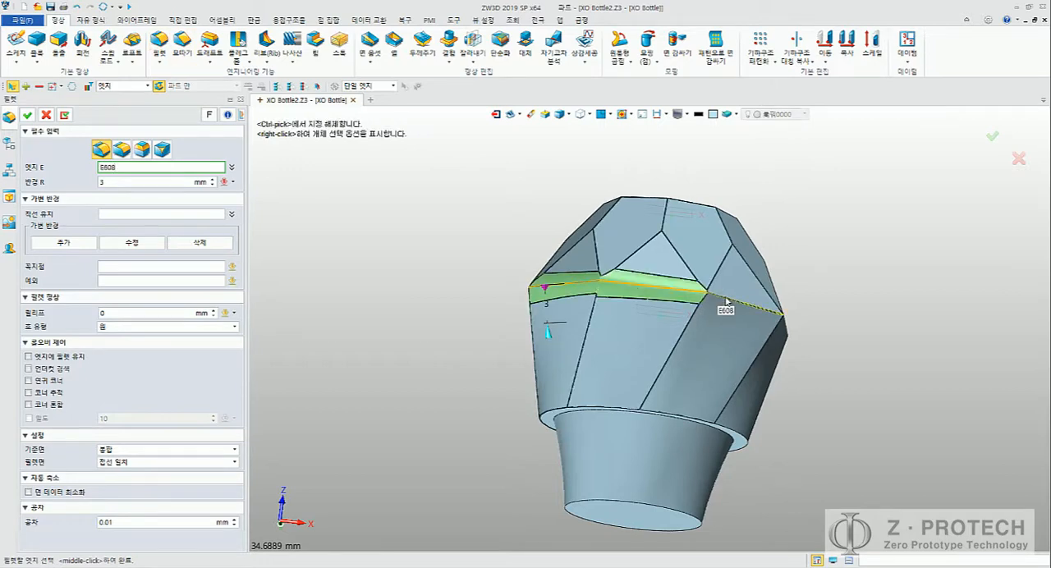
right_click_drag(812, 310, 657, 300)
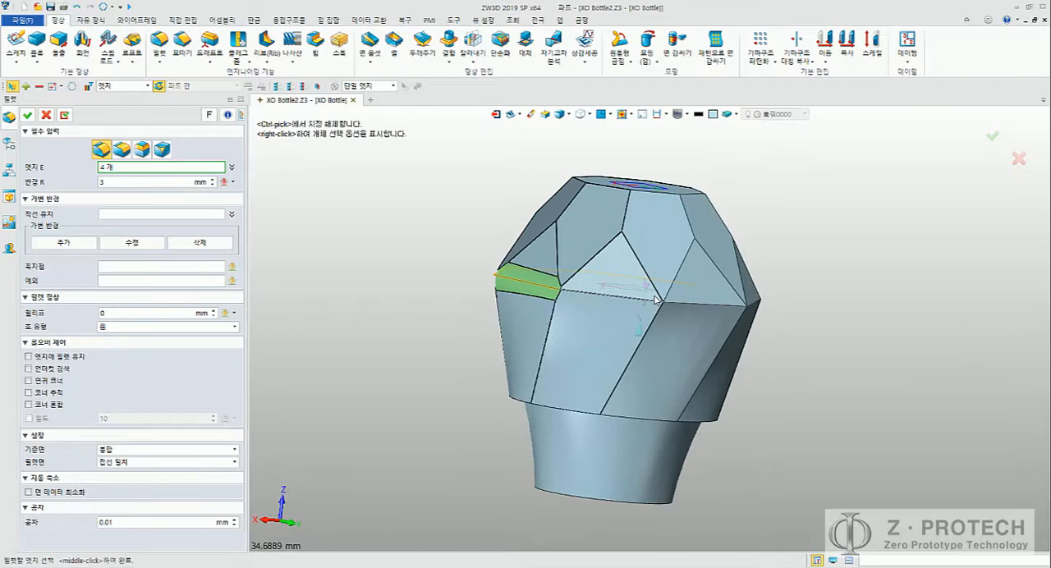
left_click(608, 299)
left_click(694, 303)
right_click_drag(828, 304, 632, 288)
left_click(499, 284)
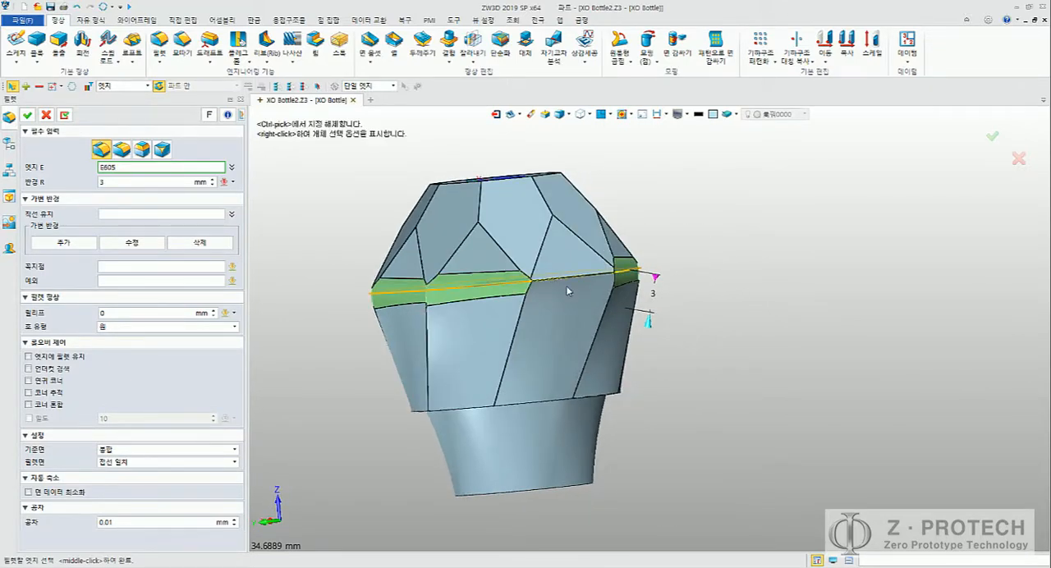
left_click(568, 282)
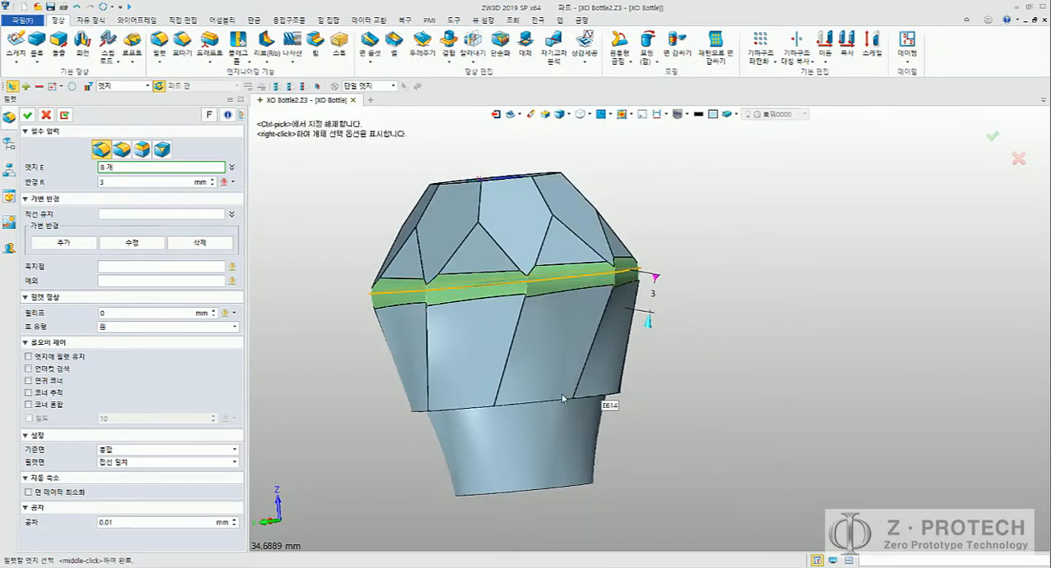
left_click(621, 398)
right_click_drag(622, 398, 598, 343)
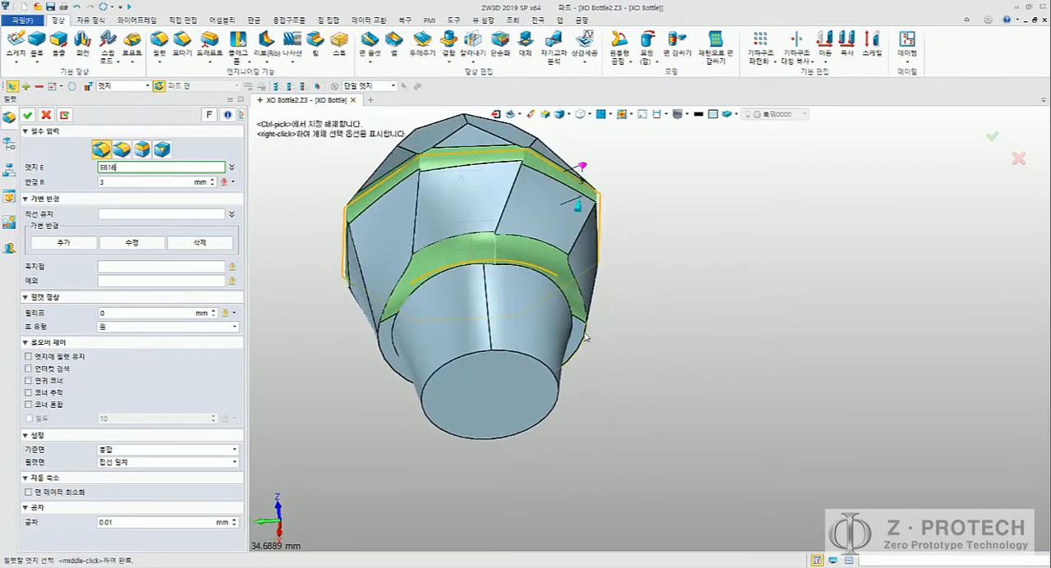
right_click_drag(680, 357, 533, 343)
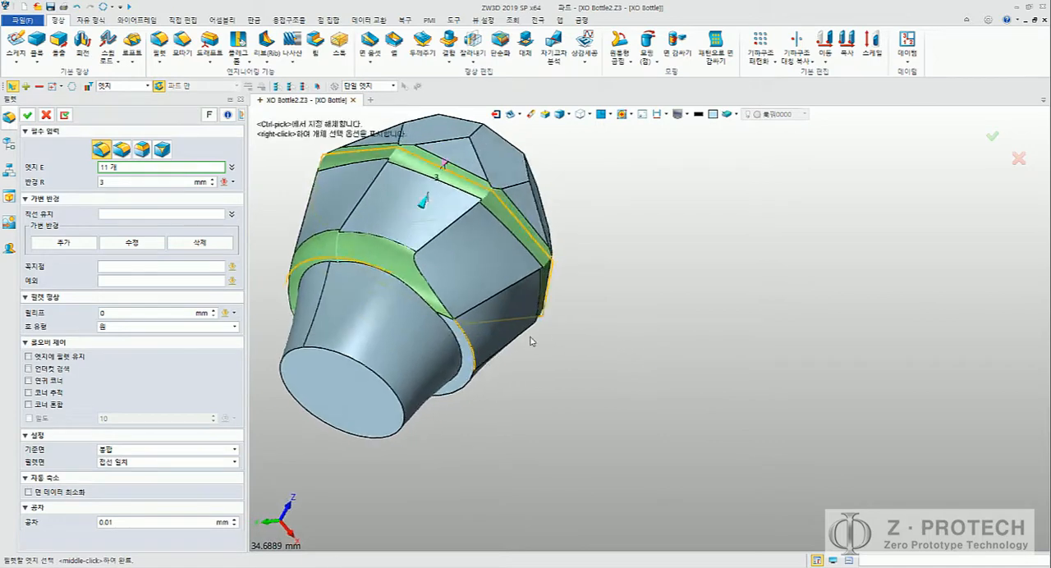
left_click(440, 301)
right_click_drag(440, 301, 488, 314)
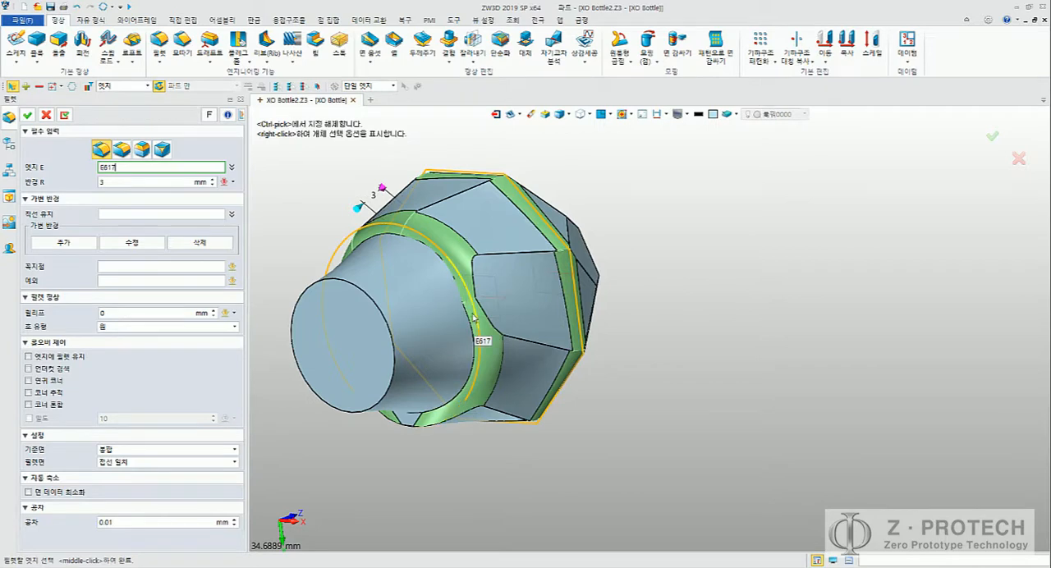
left_click(474, 317)
left_click(461, 431)
right_click_drag(462, 431, 559, 343)
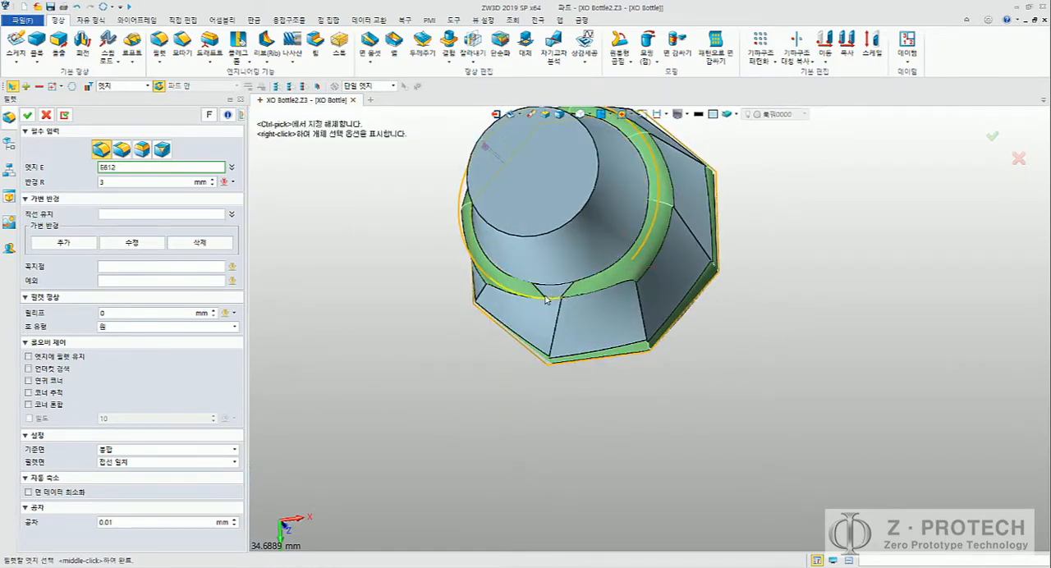
left_click(618, 305)
right_click_drag(704, 482, 707, 272)
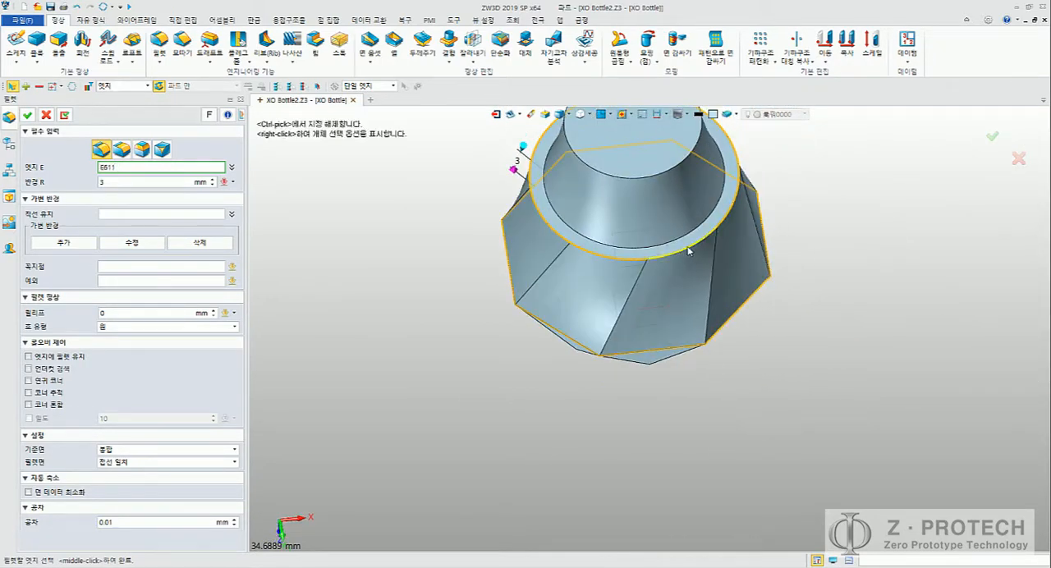
left_click(688, 251)
left_click(128, 182)
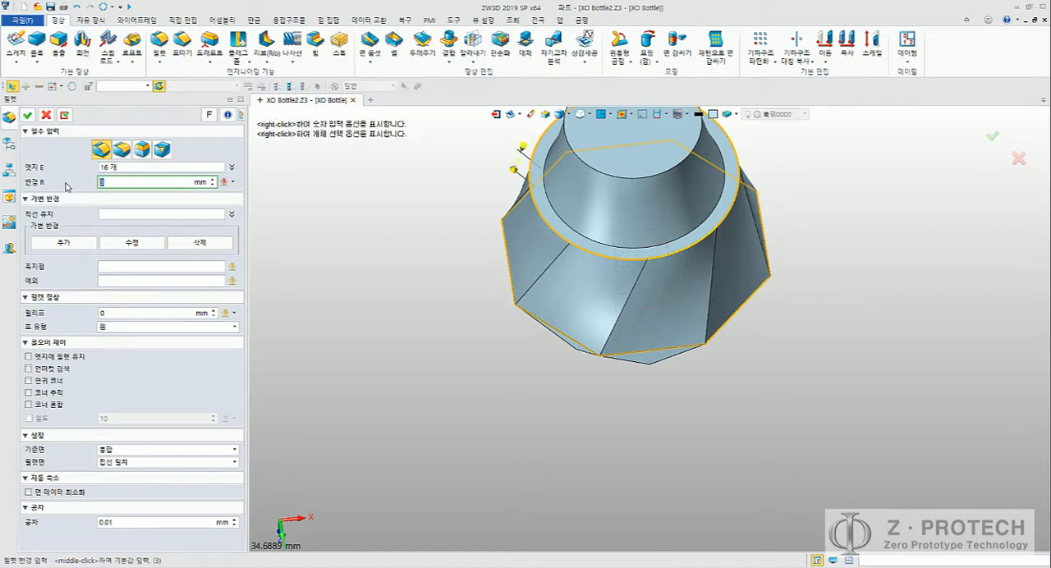
right_click_drag(380, 265, 543, 352)
key("Escape")
Step: Start a Fillet and select the eight edge segments around the outer rim of the cap's underside
middle_click_drag(536, 272, 403, 305)
middle_click(381, 270)
left_click(683, 258)
left_click(683, 258)
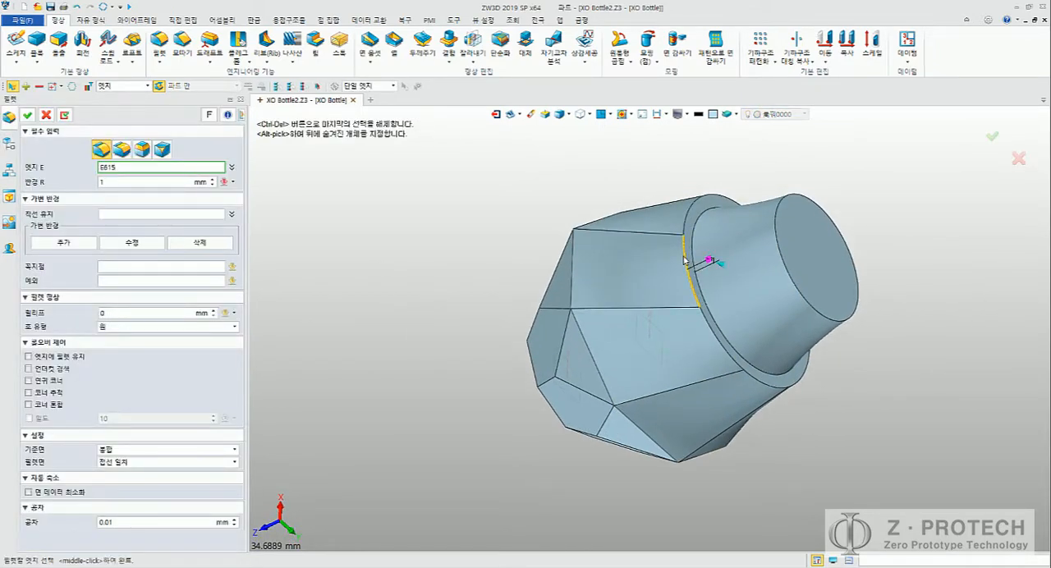
left_click(714, 334)
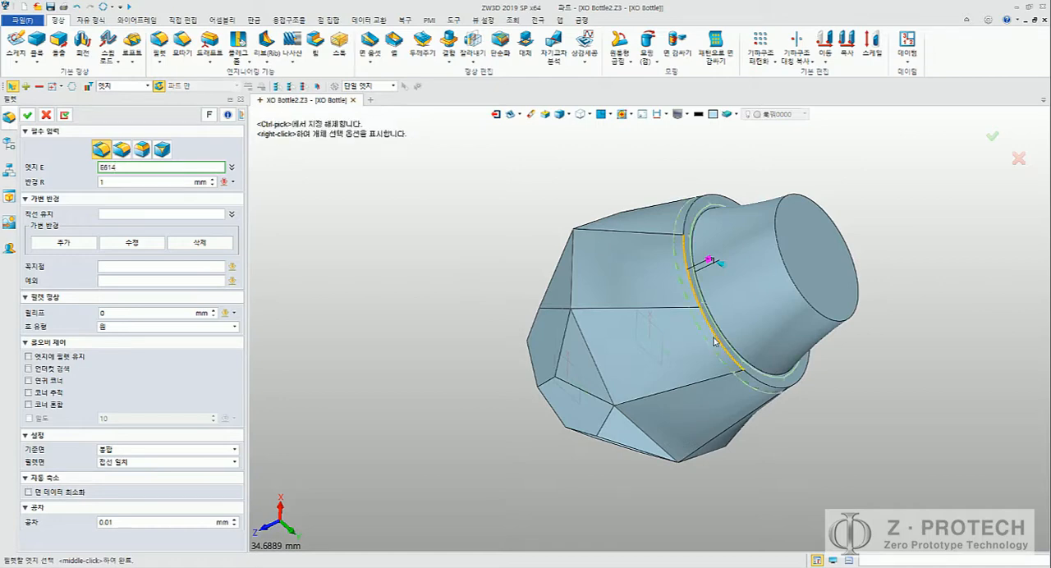
right_click_drag(804, 386, 741, 376)
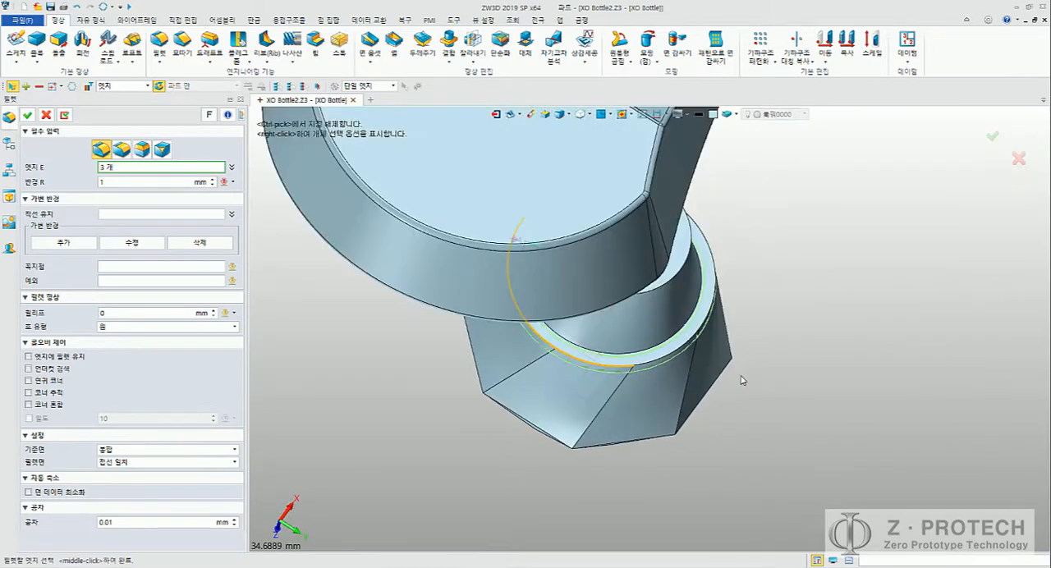
left_click(708, 320)
right_click_drag(708, 320, 603, 286)
left_click(487, 268)
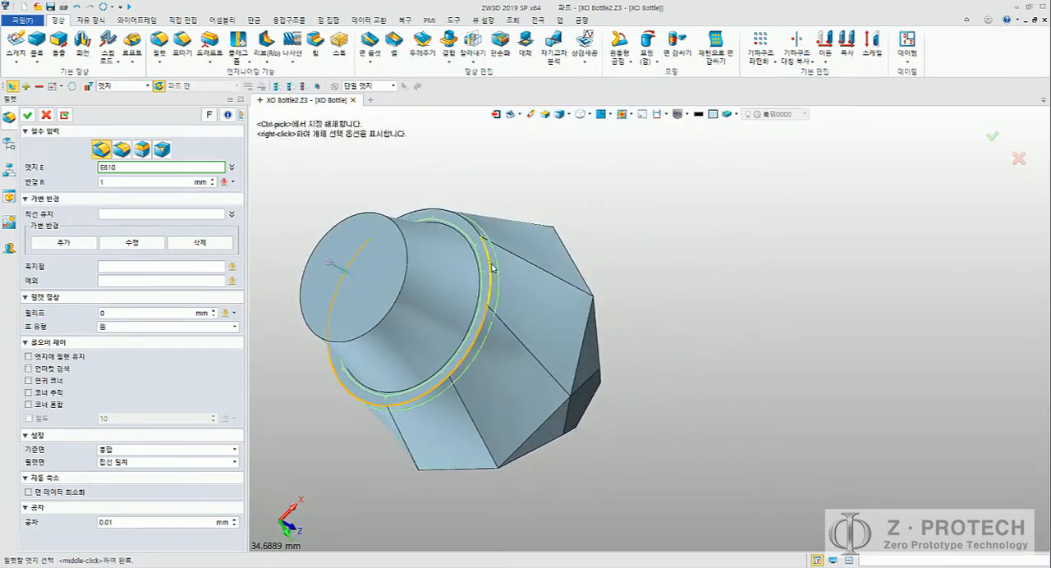
left_click(423, 211)
right_click_drag(394, 230, 387, 262)
left_click(395, 334)
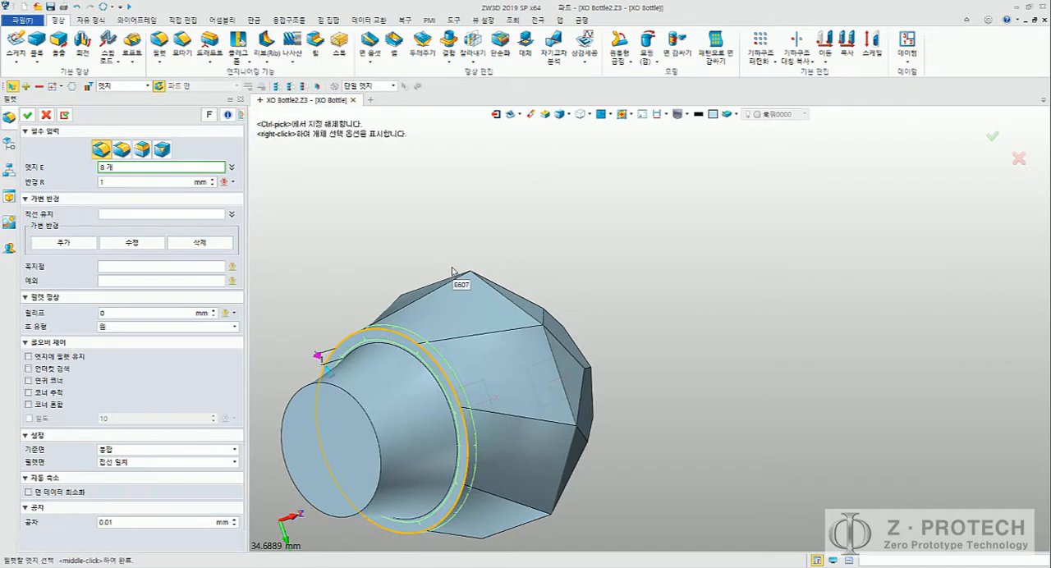
Step: Set the fillet radius of the selected rim edges to 0.5 mm
middle_click(460, 262)
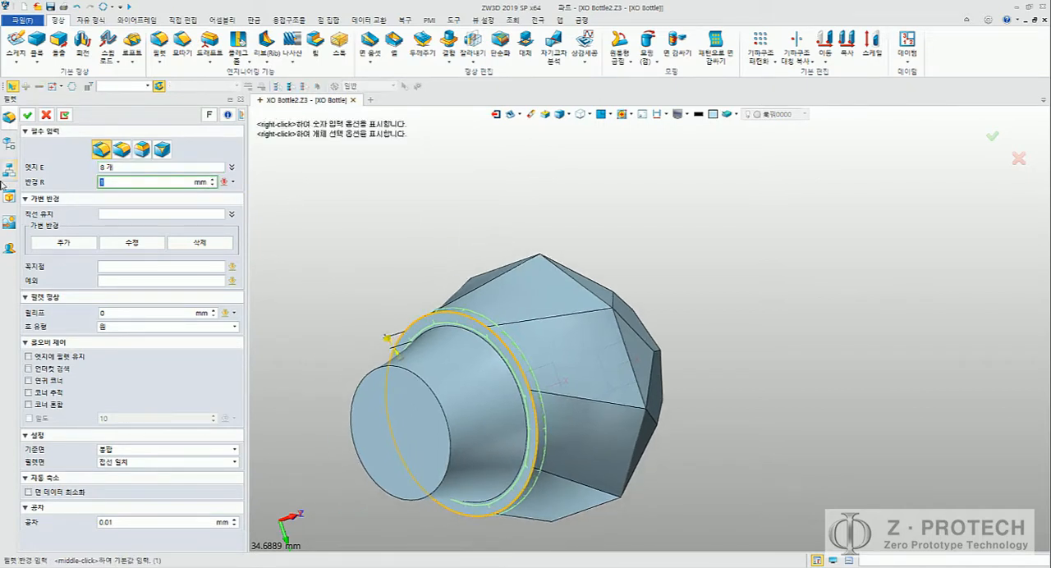
type("0.5")
key("Return")
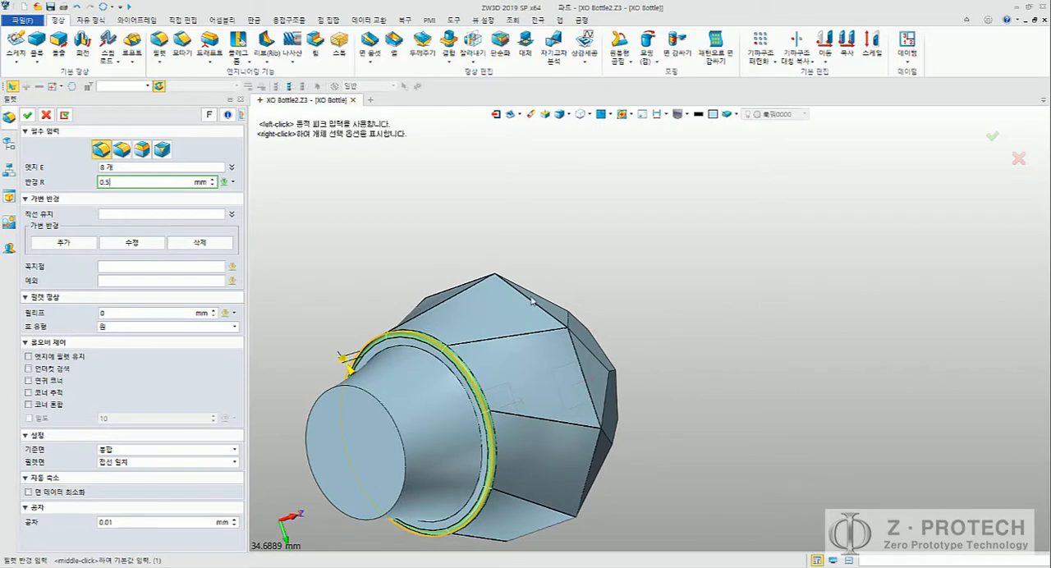
Step: Add the eight edge segments around the cap's widest faceted girth to the 0.5 mm fillet and apply it
left_click(134, 167)
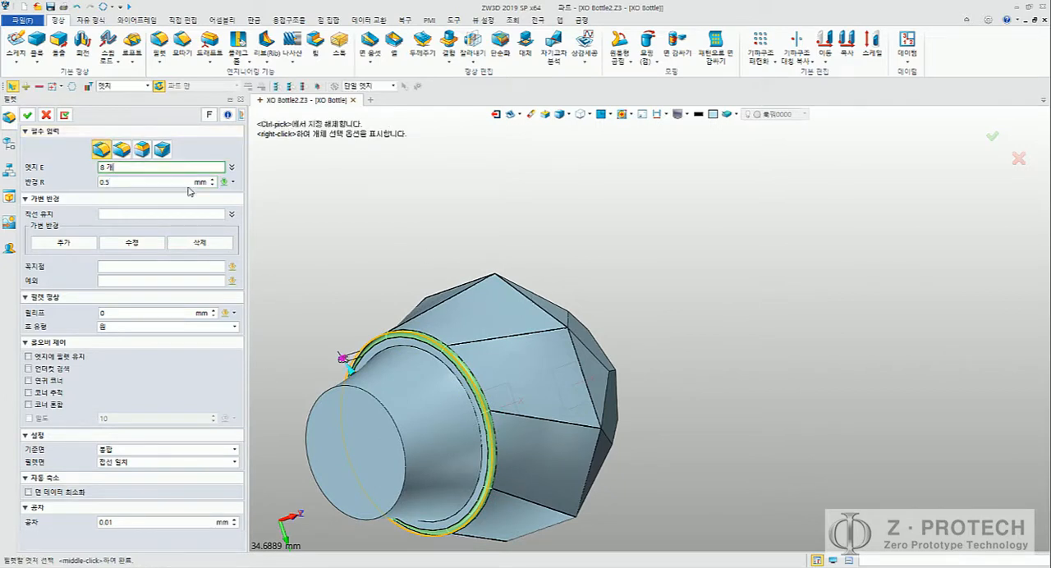
left_click(530, 309)
left_click(578, 365)
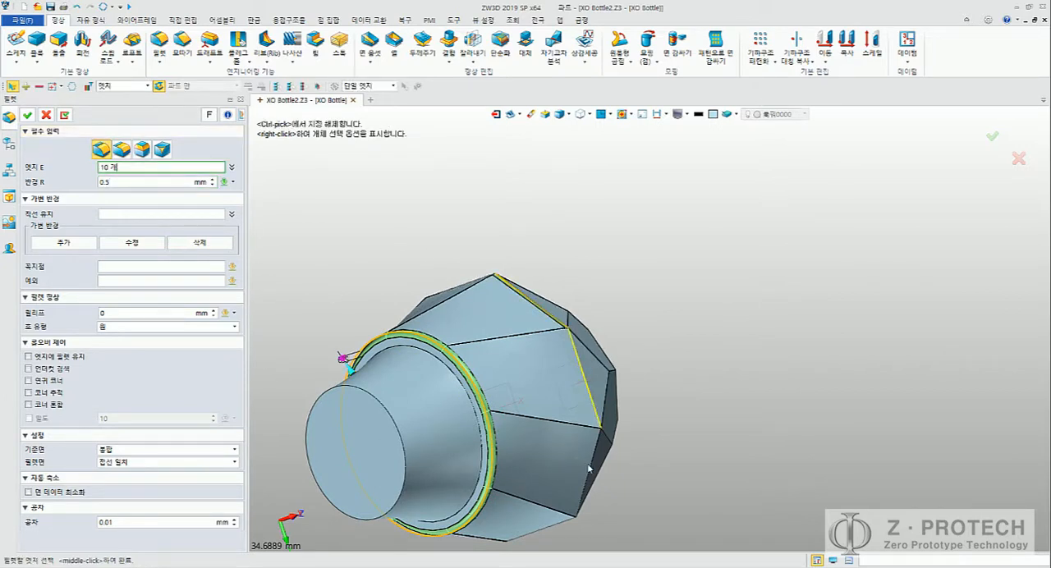
left_click(591, 466)
middle_click_drag(680, 404, 753, 287)
right_click_drag(674, 376, 685, 317)
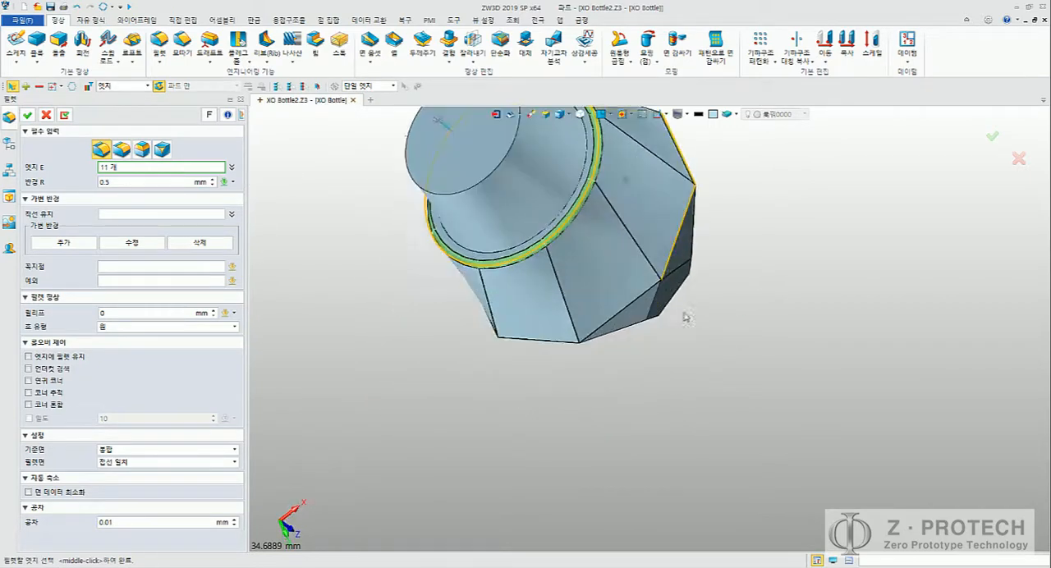
left_click(632, 302)
right_click_drag(563, 368, 583, 329)
left_click(588, 337)
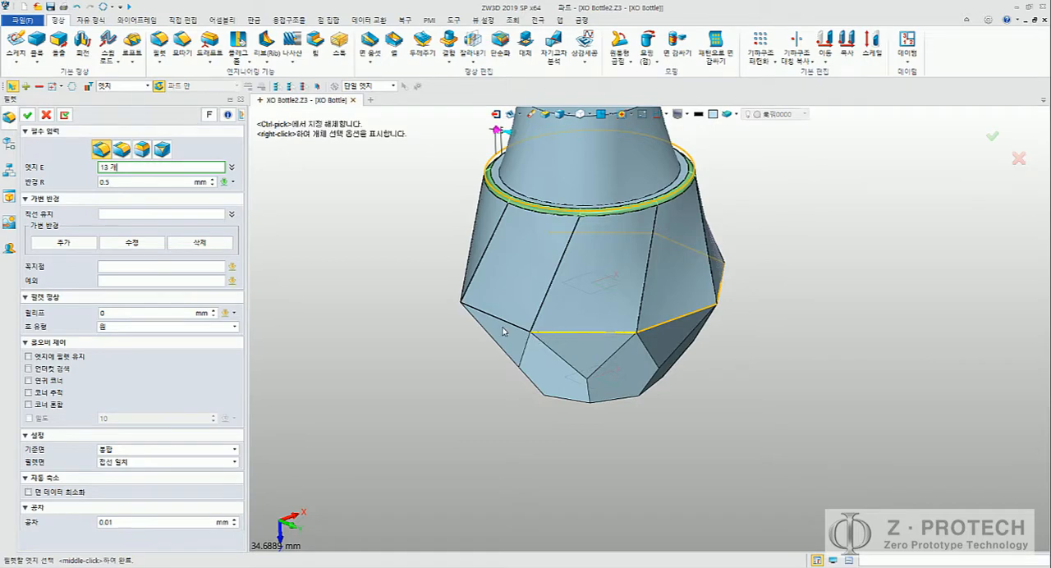
left_click(502, 322)
right_click_drag(423, 355, 510, 350)
left_click(656, 287)
right_click_drag(527, 310, 591, 294)
left_click(630, 265)
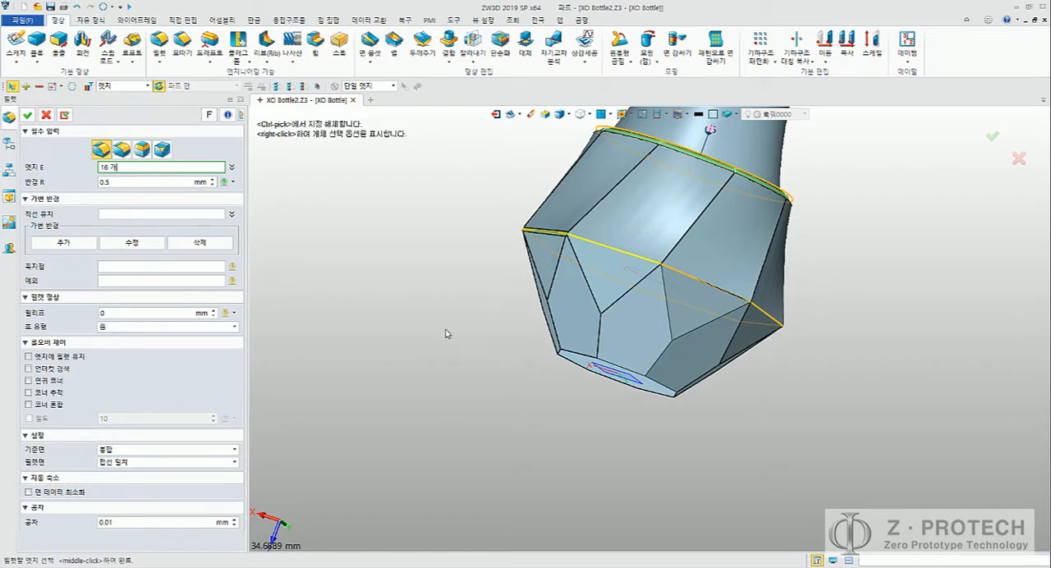
right_click_drag(448, 332, 415, 362)
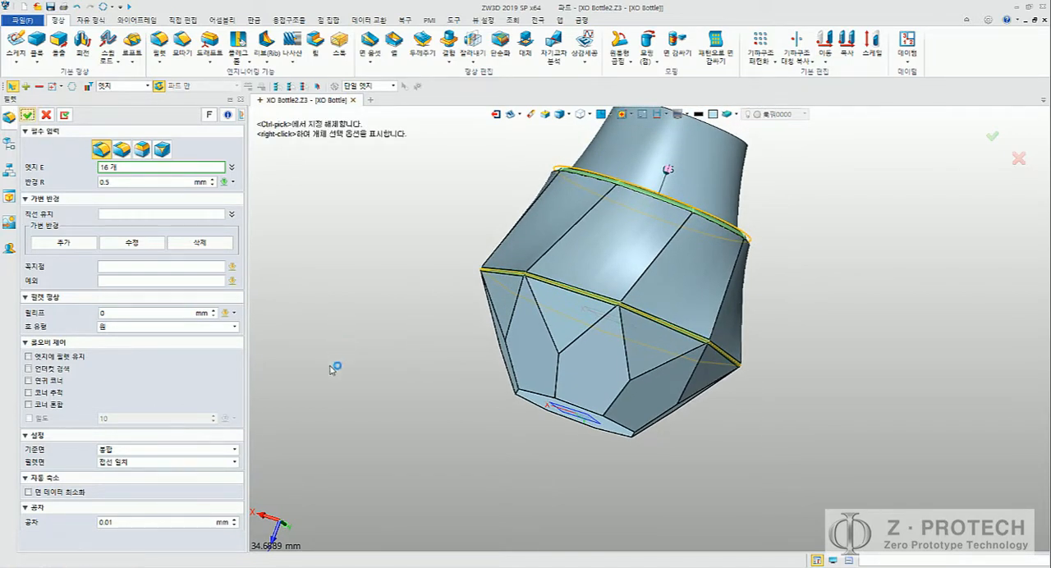
right_click_drag(381, 370, 481, 277)
Step: Show the hidden bottle body together with the stopper and base
scroll(472, 320, "down", 3)
scroll(173, 301, "up", 4)
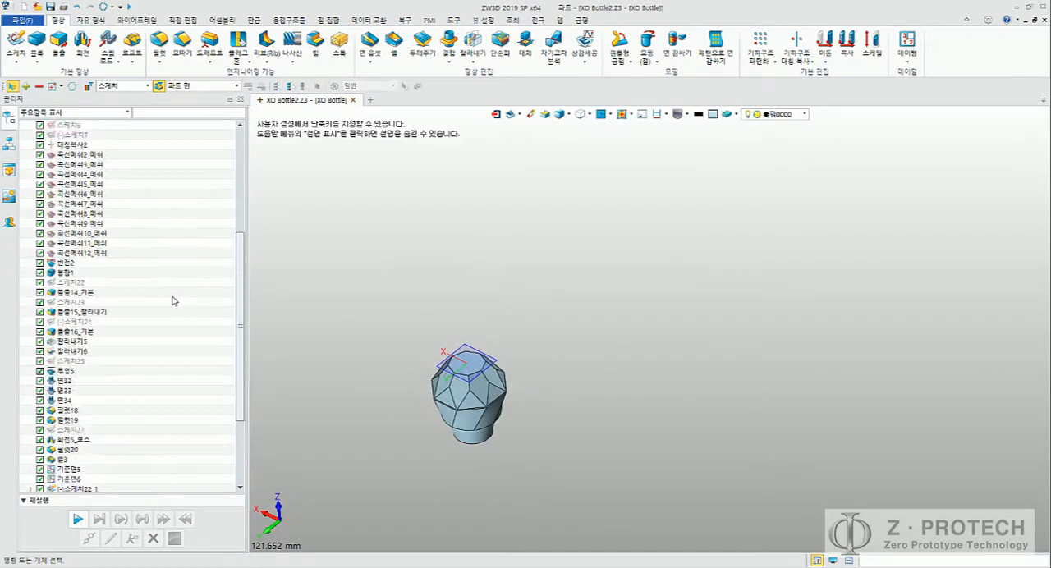
scroll(174, 301, "up", 5)
left_click(39, 144)
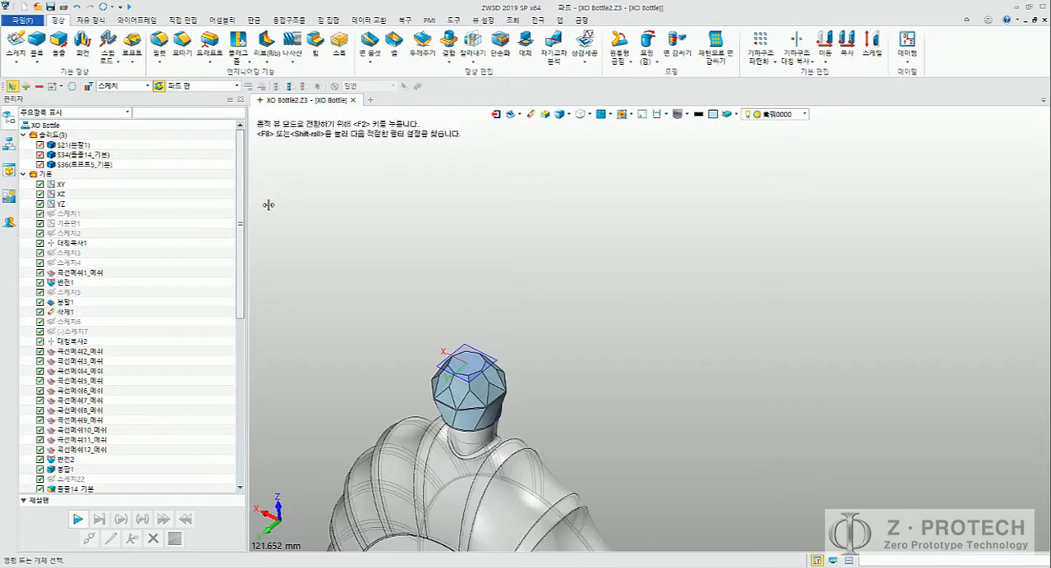
middle_click_drag(444, 308, 592, 253)
scroll(723, 303, "up", 1)
Step: Switch to the Word guide, examine the step 24 logo design figures, and return to the ZW3D model
key("alt+Tab")
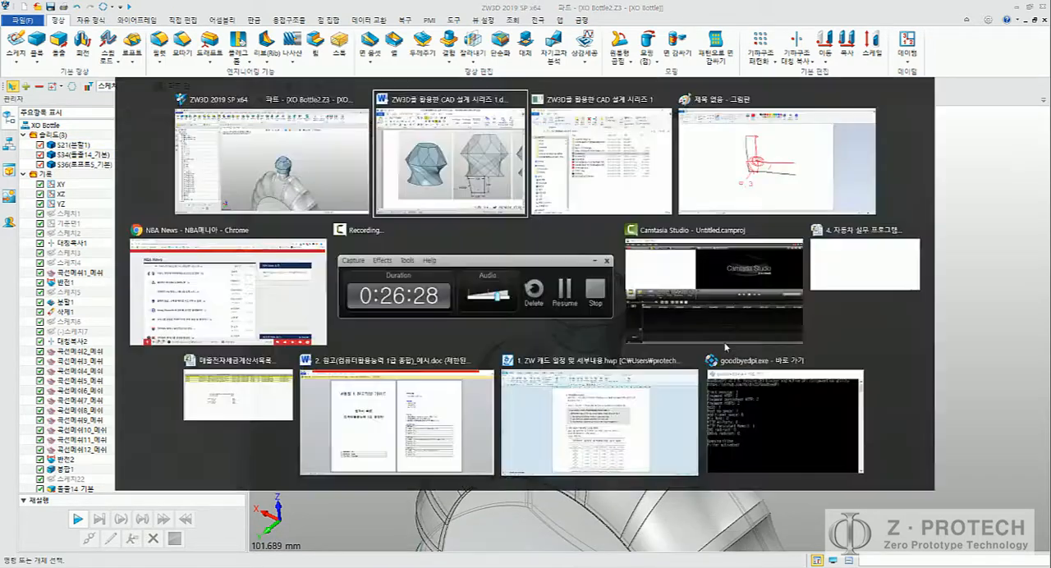
left_click(448, 100)
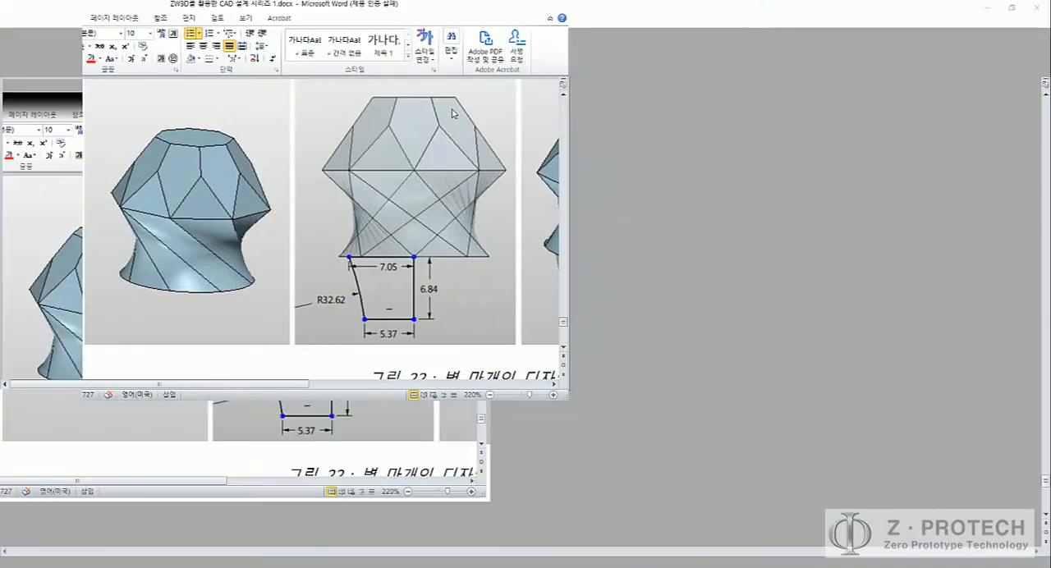
scroll(681, 359, "down", 3)
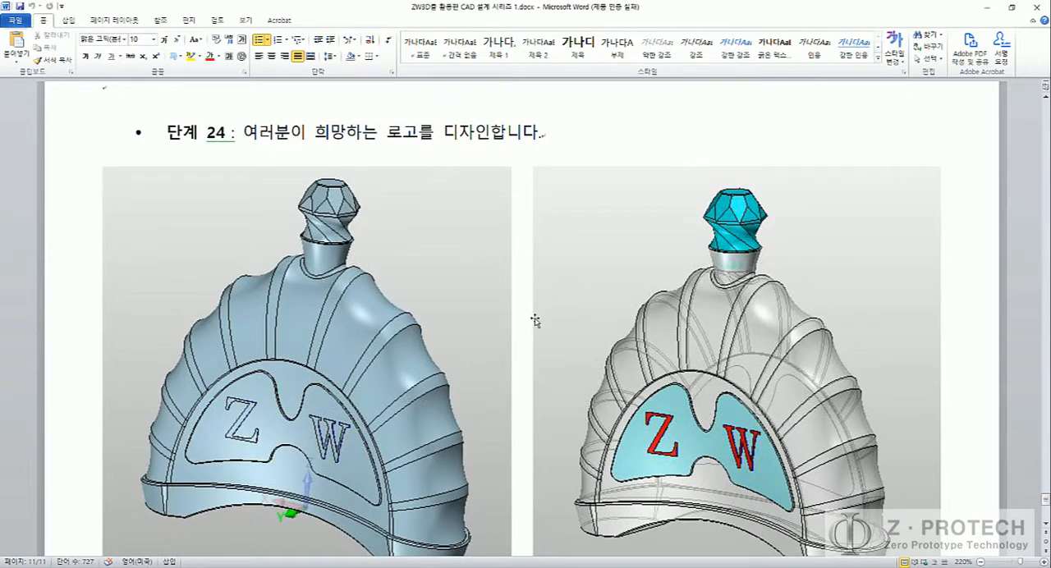
scroll(535, 319, "down", 6)
scroll(536, 319, "up", 6)
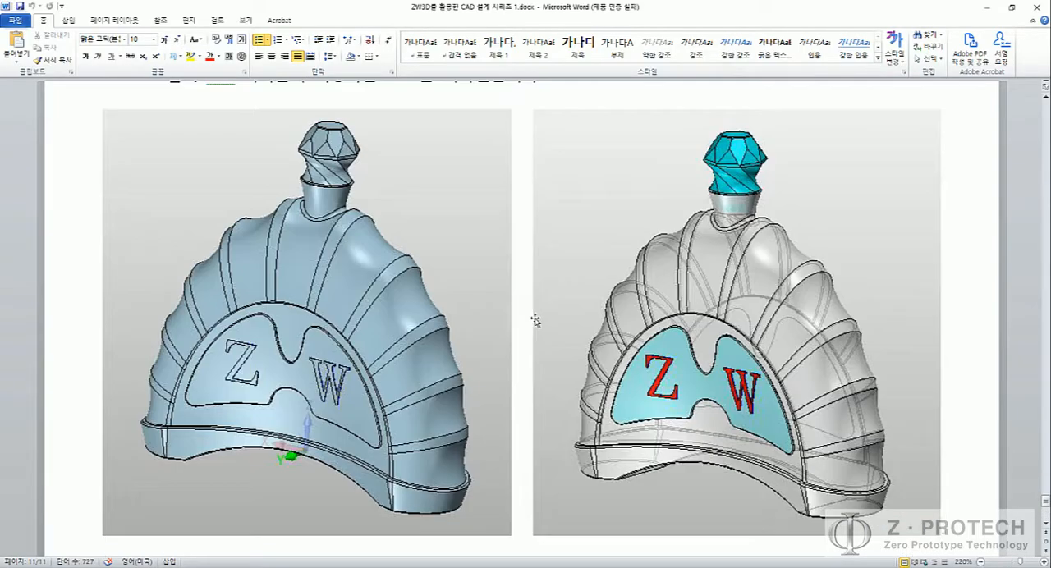
scroll(536, 318, "down", 2)
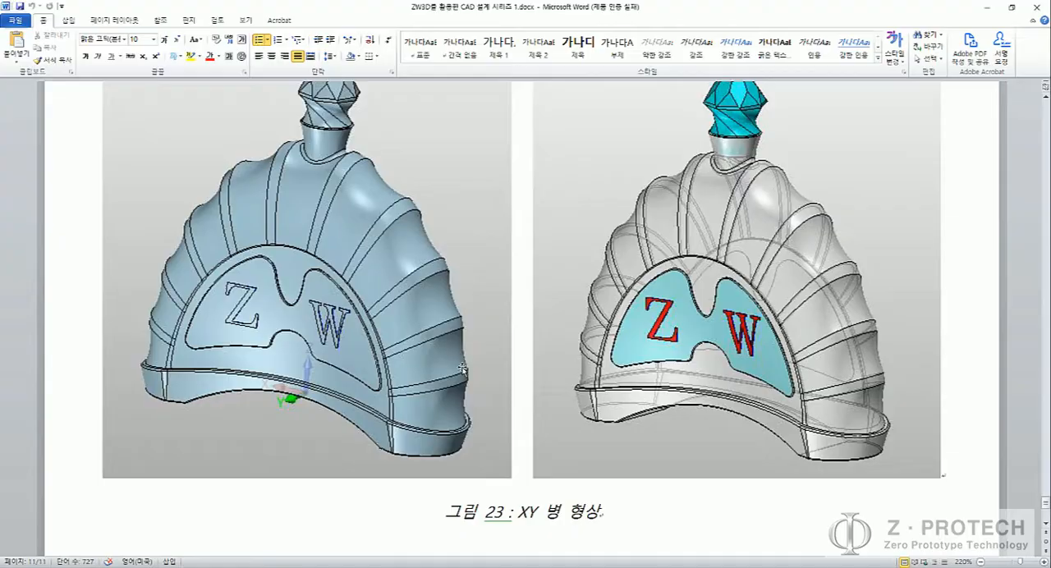
key("alt+Tab")
Step: Create a new sketch on the vertical XZ datum plane facing the bottle's front
right_click_drag(509, 328, 424, 274)
middle_click_drag(406, 301, 457, 266)
scroll(457, 266, "down", 3)
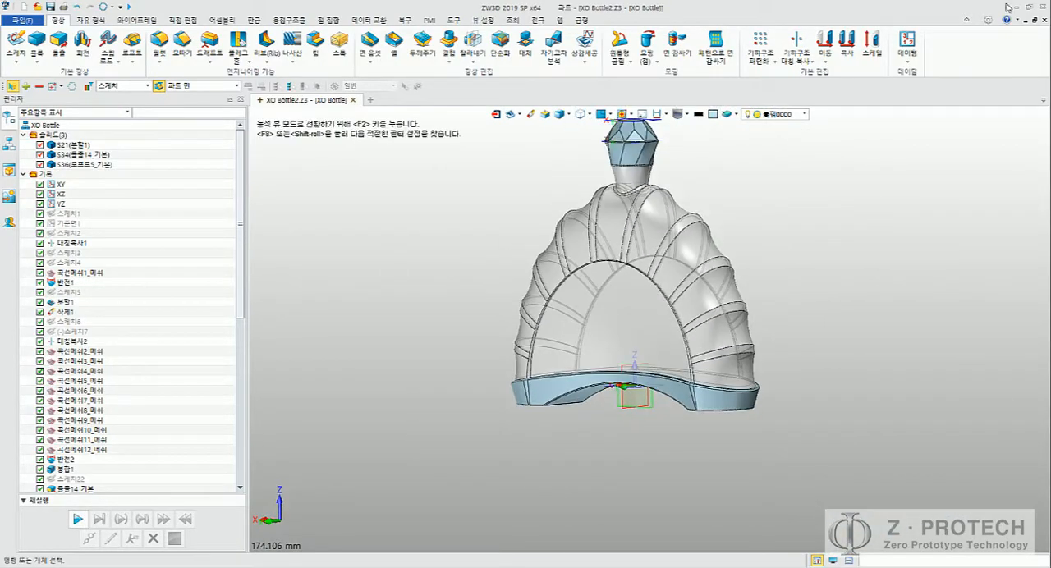
left_click(910, 47)
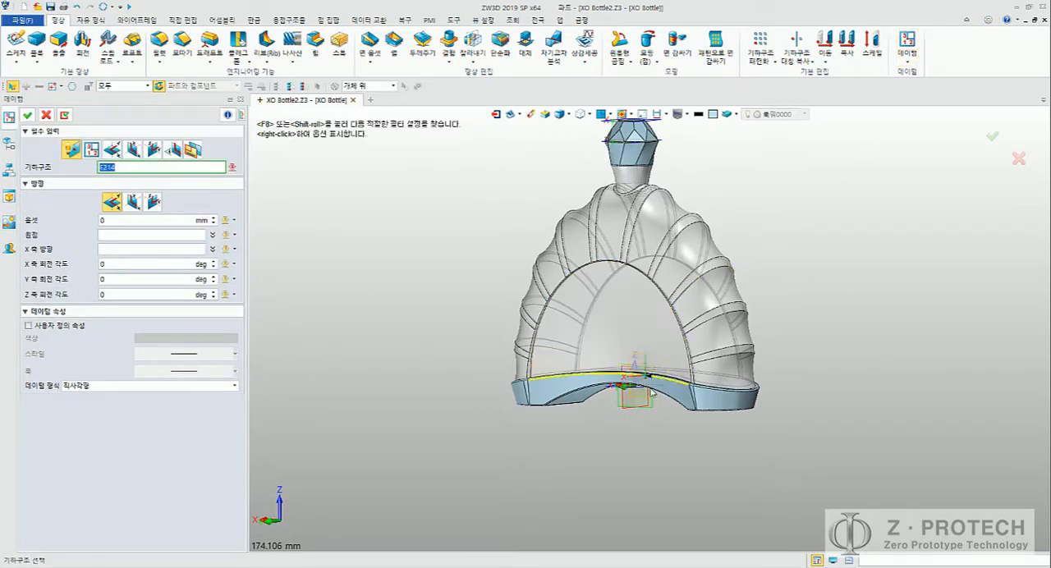
key("Escape")
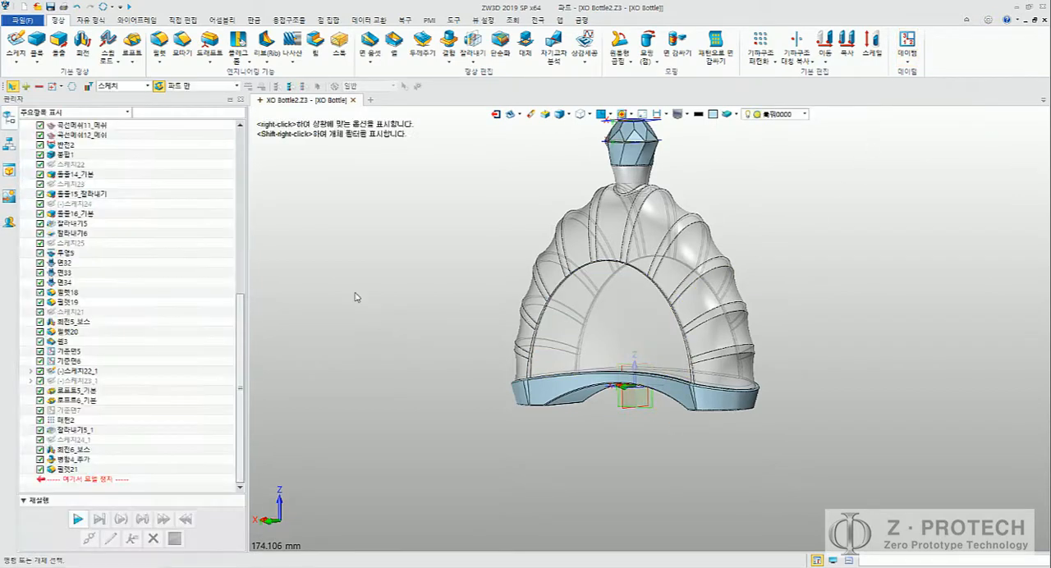
left_click(18, 43)
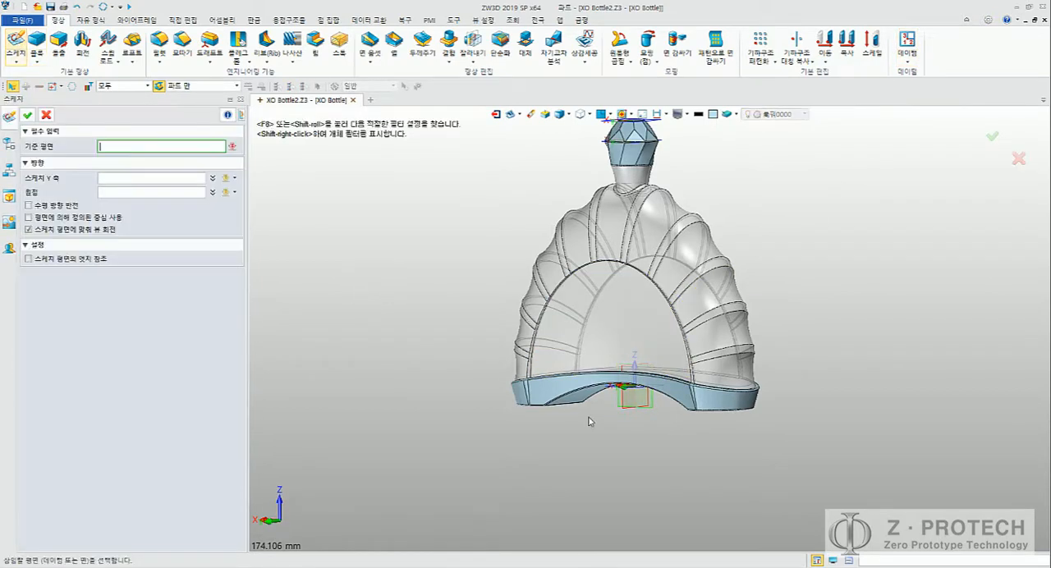
left_click(655, 413)
middle_click(677, 427)
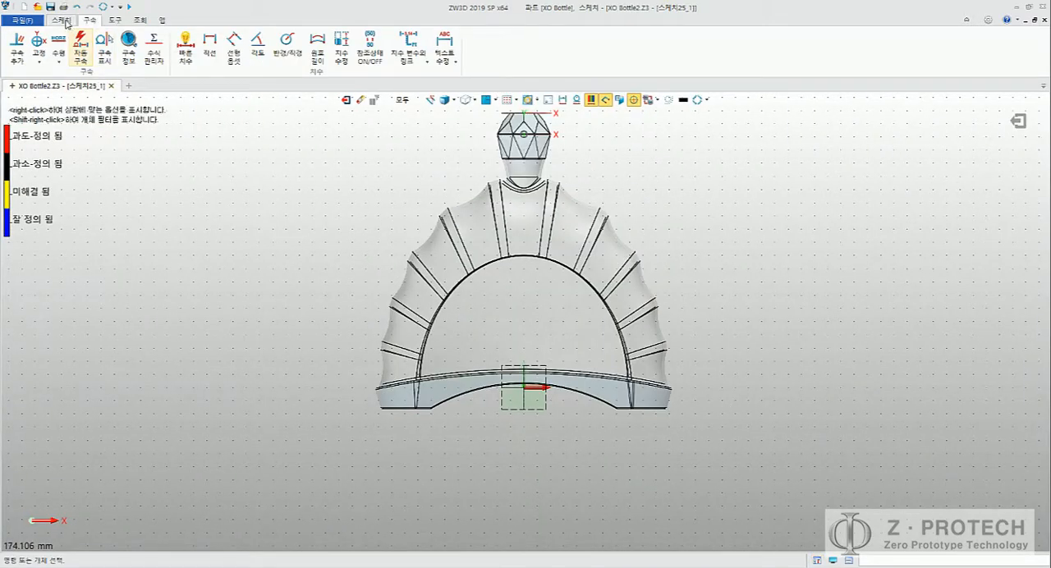
Step: Draw a circle of 10 mm radius centred inside the bottle's front arch and exit the sketch
left_click(60, 19)
left_click(63, 40)
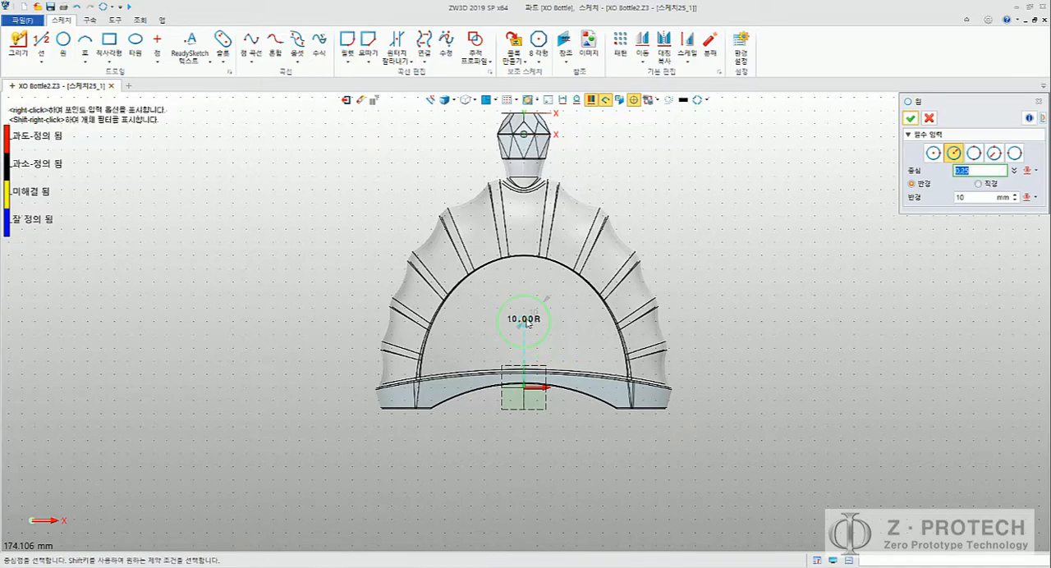
left_click(523, 321)
middle_click(641, 294)
middle_click(736, 261)
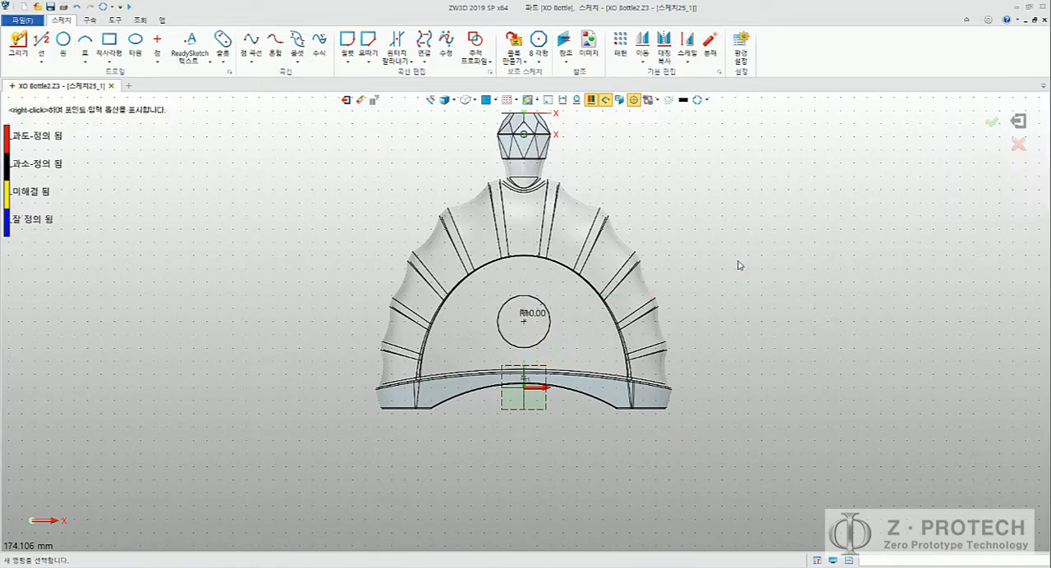
middle_click_drag(692, 216, 674, 260)
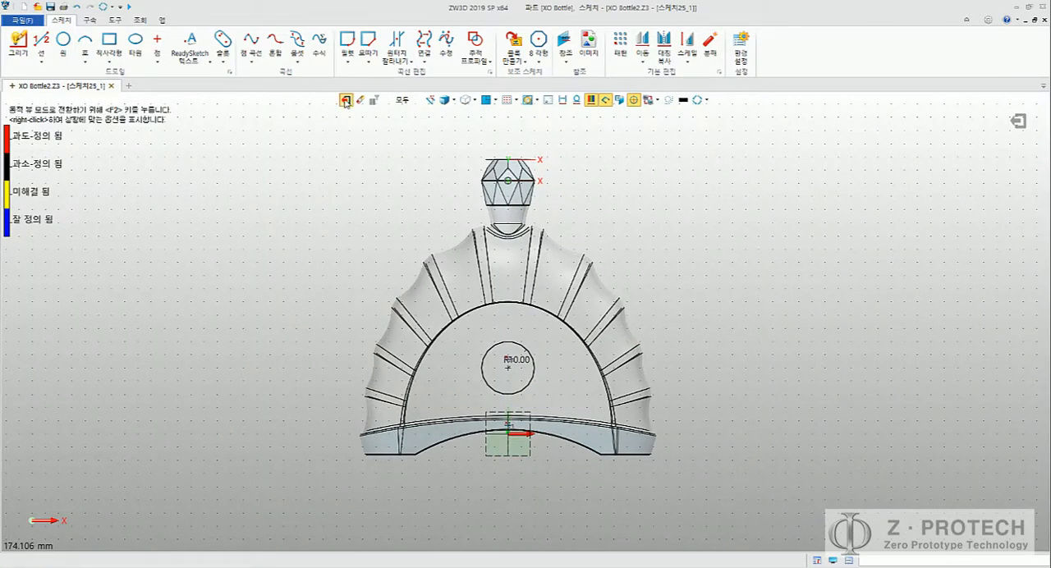
left_click(345, 99)
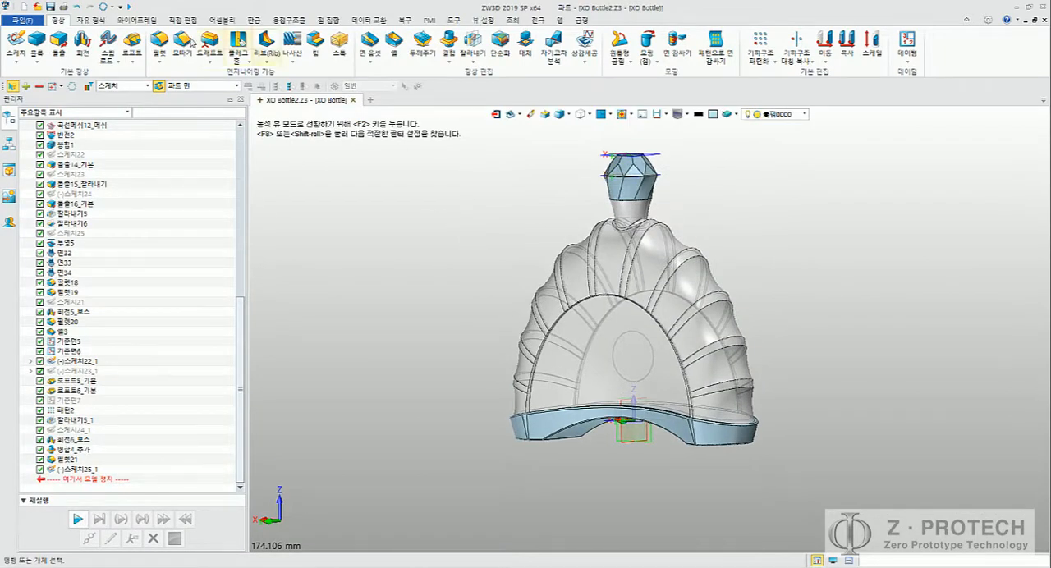
Step: Project the circle sketch onto the bottle's arched front face, leaving the projection direction unset
left_click(92, 20)
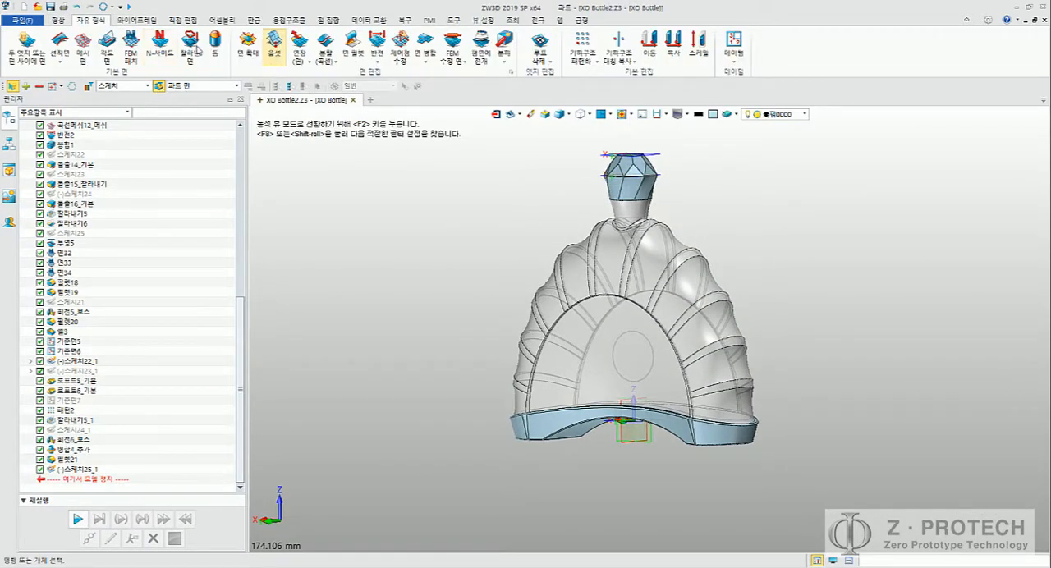
left_click(137, 20)
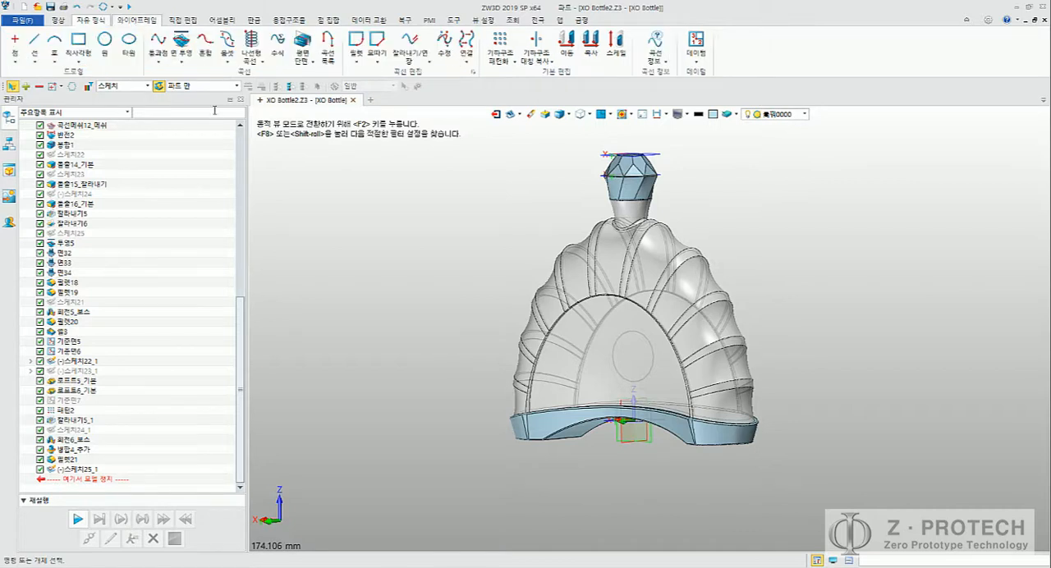
left_click(176, 59)
left_click(182, 39)
left_click(192, 53)
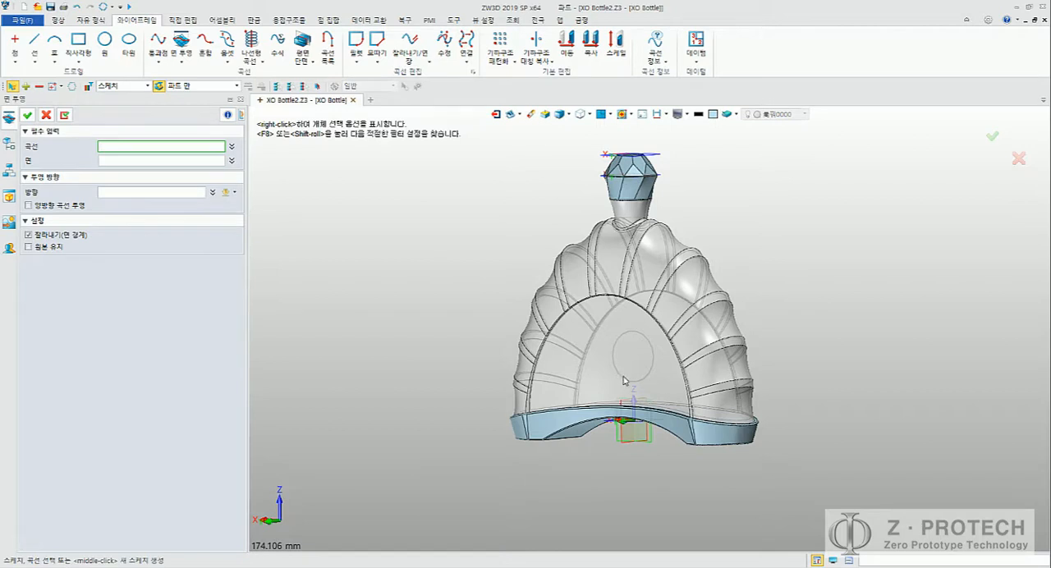
middle_click_drag(630, 374, 638, 327)
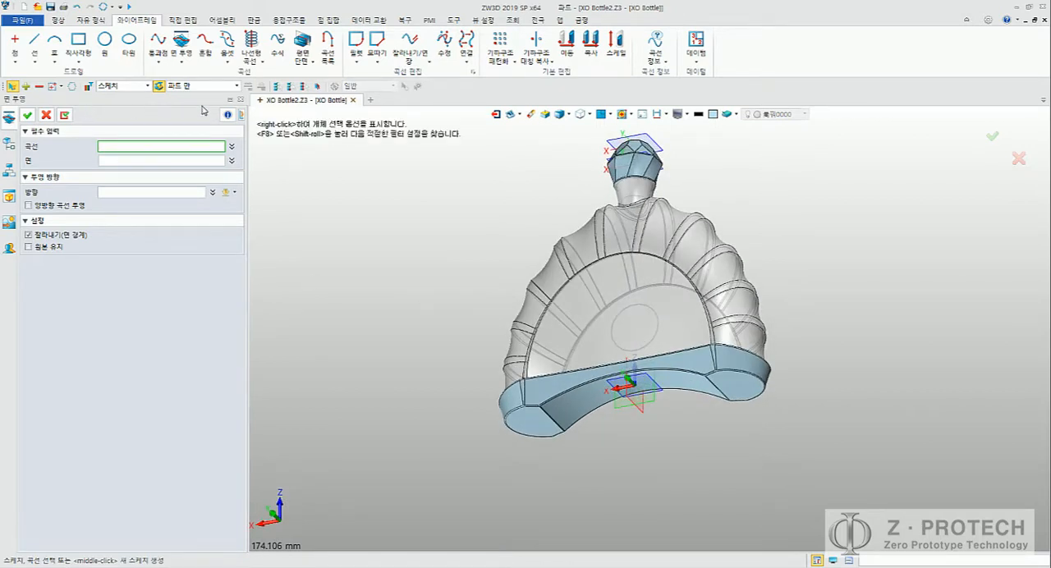
left_click(242, 116)
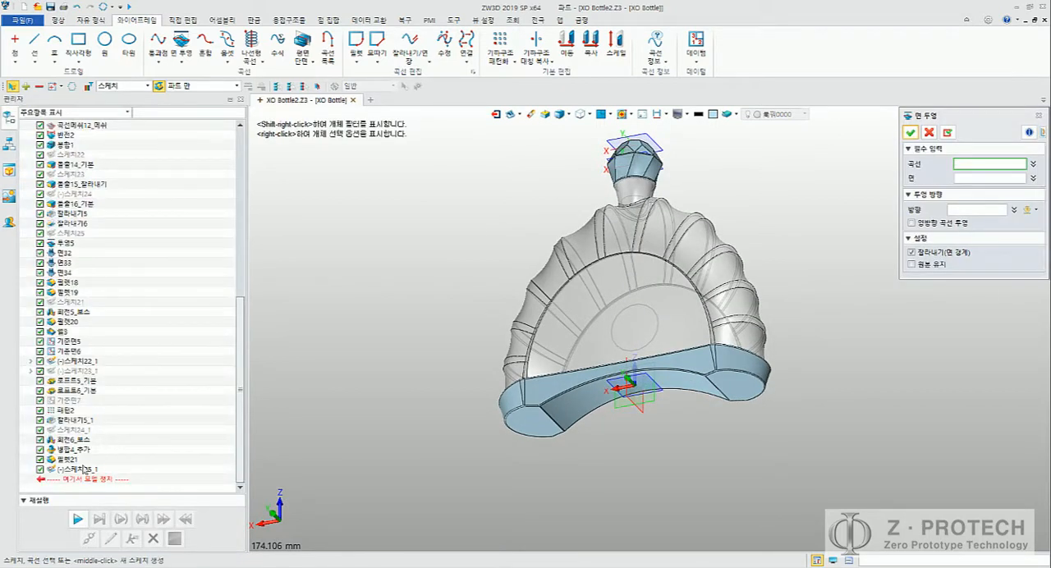
left_click(82, 469)
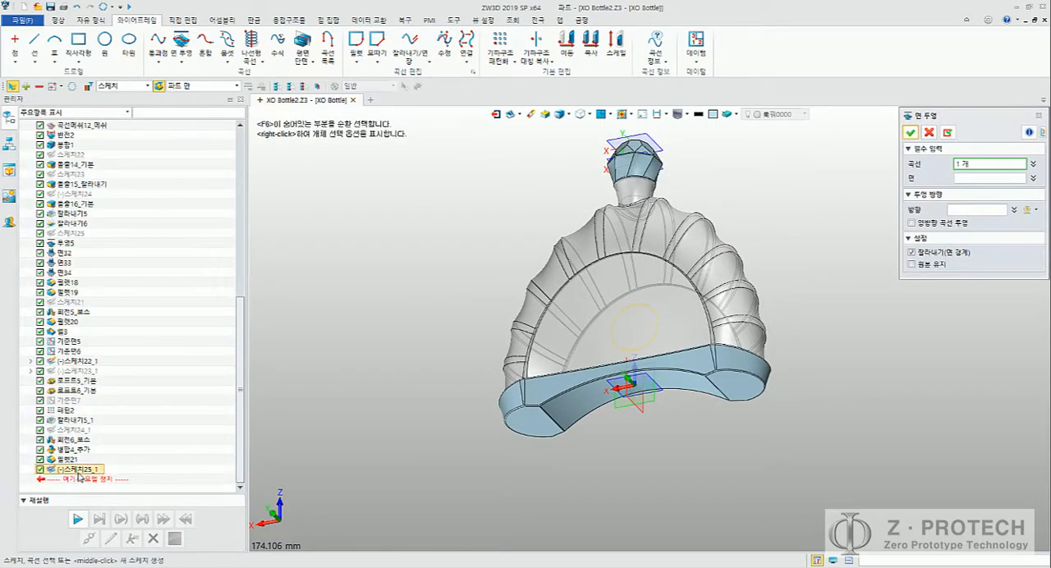
left_click(988, 179)
left_click(567, 368)
right_click_drag(449, 263, 509, 225)
middle_click(464, 265)
middle_click(465, 263)
scroll(518, 282, "up", 6)
right_click_drag(642, 379, 669, 326)
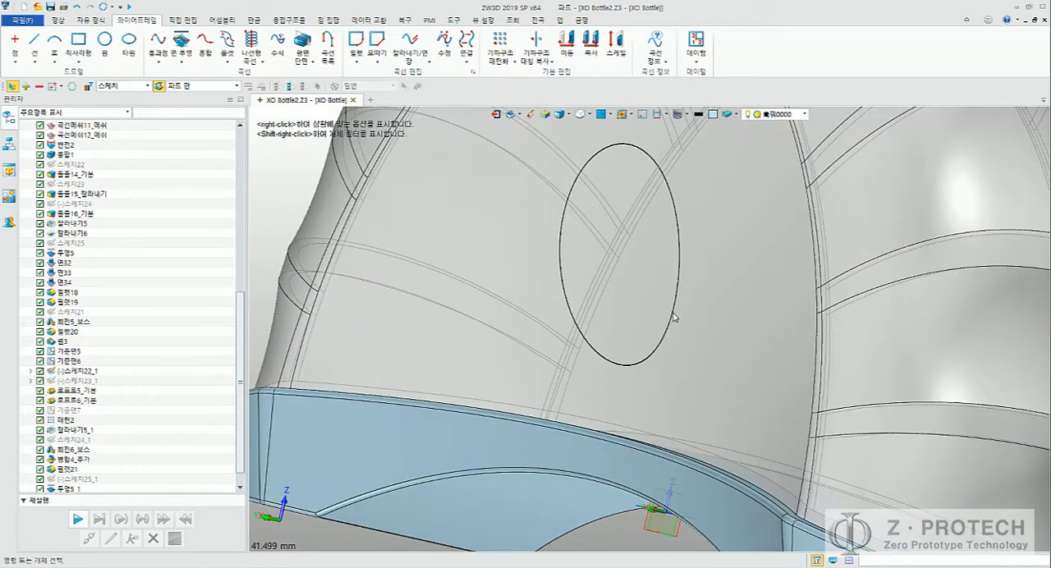
middle_click(449, 249)
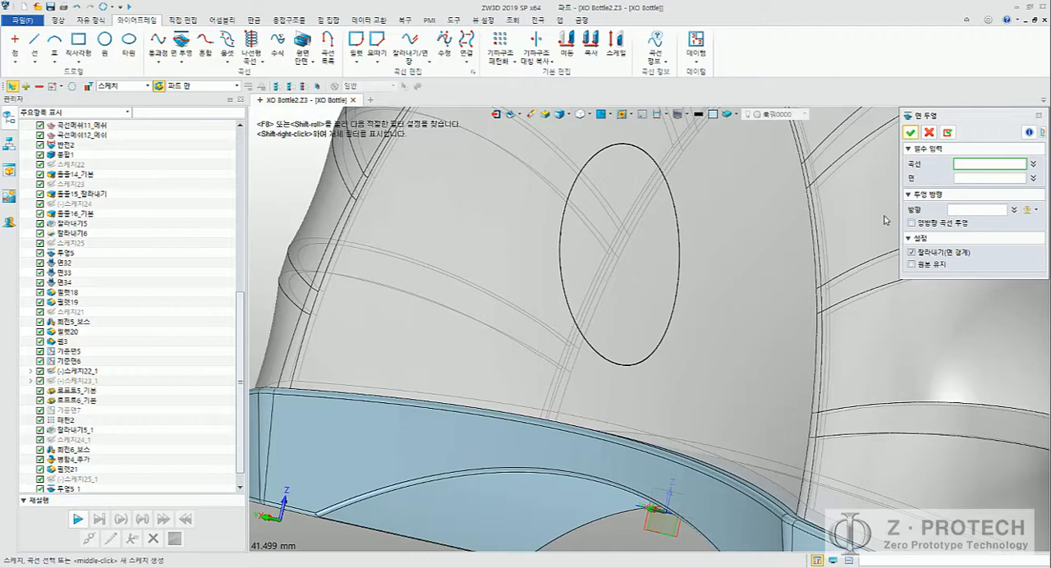
middle_click_drag(747, 240, 734, 263)
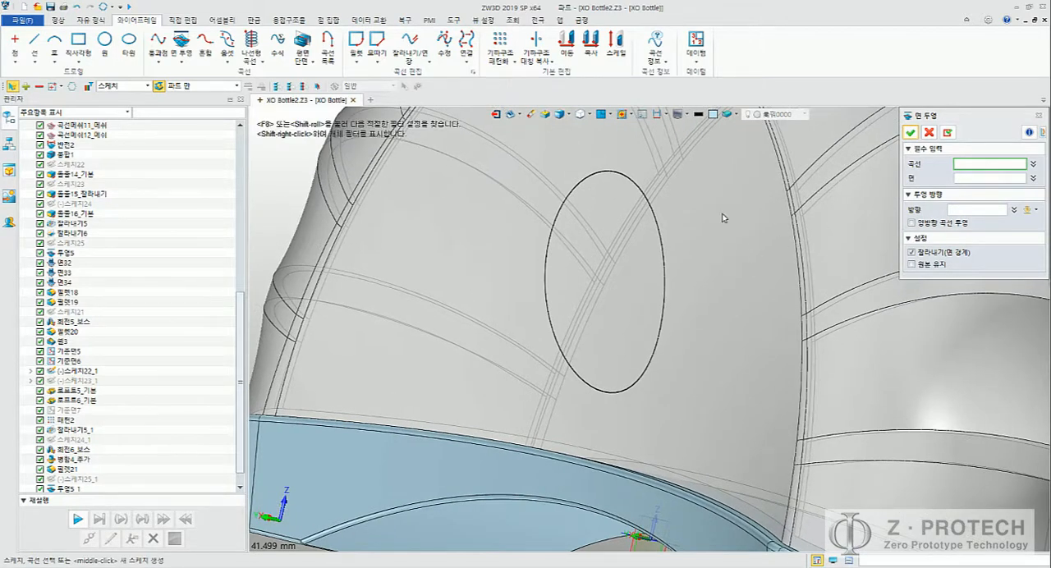
left_click(959, 212)
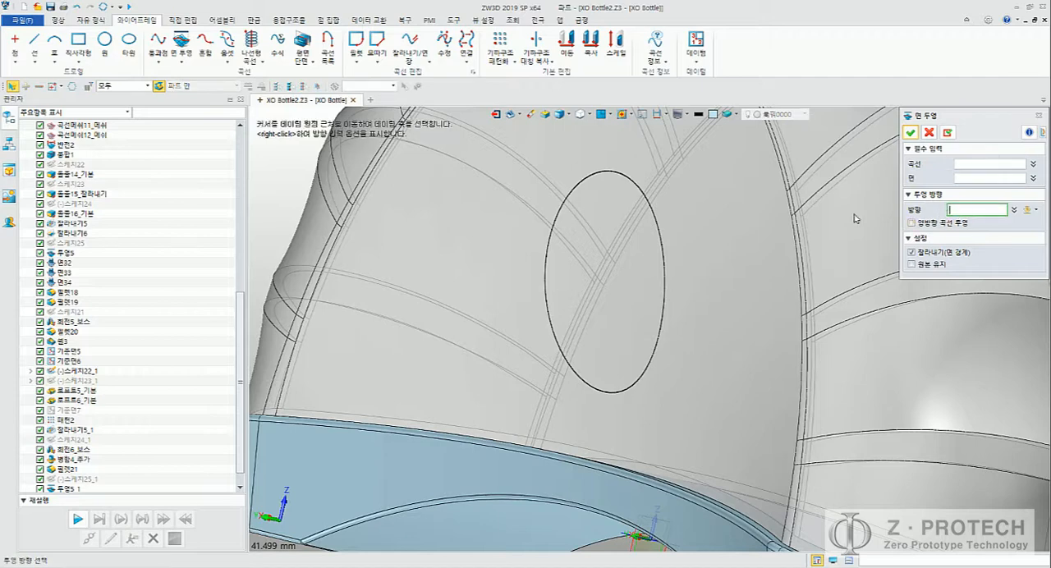
key("Escape")
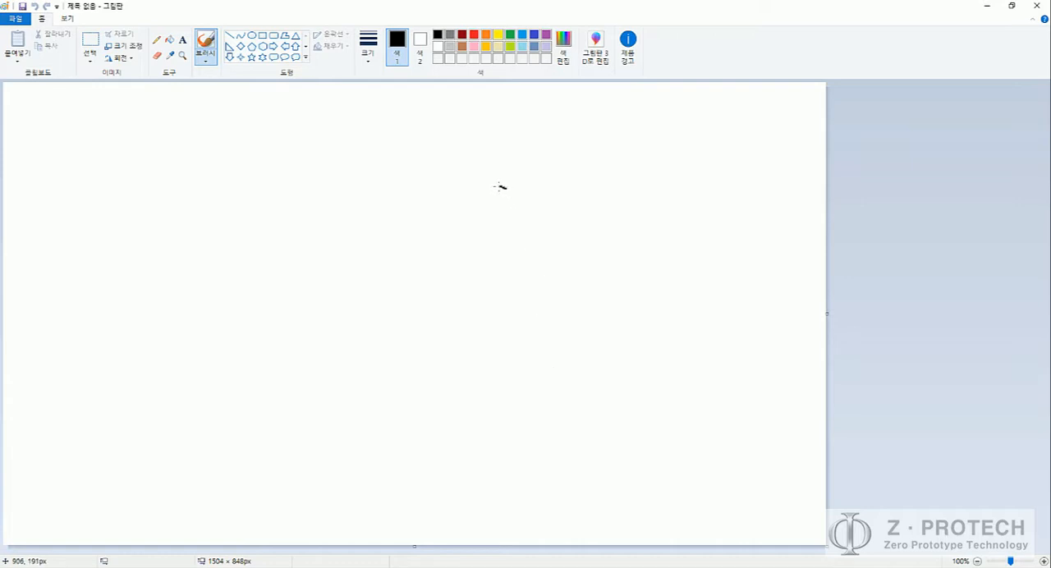
Step: Draw a narrow upright oval and a slanted four-sided plane outline beside it in black, and switch the brush colour to red
mouse_move(498, 186)
left_mouse_down()
mouse_move(470, 271)
mouse_move(512, 297)
mouse_move(519, 218)
left_mouse_up()
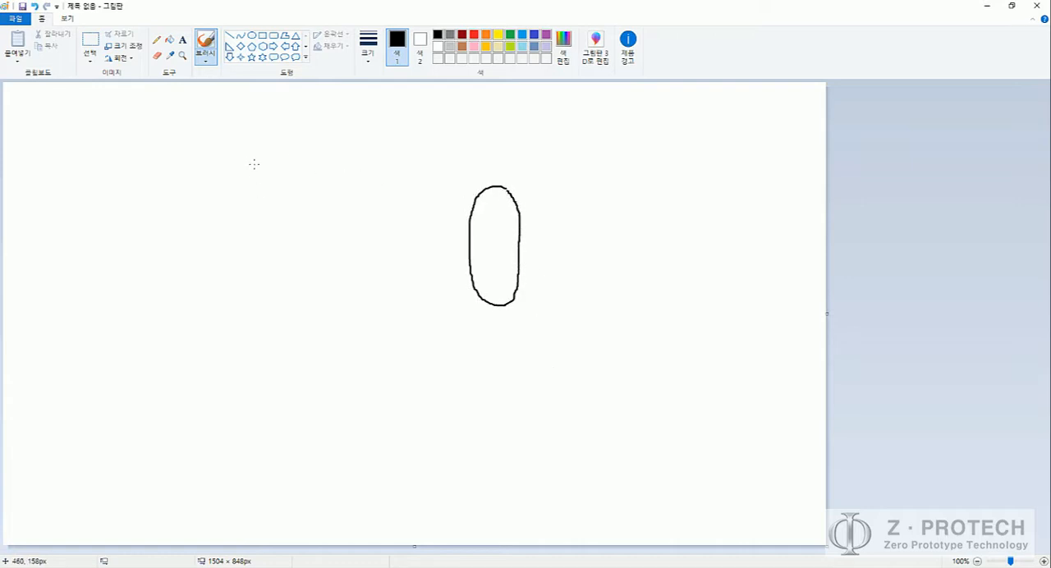
mouse_move(254, 178)
left_mouse_down()
mouse_move(248, 324)
mouse_move(326, 371)
mouse_move(345, 188)
mouse_move(243, 140)
left_mouse_up()
left_click(474, 34)
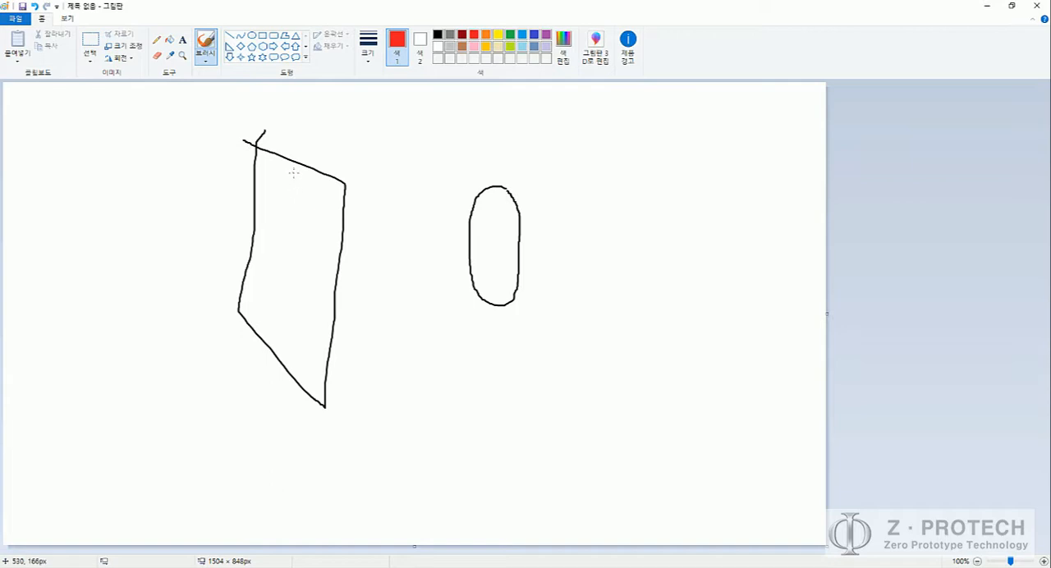
Step: Sketch a red dashed line down the plane and two projection lines linking it to the oval's top and bottom, with right-angle marks
left_click_drag(294, 185, 287, 339)
mouse_move(294, 199)
left_mouse_down()
mouse_move(494, 181)
mouse_move(481, 193)
left_mouse_up()
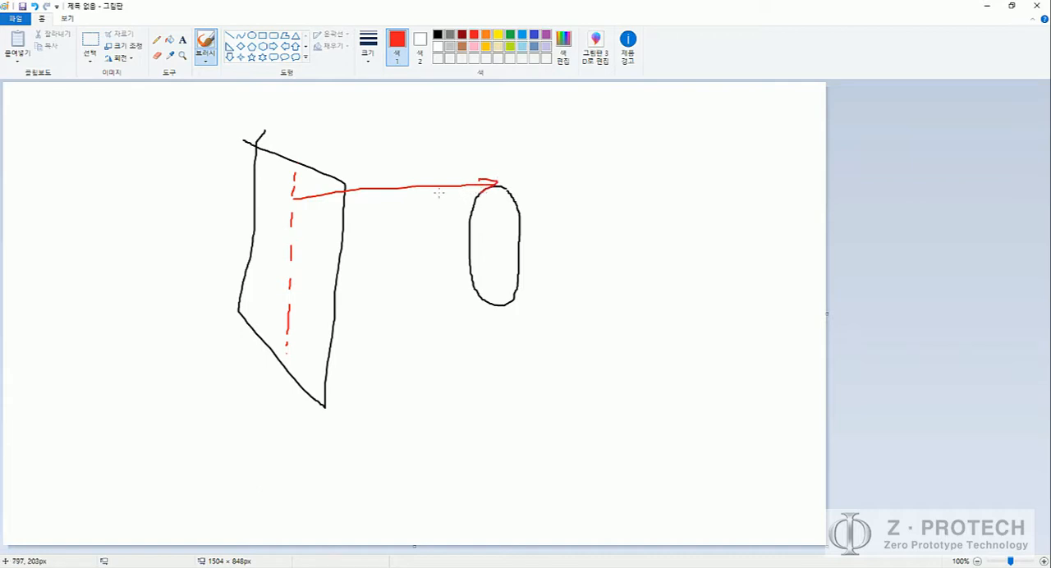
left_click_drag(307, 190, 293, 220)
left_click_drag(480, 308, 313, 312)
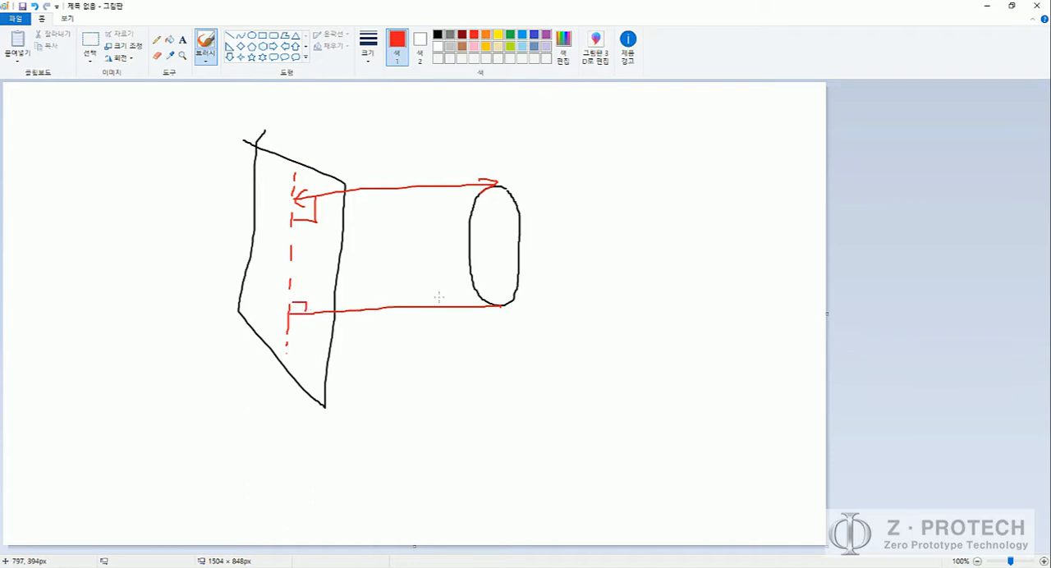
Step: Undo the red projection lines, the dashed line and the black plane outline, keeping only the oval
key("ctrl+z")
key("ctrl+z")
key("ctrl+z")
key("ctrl+z")
key("ctrl+z")
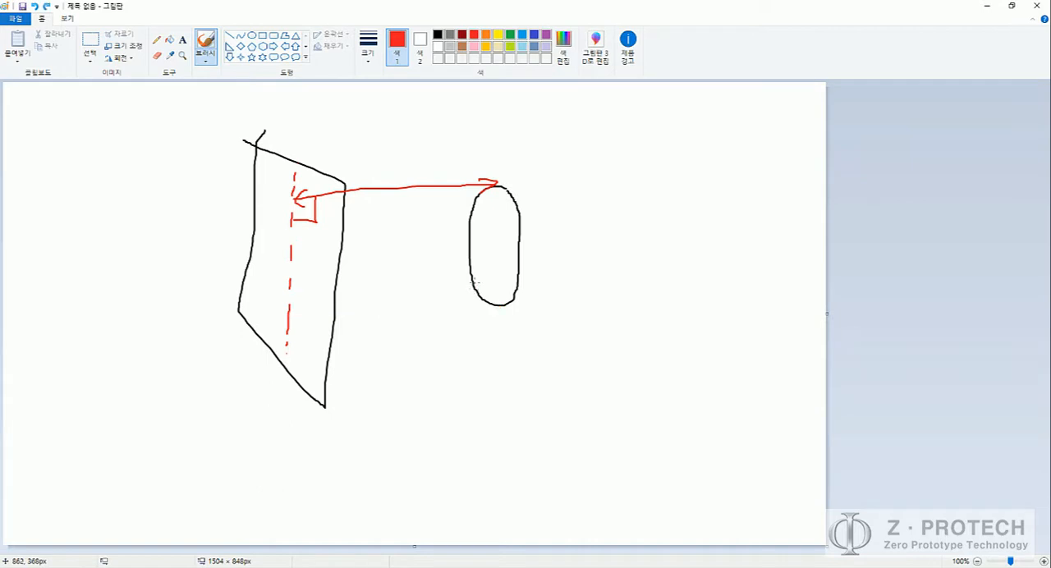
key("ctrl+z")
key("ctrl+z")
key("ctrl+z")
key("ctrl+z")
key("ctrl+z")
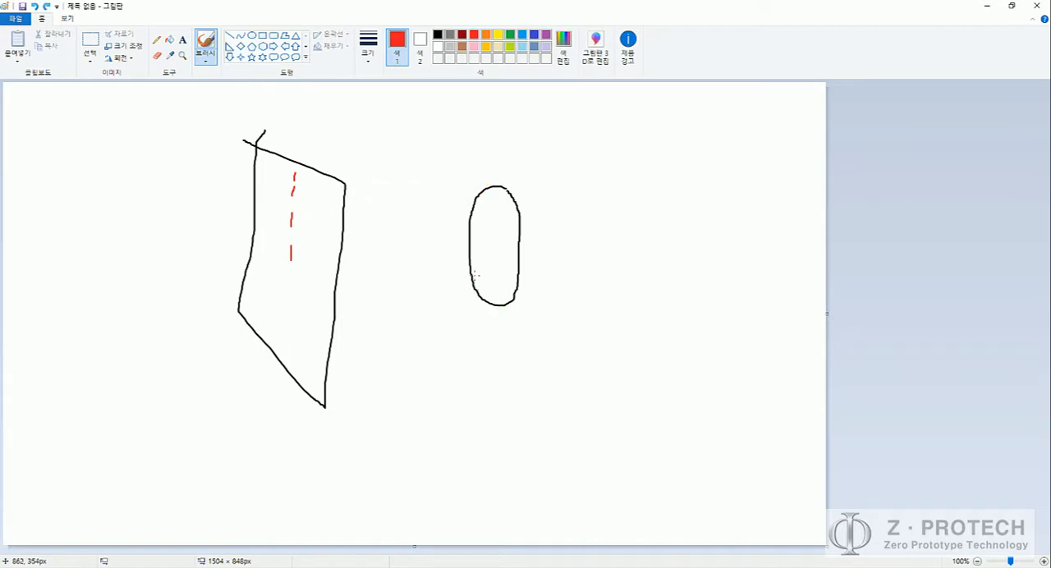
key("ctrl+z")
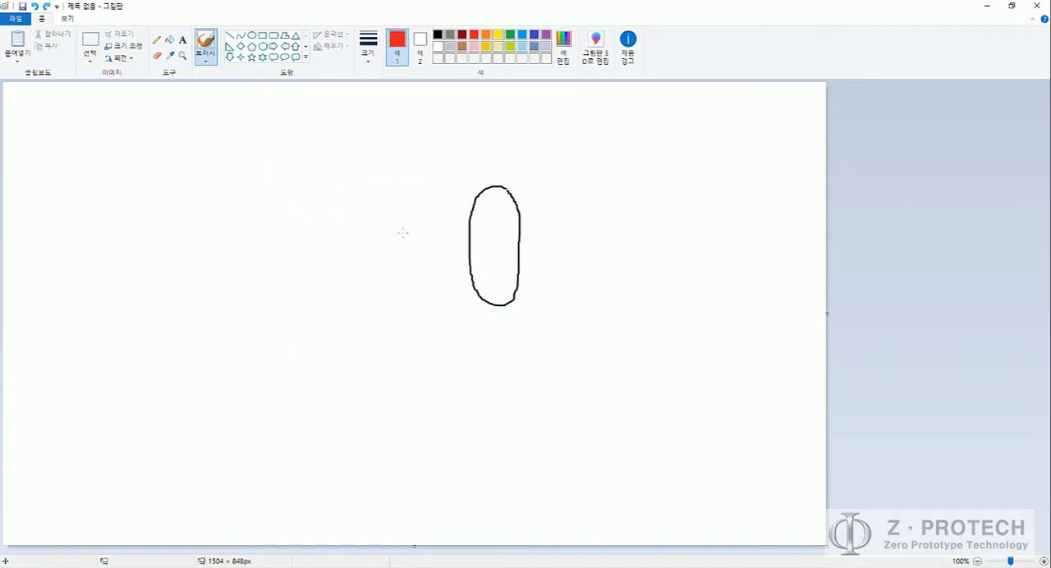
Step: Draw a red curved surface line beside the oval and two straight parallel arrows from the oval's top and bottom to the curve
mouse_move(280, 154)
left_mouse_down()
mouse_move(303, 183)
mouse_move(336, 276)
mouse_move(345, 349)
left_mouse_up()
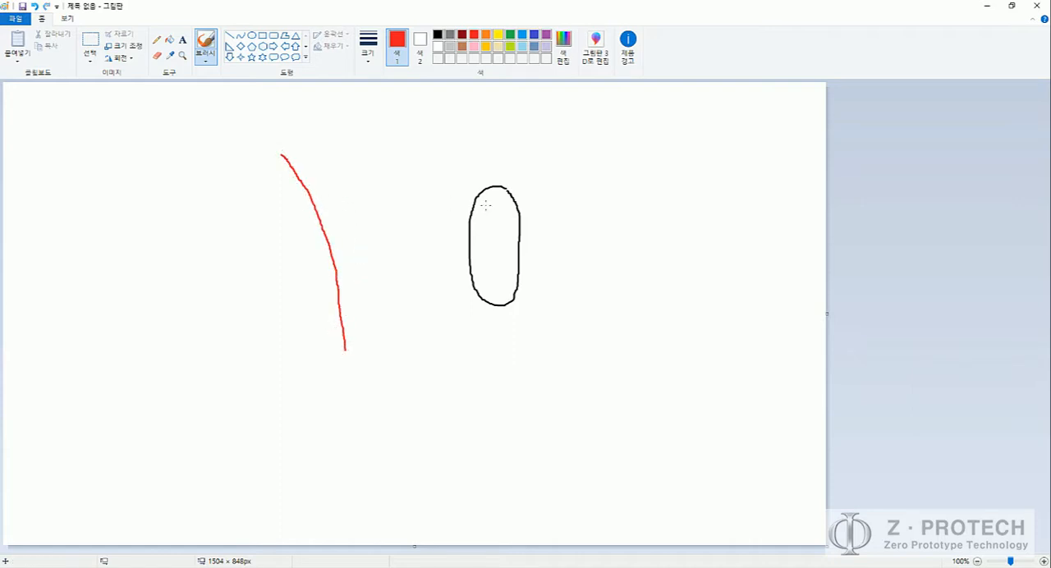
left_click_drag(490, 186, 308, 190)
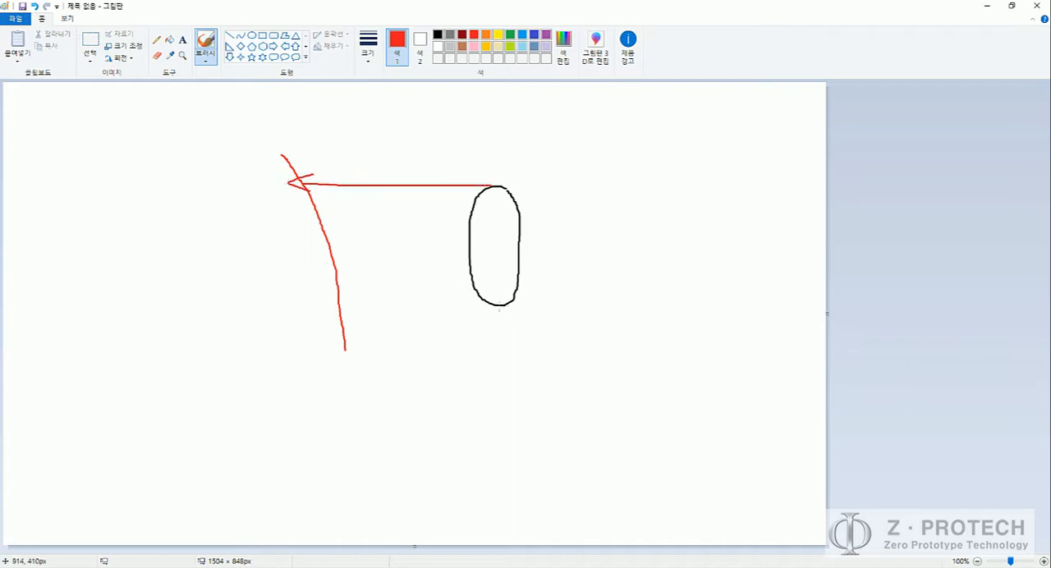
left_click_drag(503, 305, 345, 307)
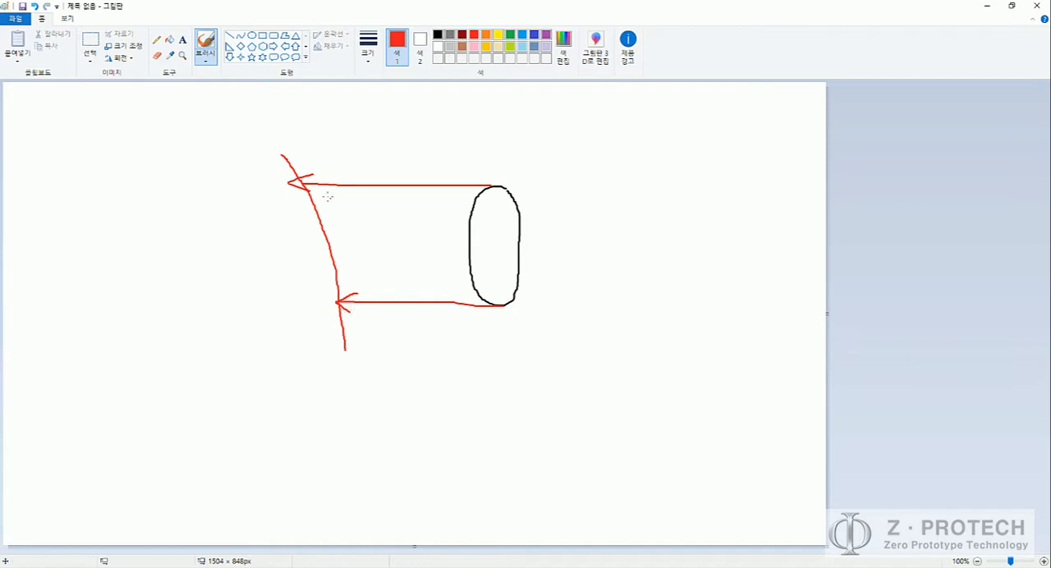
mouse_move(310, 185)
left_mouse_down()
mouse_move(292, 206)
mouse_move(325, 275)
mouse_move(350, 296)
mouse_move(336, 219)
mouse_move(309, 179)
left_mouse_up()
key("ctrl+z")
key("ctrl+z")
key("ctrl+z")
key("ctrl+z")
key("ctrl+z")
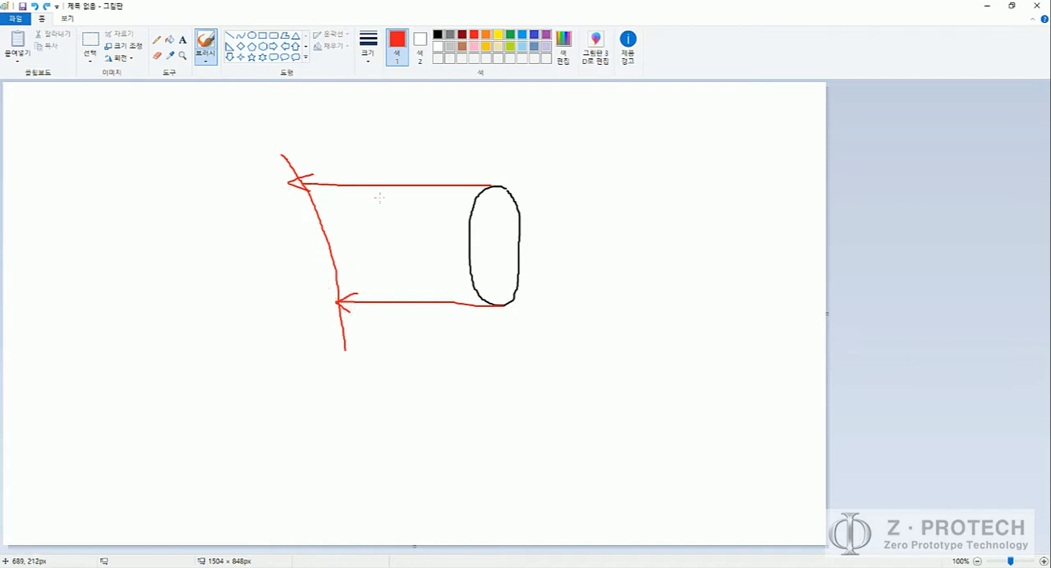
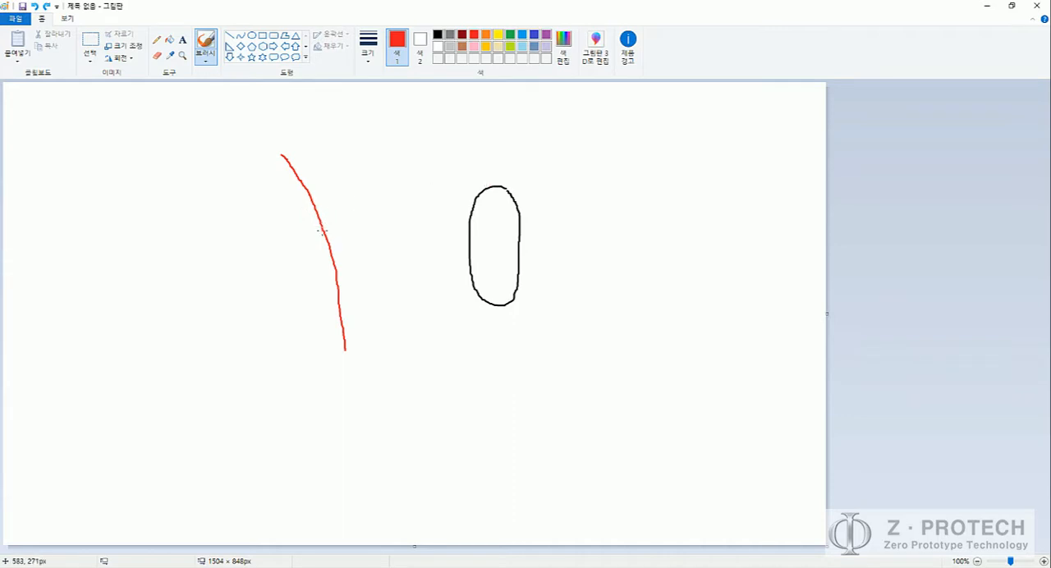
Step: Try three red lines fanning from the oval's top to the curved surface line, and undo them
left_click_drag(494, 182, 312, 194)
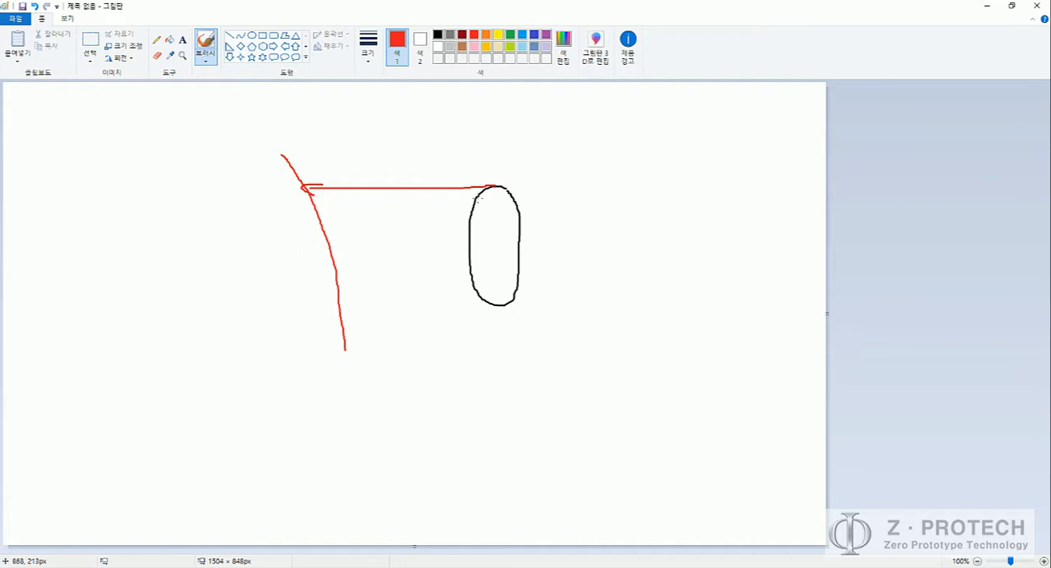
mouse_move(492, 184)
left_mouse_down()
mouse_move(314, 220)
mouse_move(325, 222)
left_mouse_up()
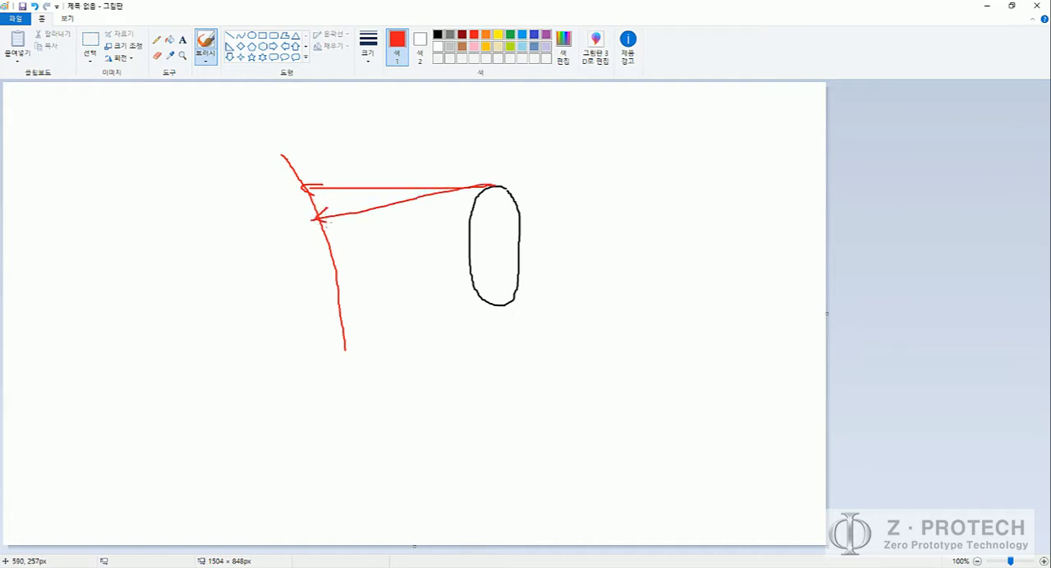
left_click_drag(490, 187, 322, 268)
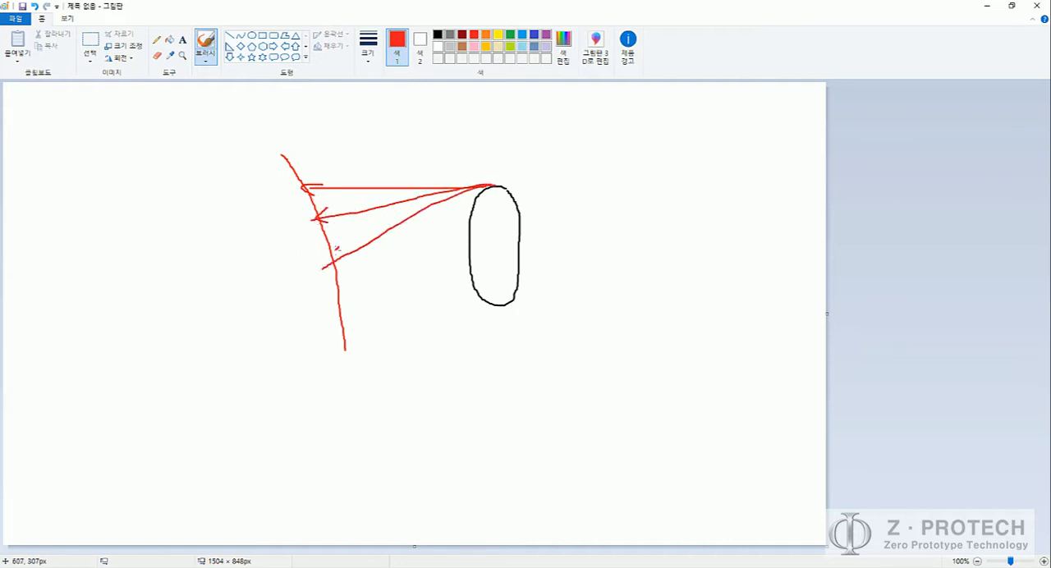
key("ctrl+z")
key("ctrl+z")
key("ctrl+z")
key("ctrl+z")
key("ctrl+z")
key("ctrl+z")
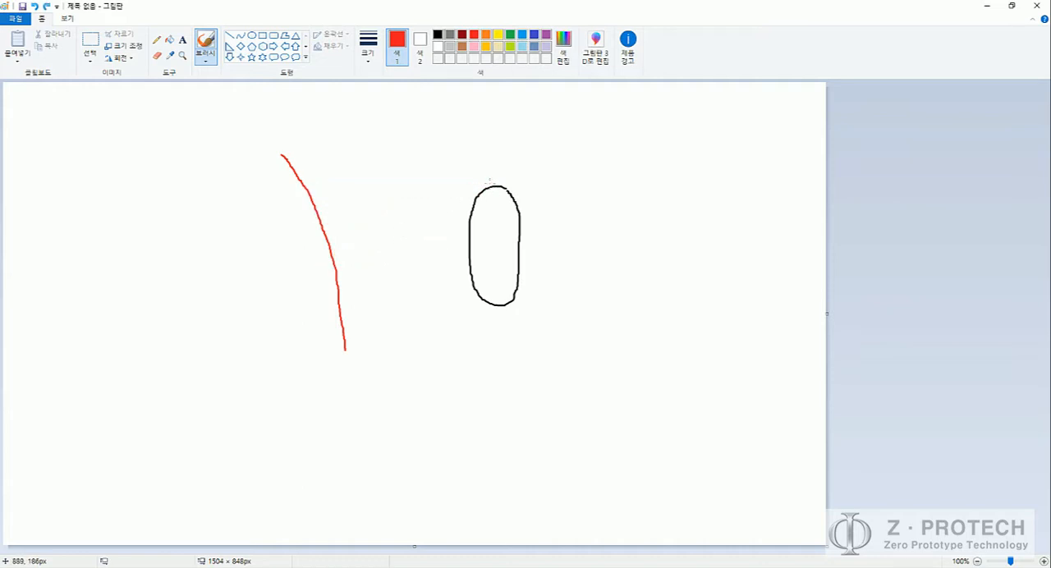
Step: Draw red lines from the oval's top and bottom perpendicular to the curve, with right-angle marks, and circle the marks
left_click_drag(489, 184, 326, 235)
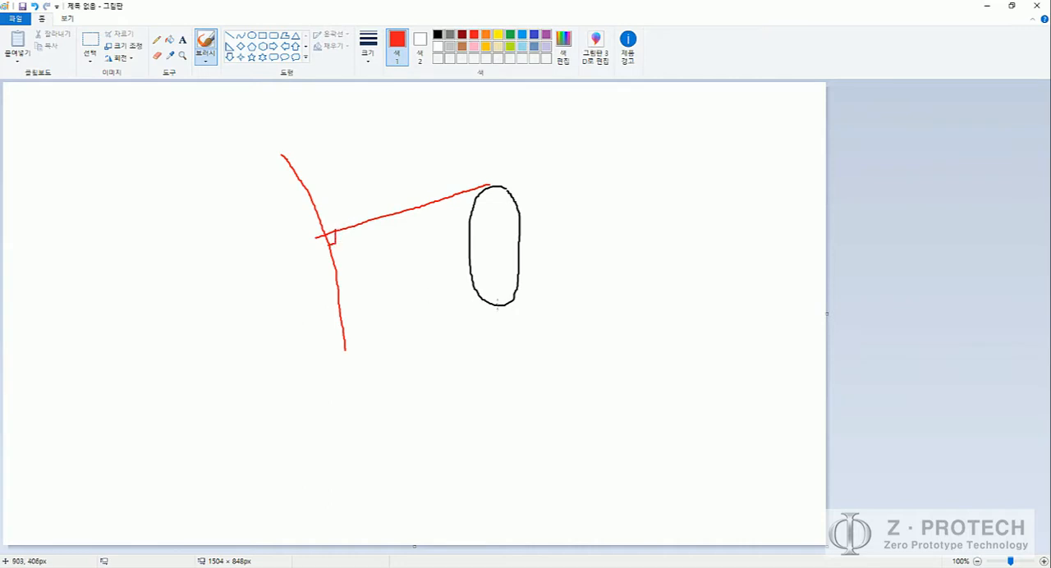
left_click_drag(498, 307, 335, 317)
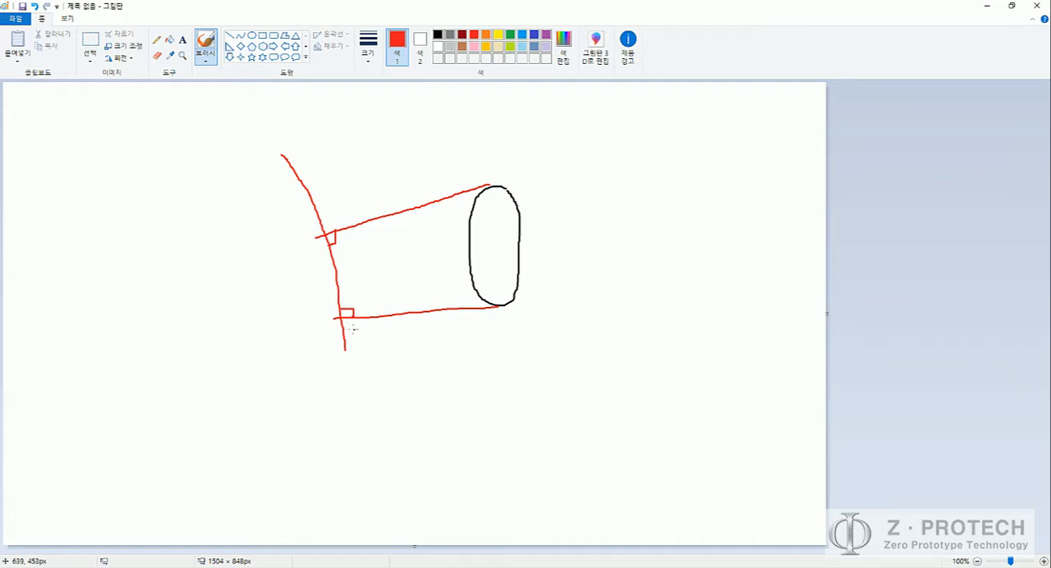
mouse_move(354, 329)
left_mouse_down()
mouse_move(363, 294)
mouse_move(345, 331)
left_mouse_up()
left_click_drag(320, 259, 336, 238)
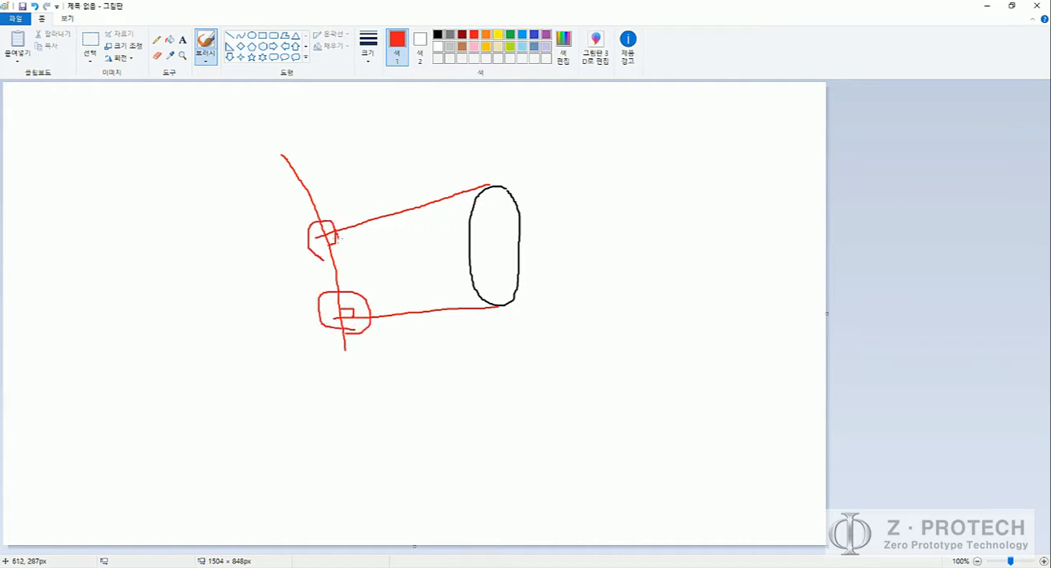
mouse_move(485, 179)
left_mouse_down()
mouse_move(404, 178)
mouse_move(428, 197)
left_mouse_up()
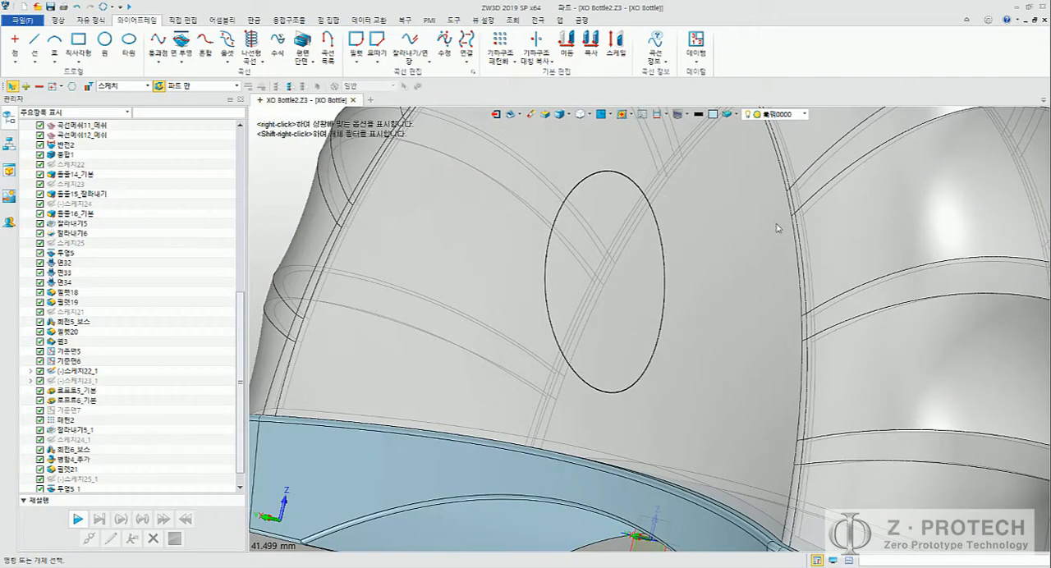
Step: Switch to ZW3D and examine the projected oval on the bottle's front face from several angles
scroll(706, 234, "down", 6)
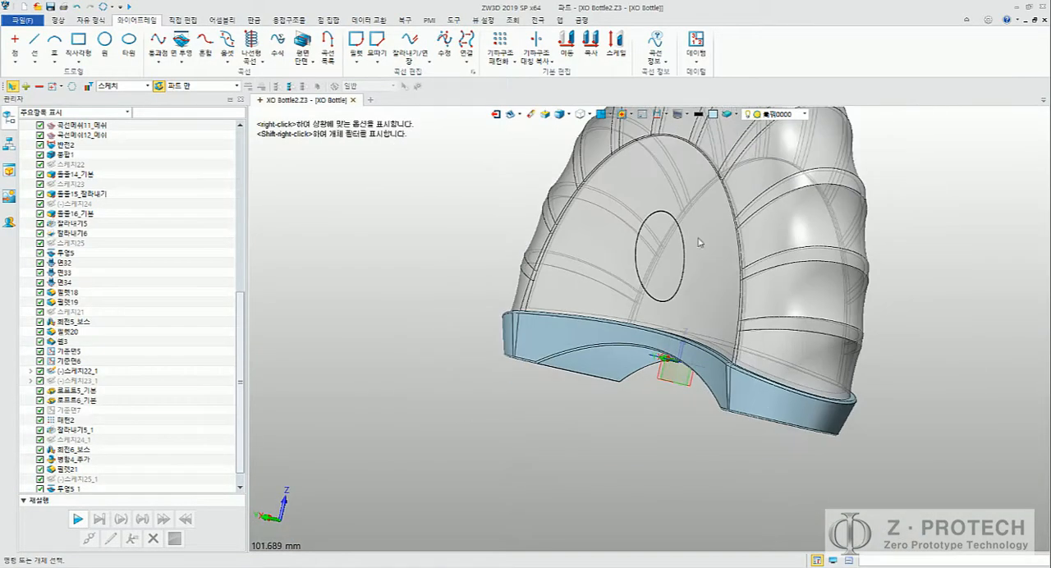
middle_click_drag(780, 237, 754, 250)
right_click_drag(783, 250, 559, 347)
scroll(723, 264, "up", 7)
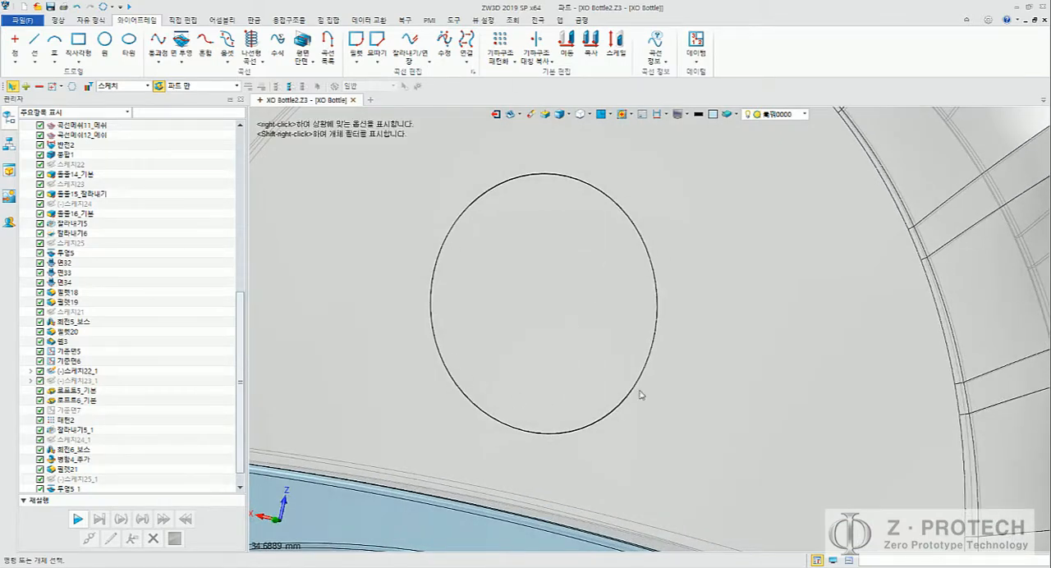
scroll(641, 333, "down", 5)
scroll(642, 333, "down", 2)
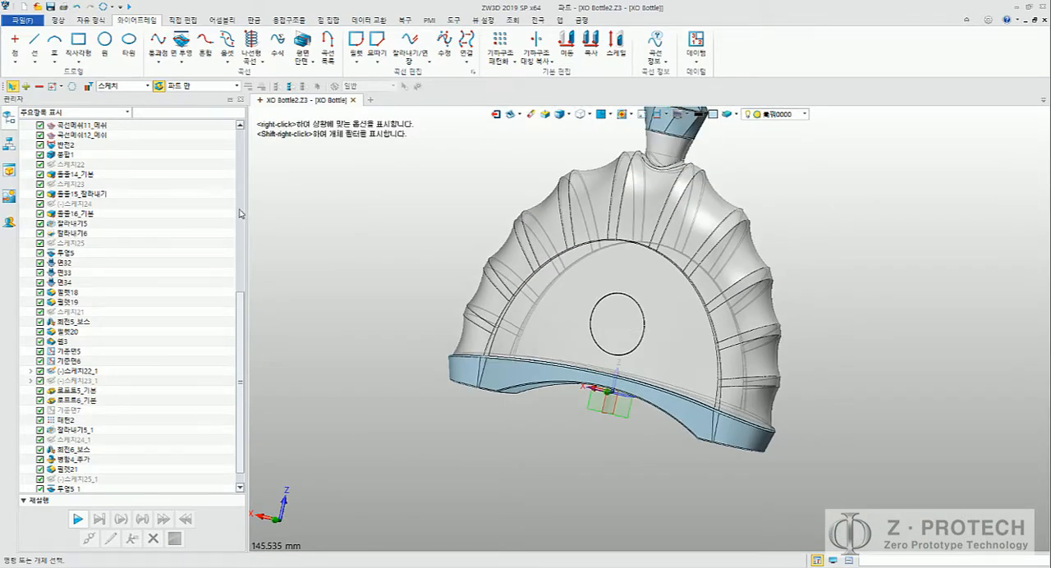
Step: Preview a symmetric 15 mm Extrude of the projected oval curve as a base shape, and leave the command
left_click(56, 20)
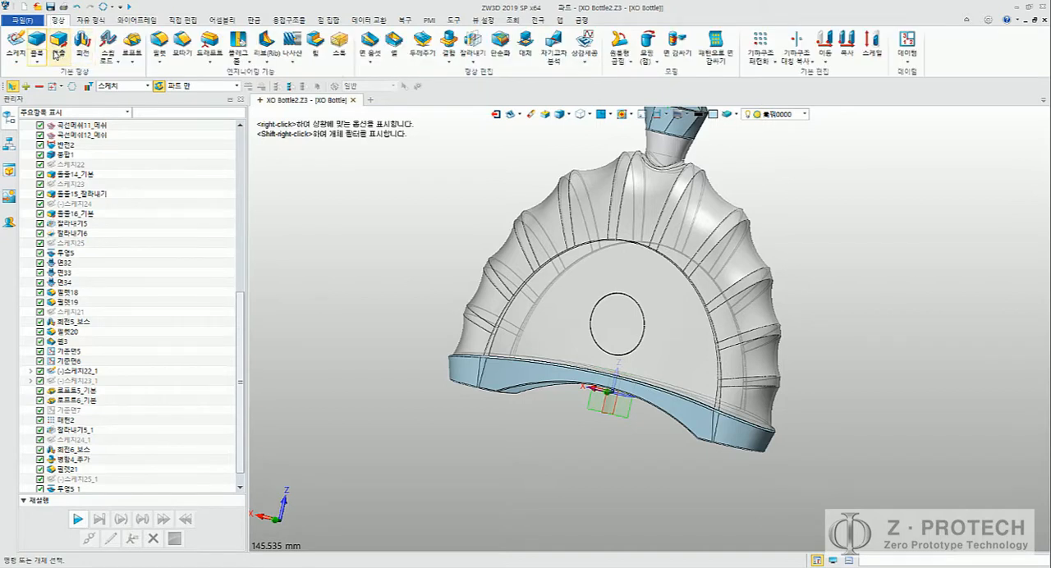
left_click(58, 40)
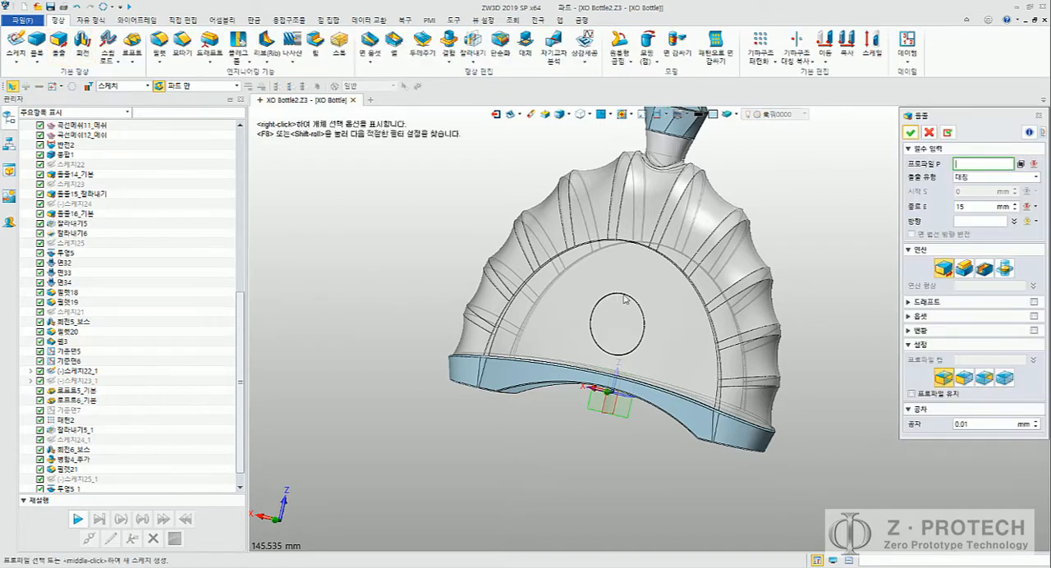
left_click(148, 86)
left_click(123, 99)
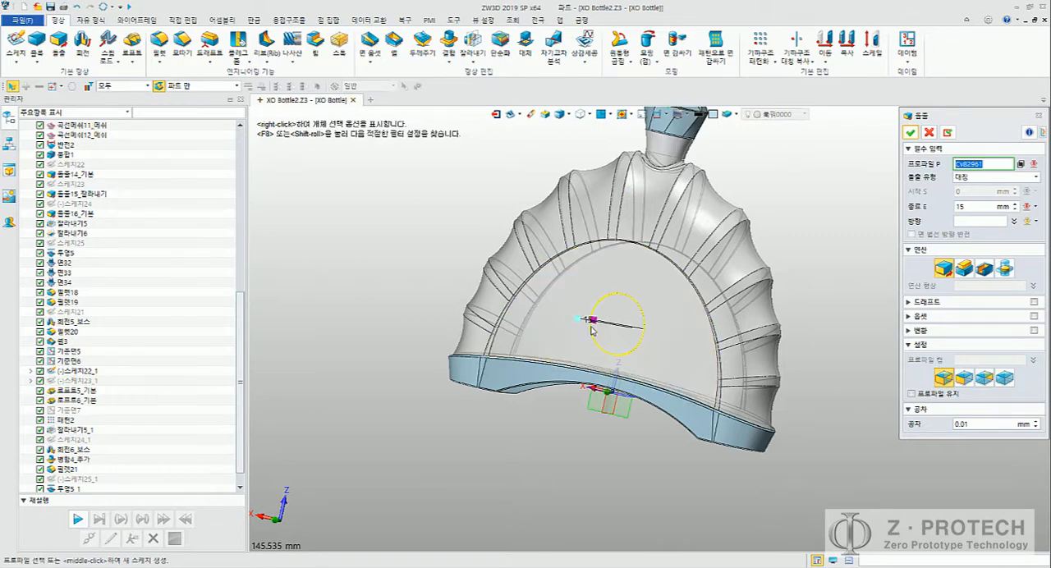
left_click(642, 331)
mouse_move(641, 329)
right_mouse_down()
mouse_move(614, 330)
mouse_move(627, 329)
right_mouse_up()
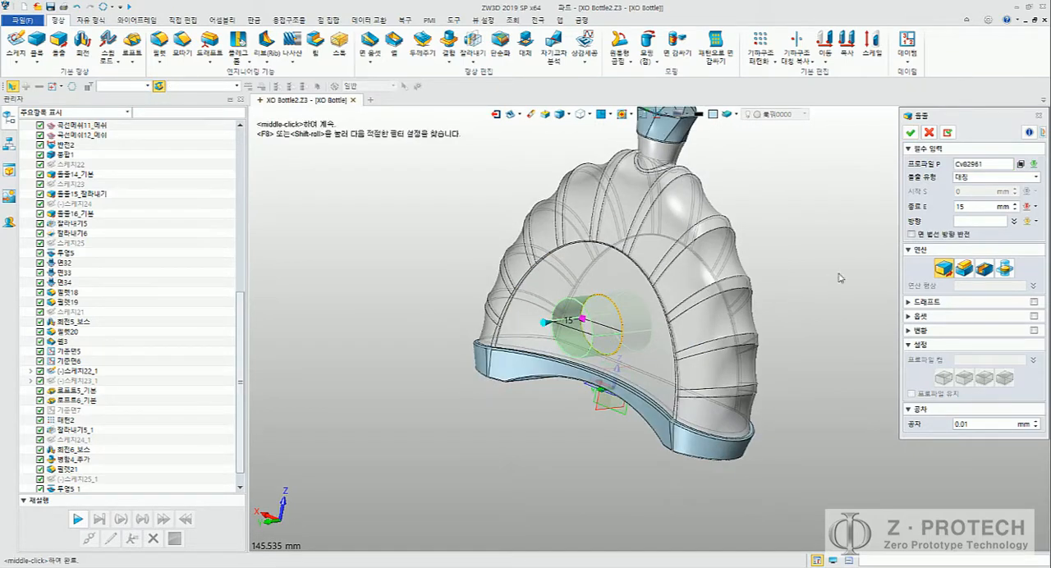
left_click(964, 271)
left_click(943, 269)
middle_click_drag(744, 283, 795, 283)
right_click_drag(795, 282, 833, 282)
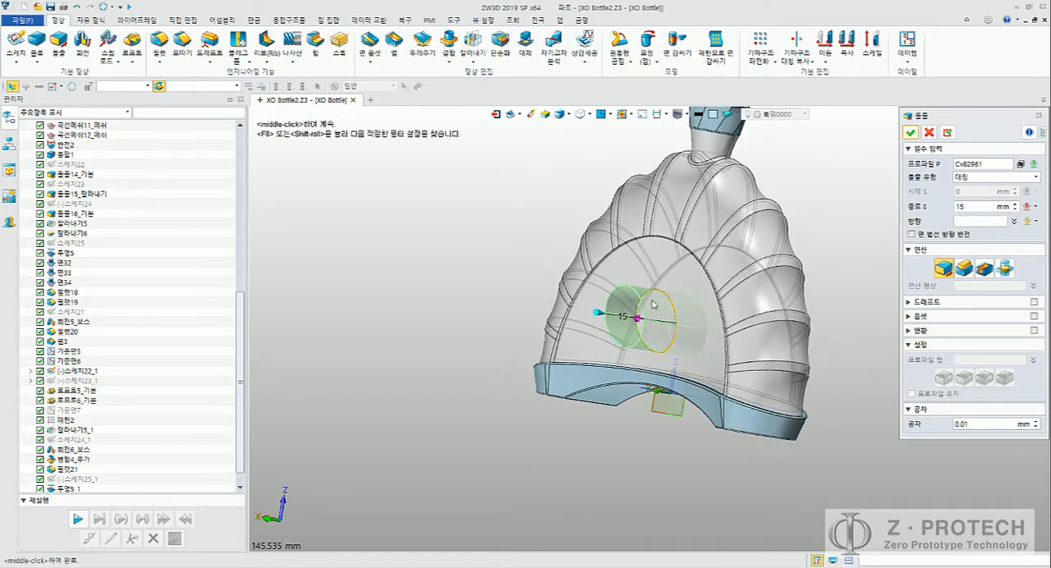
middle_click(377, 300)
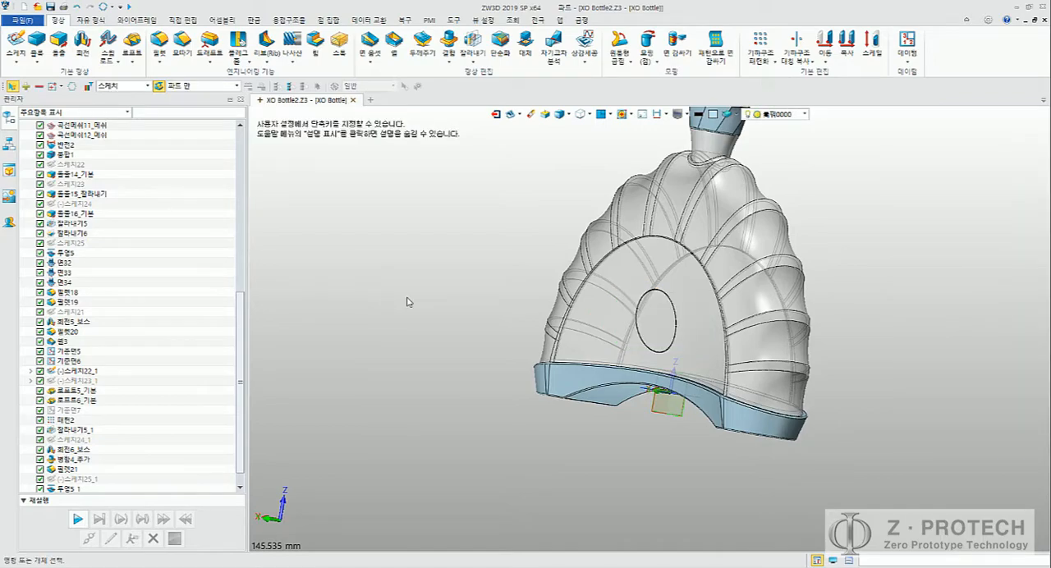
Step: Switch to the Word guide and read the Figure 23 bottle images and the closing paragraph on modelling techniques
key("alt+Tab")
key("alt+Tab")
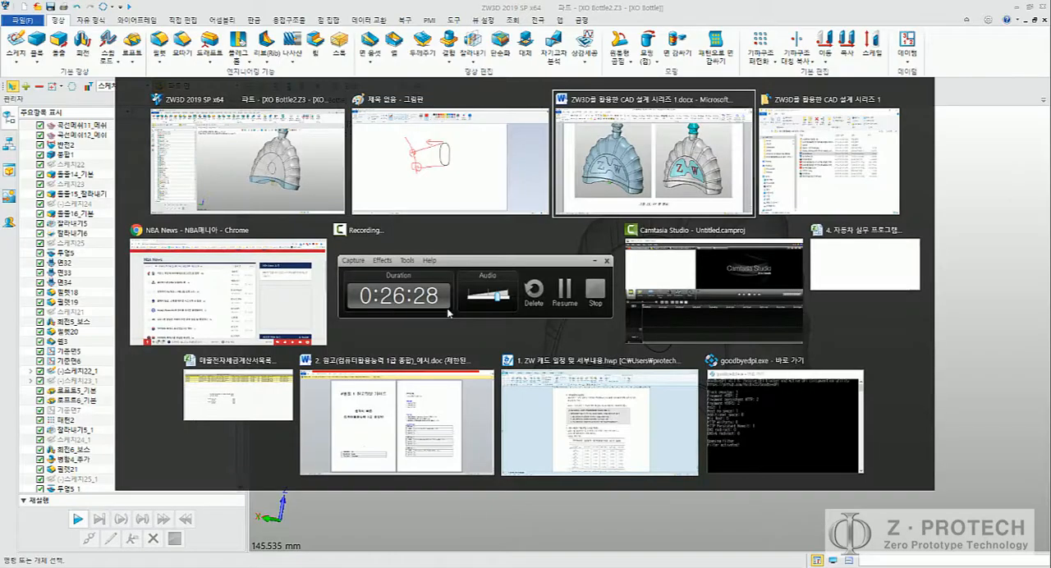
scroll(530, 335, "down", 3)
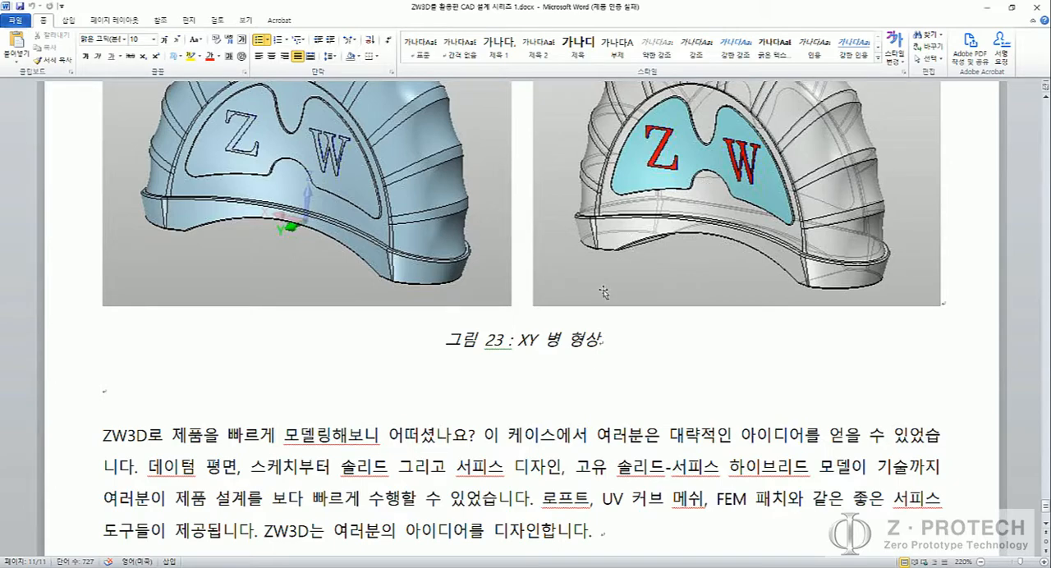
scroll(604, 338, "up", 6)
scroll(605, 339, "down", 4)
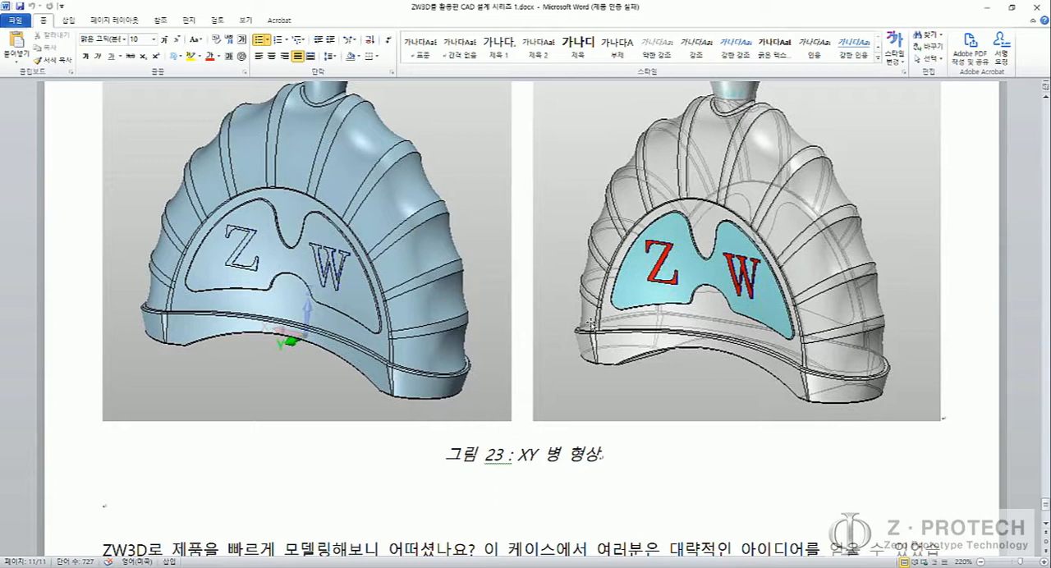
scroll(596, 325, "down", 5)
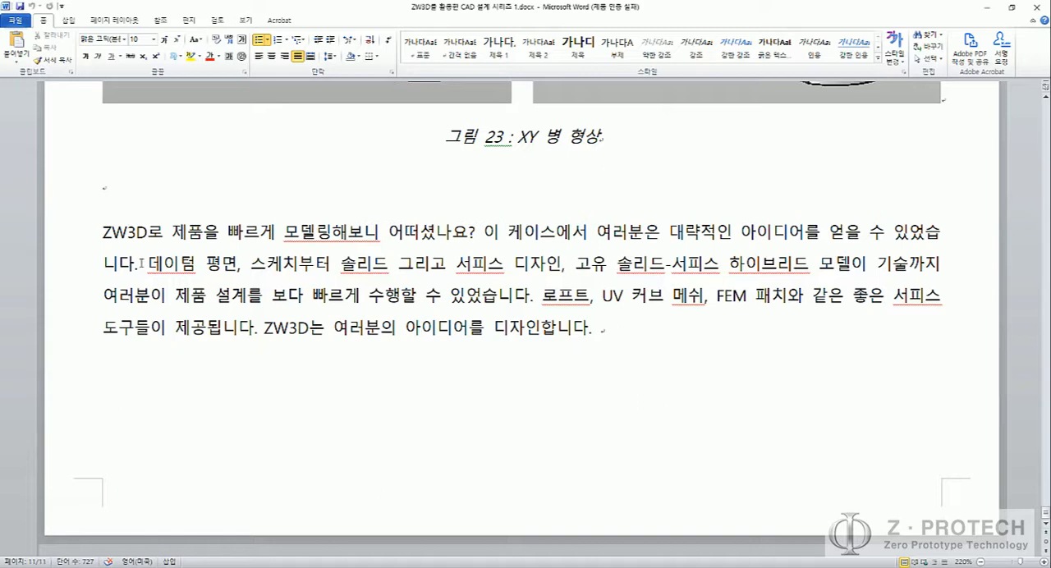
left_click_drag(146, 264, 253, 265)
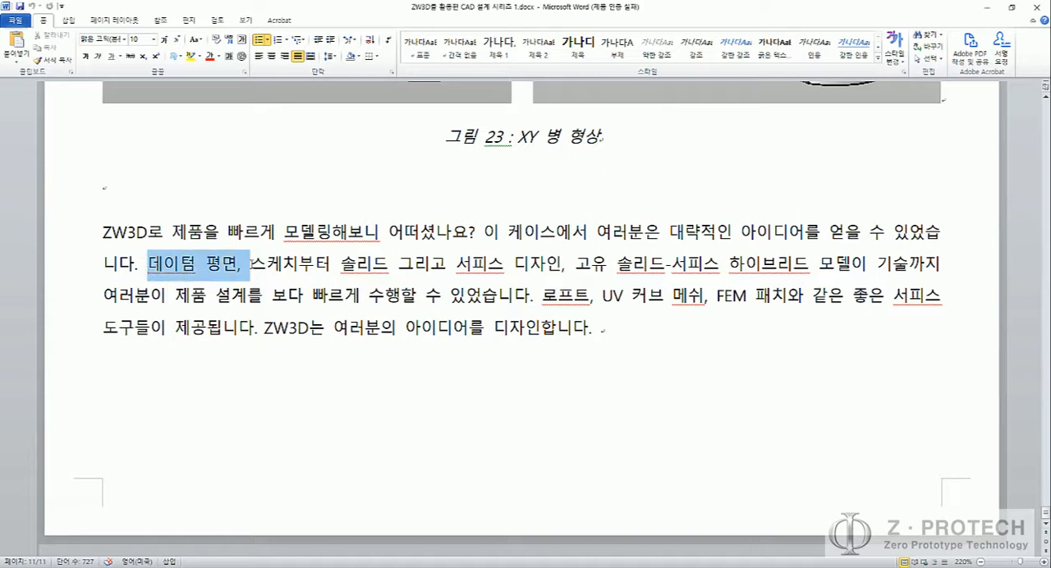
double_click(292, 265)
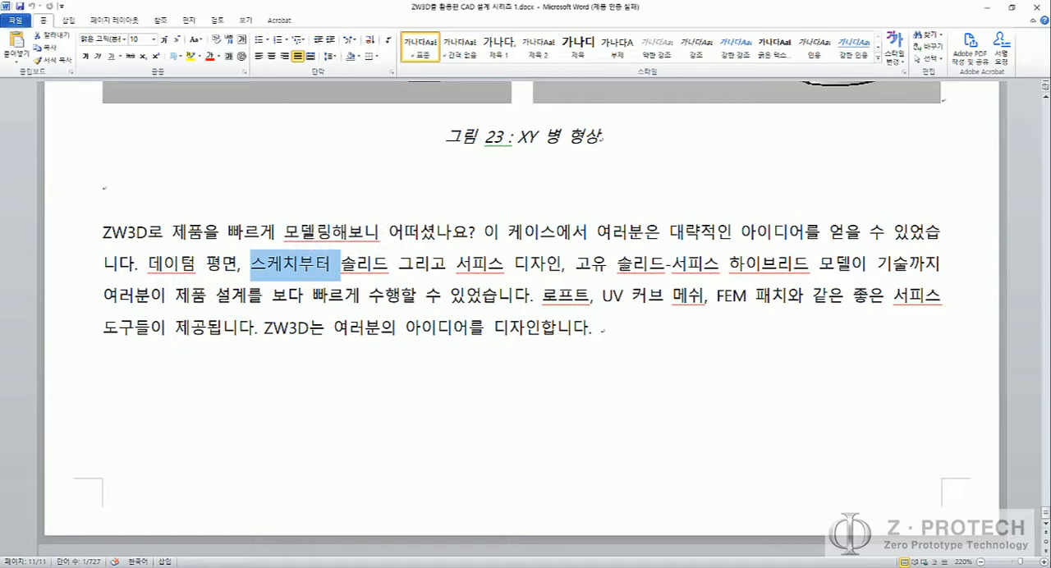
left_click_drag(617, 264, 815, 276)
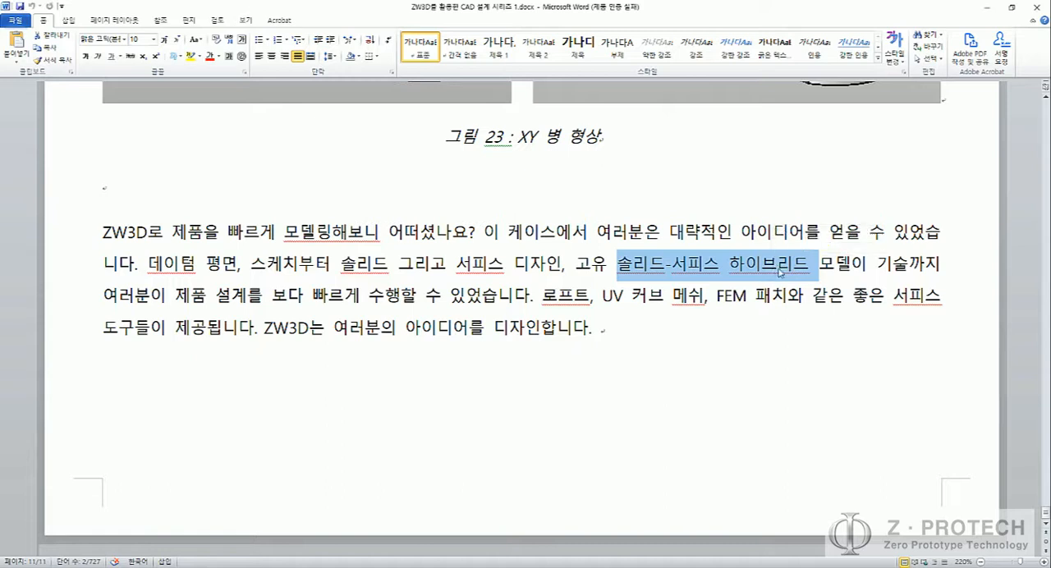
double_click(565, 295)
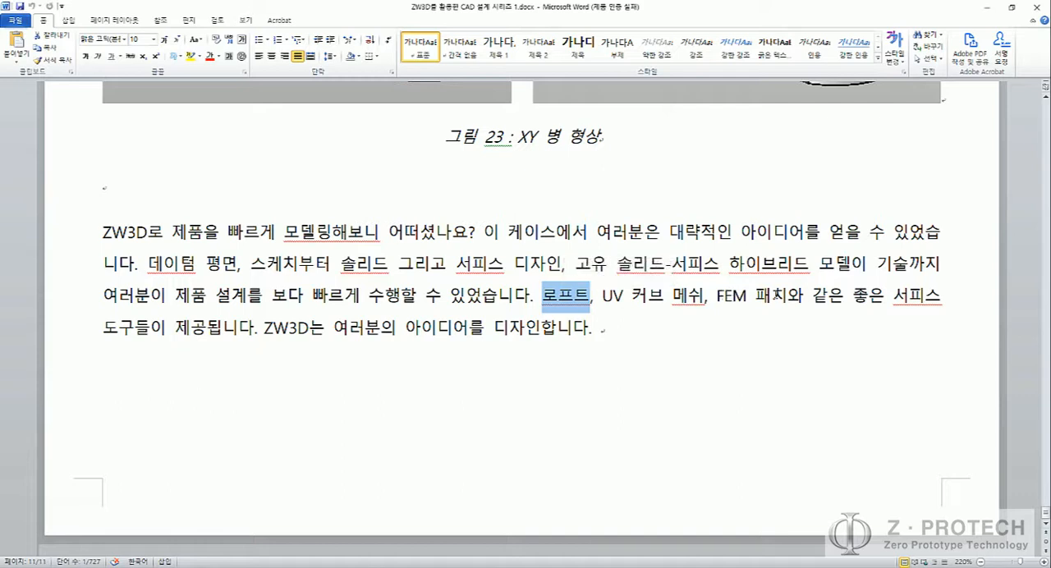
Step: In the closing paragraph, replace "좋은" with "고급" and "제공됩니다" with "활용해봤습니다"
left_click_drag(853, 297, 885, 302)
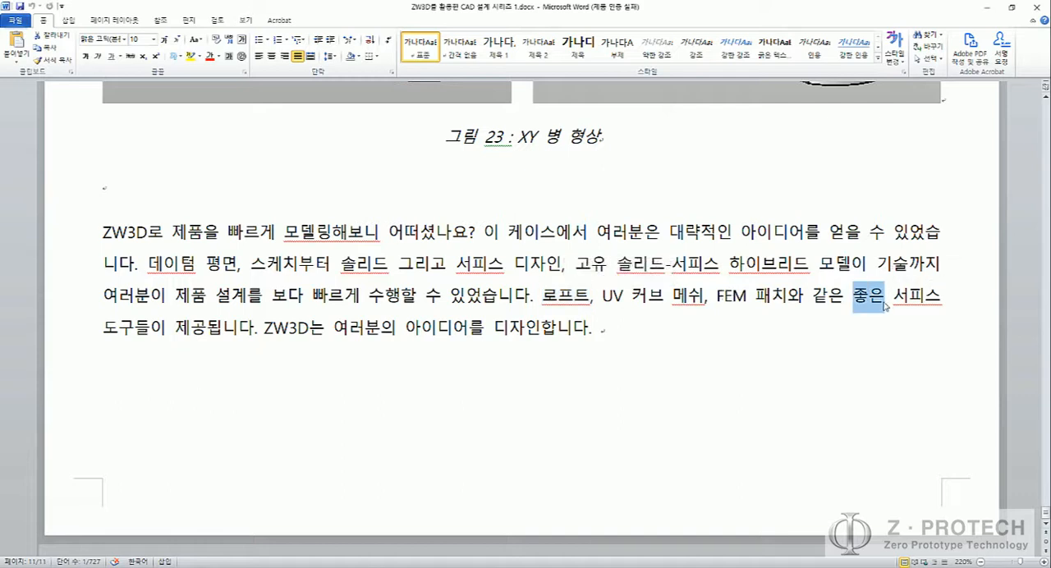
type("고급")
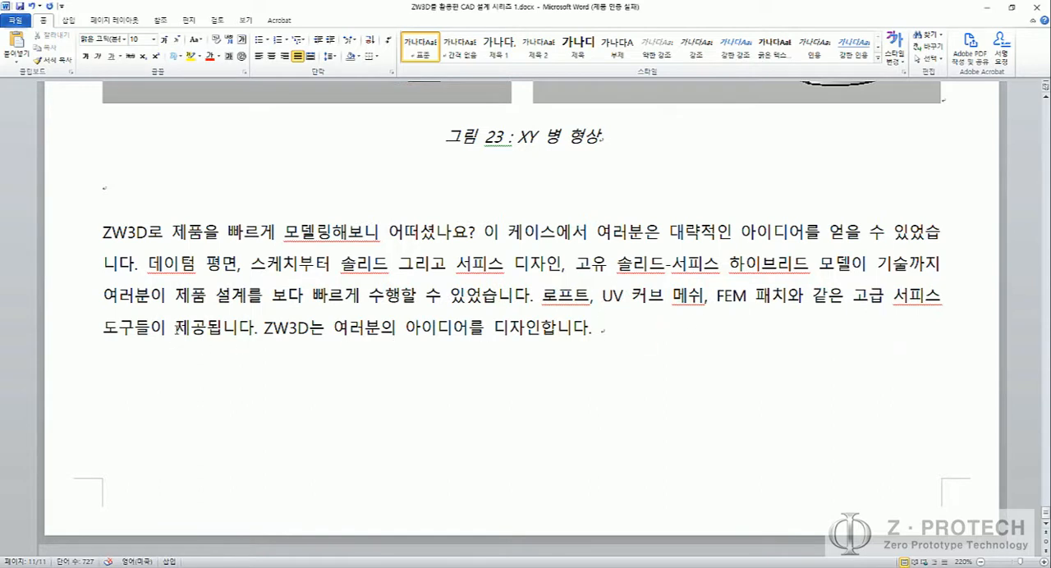
left_click_drag(175, 329, 251, 328)
type("활용해봐")
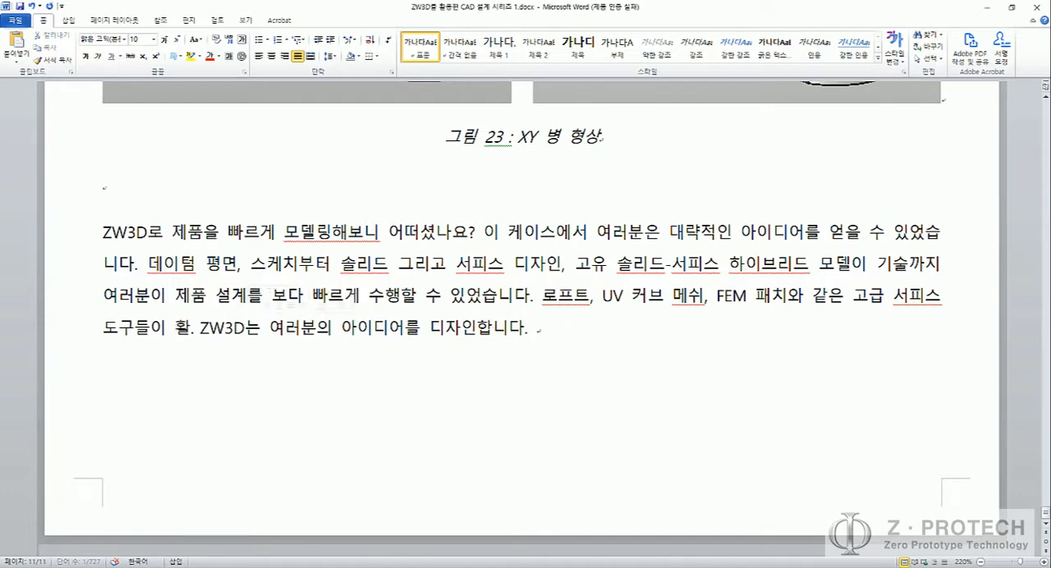
type("ㅆ습니다")
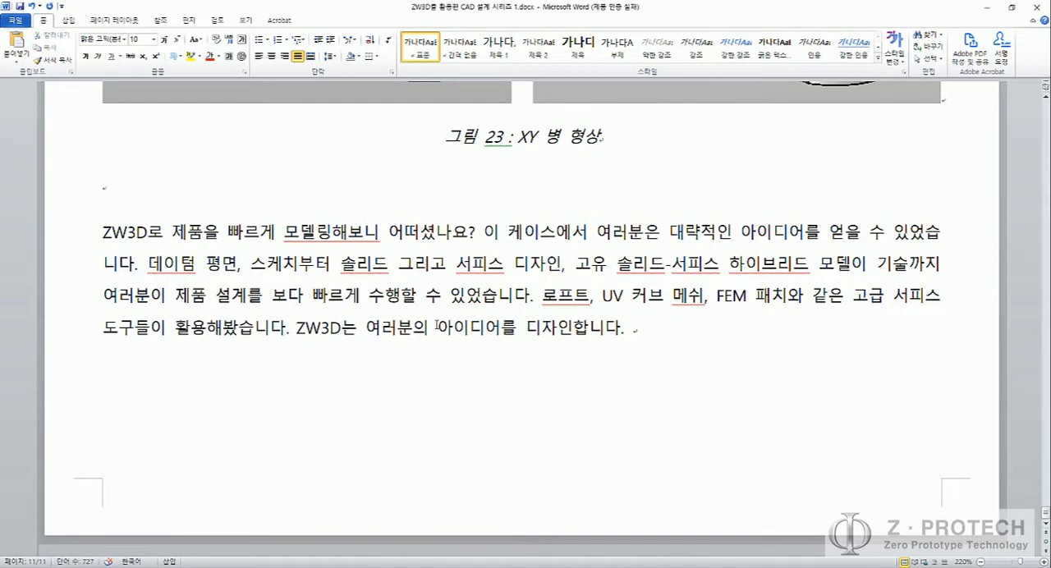
Step: Look back through the guide's earlier modelling steps and figures, and return to the closing paragraph
scroll(575, 339, "up", 4)
scroll(634, 298, "up", 20)
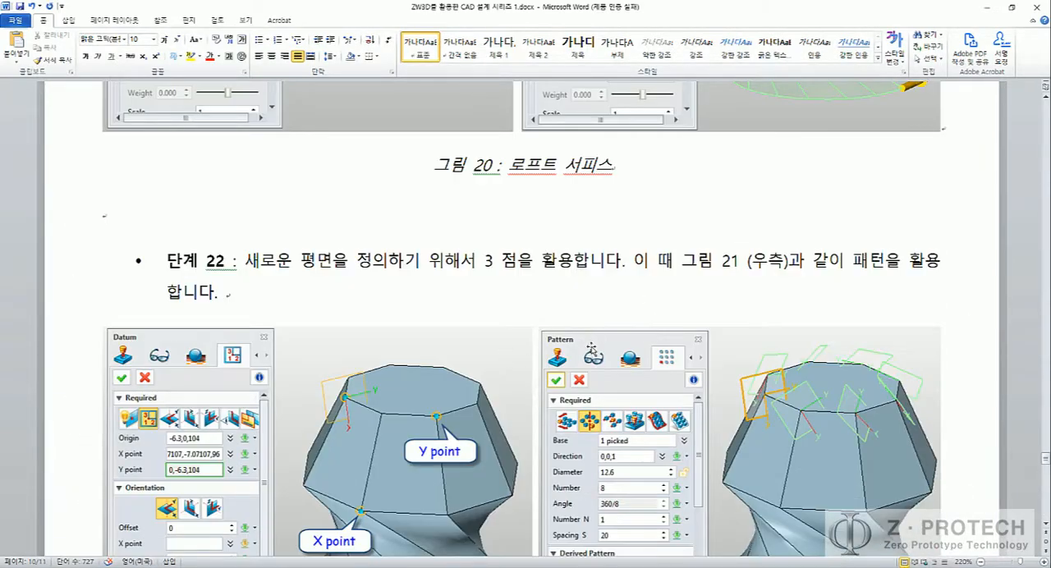
scroll(585, 346, "up", 8)
scroll(585, 346, "up", 15)
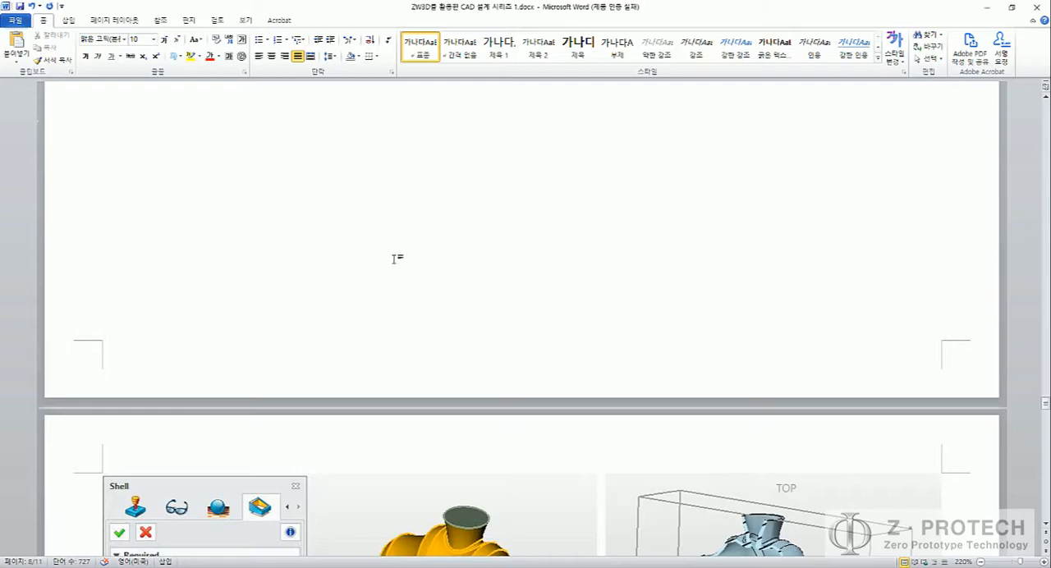
scroll(394, 259, "down", 3)
scroll(395, 259, "down", 20)
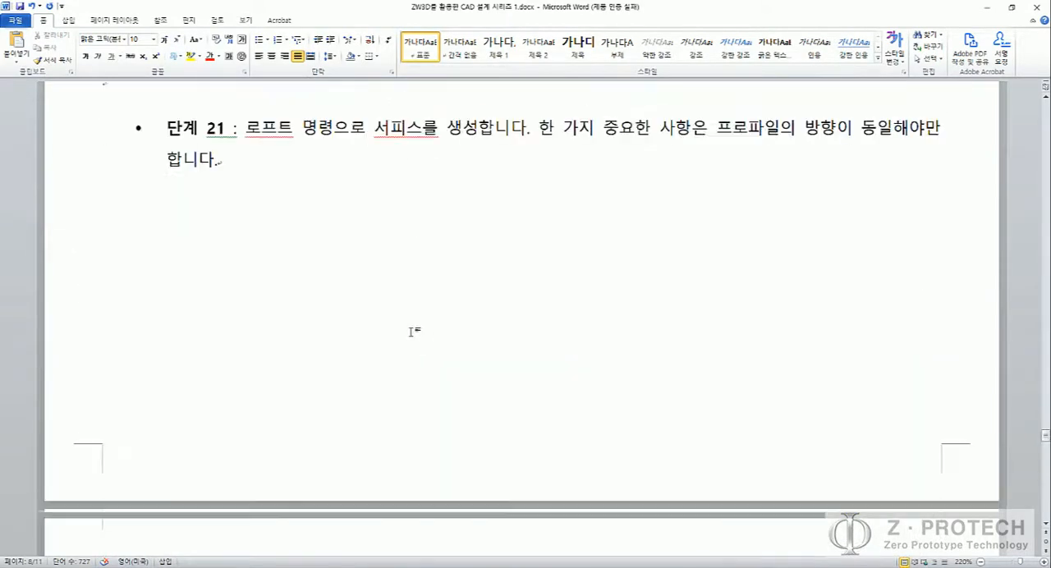
scroll(419, 339, "down", 15)
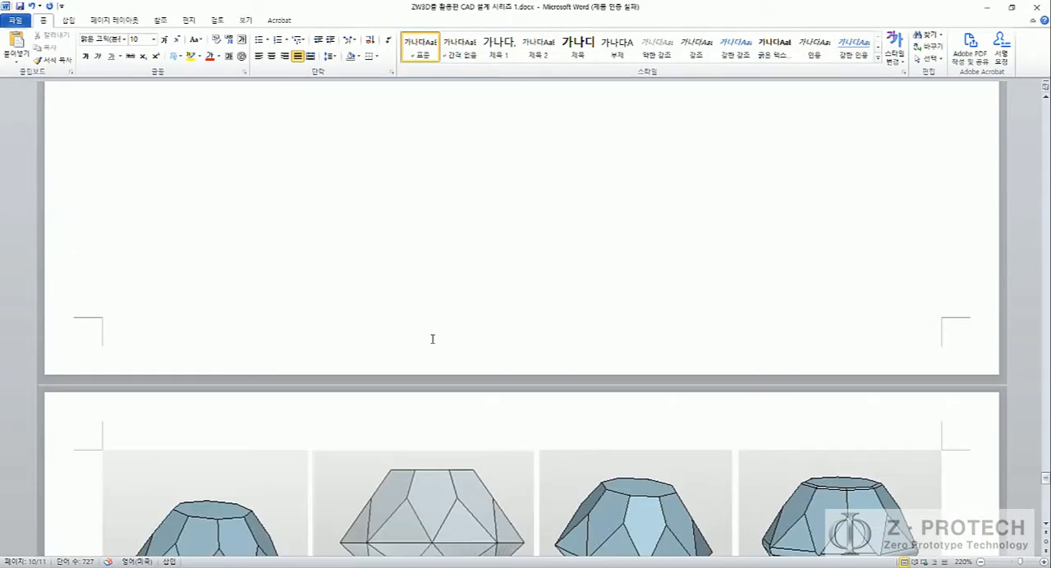
scroll(434, 342, "down", 11)
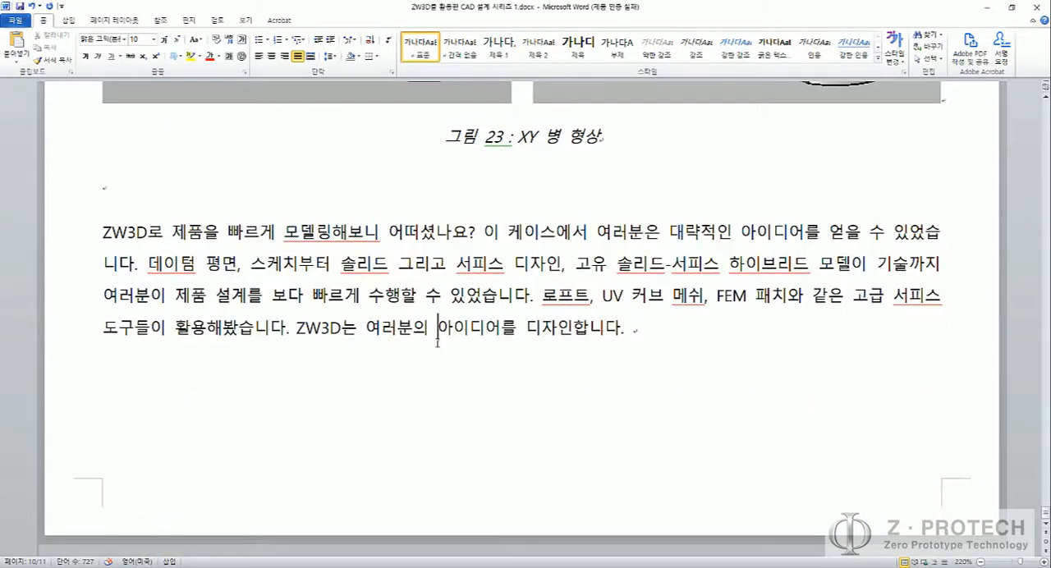